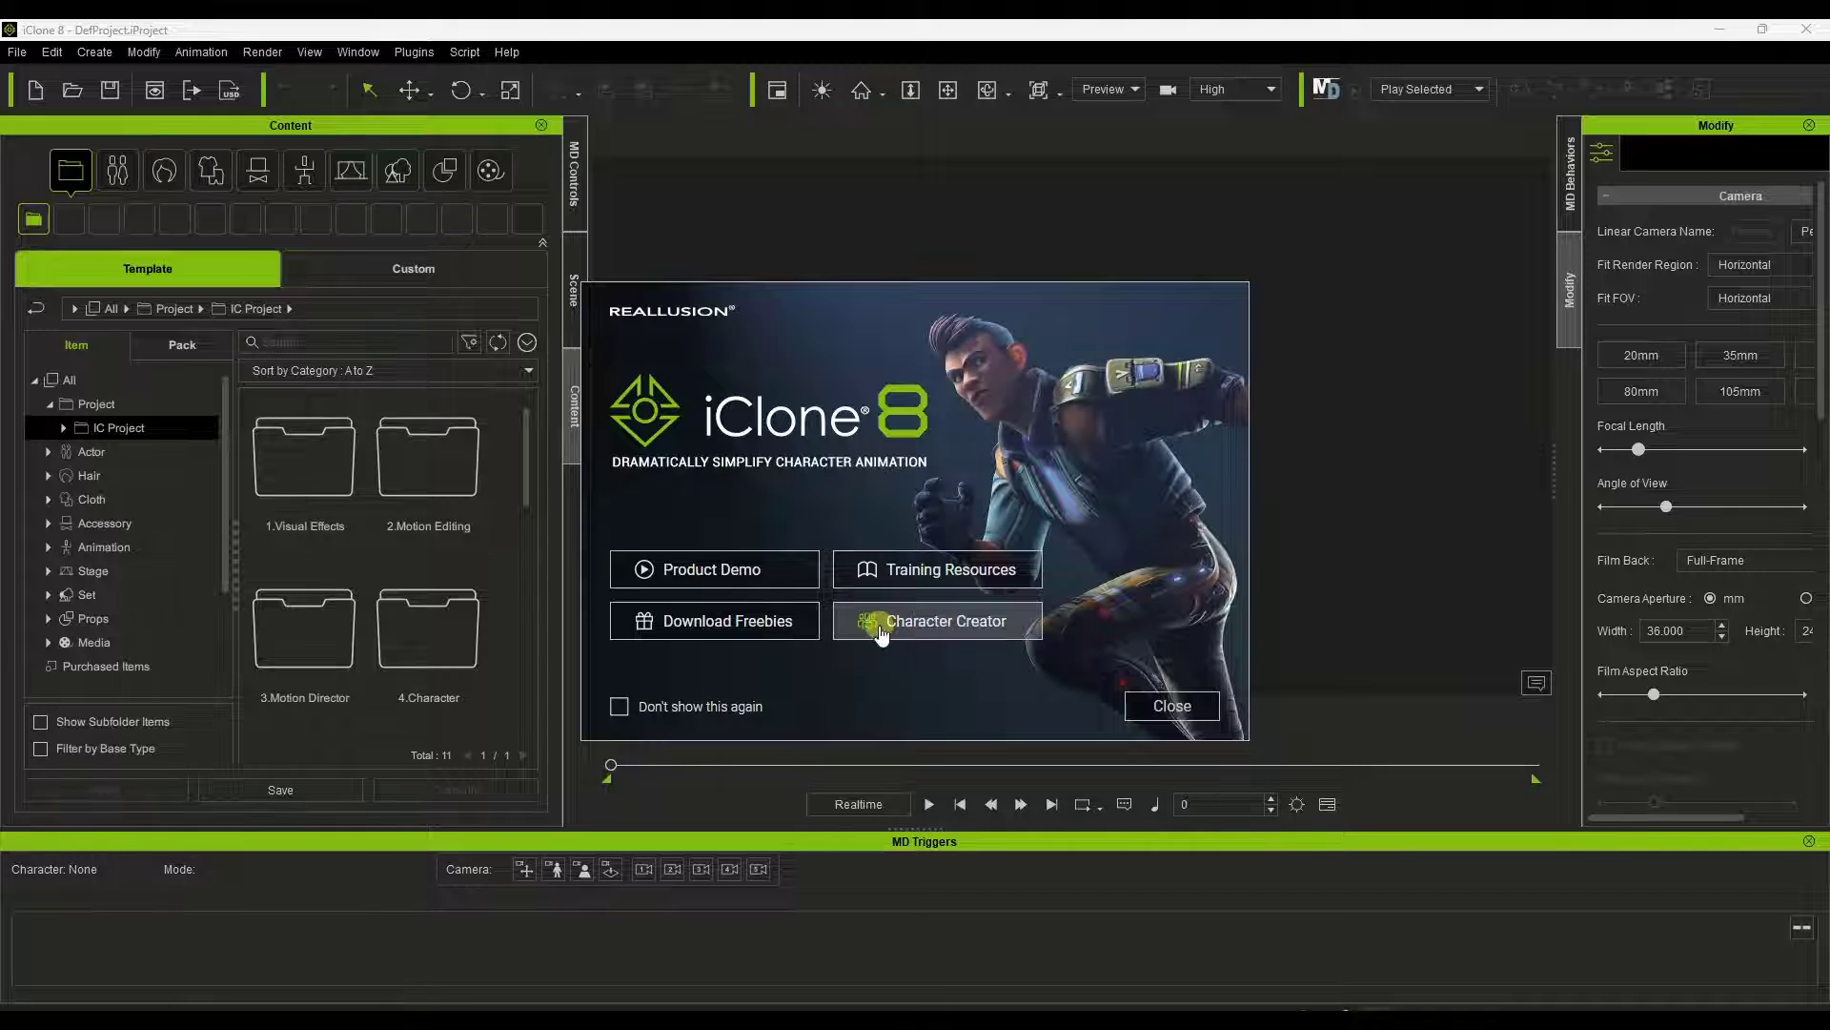
# Dismiss the welcome screen and place the CC4 Camila 2 character in the scene at about X 44.8, Y 24.2
pyautogui.click(1173, 704)
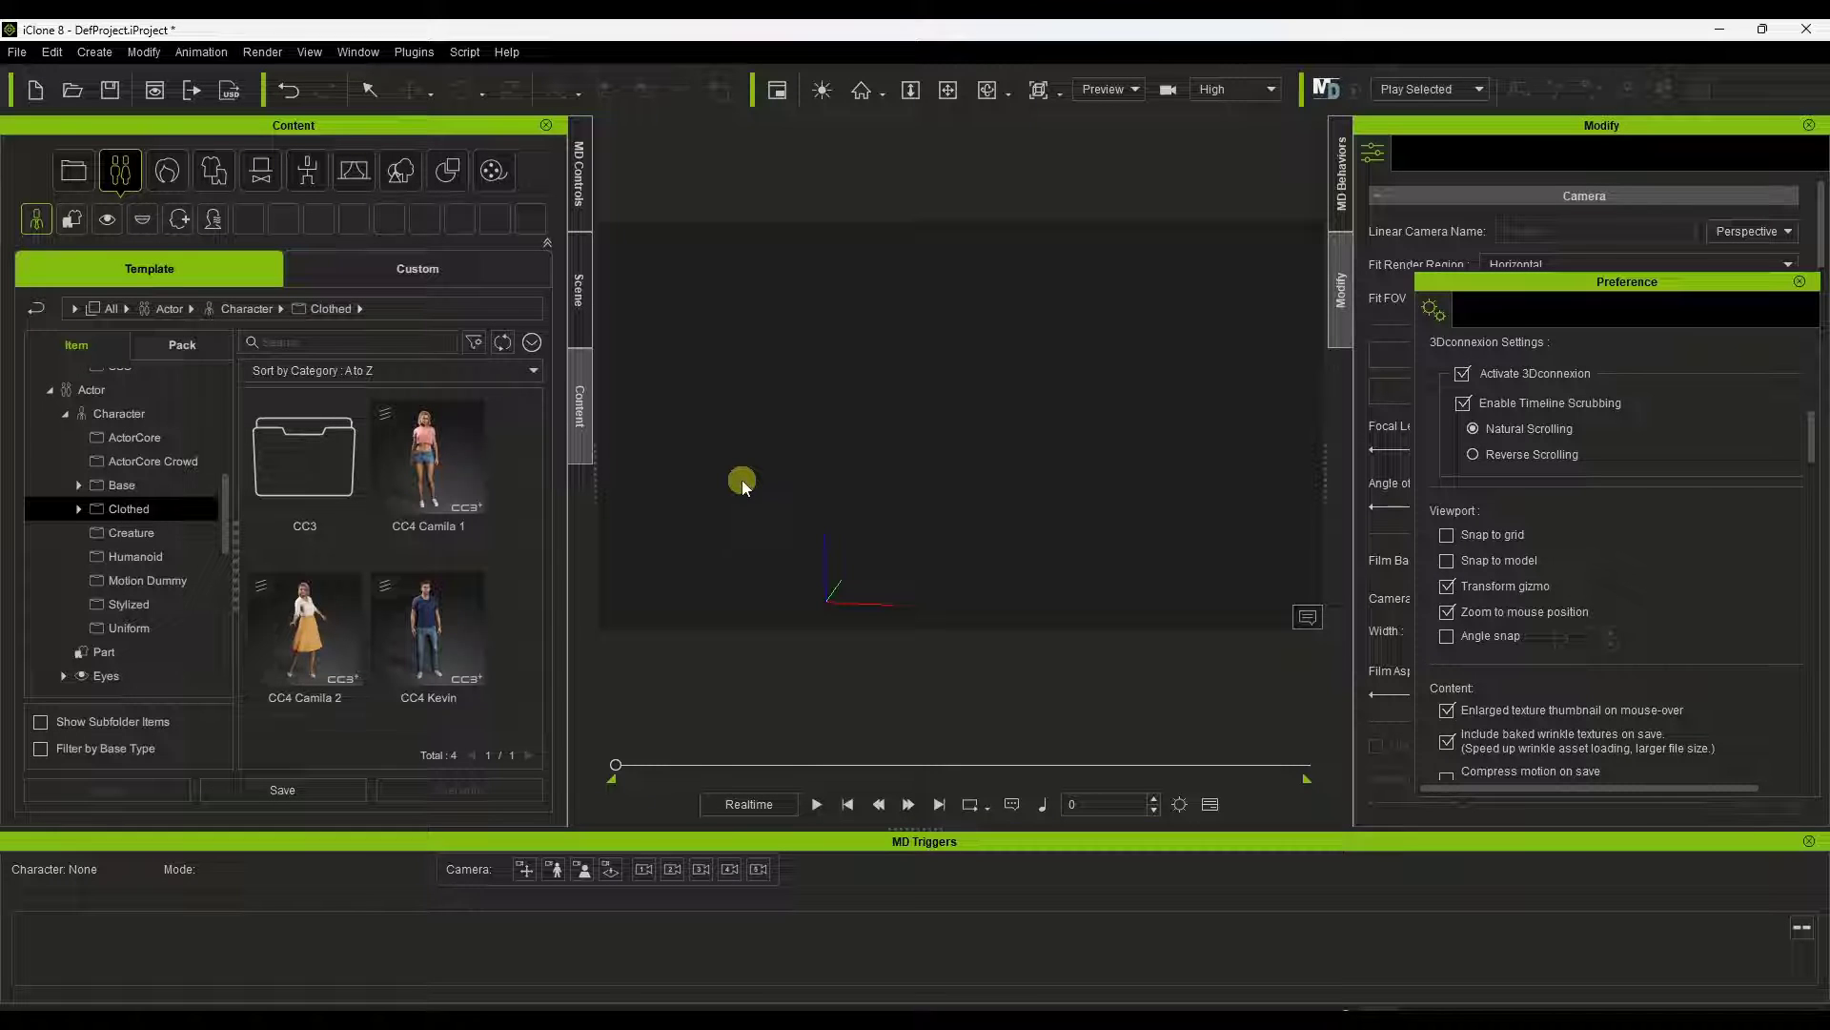
pyautogui.click(317, 630)
pyautogui.moveTo(316, 631); pyautogui.dragTo(925, 478)
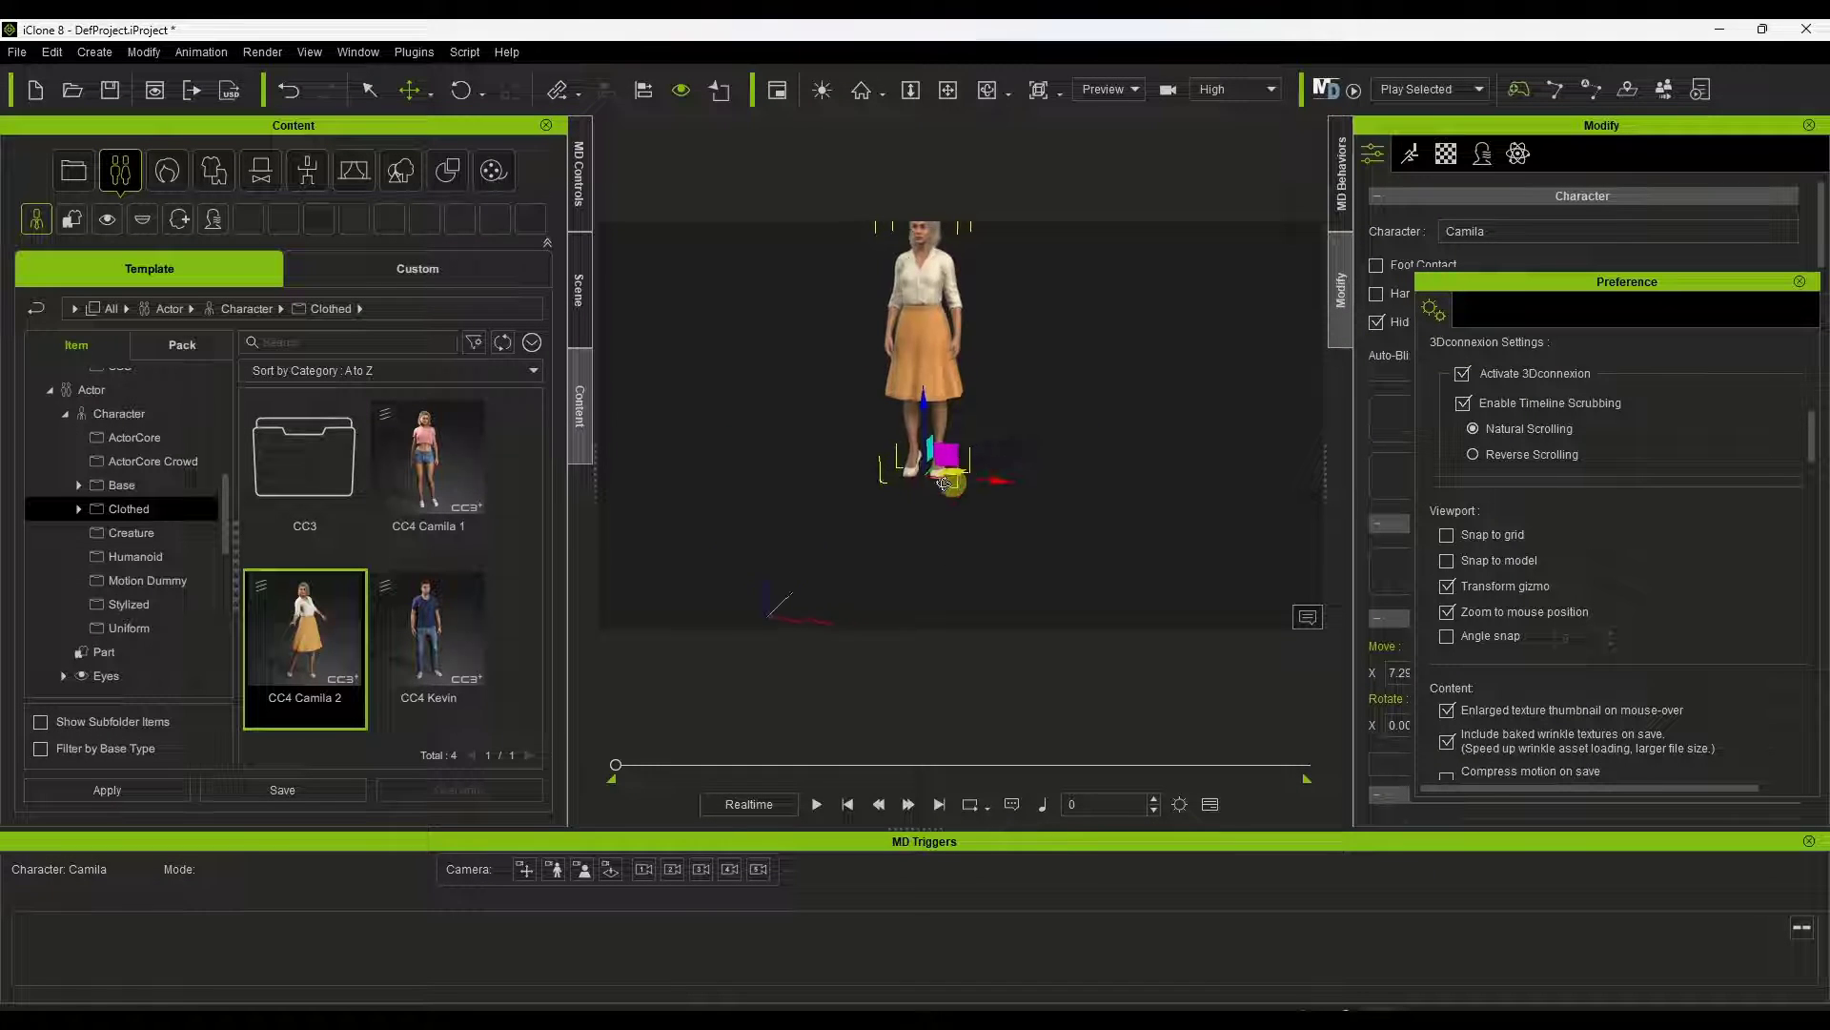
pyautogui.moveTo(961, 470); pyautogui.dragTo(830, 599)
pyautogui.scroll(3, 732, 484)
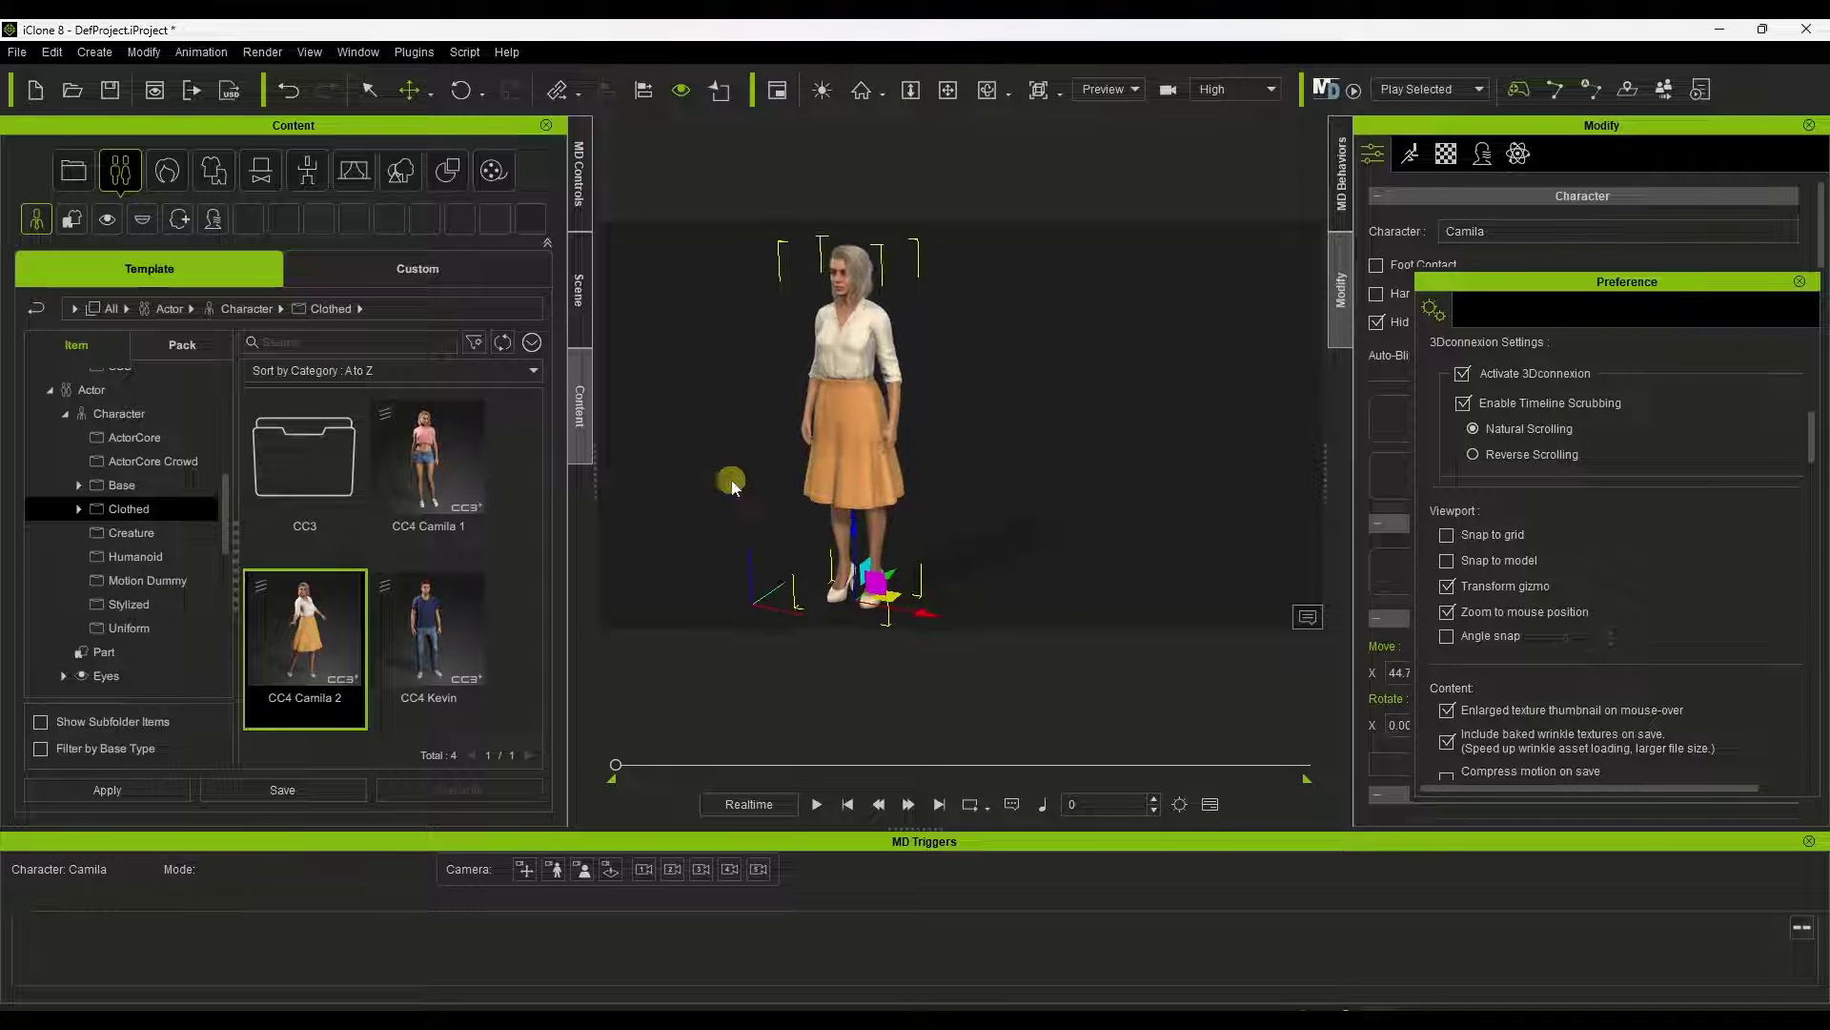
pyautogui.moveTo(1135, 429); pyautogui.dragTo(765, 426, button='right')
pyautogui.scroll(2, 777, 365)
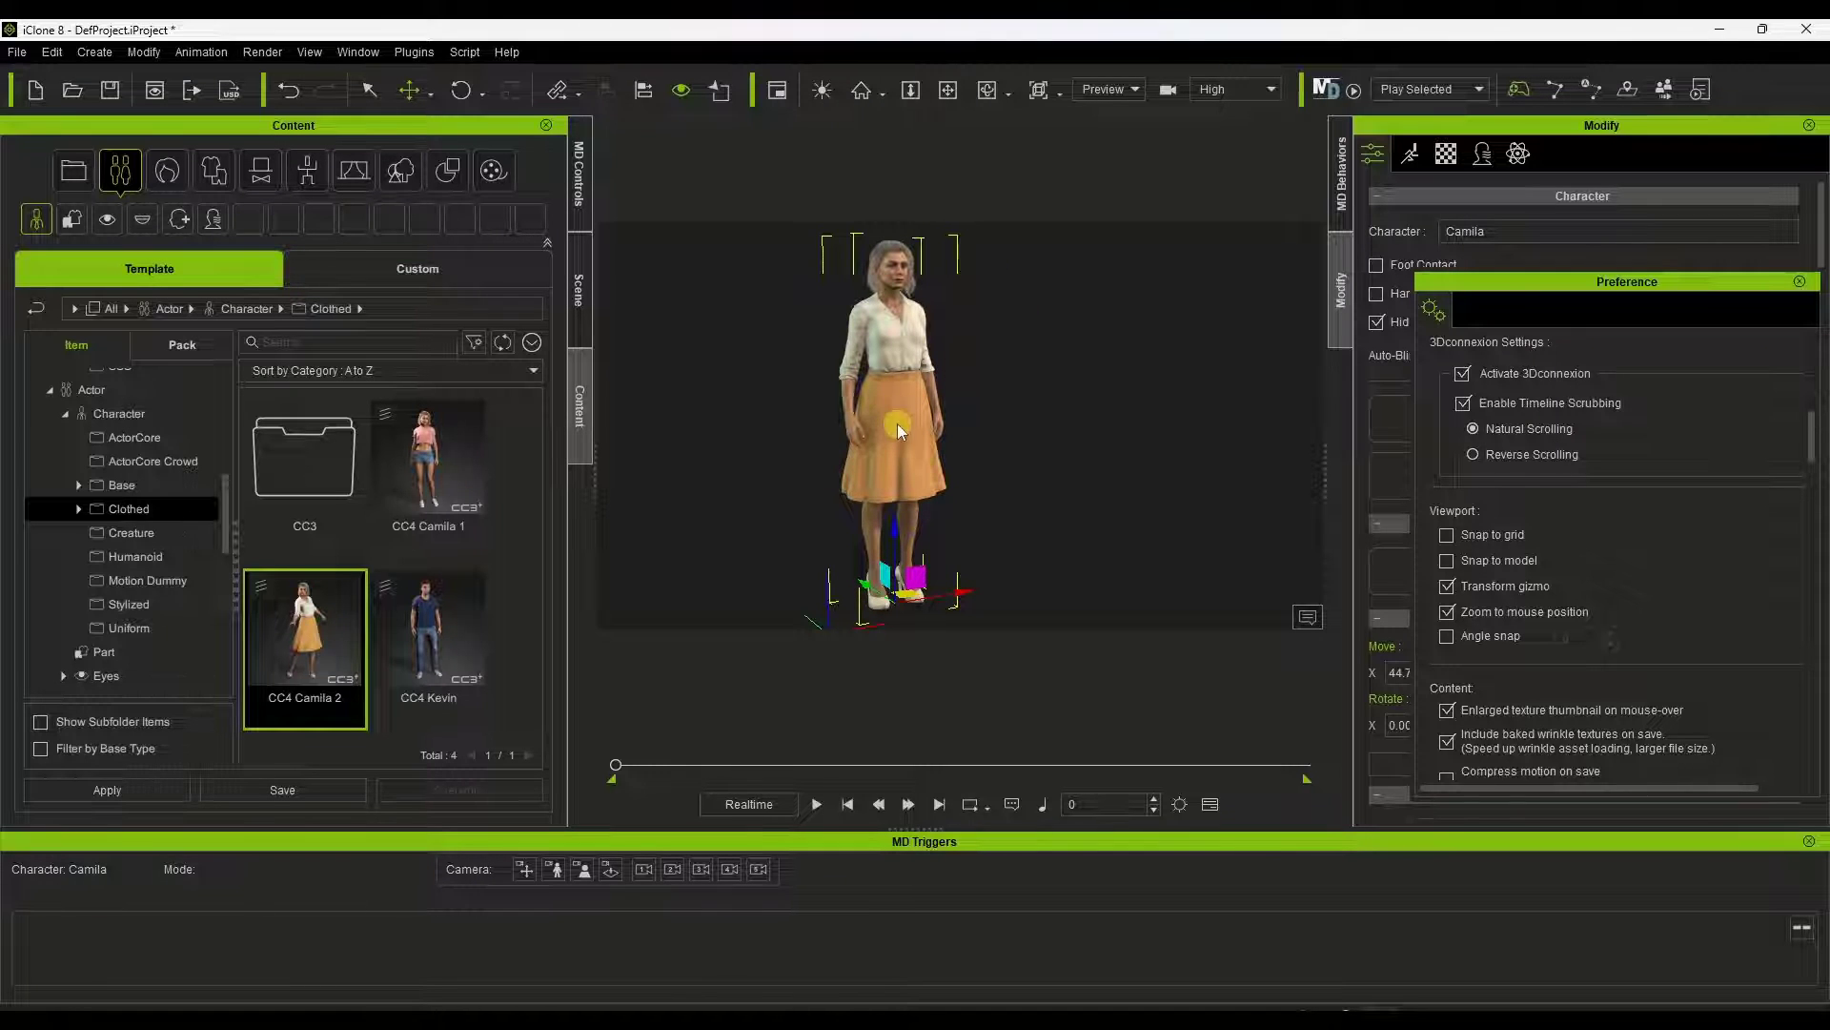
# Close the Preference settings and play the scene briefly to check the character without any motion applied
pyautogui.click(1797, 284)
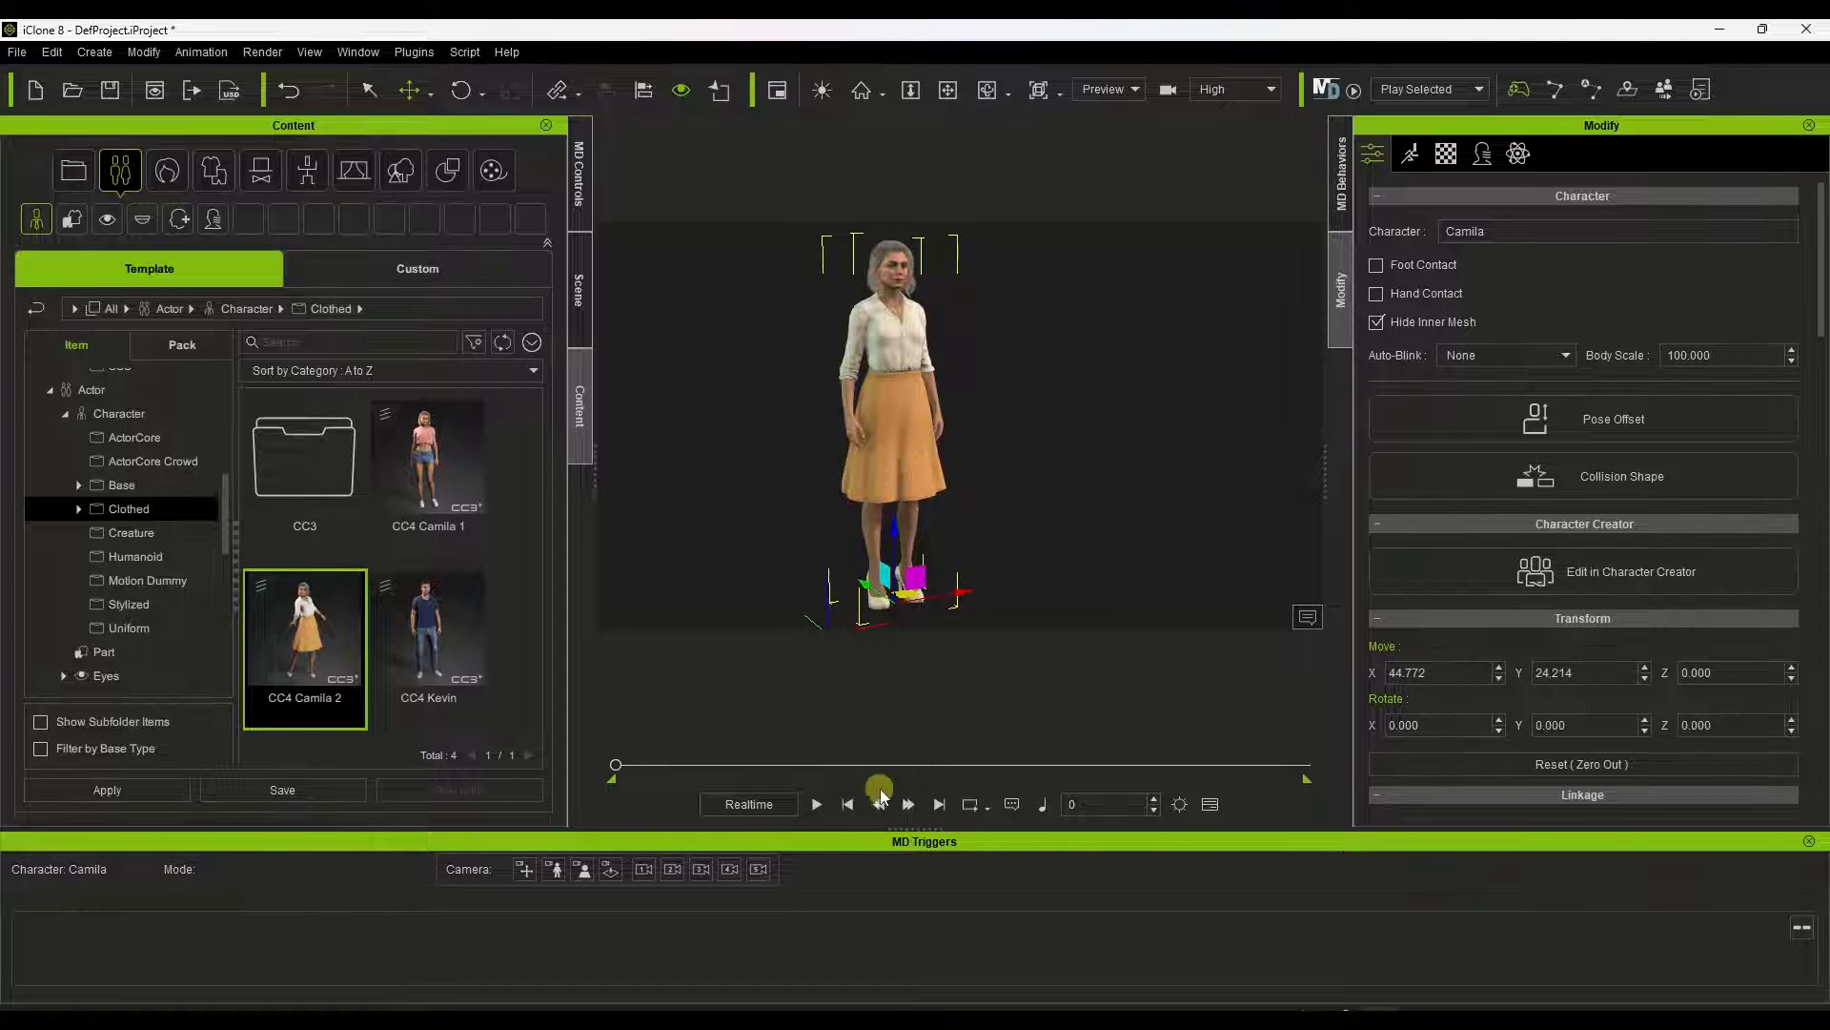
pyautogui.click(817, 804)
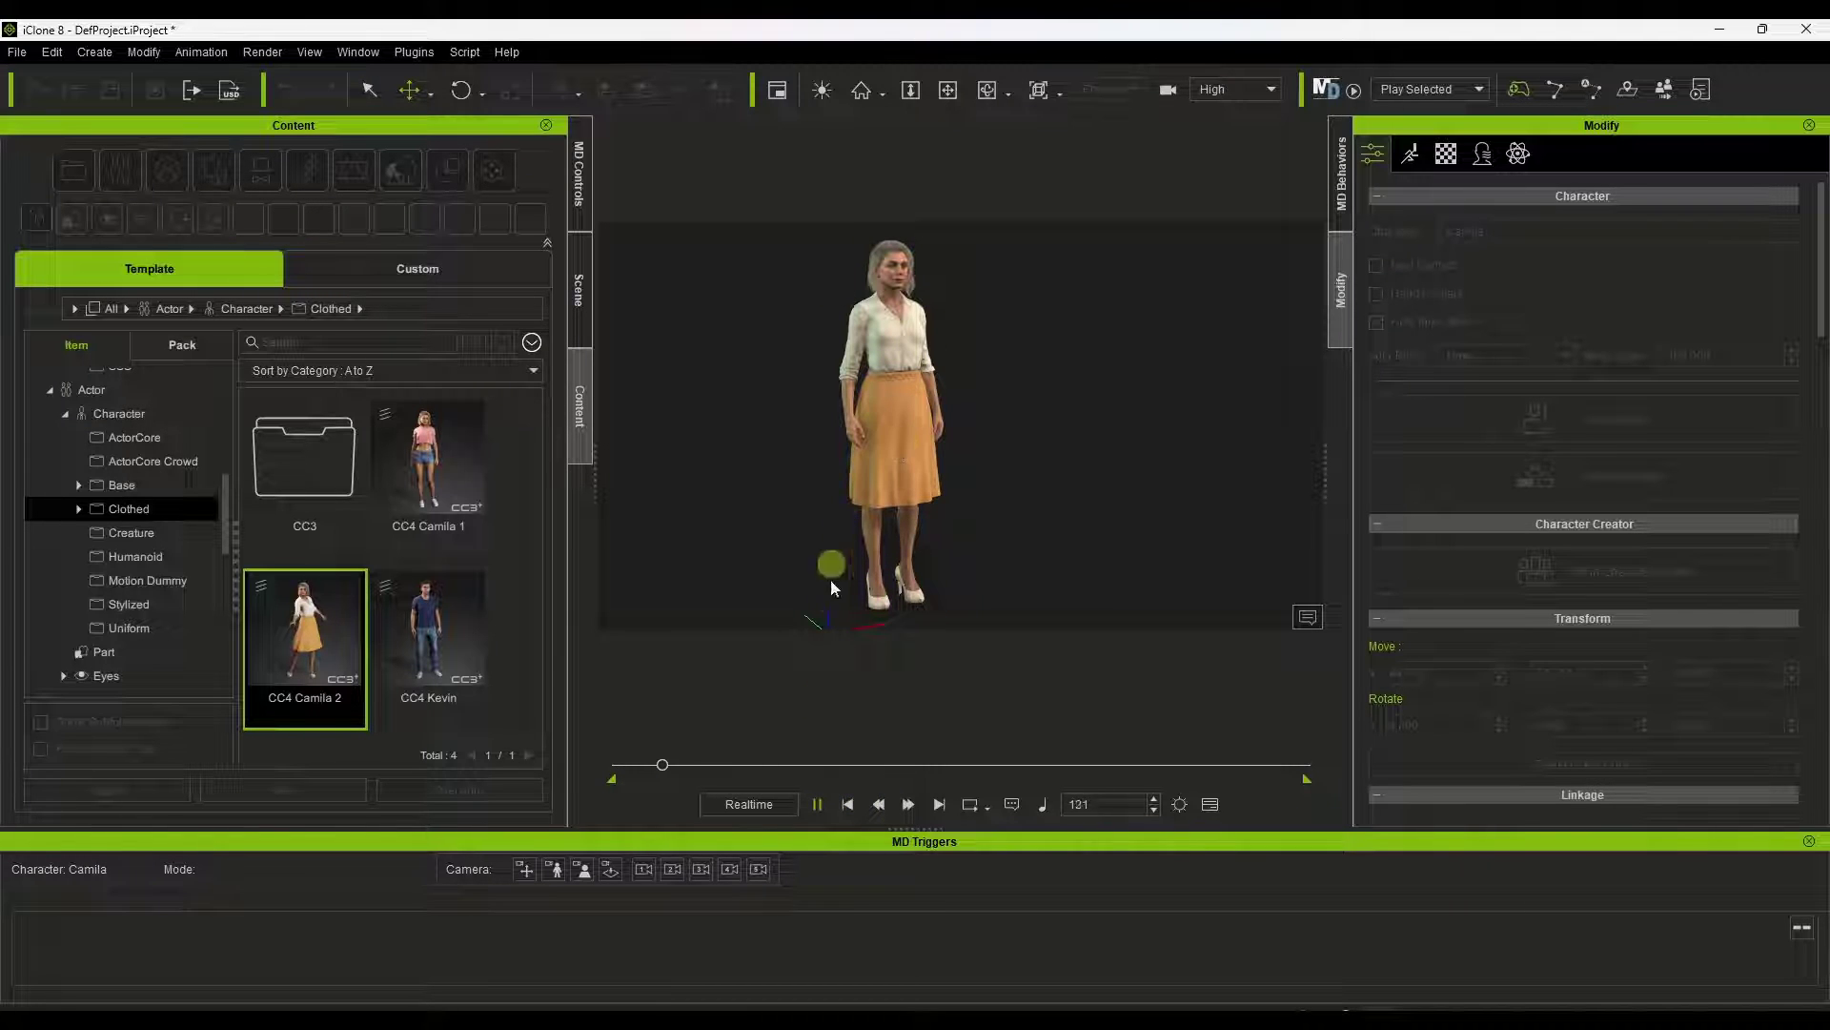
pyautogui.click(817, 803)
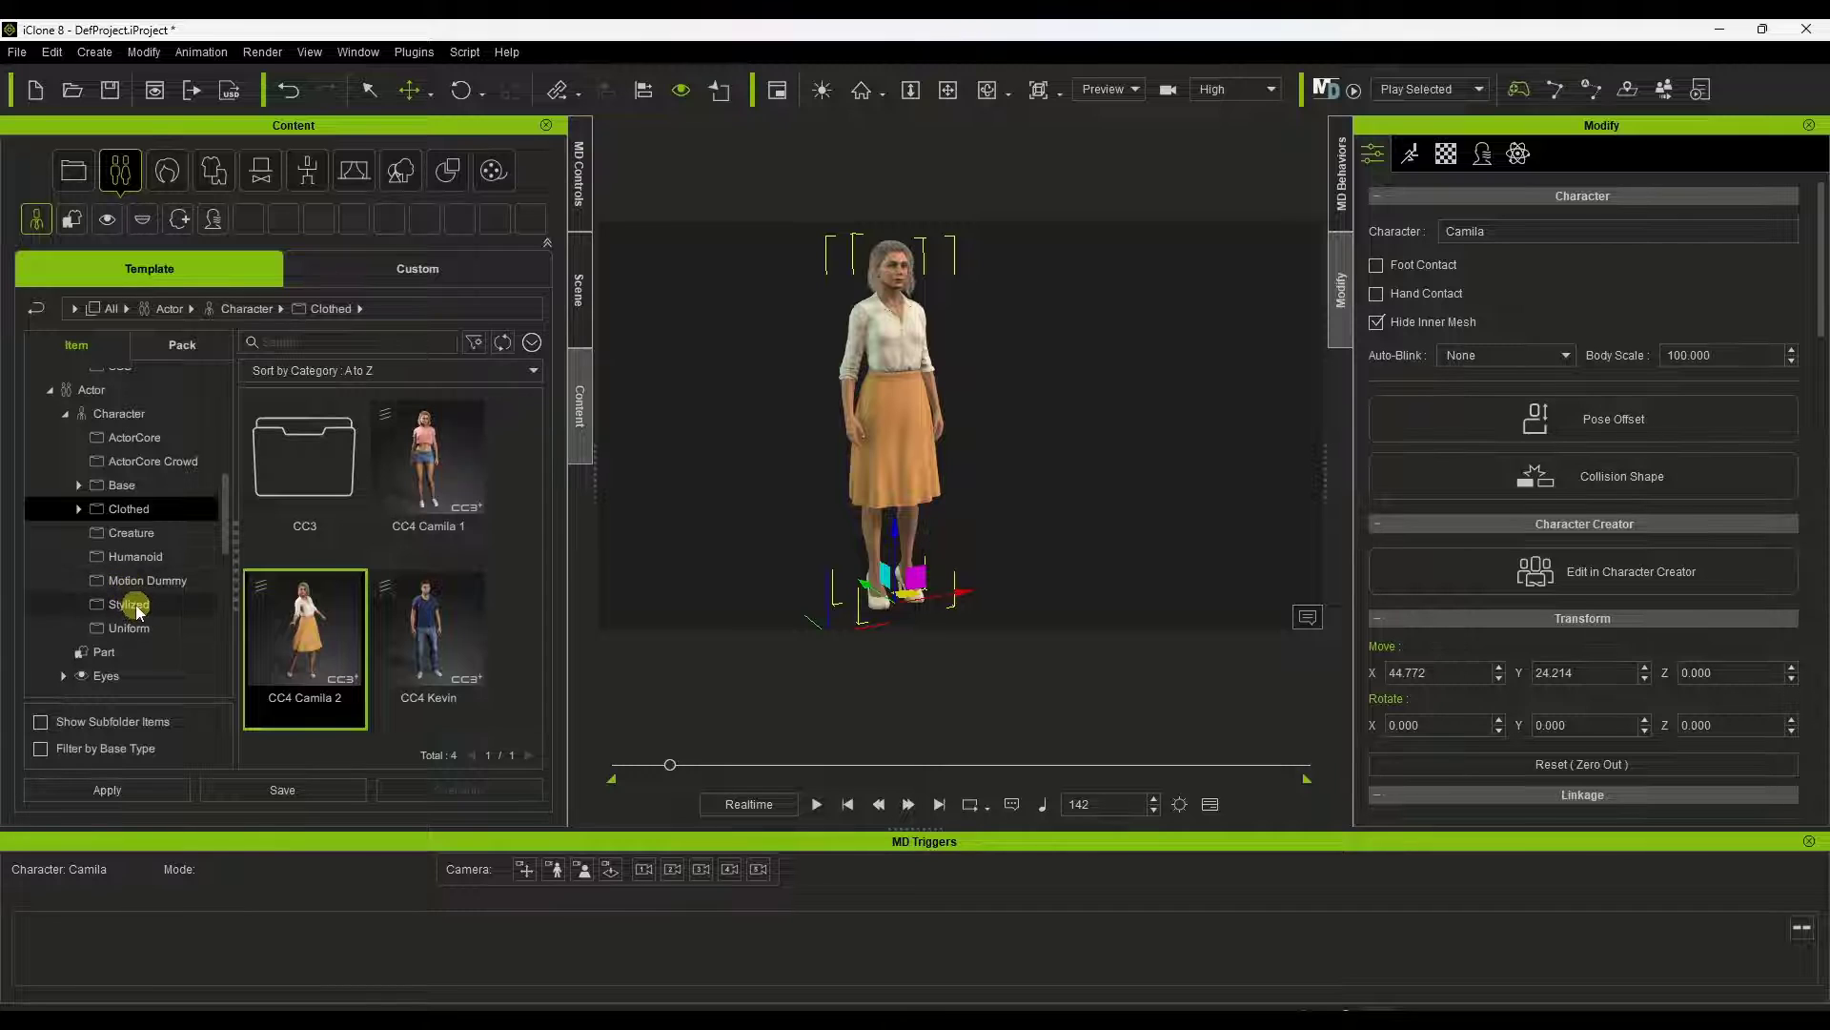
# Apply the Female Idle_1 motion from the 2.Human Female Idle animations to the Camila character
pyautogui.scroll(-5, 136, 610)
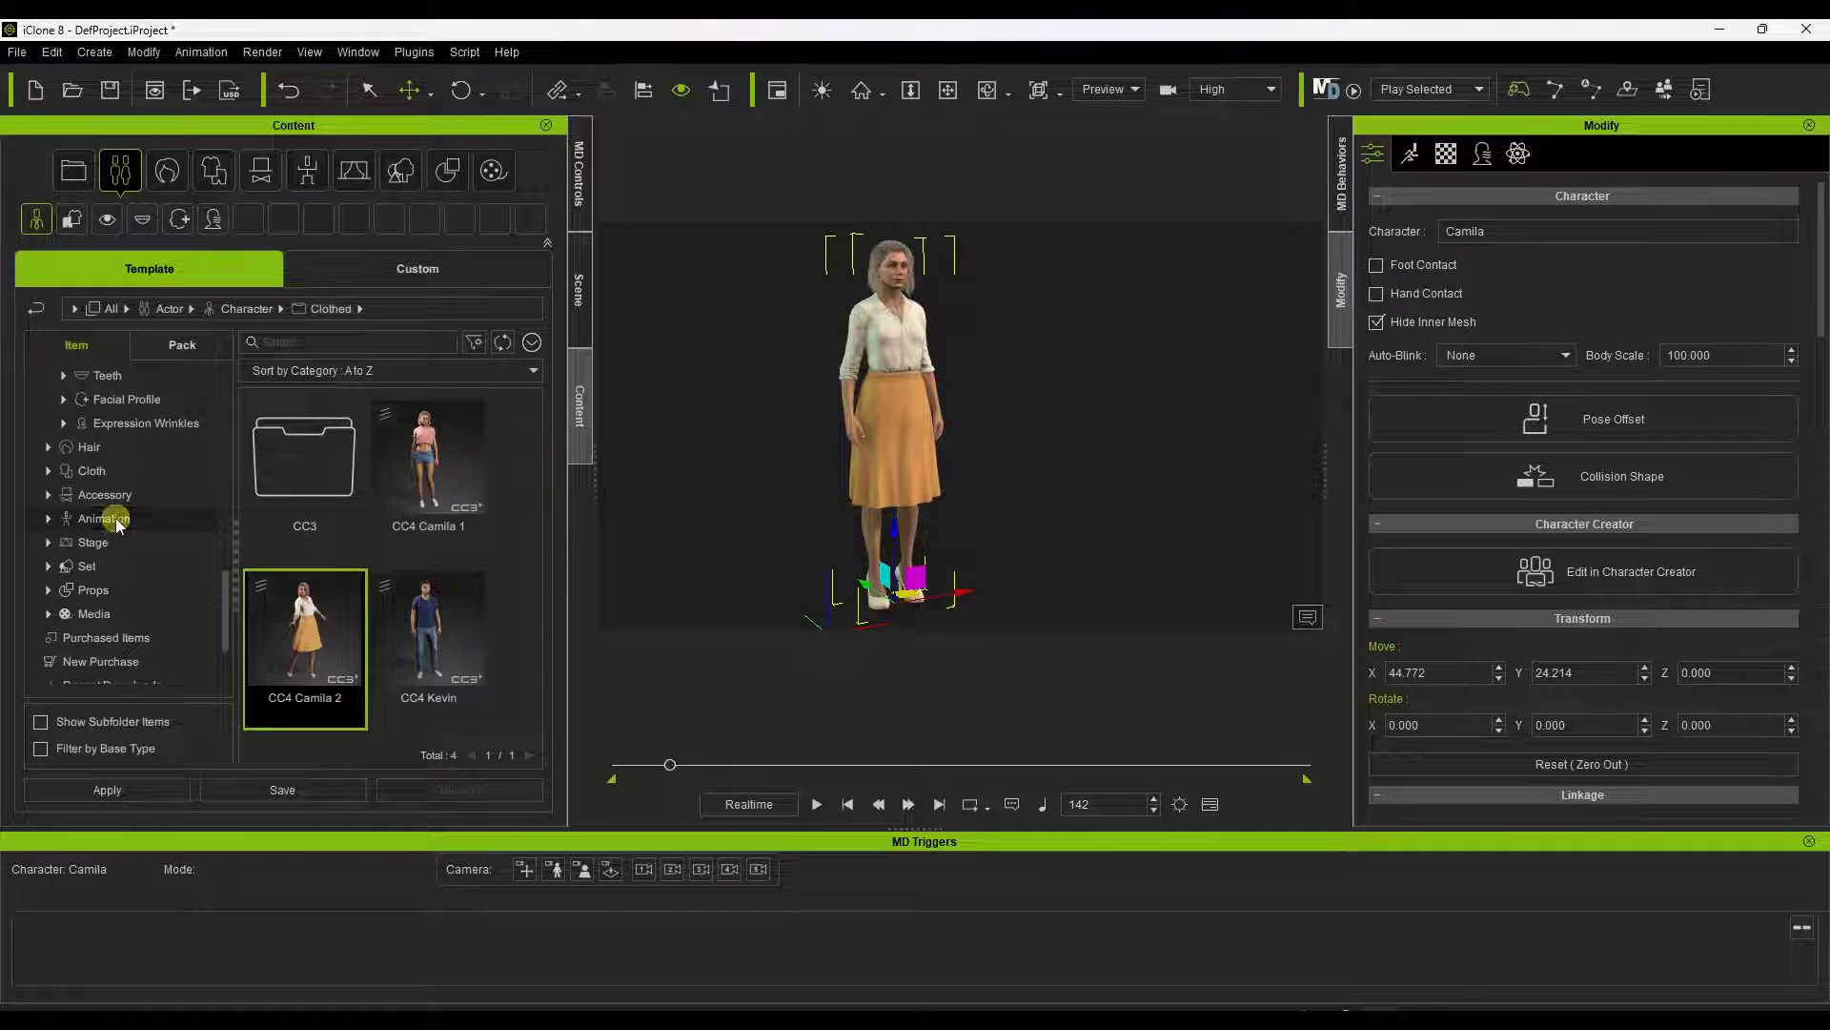
pyautogui.click(113, 519)
pyautogui.click(317, 667)
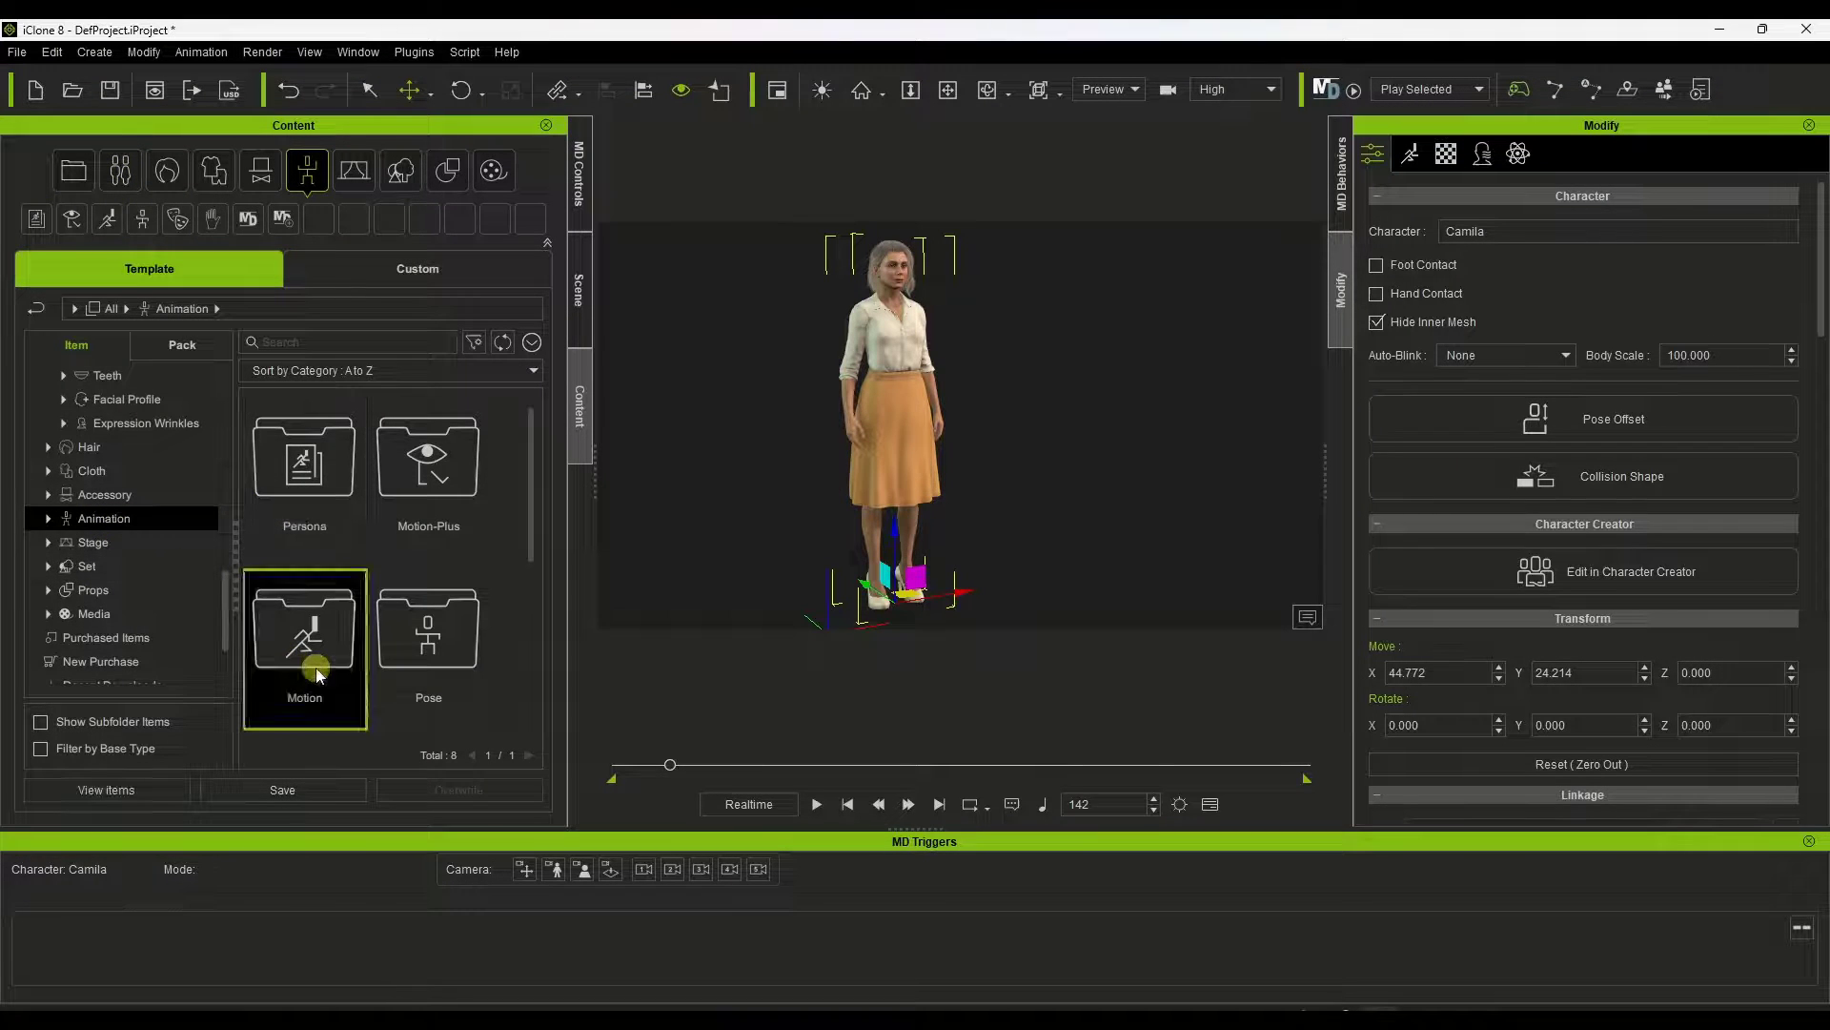
pyautogui.doubleClick(316, 667)
pyautogui.doubleClick(409, 437)
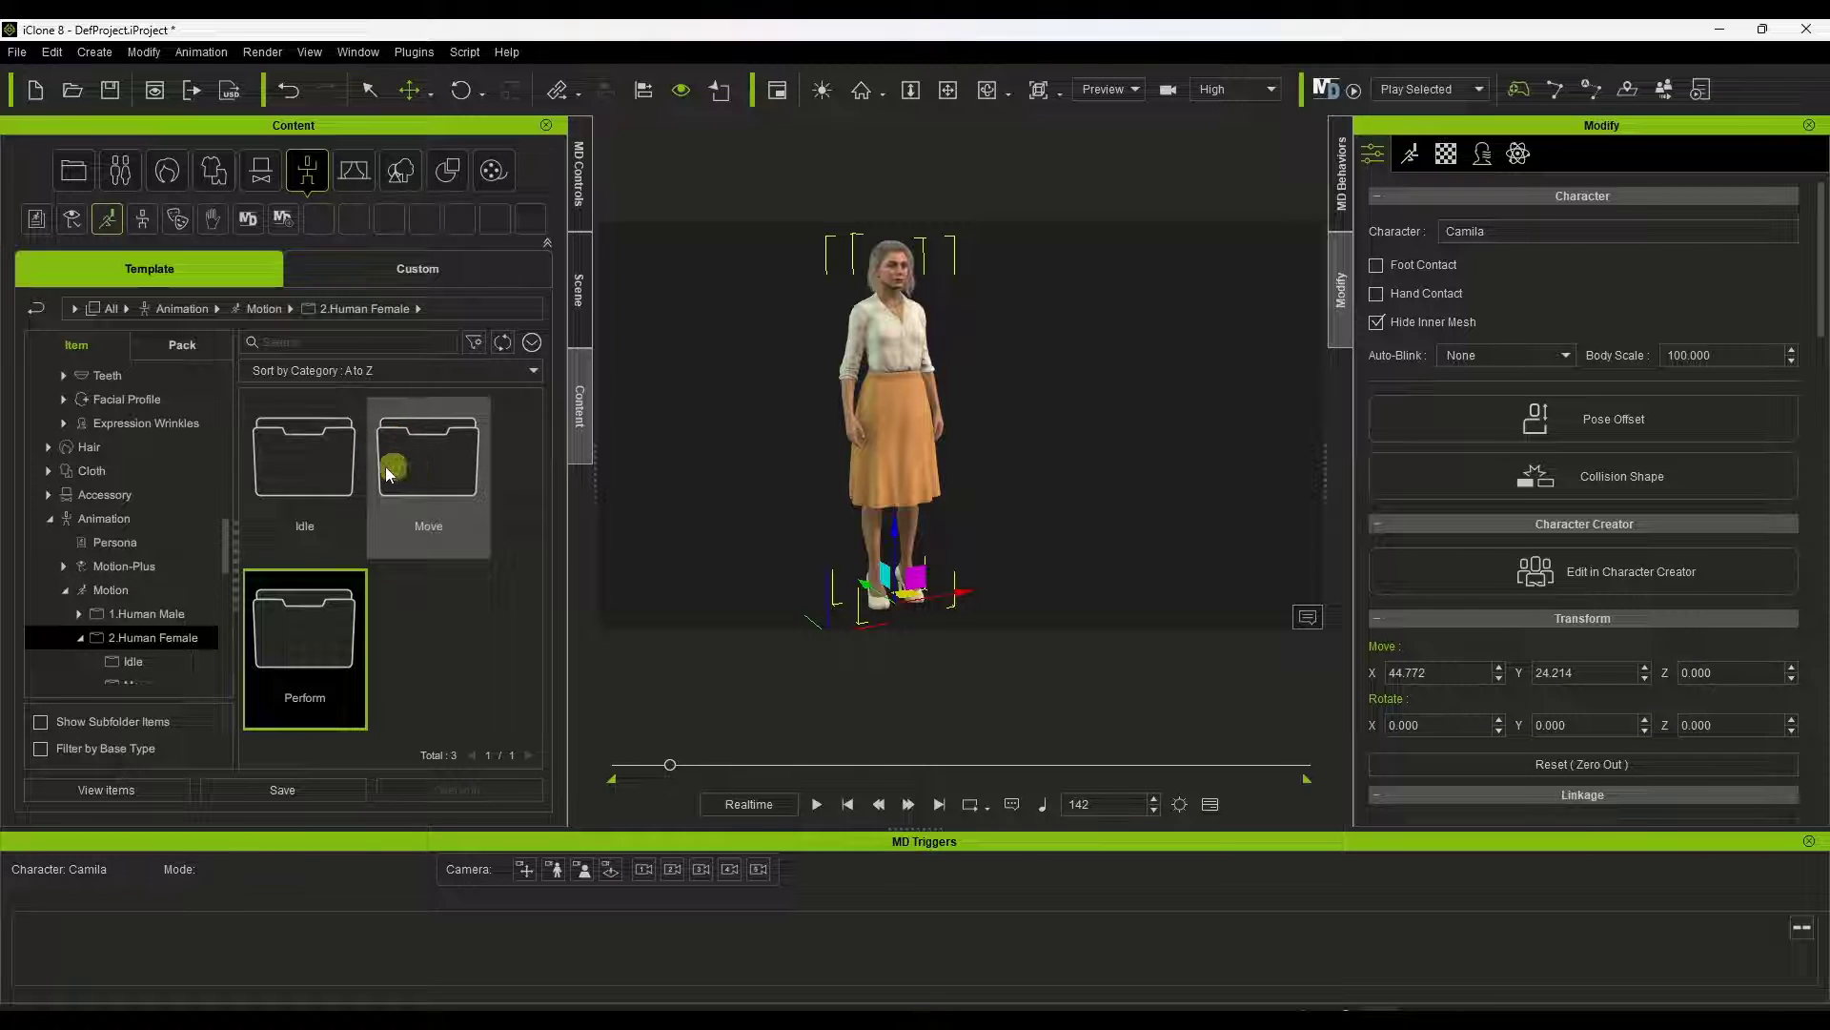
pyautogui.doubleClick(296, 464)
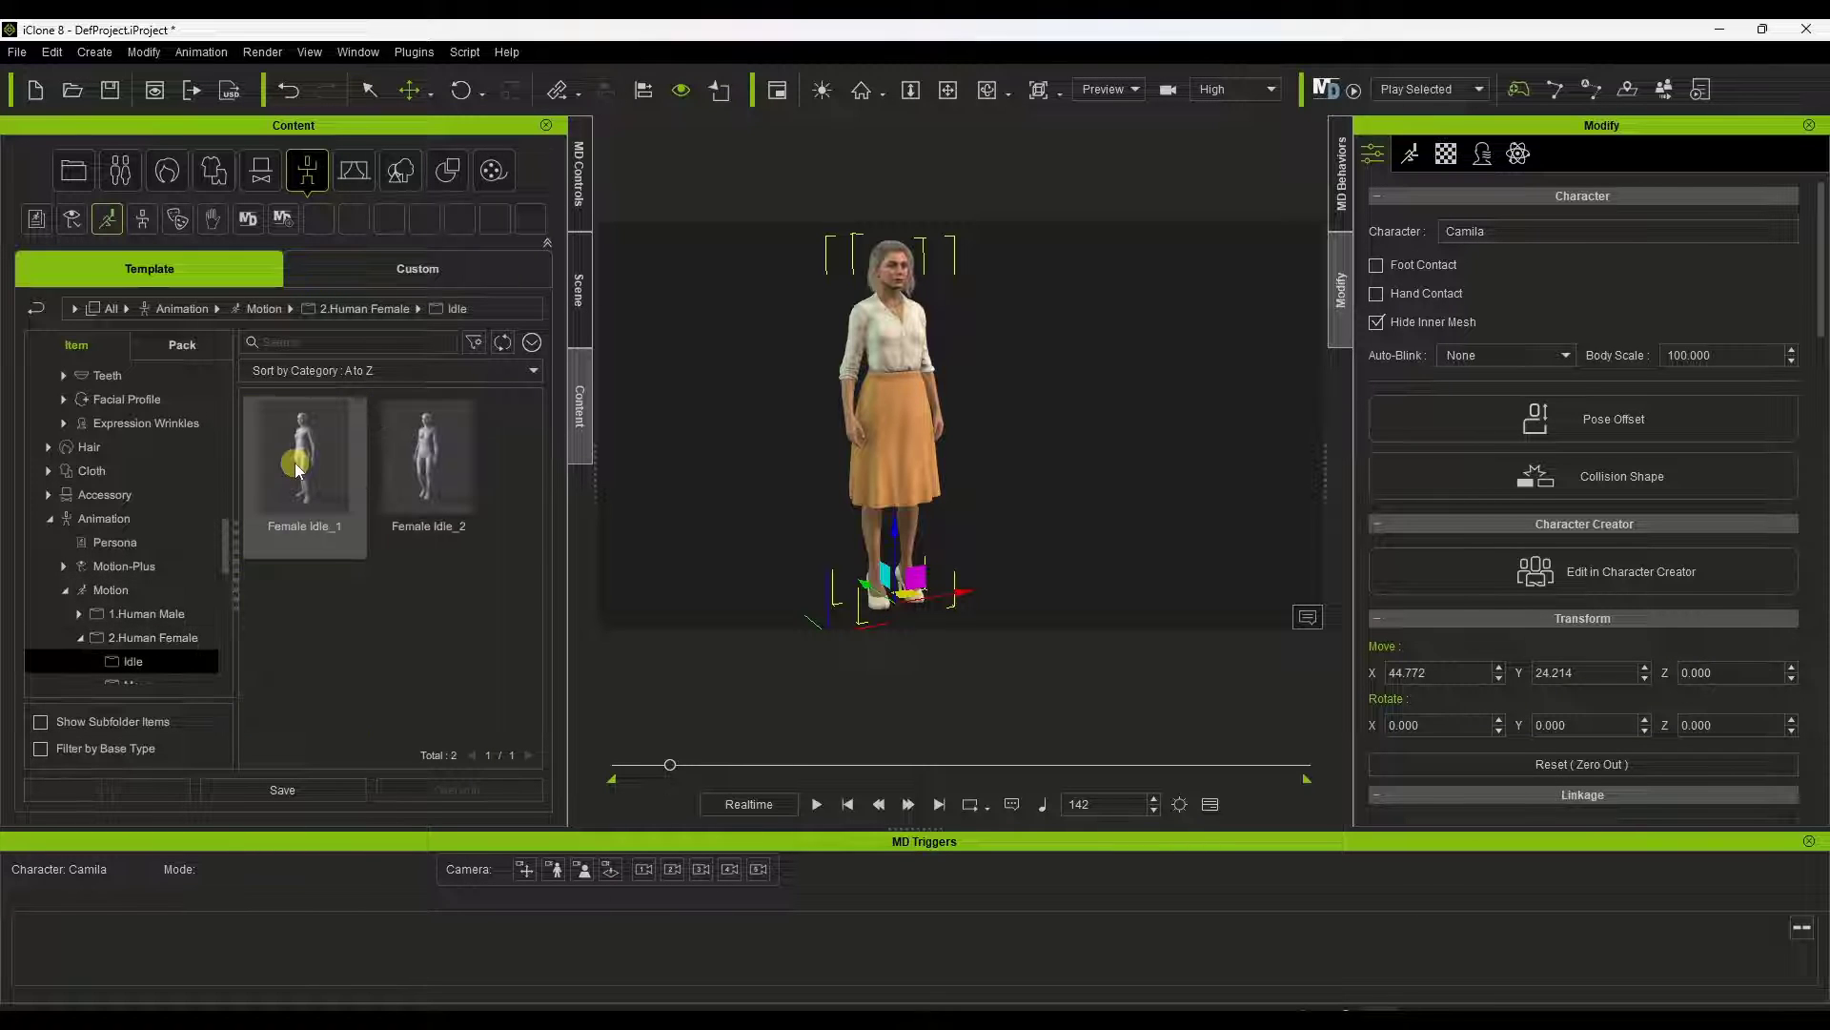
pyautogui.click(348, 459)
pyautogui.moveTo(690, 428); pyautogui.dragTo(906, 381)
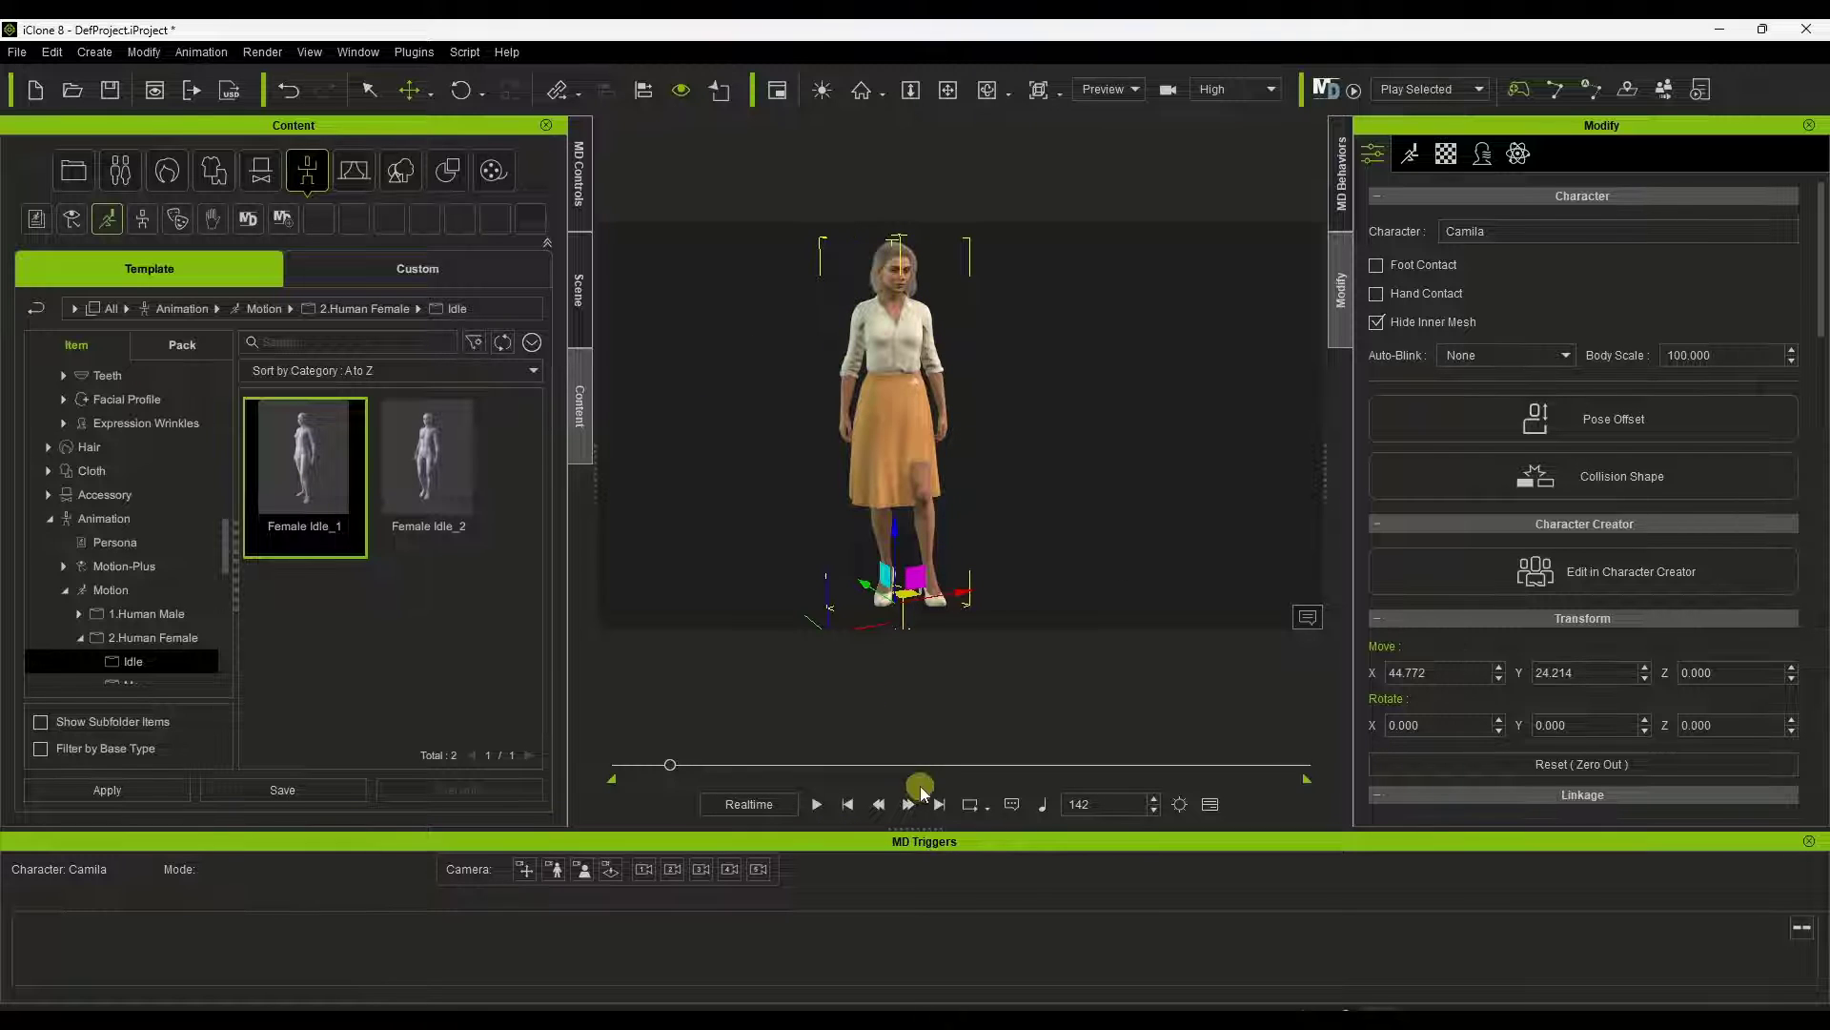
# Play the idle motion on the character, then examine her face and hair up close
pyautogui.press('space')
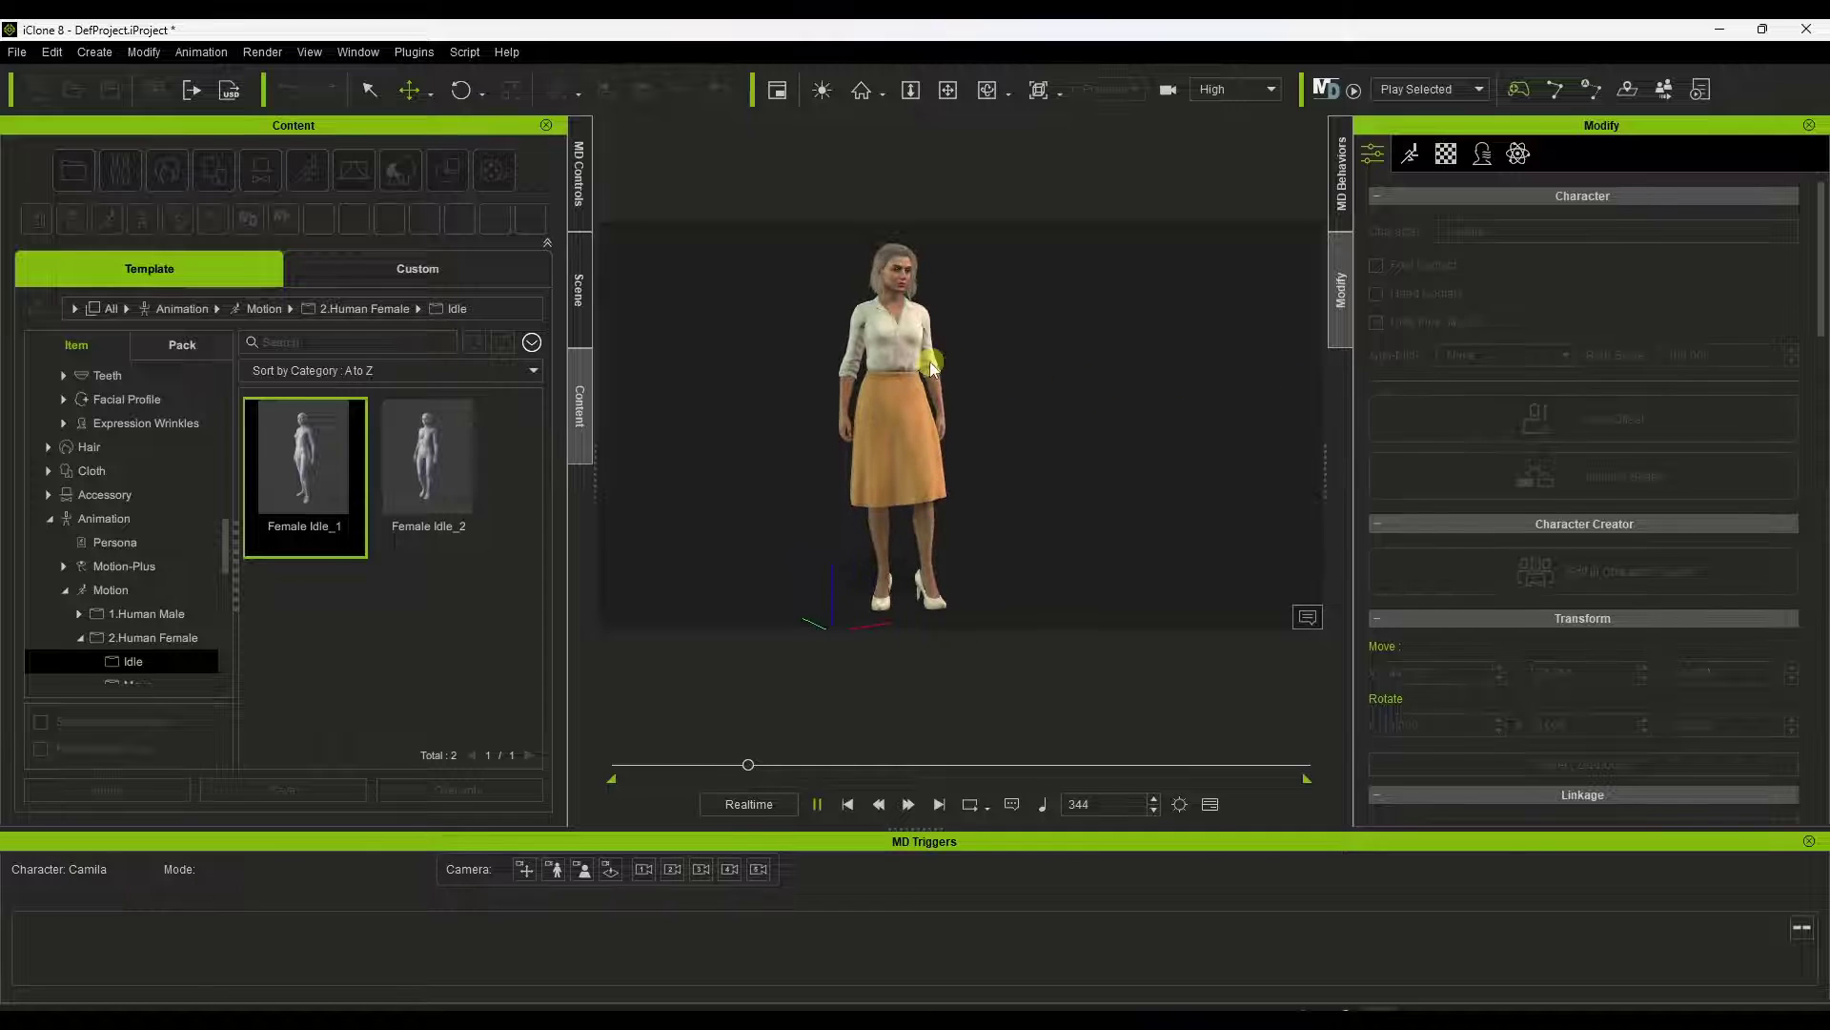
pyautogui.press('space')
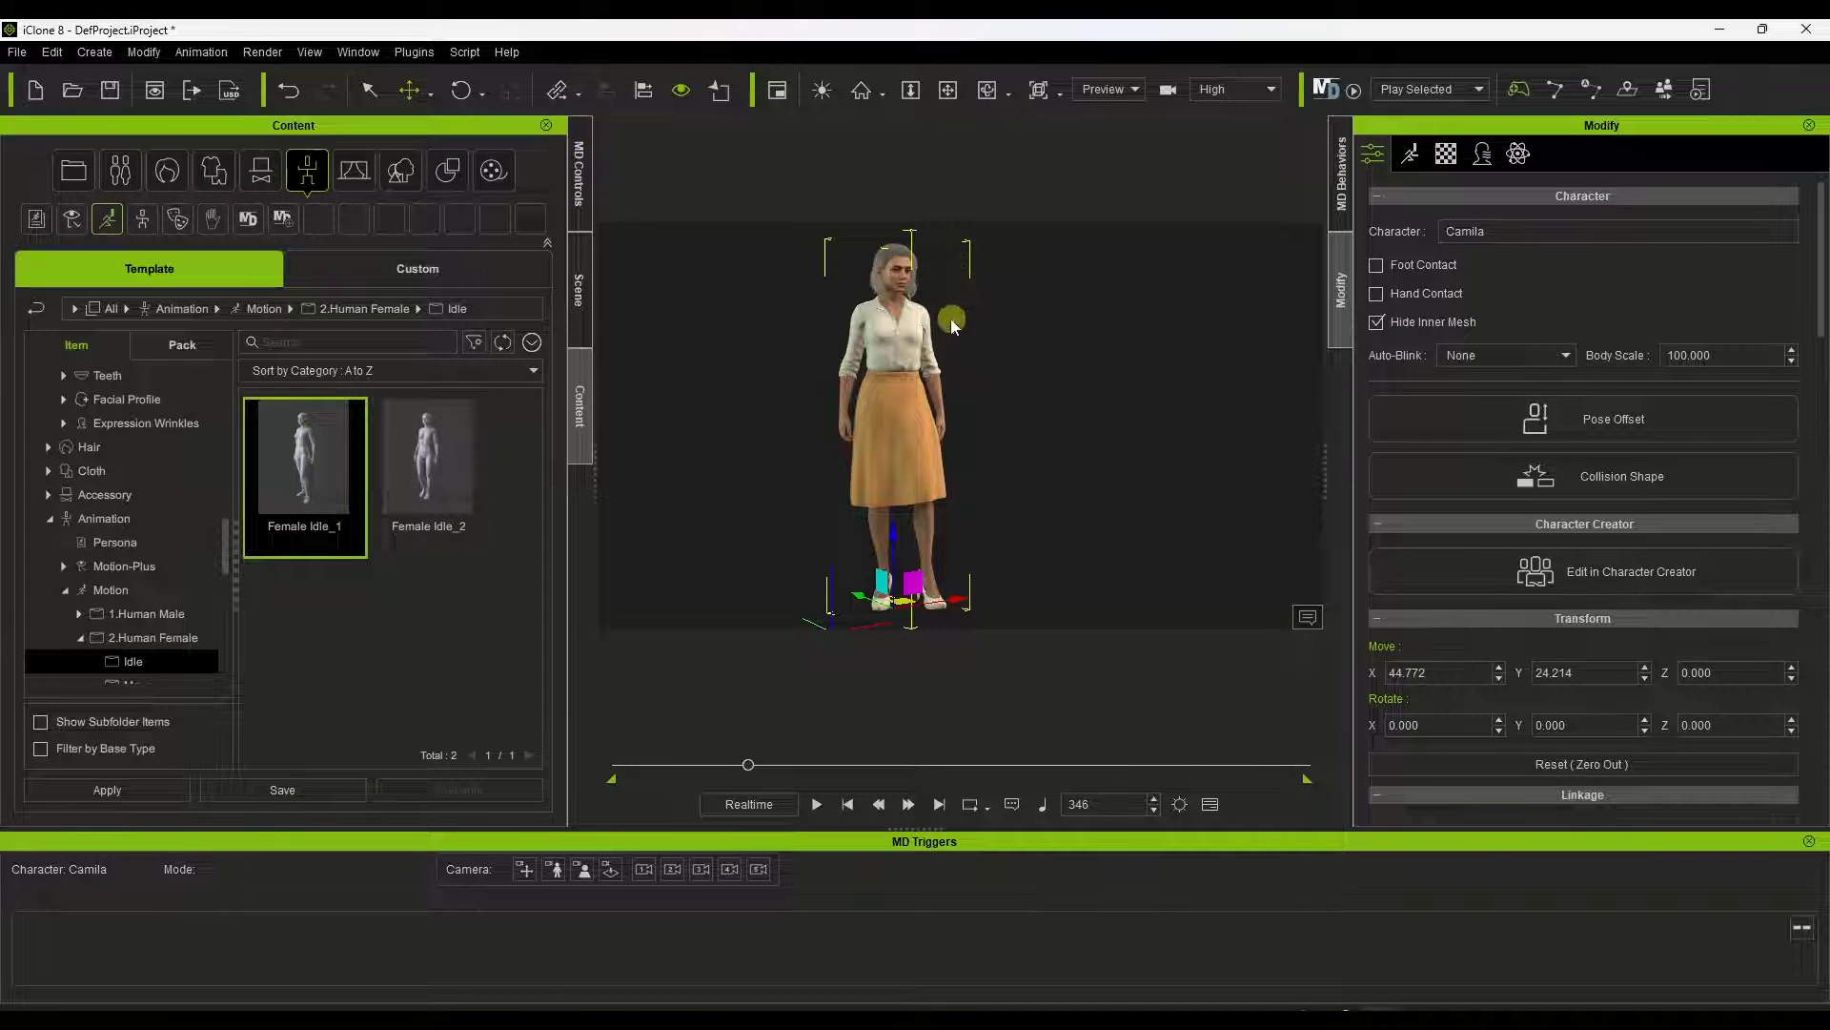
pyautogui.scroll(5, 933, 291)
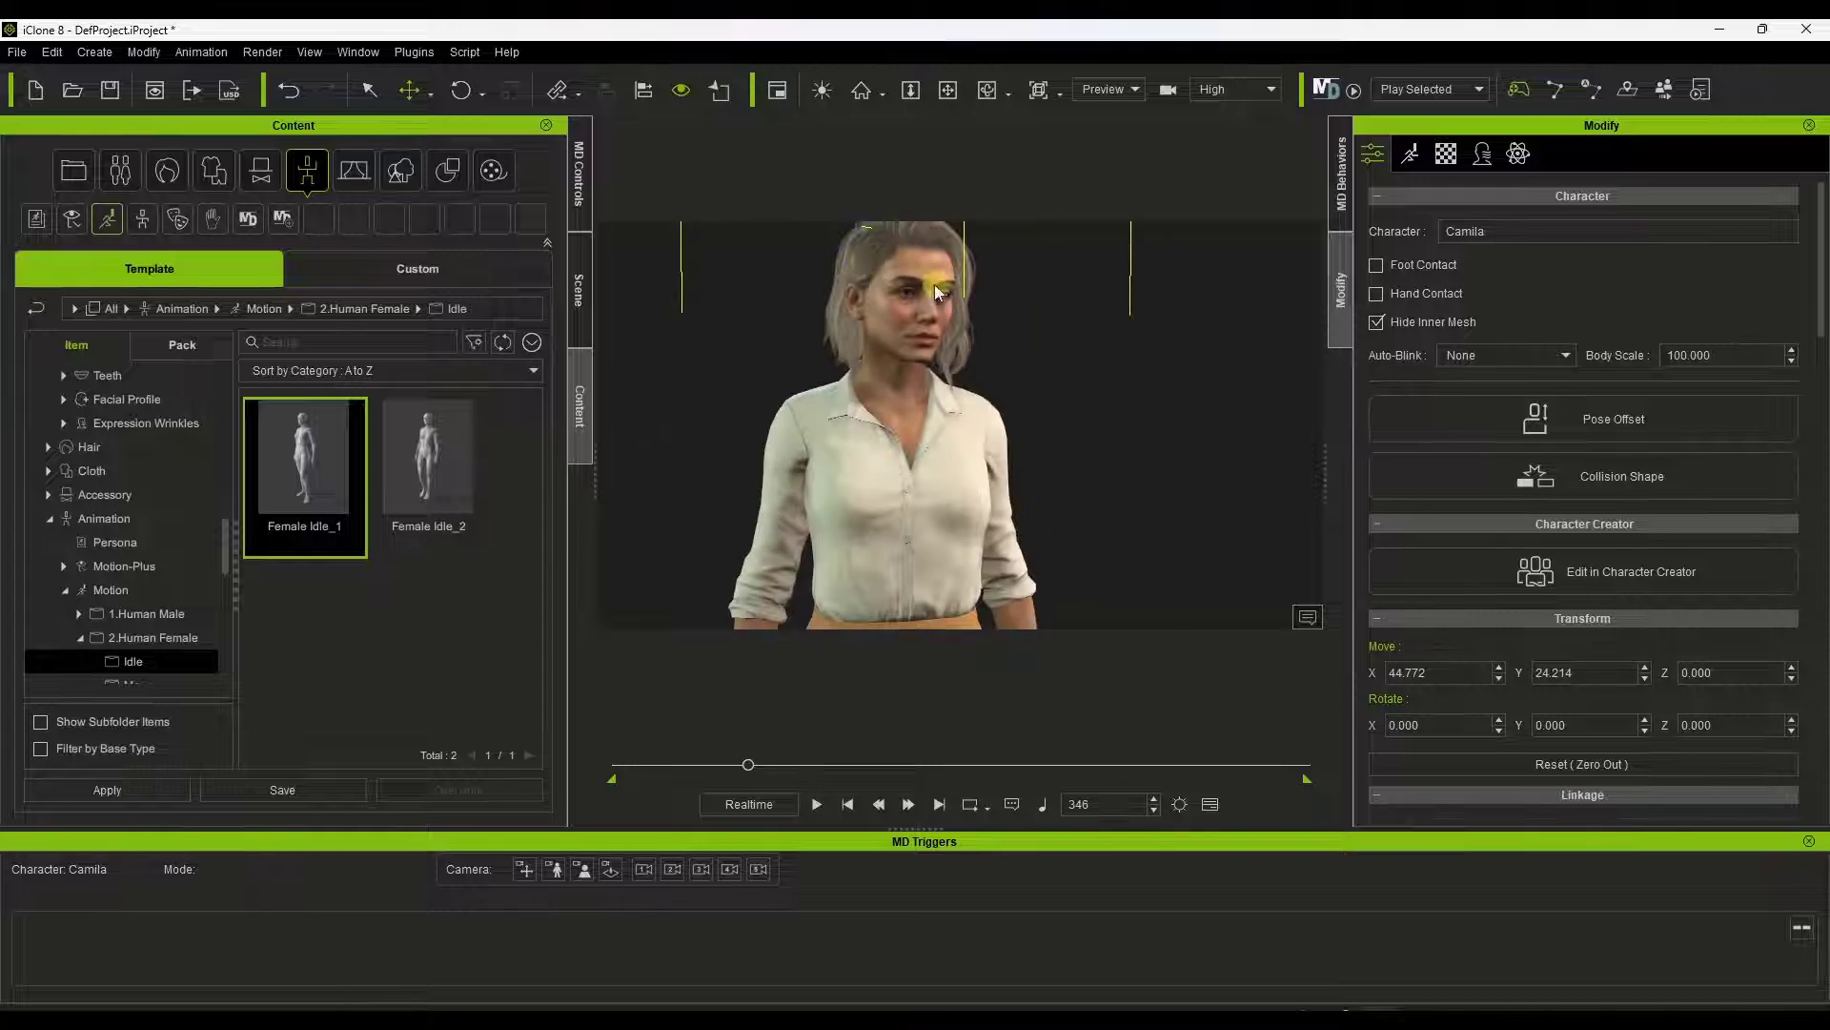
pyautogui.scroll(3, 858, 253)
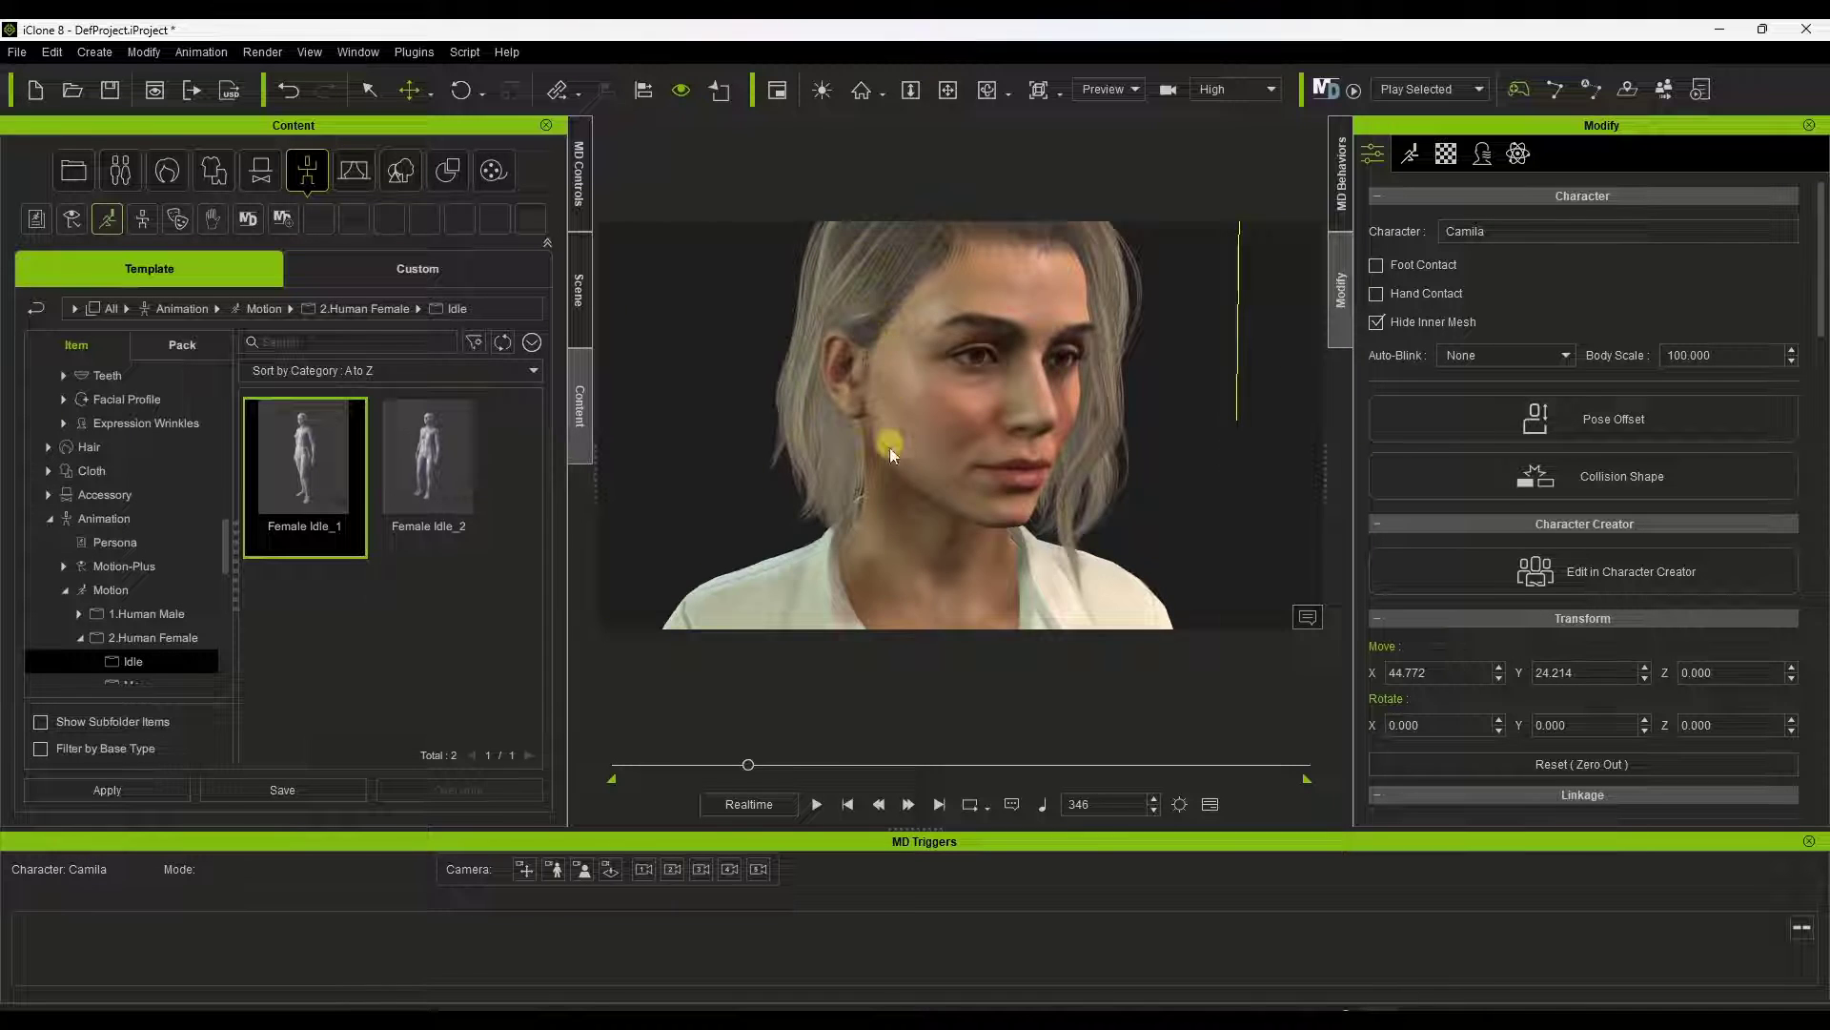
pyautogui.scroll(-3, 866, 265)
pyautogui.scroll(4, 878, 372)
pyautogui.scroll(-2, 869, 377)
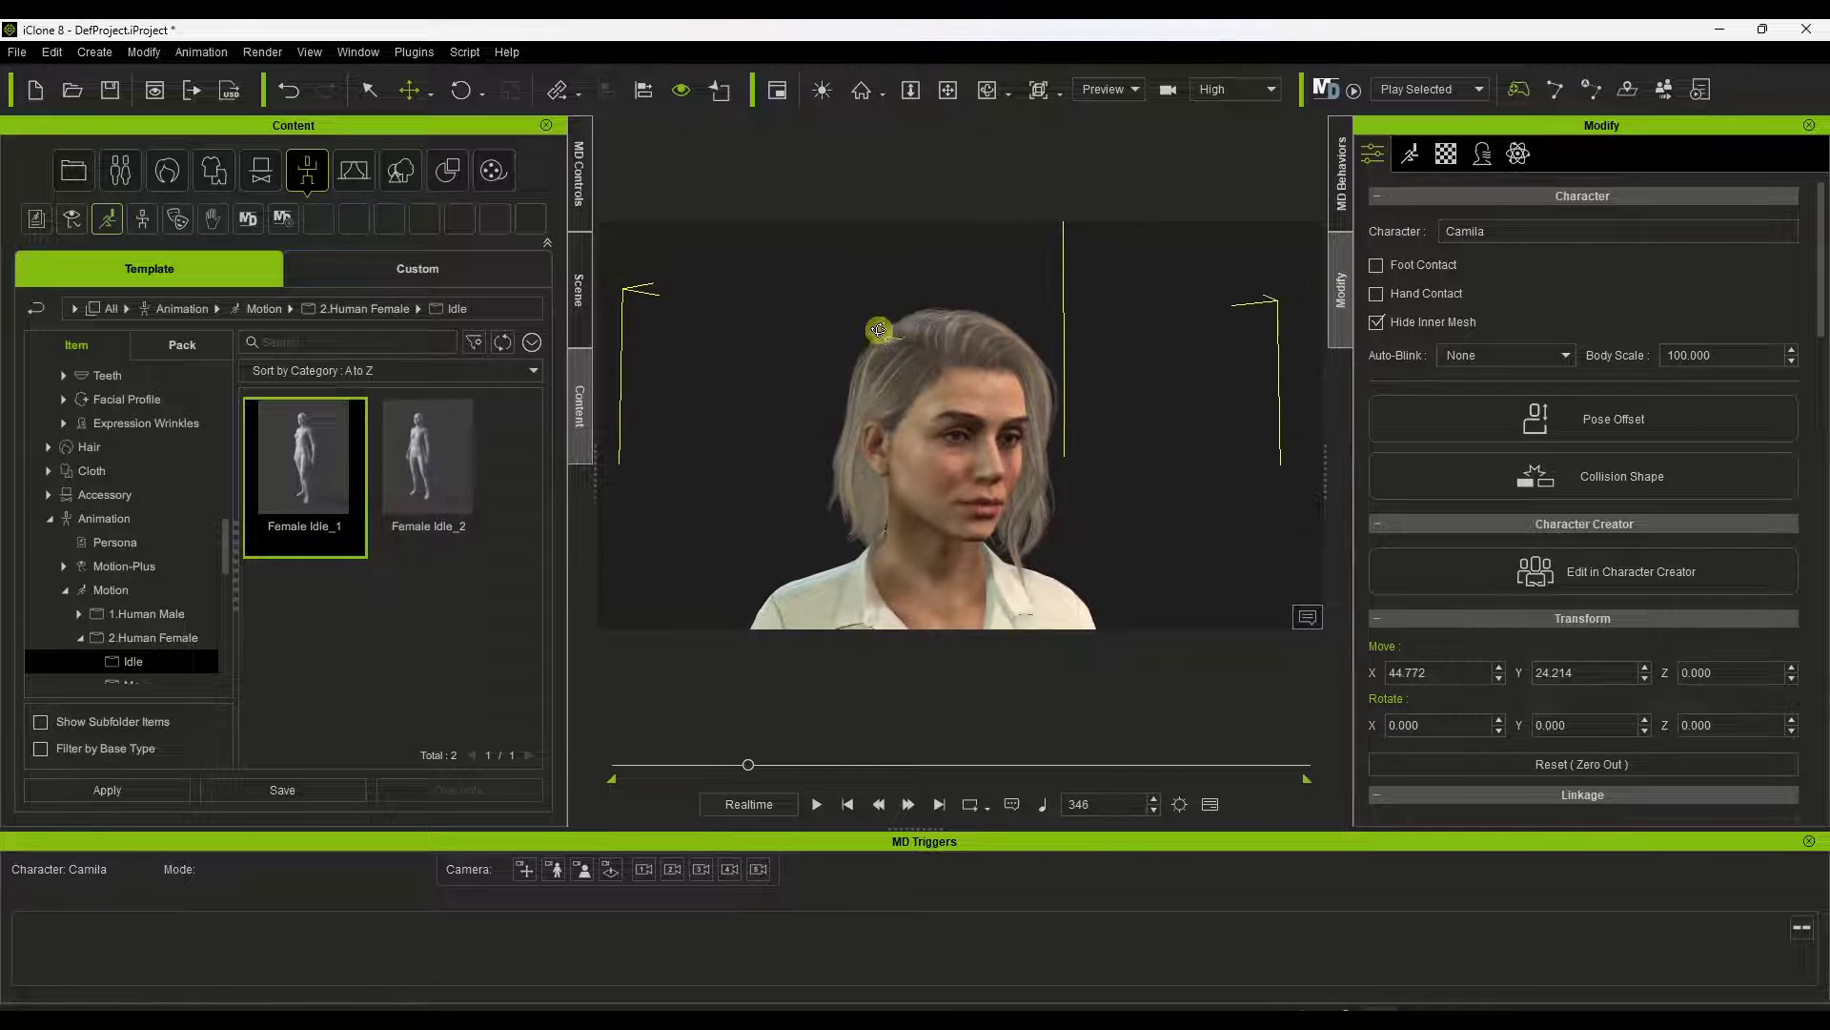
pyautogui.scroll(-2, 951, 362)
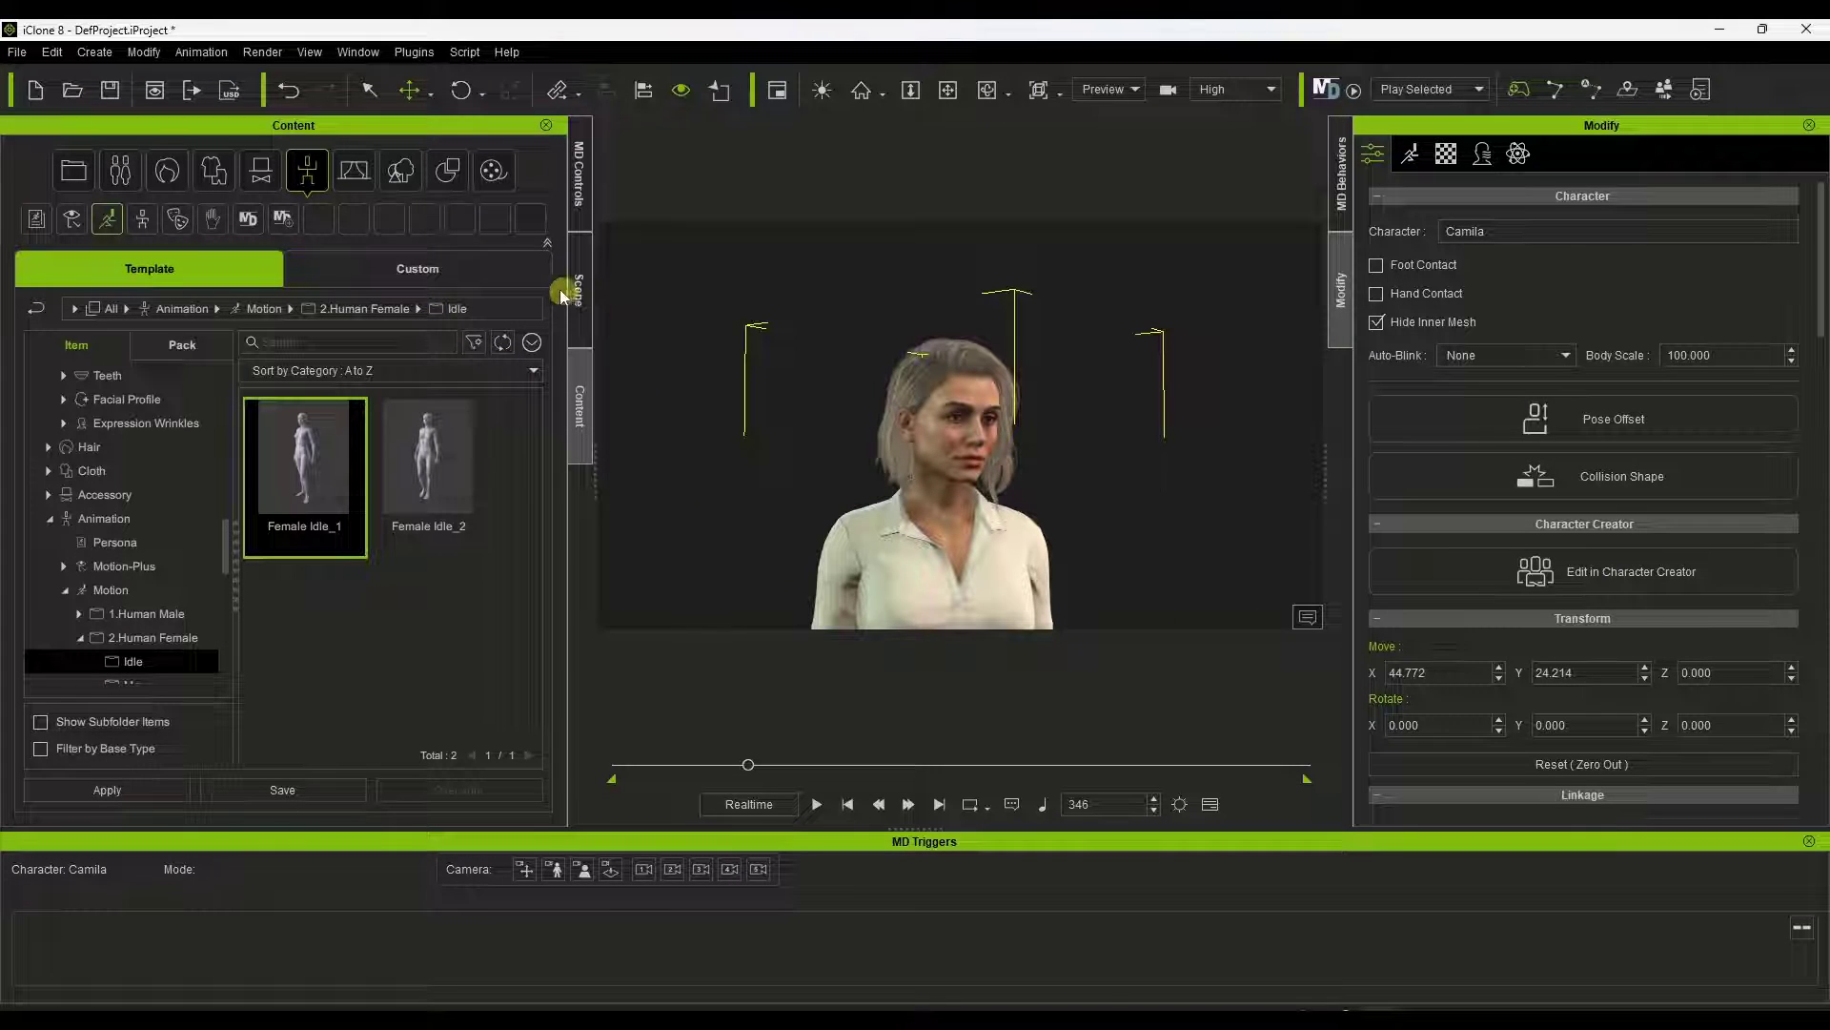
# Browse the Actor content categories and the 4.Character project templates in the content library
pyautogui.click(119, 173)
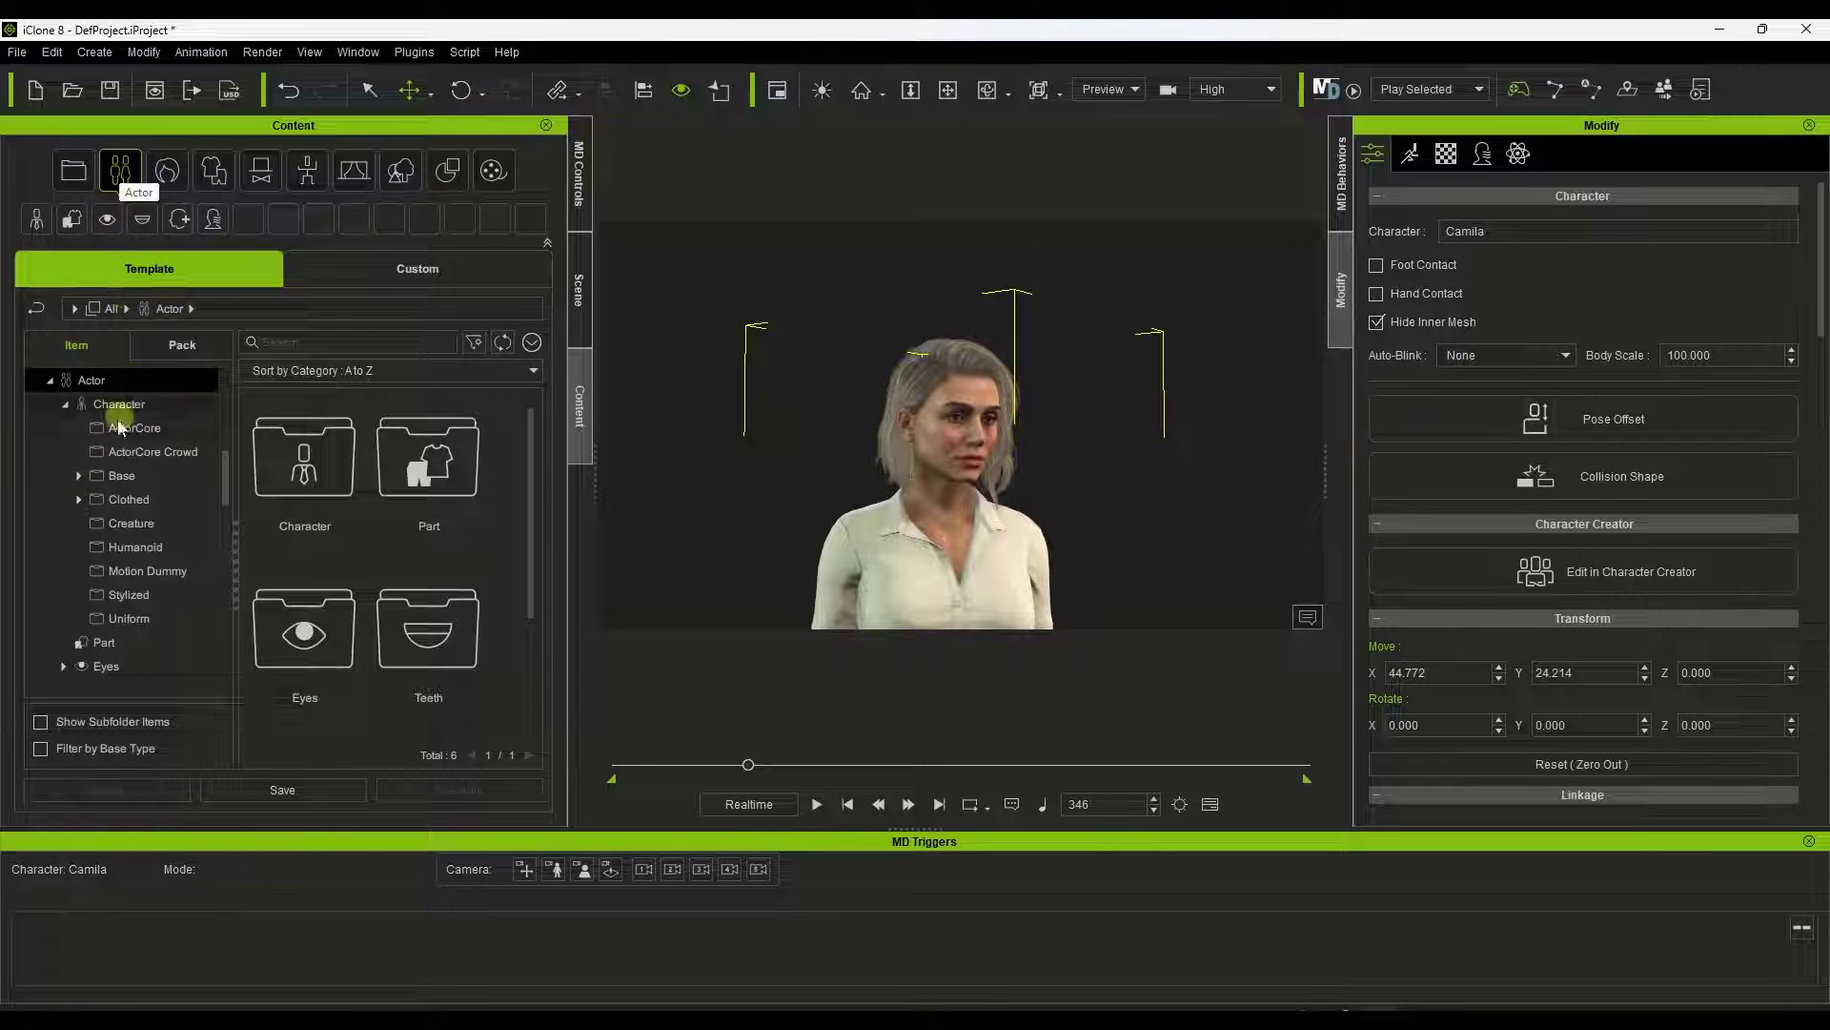
pyautogui.scroll(6, 114, 410)
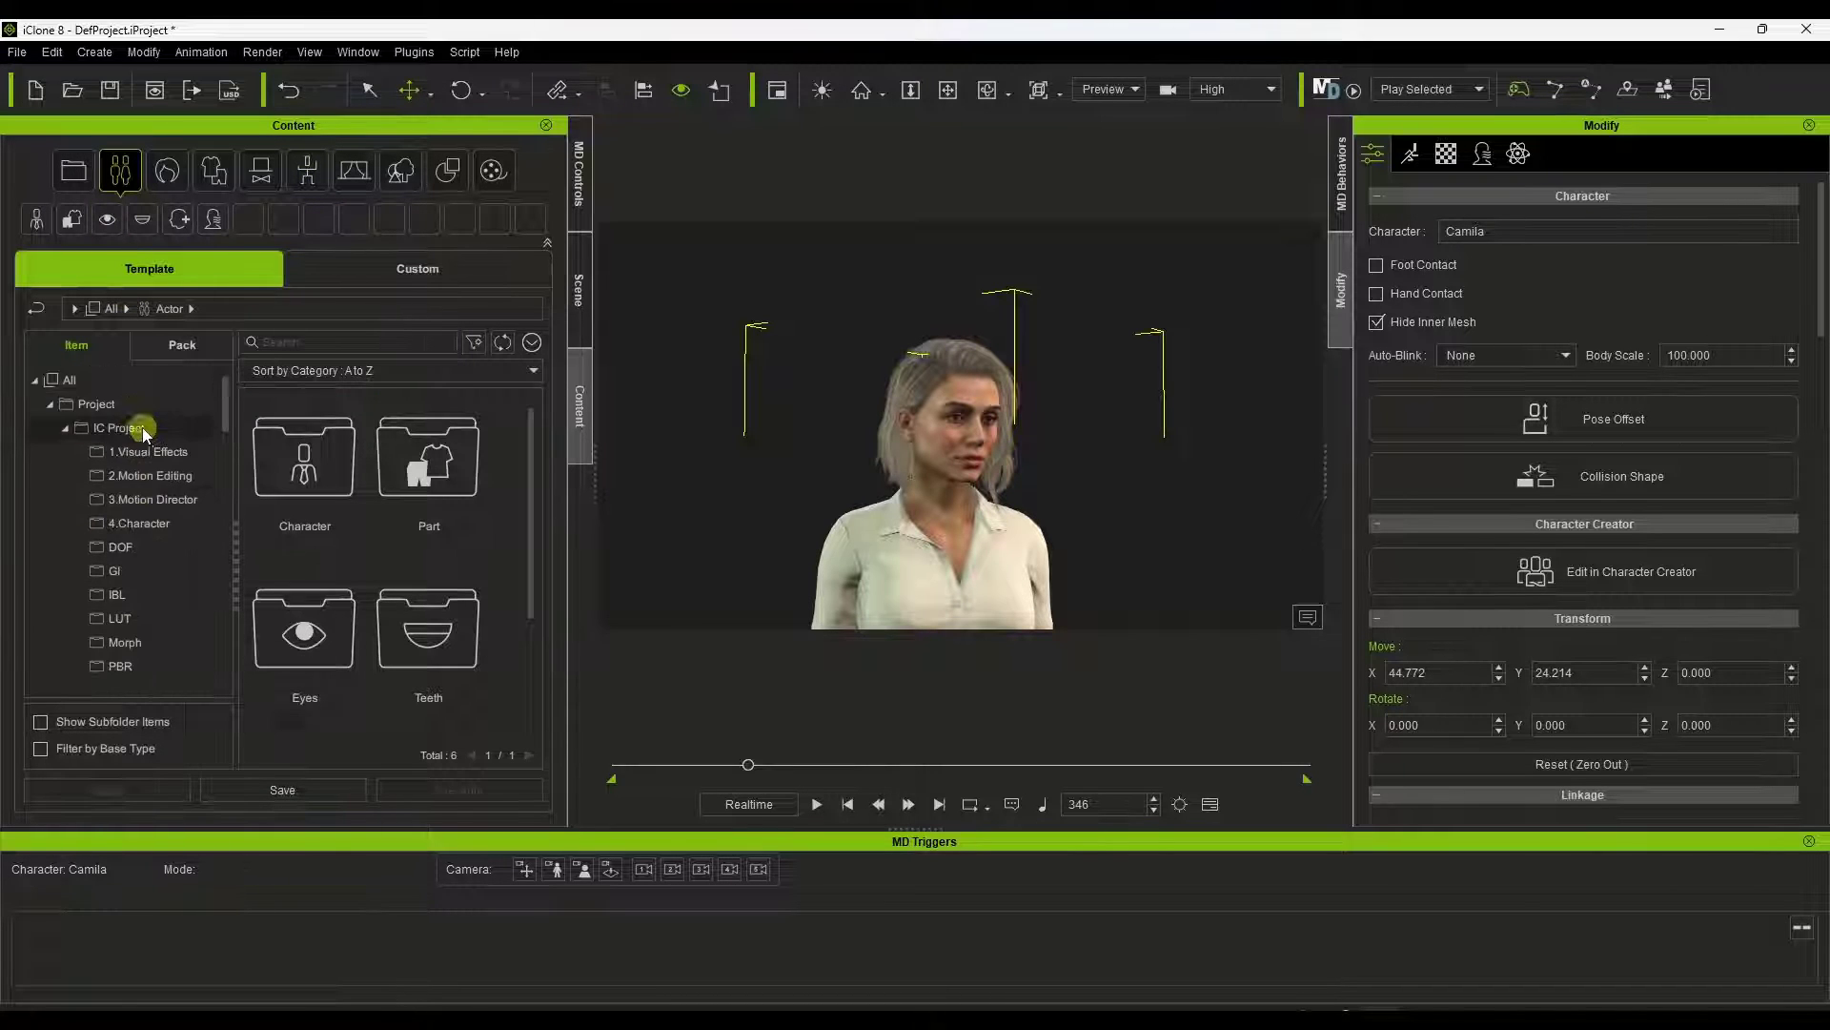
pyautogui.scroll(-4, 1149, 434)
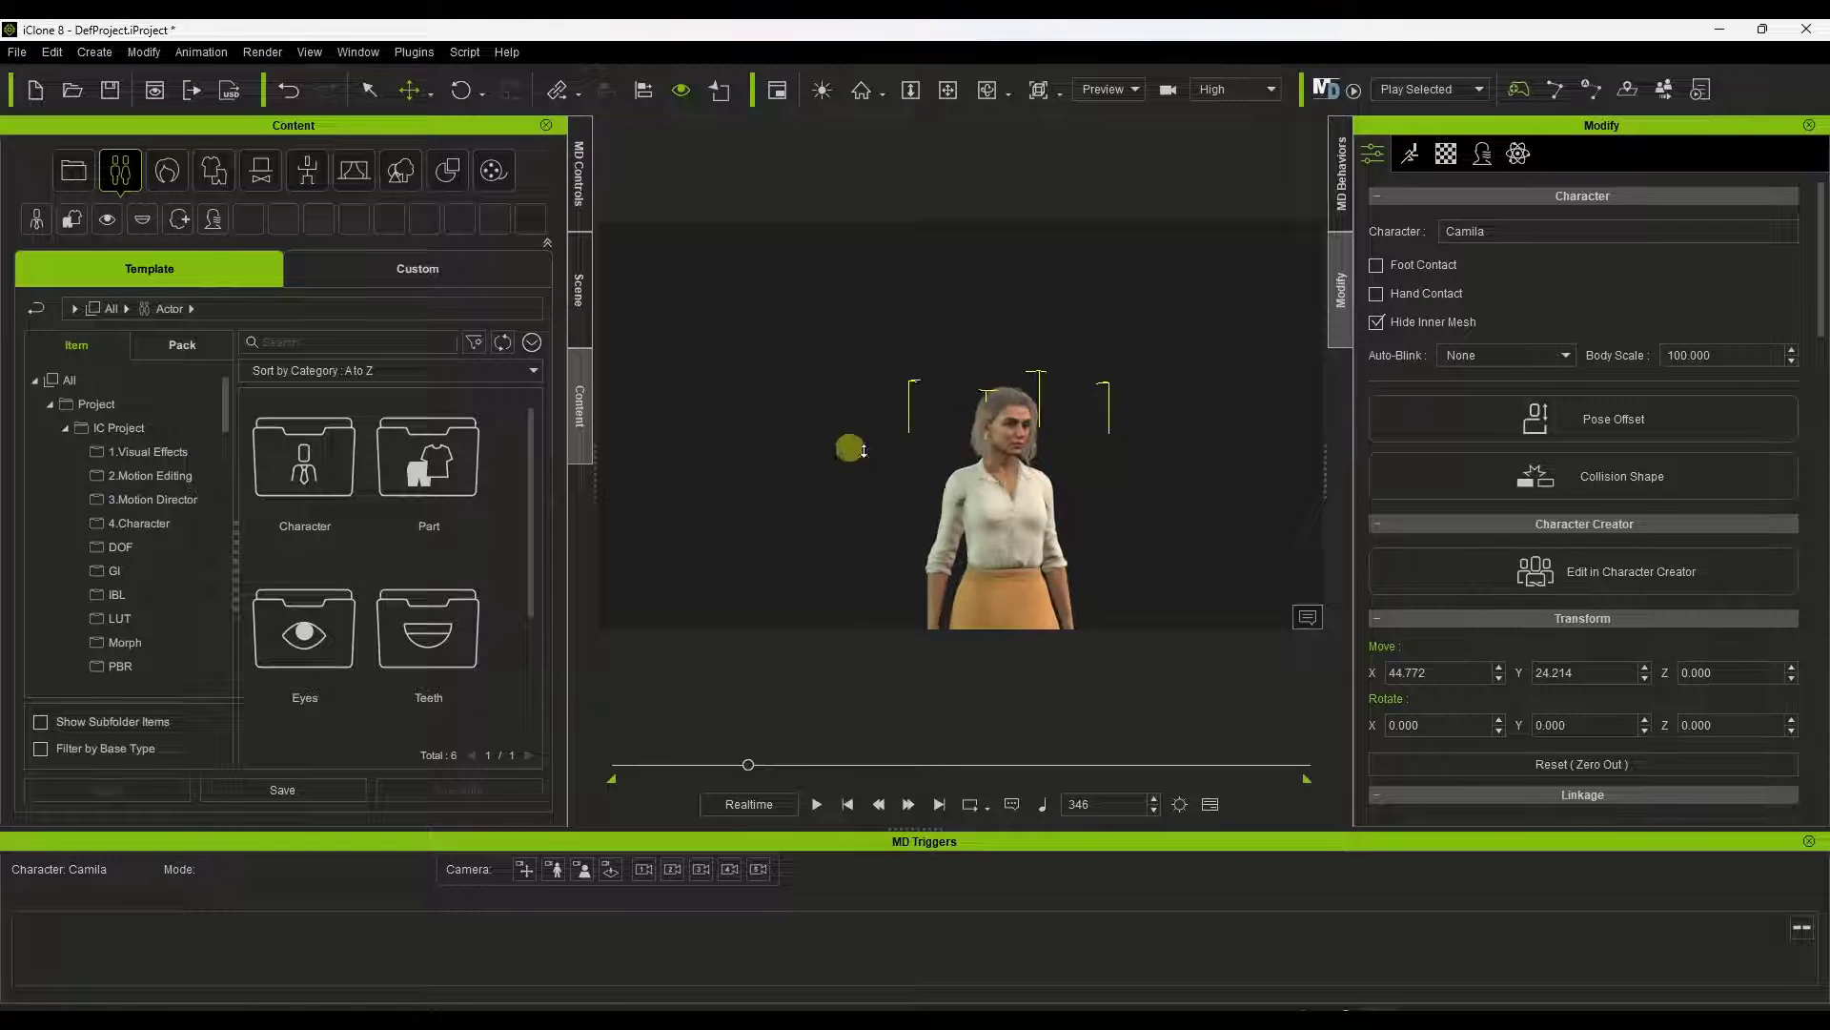
pyautogui.click(153, 526)
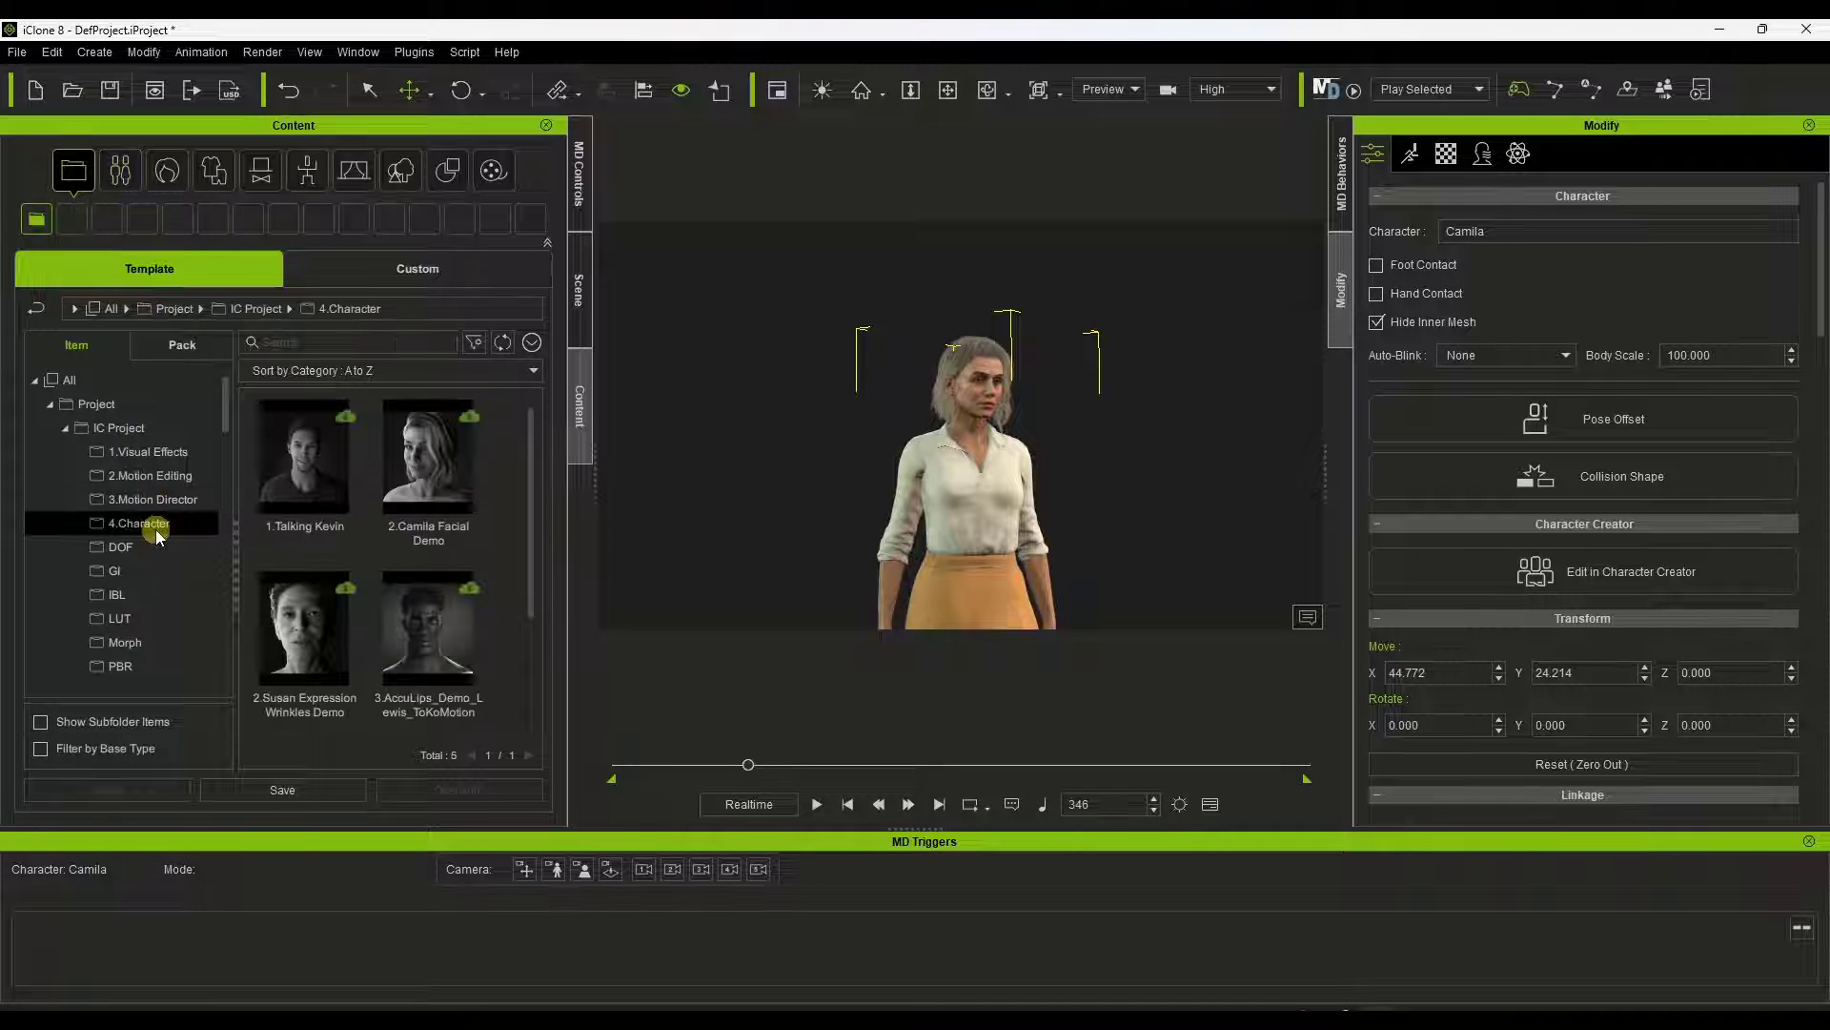
pyautogui.scroll(-5, 150, 539)
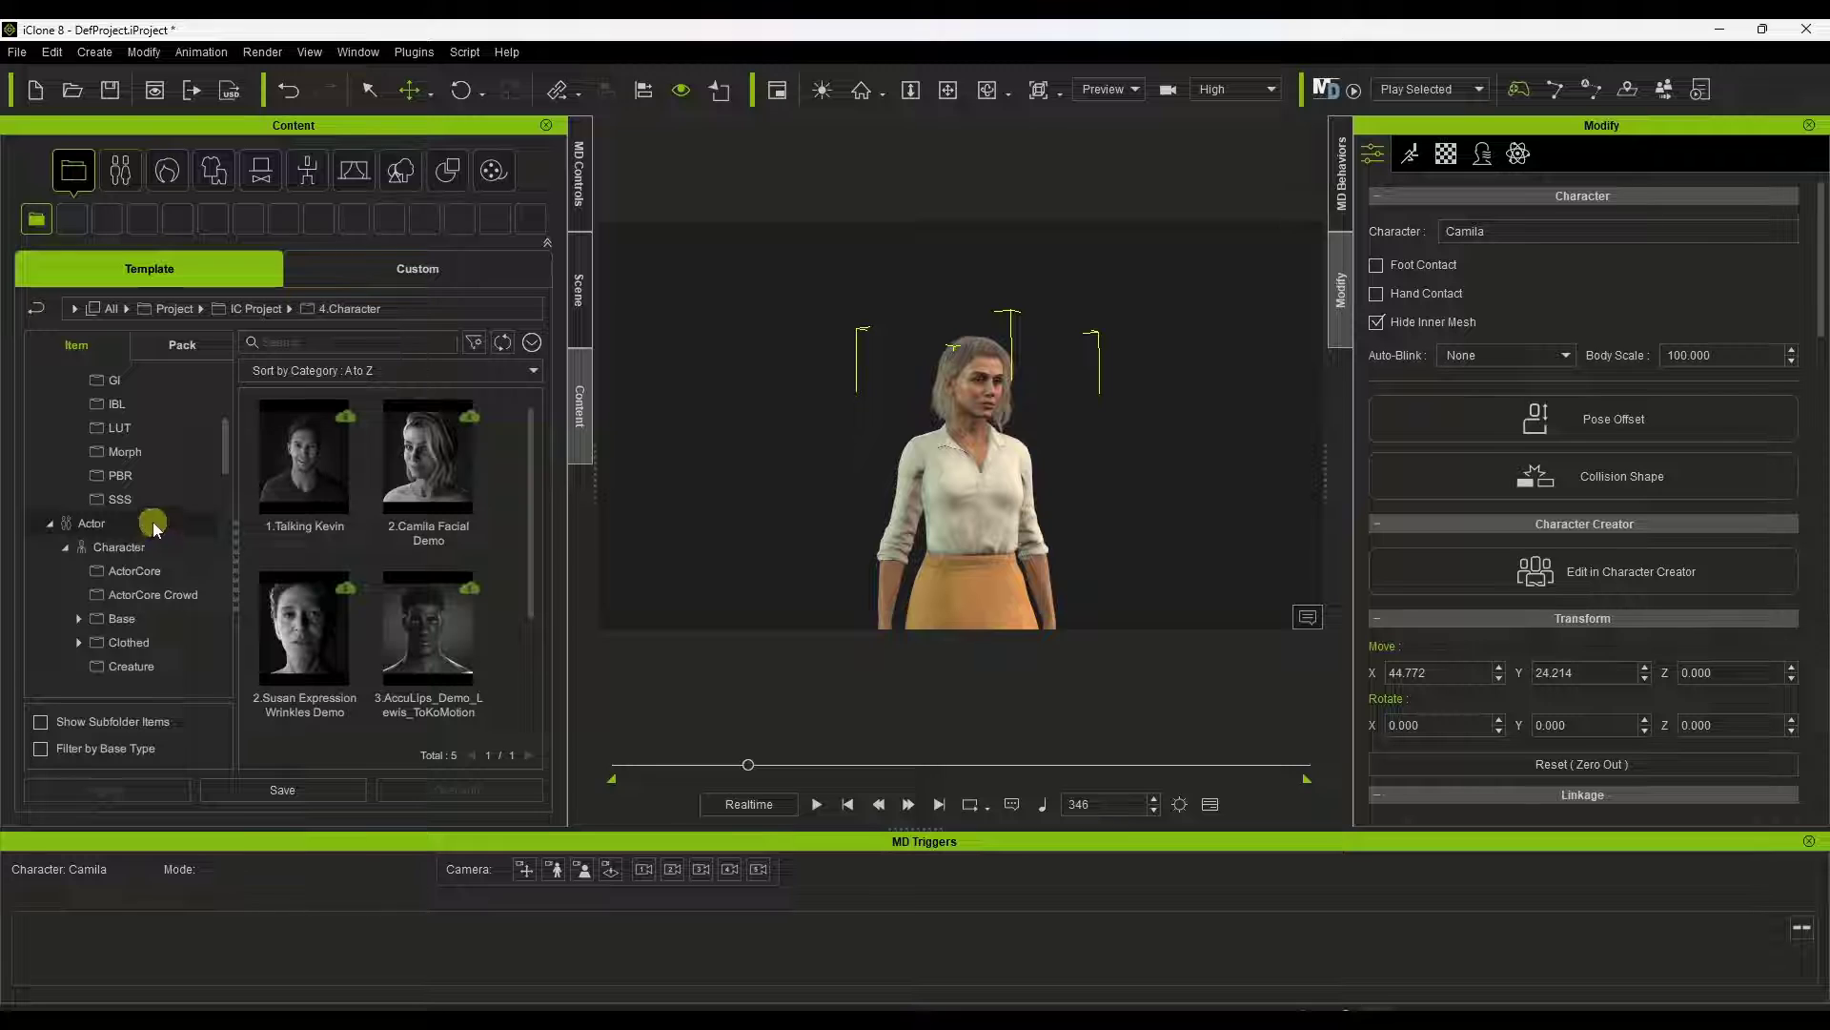
pyautogui.scroll(-10, 136, 455)
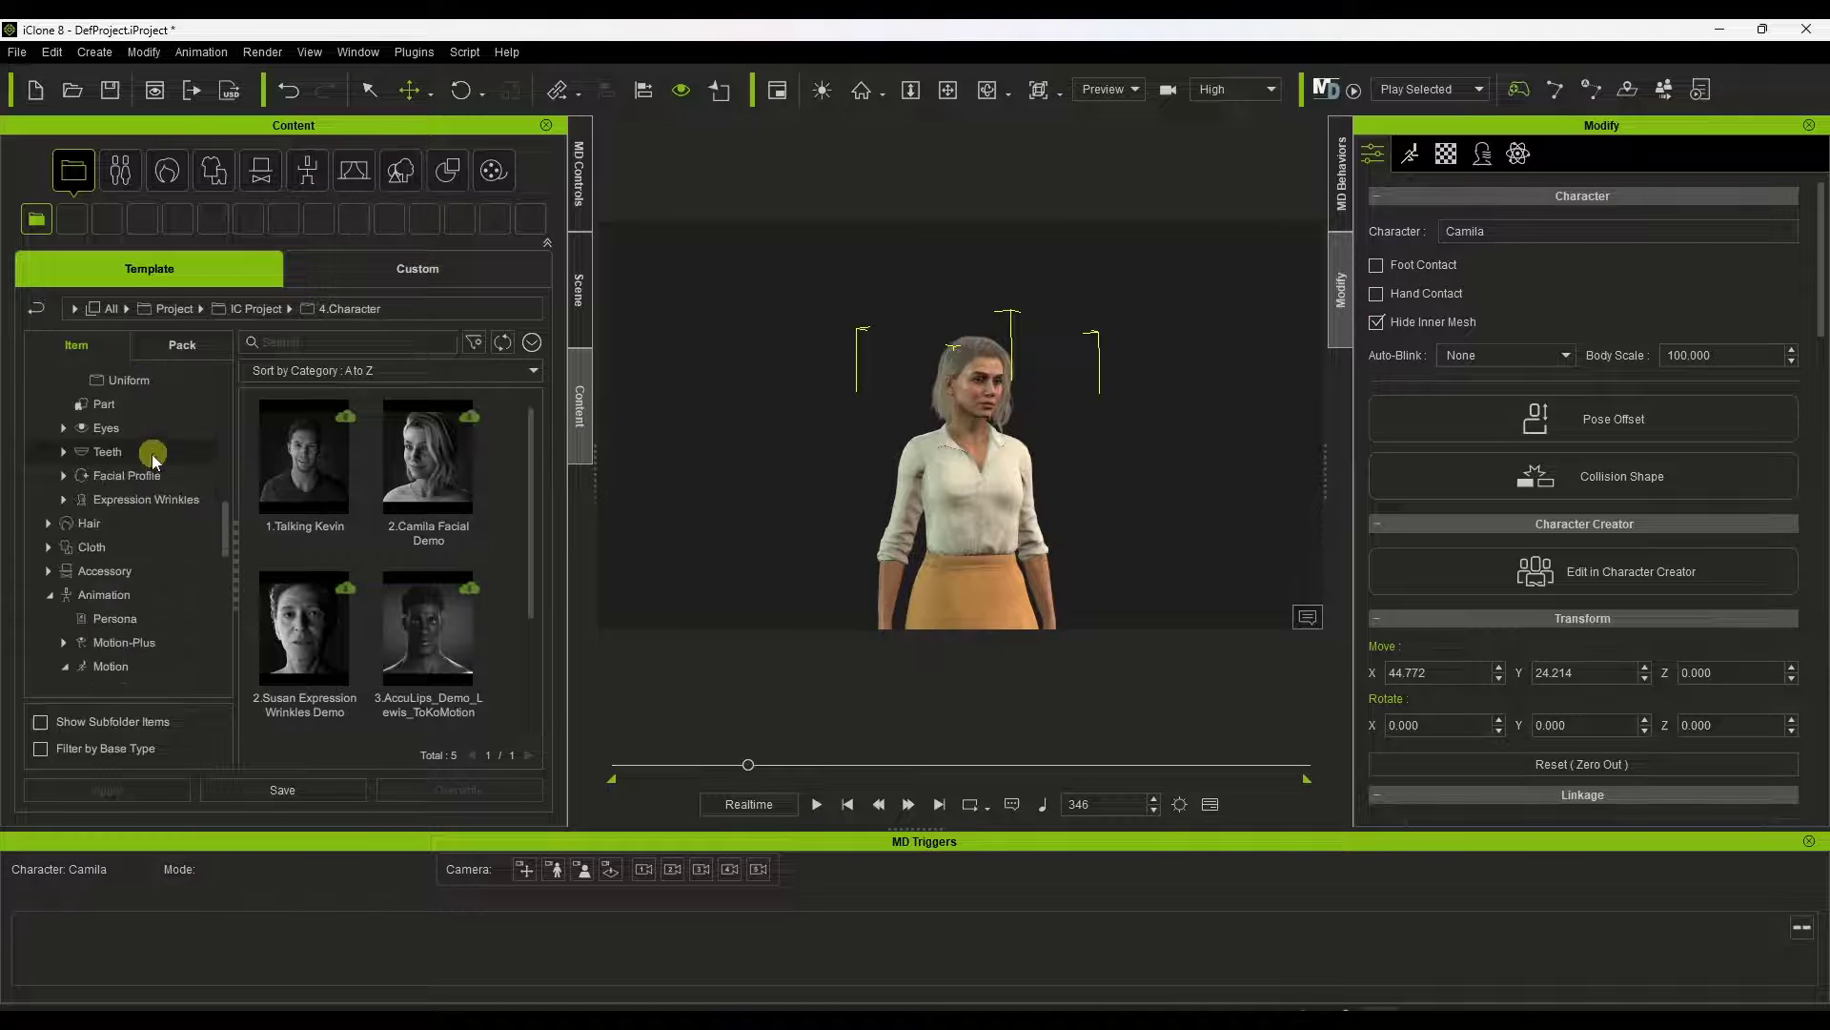
# Collapse the Animation category and look through the Stage content, including its Atmosphere presets
pyautogui.click(51, 500)
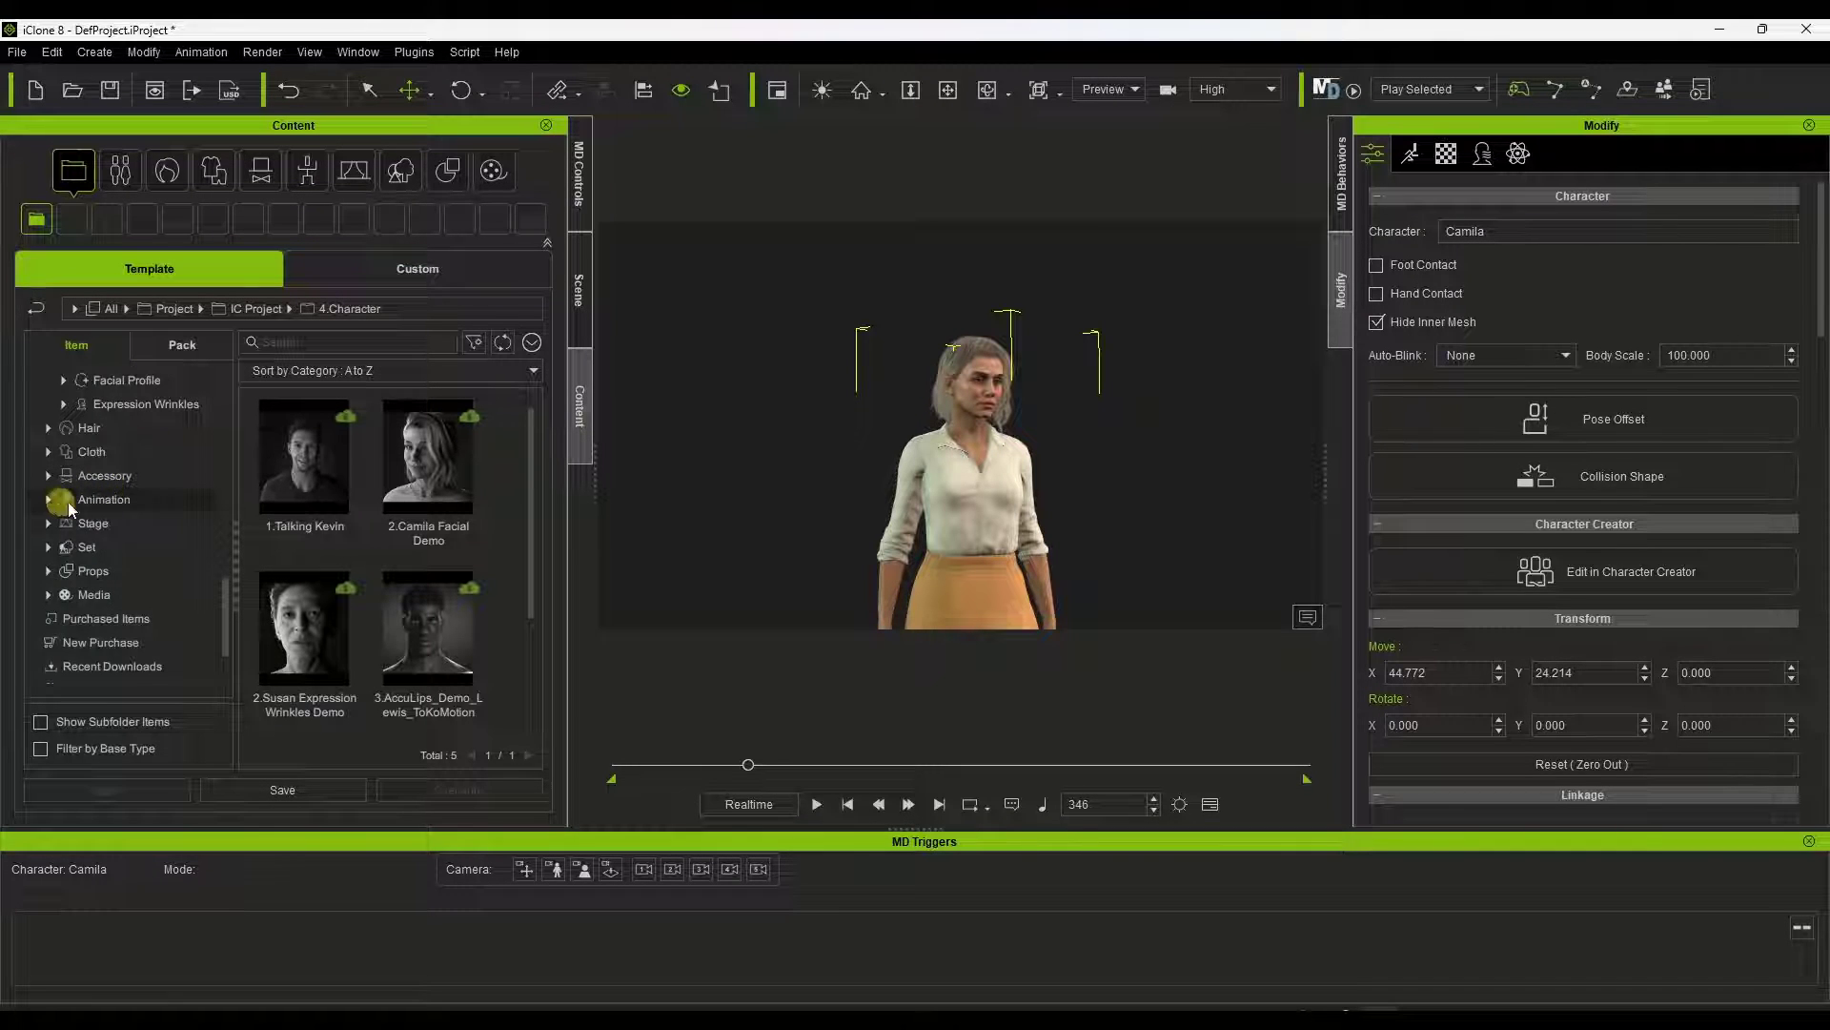
pyautogui.click(106, 457)
pyautogui.doubleClick(106, 457)
pyautogui.click(132, 576)
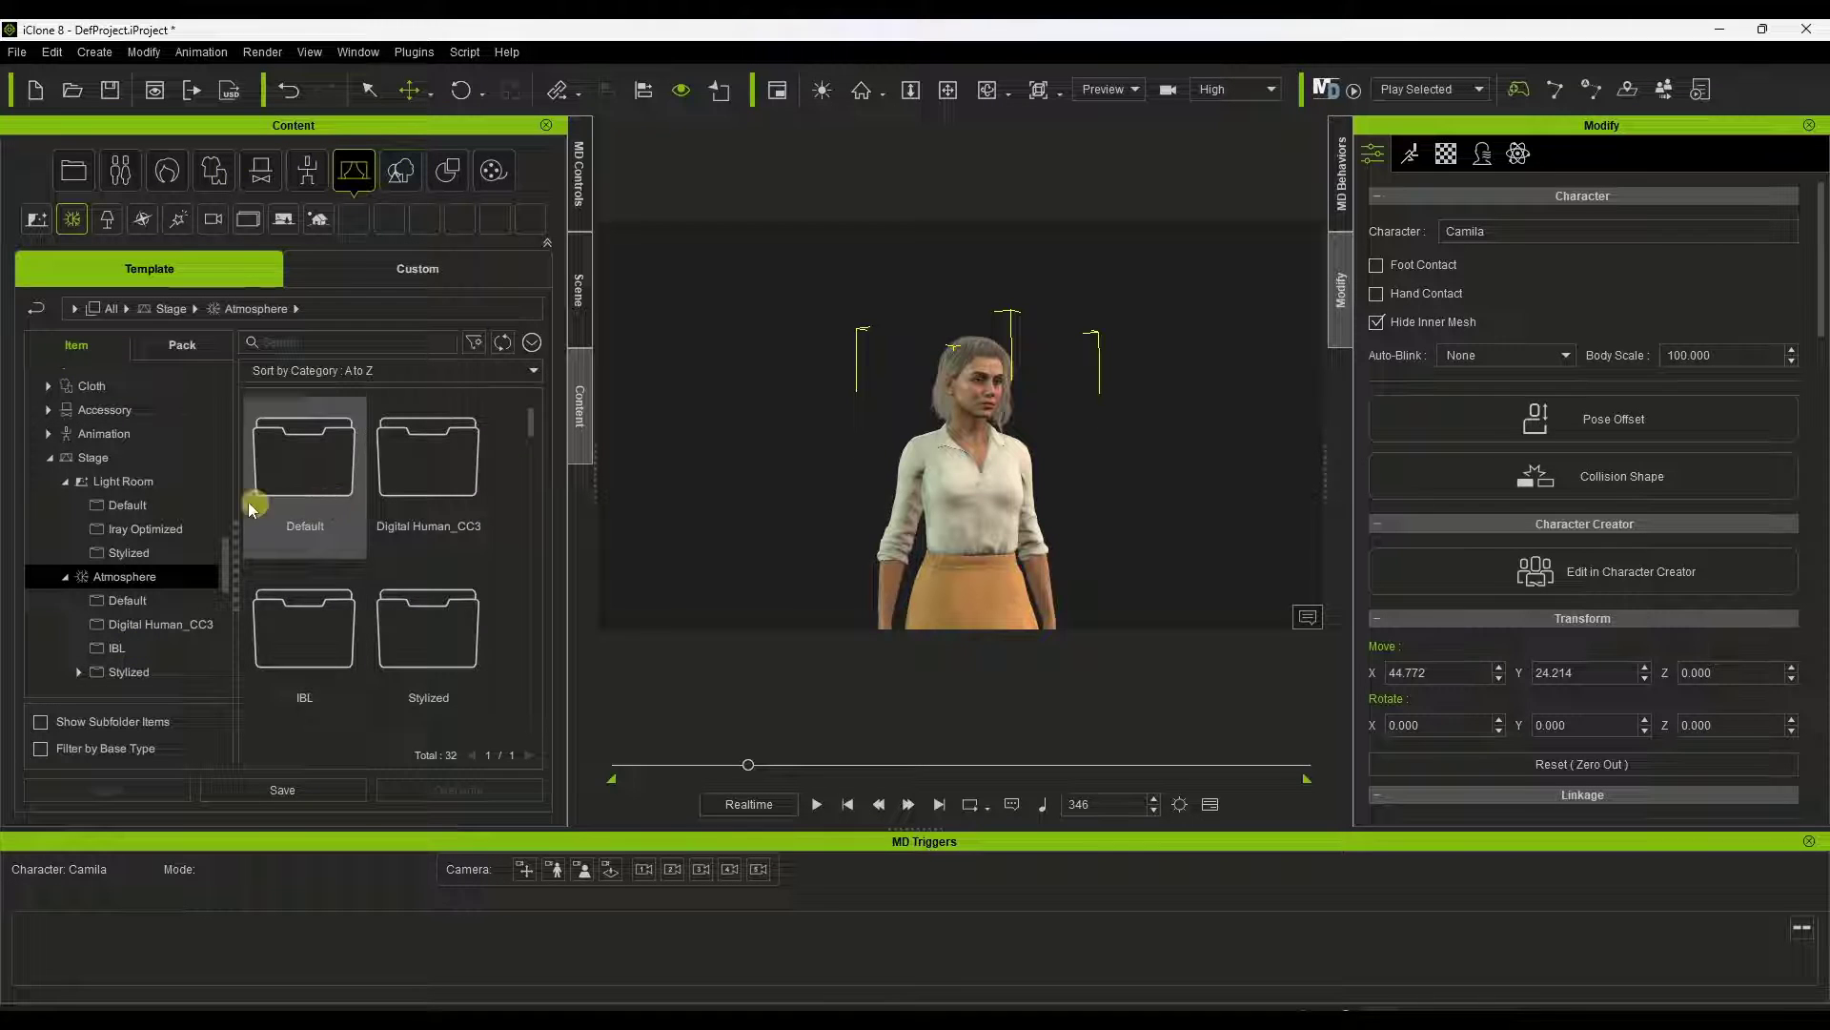
pyautogui.scroll(-2, 140, 596)
pyautogui.scroll(-4, 140, 596)
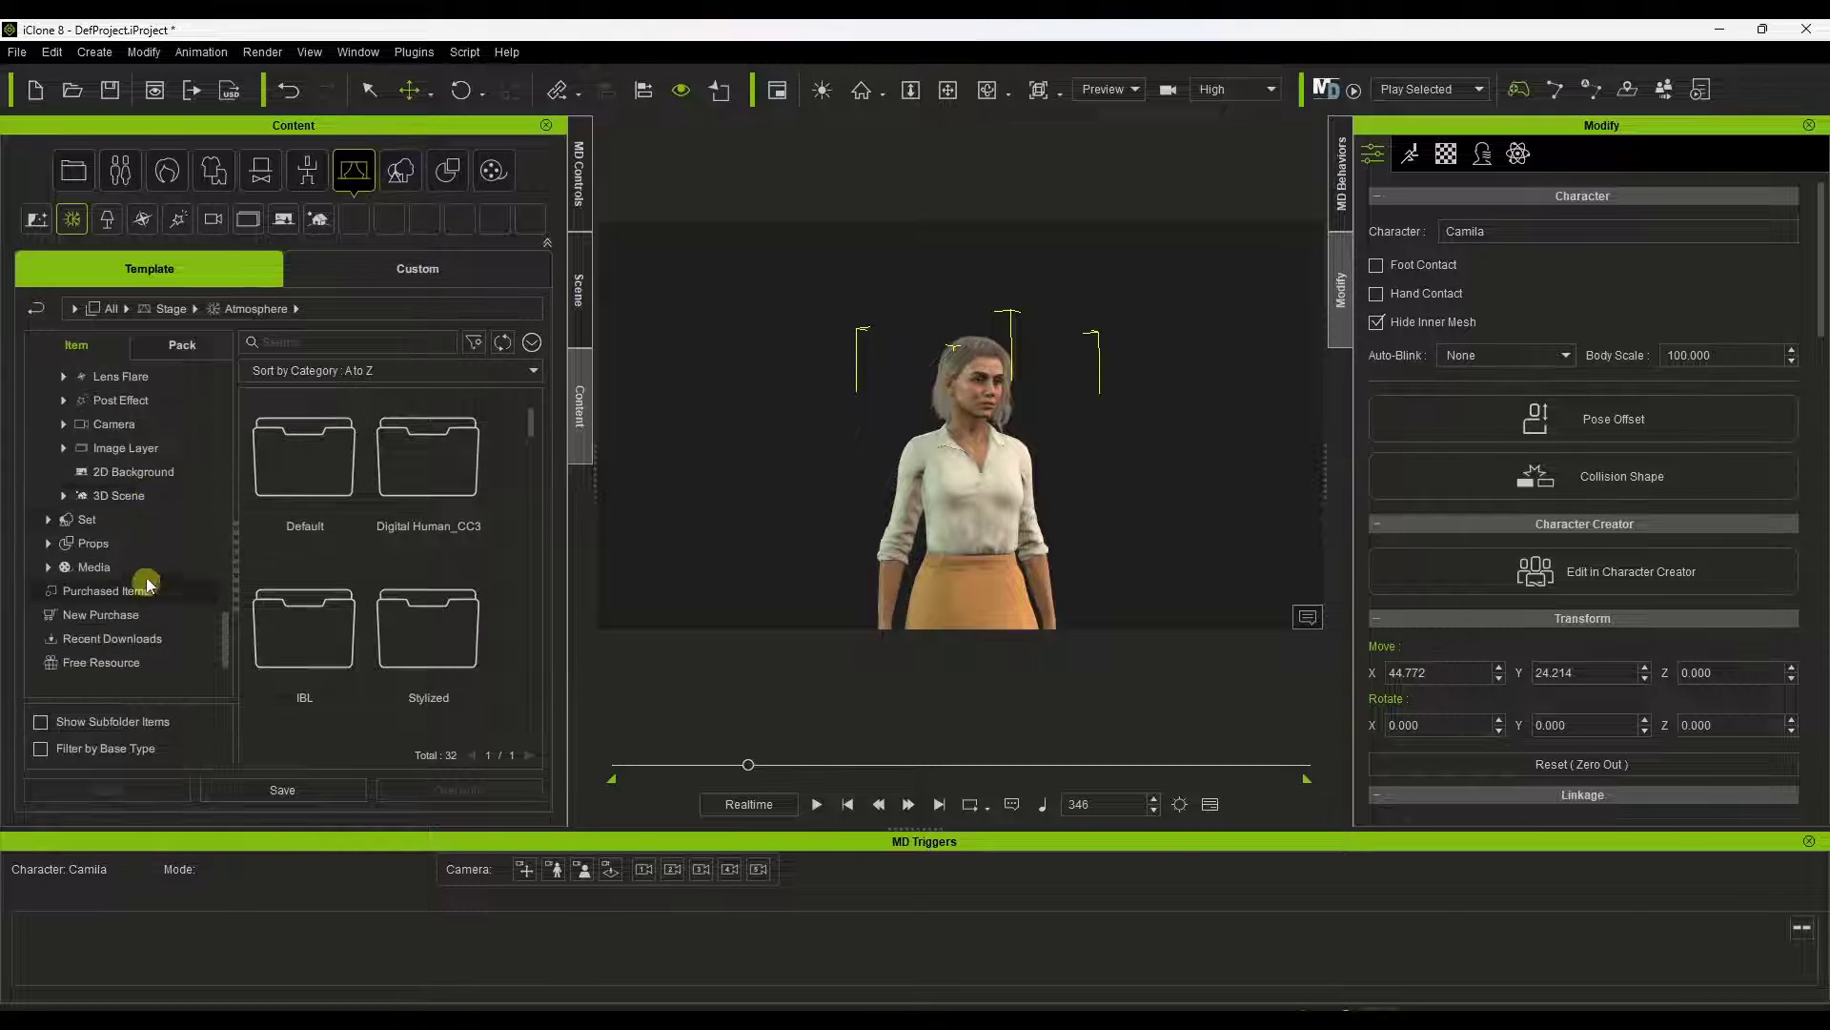
# Find the 01_Softbox folder in the Props content and start downloading the pack for Softbox_01
pyautogui.click(99, 543)
pyautogui.doubleClick(319, 484)
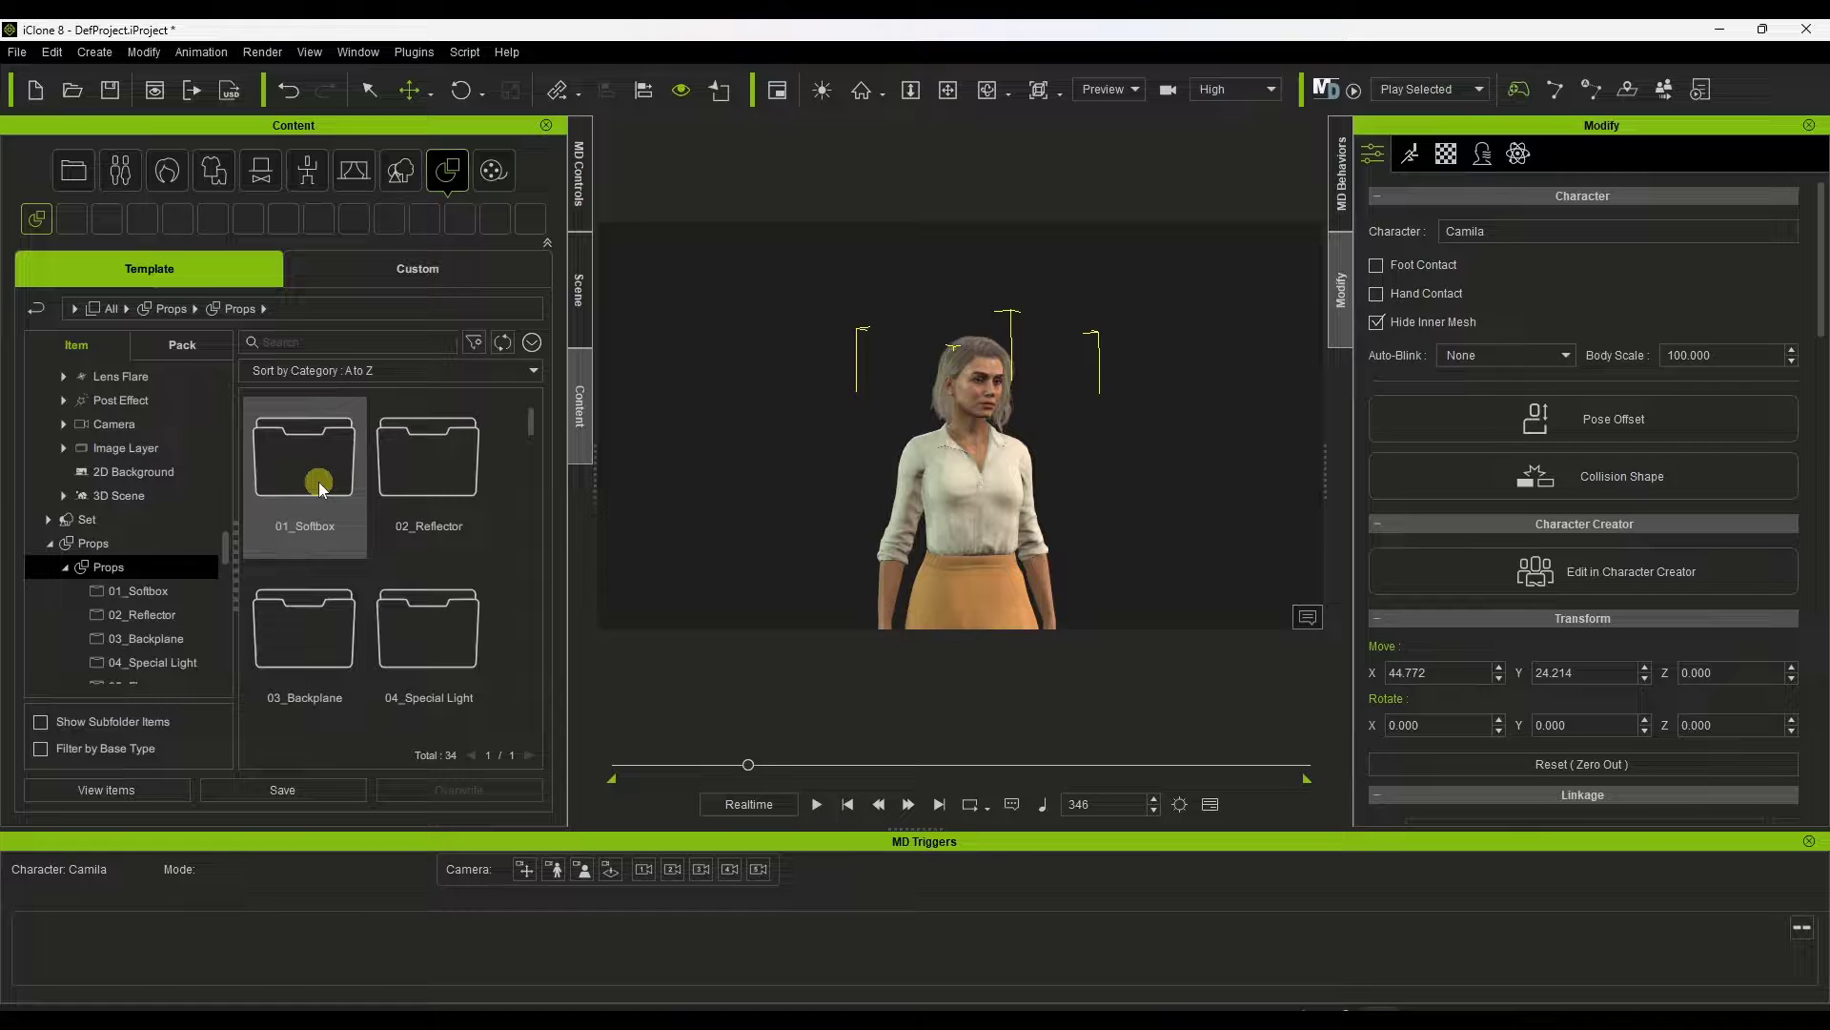
pyautogui.doubleClick(319, 486)
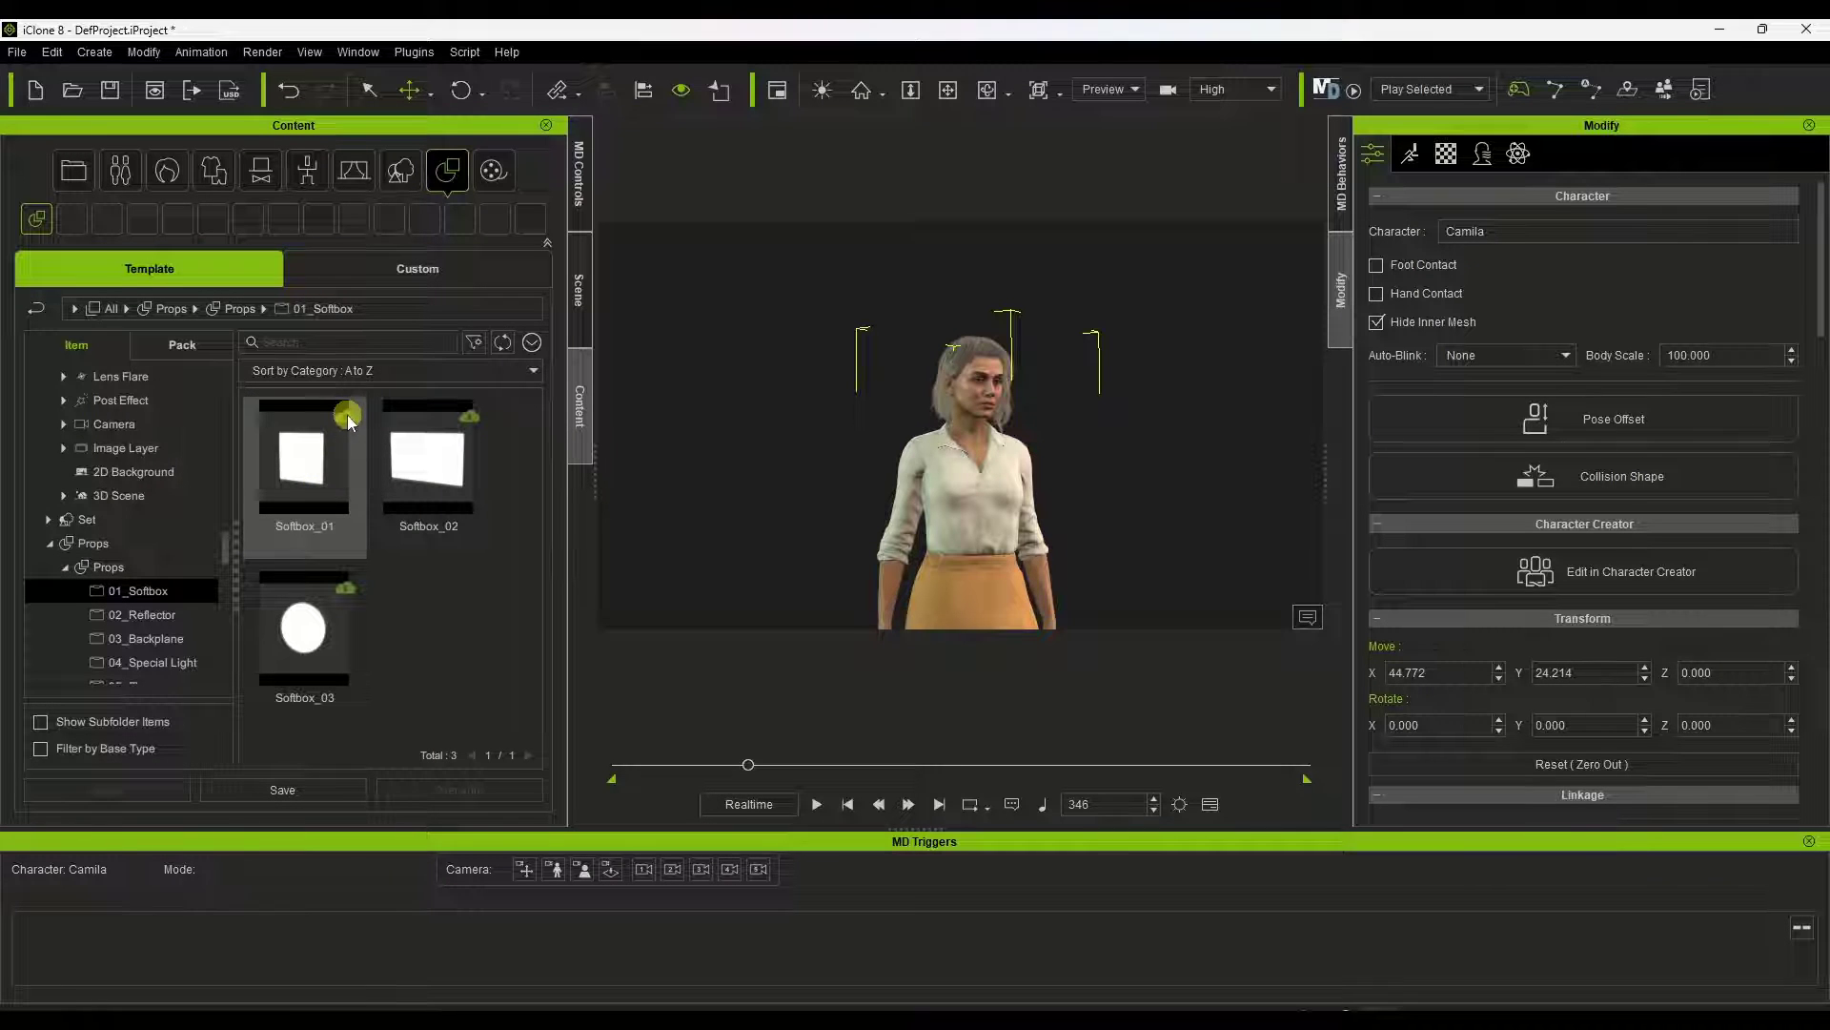
pyautogui.click(348, 424)
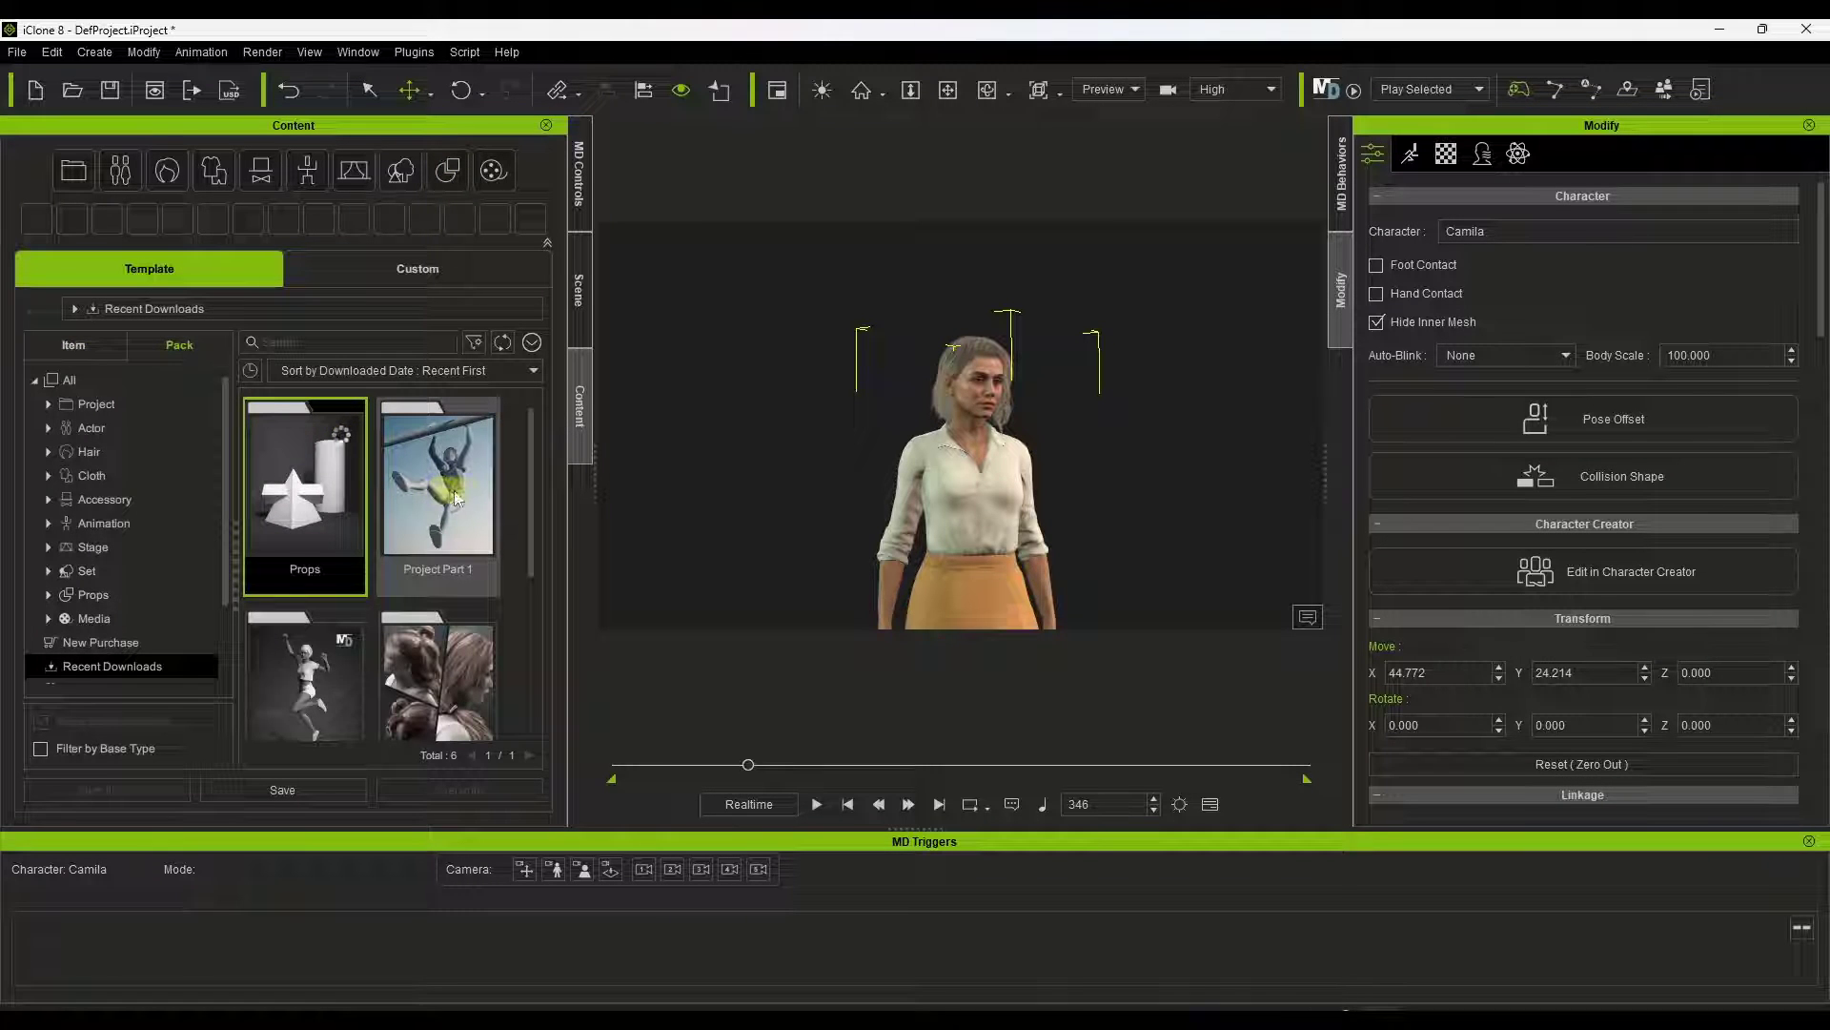
pyautogui.scroll(-1, 331, 462)
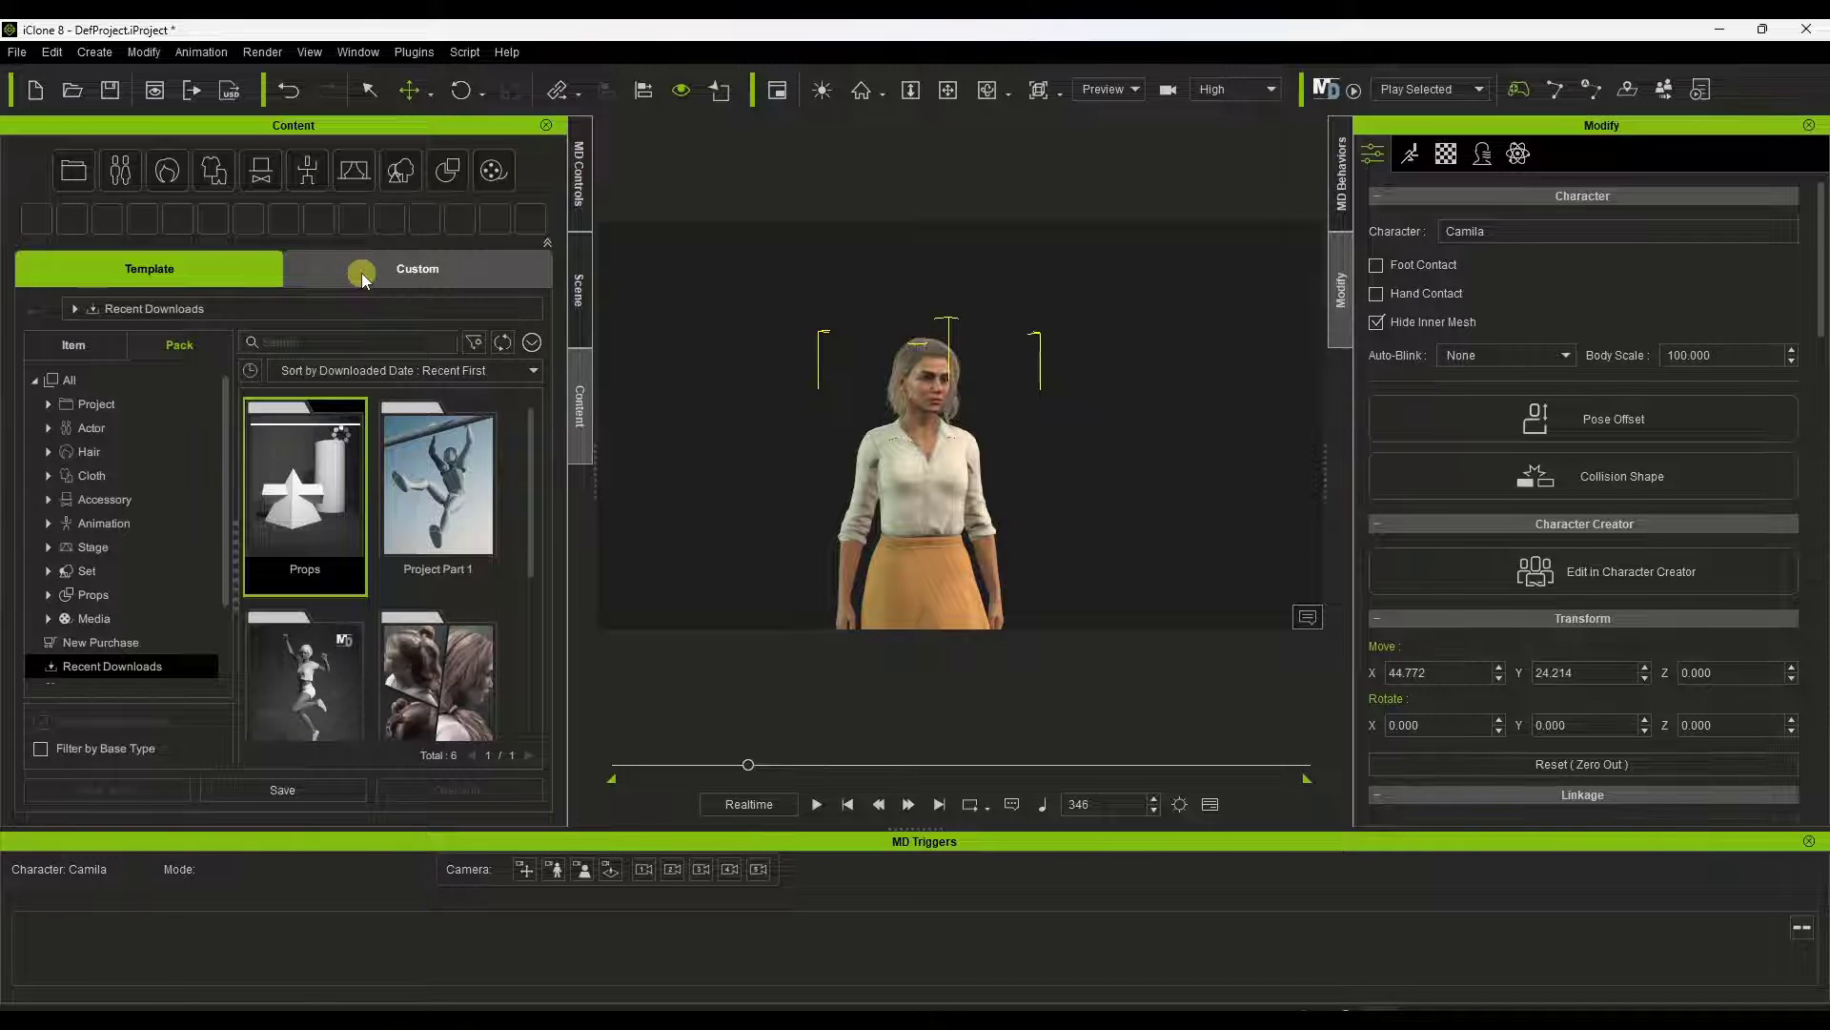
# Hide the Camila character from the scene object list and show her again
pyautogui.click(582, 292)
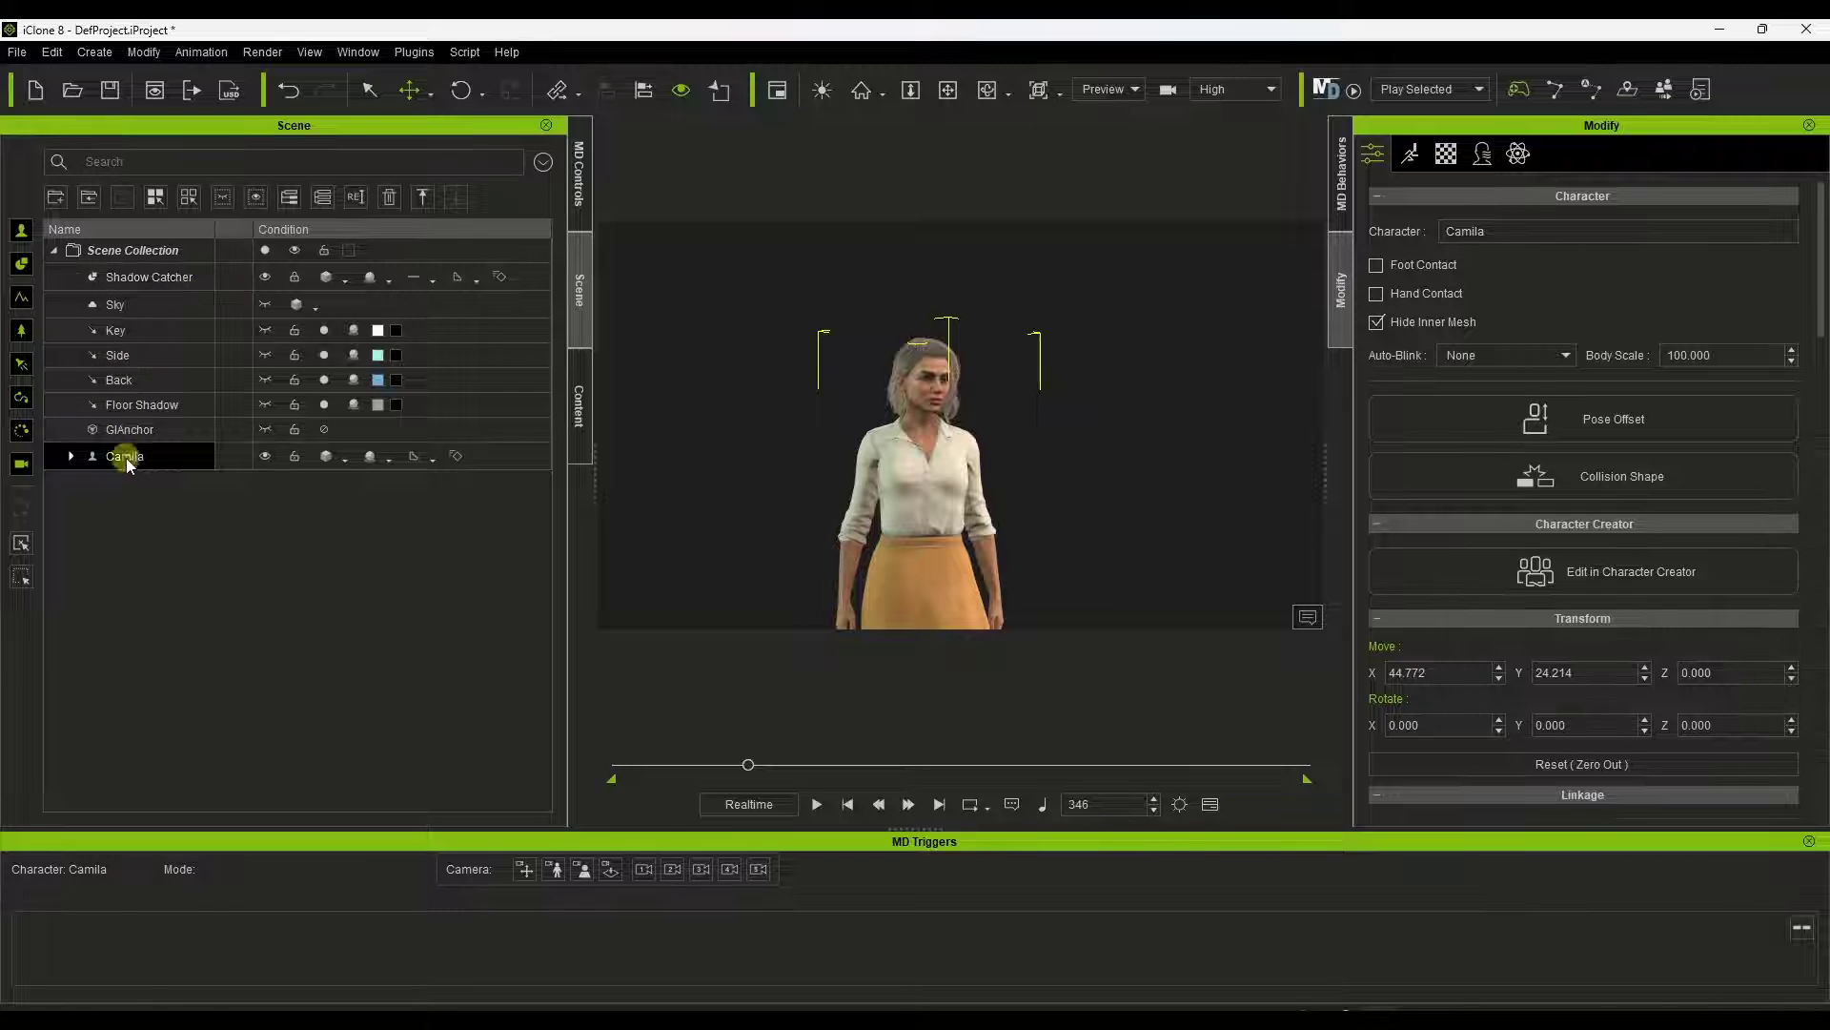
pyautogui.click(265, 457)
pyautogui.click(265, 457)
pyautogui.moveTo(969, 311); pyautogui.dragTo(967, 443)
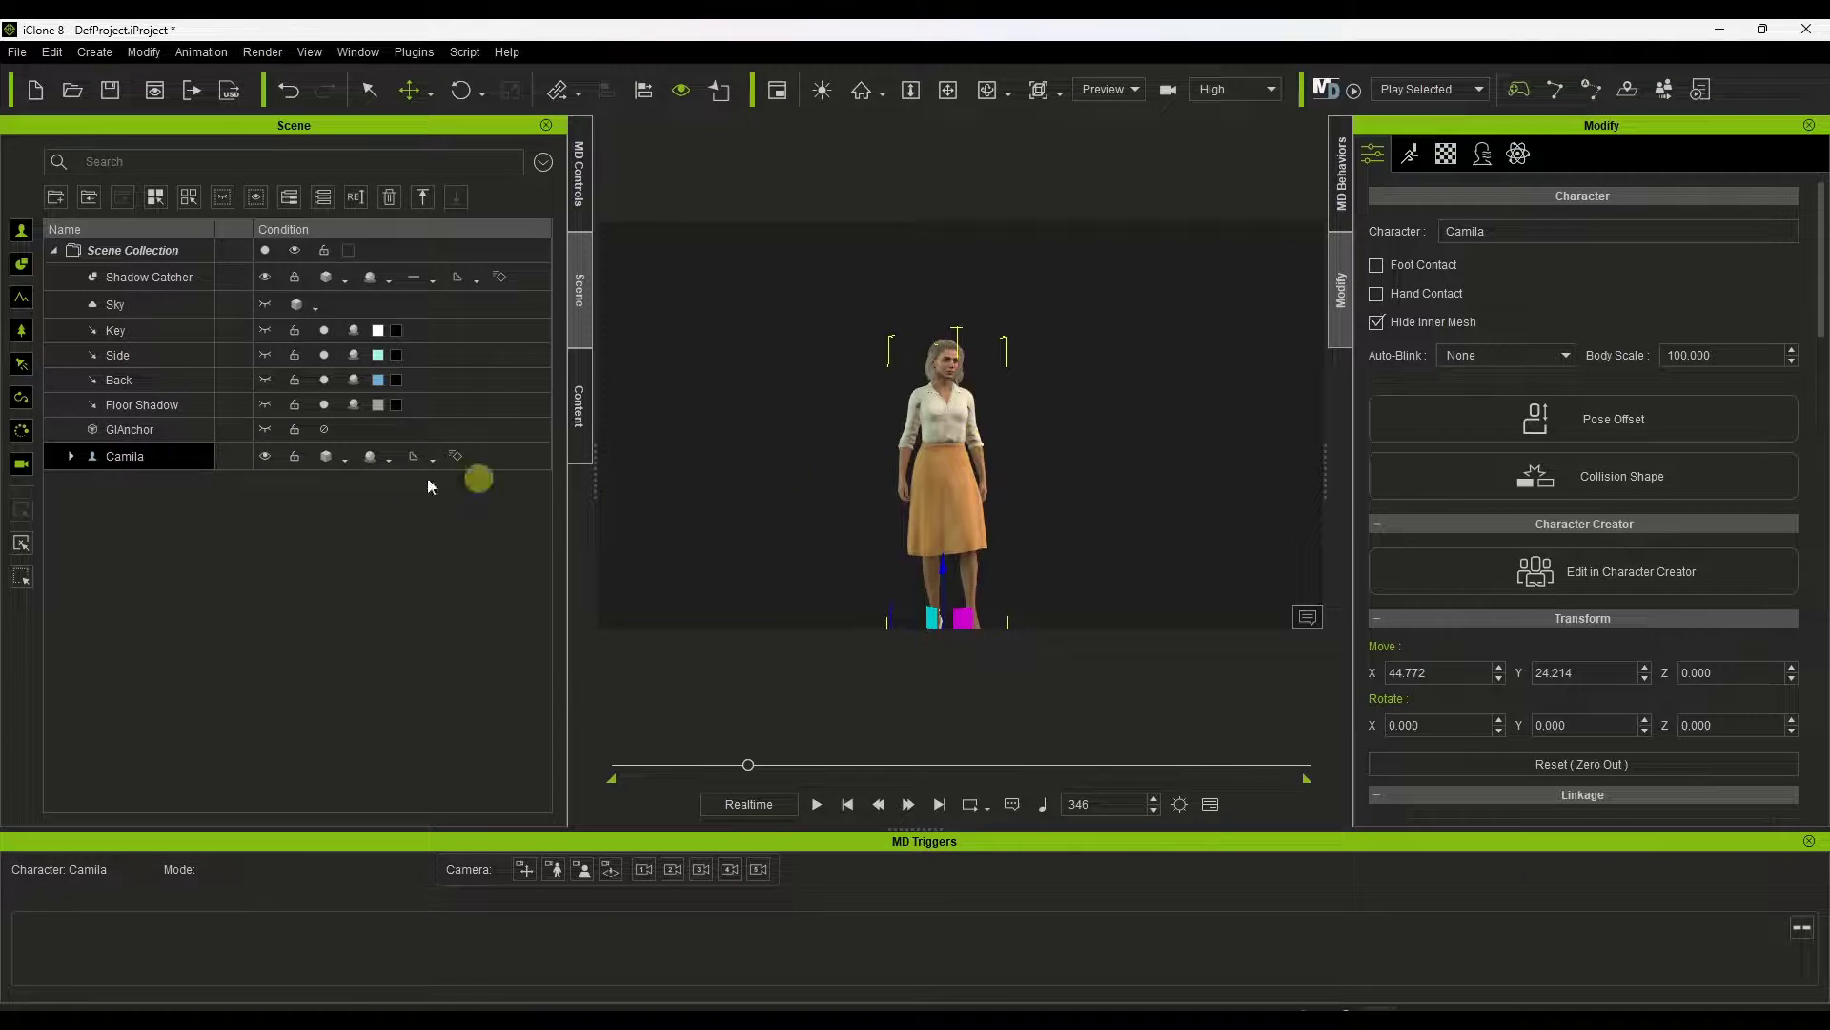
# Display the Motion Director controls with the character settings for Camila
pyautogui.click(580, 401)
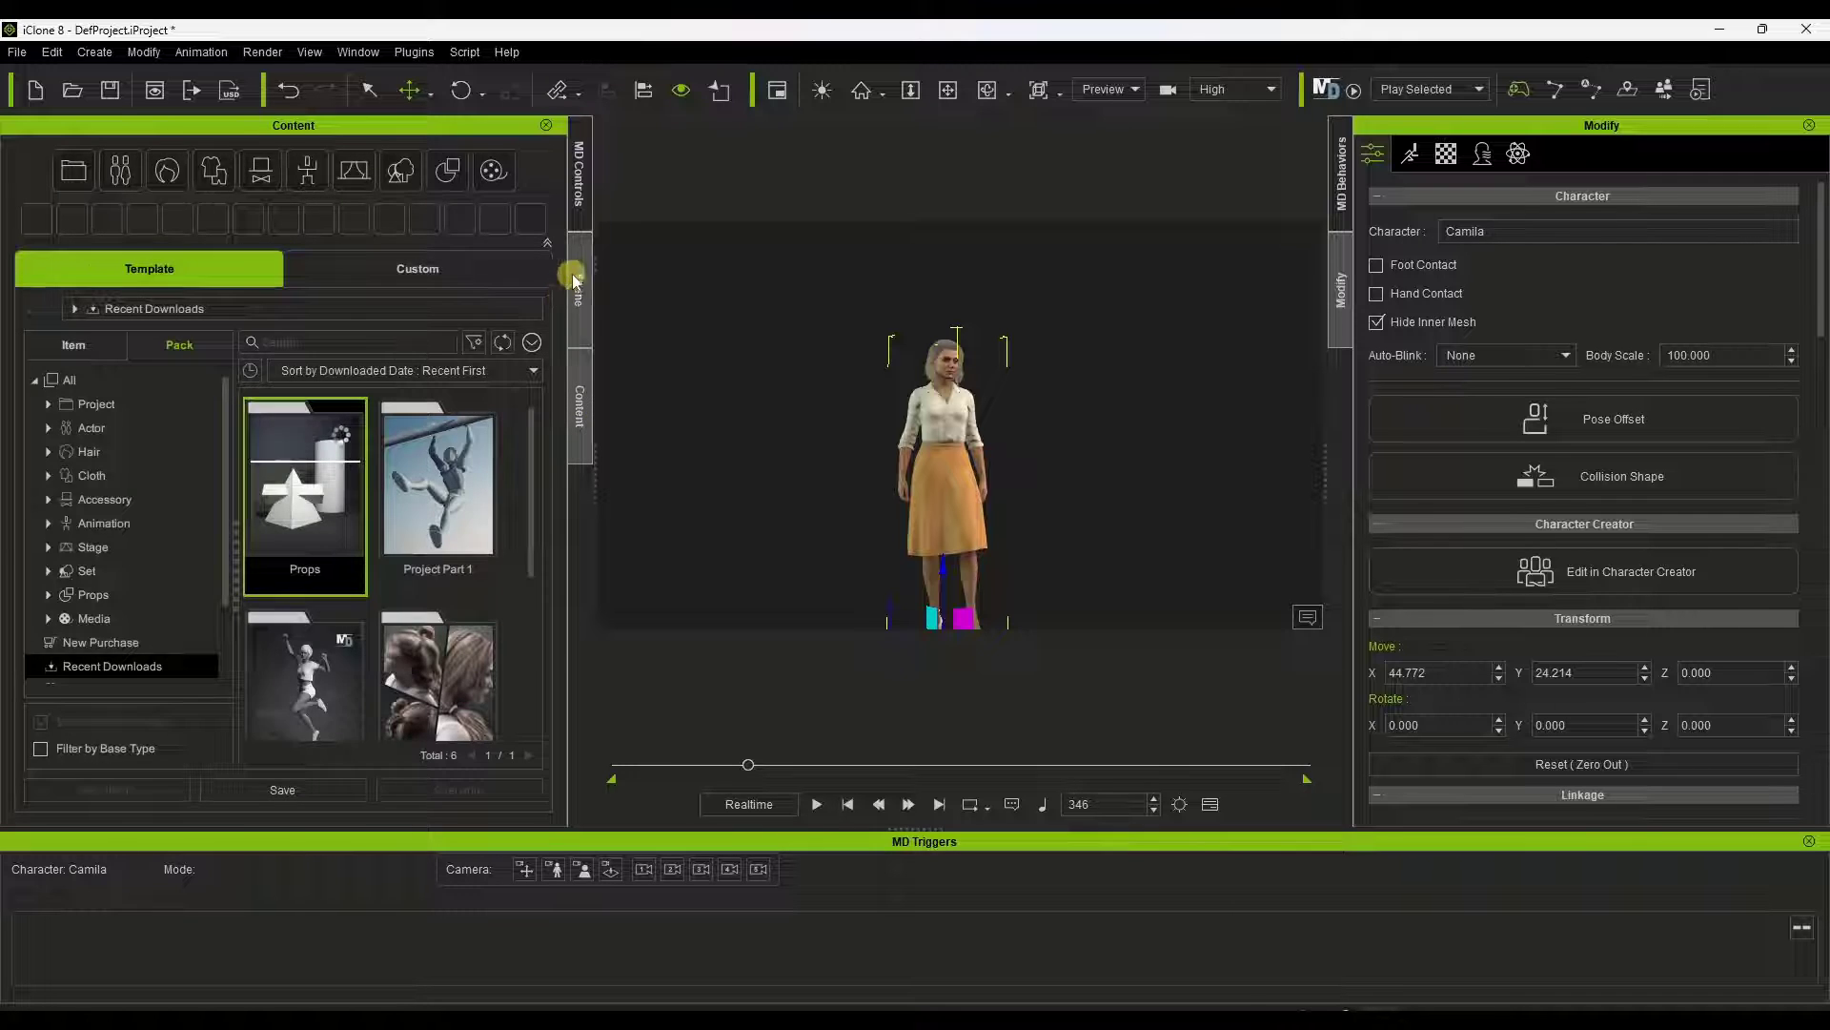
pyautogui.click(576, 285)
pyautogui.click(587, 185)
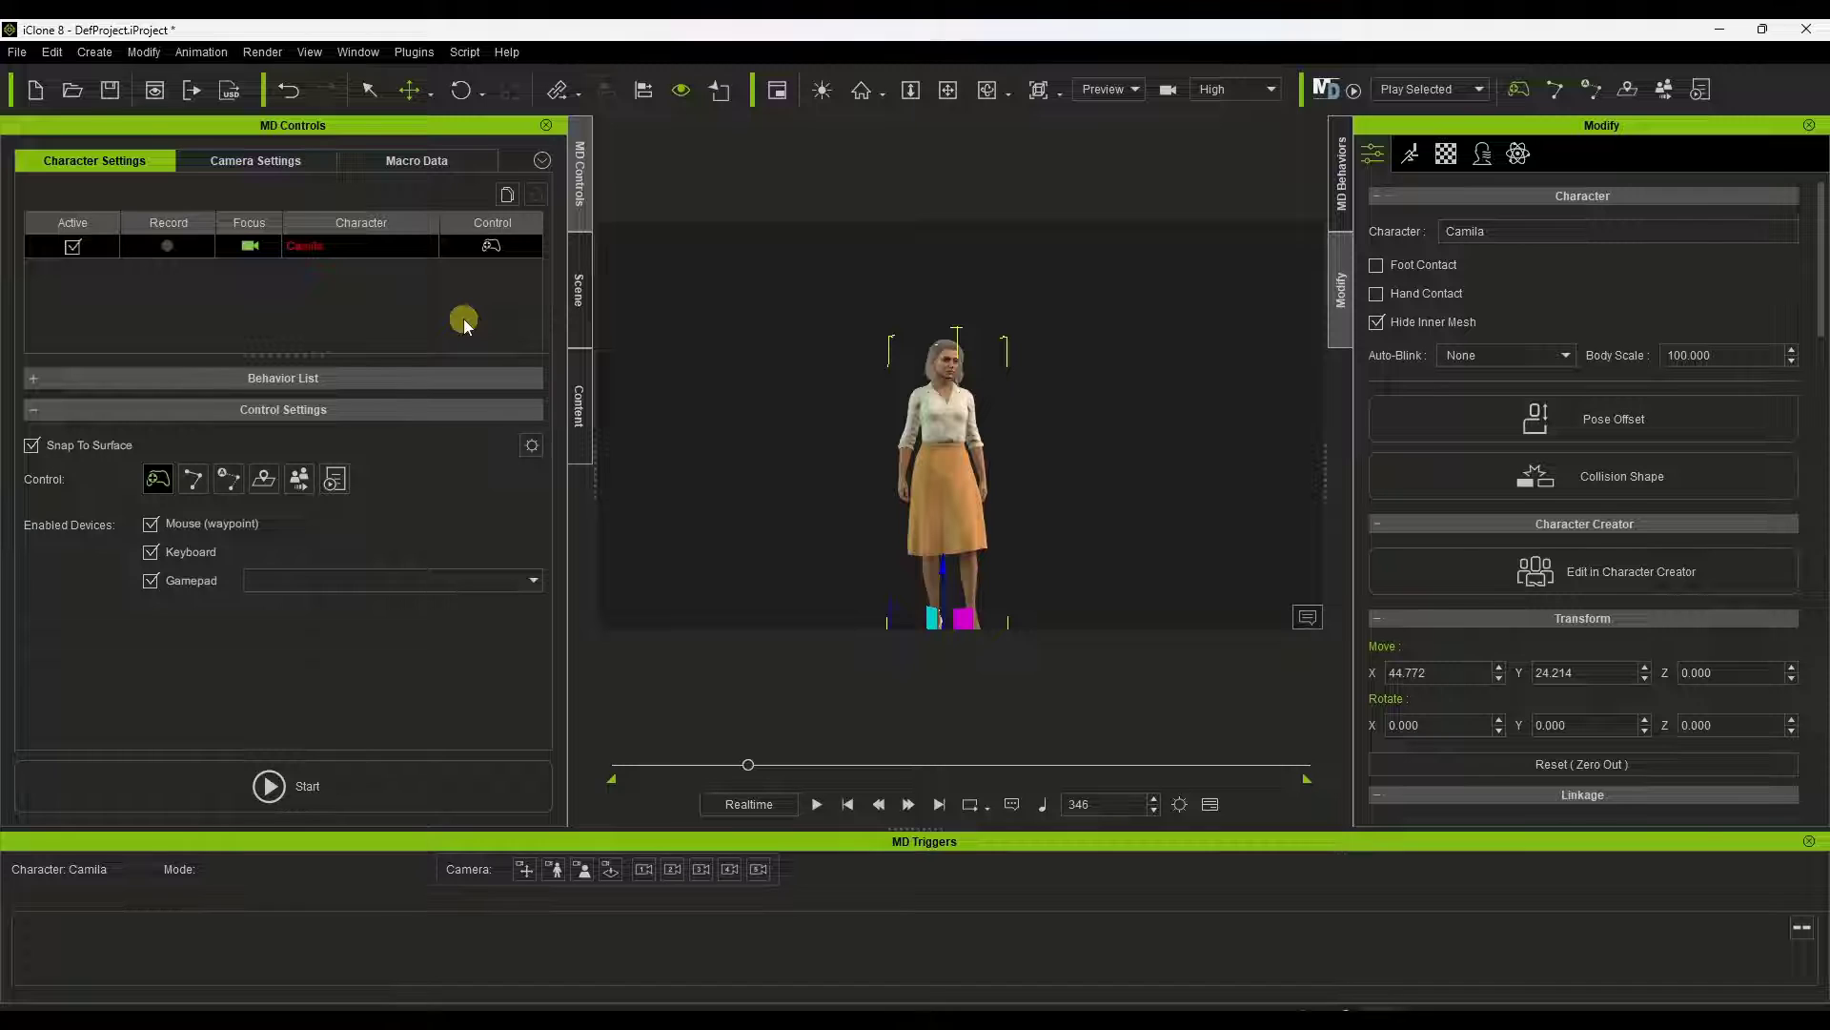
# Run Motion Director with Camila, direct her to a waypoint in the scene, and stop the simulation
pyautogui.scroll(4, 991, 391)
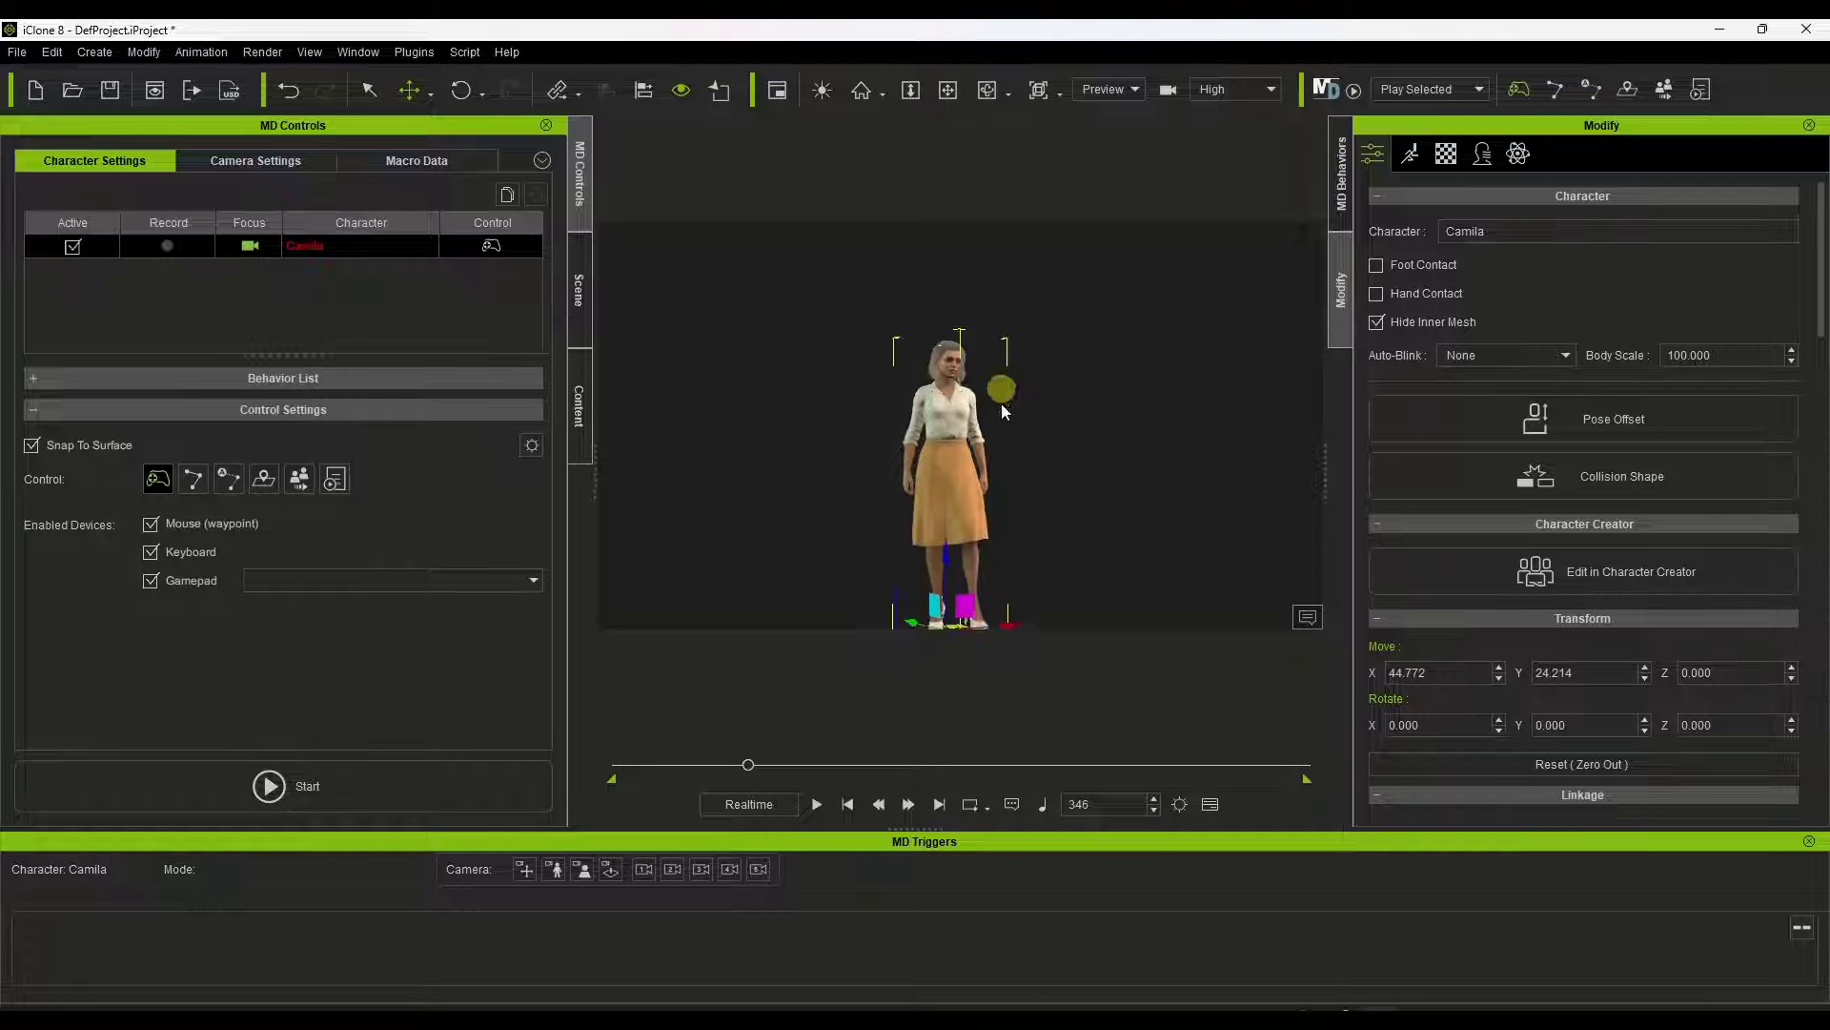
pyautogui.moveTo(930, 421); pyautogui.dragTo(992, 486, button='right')
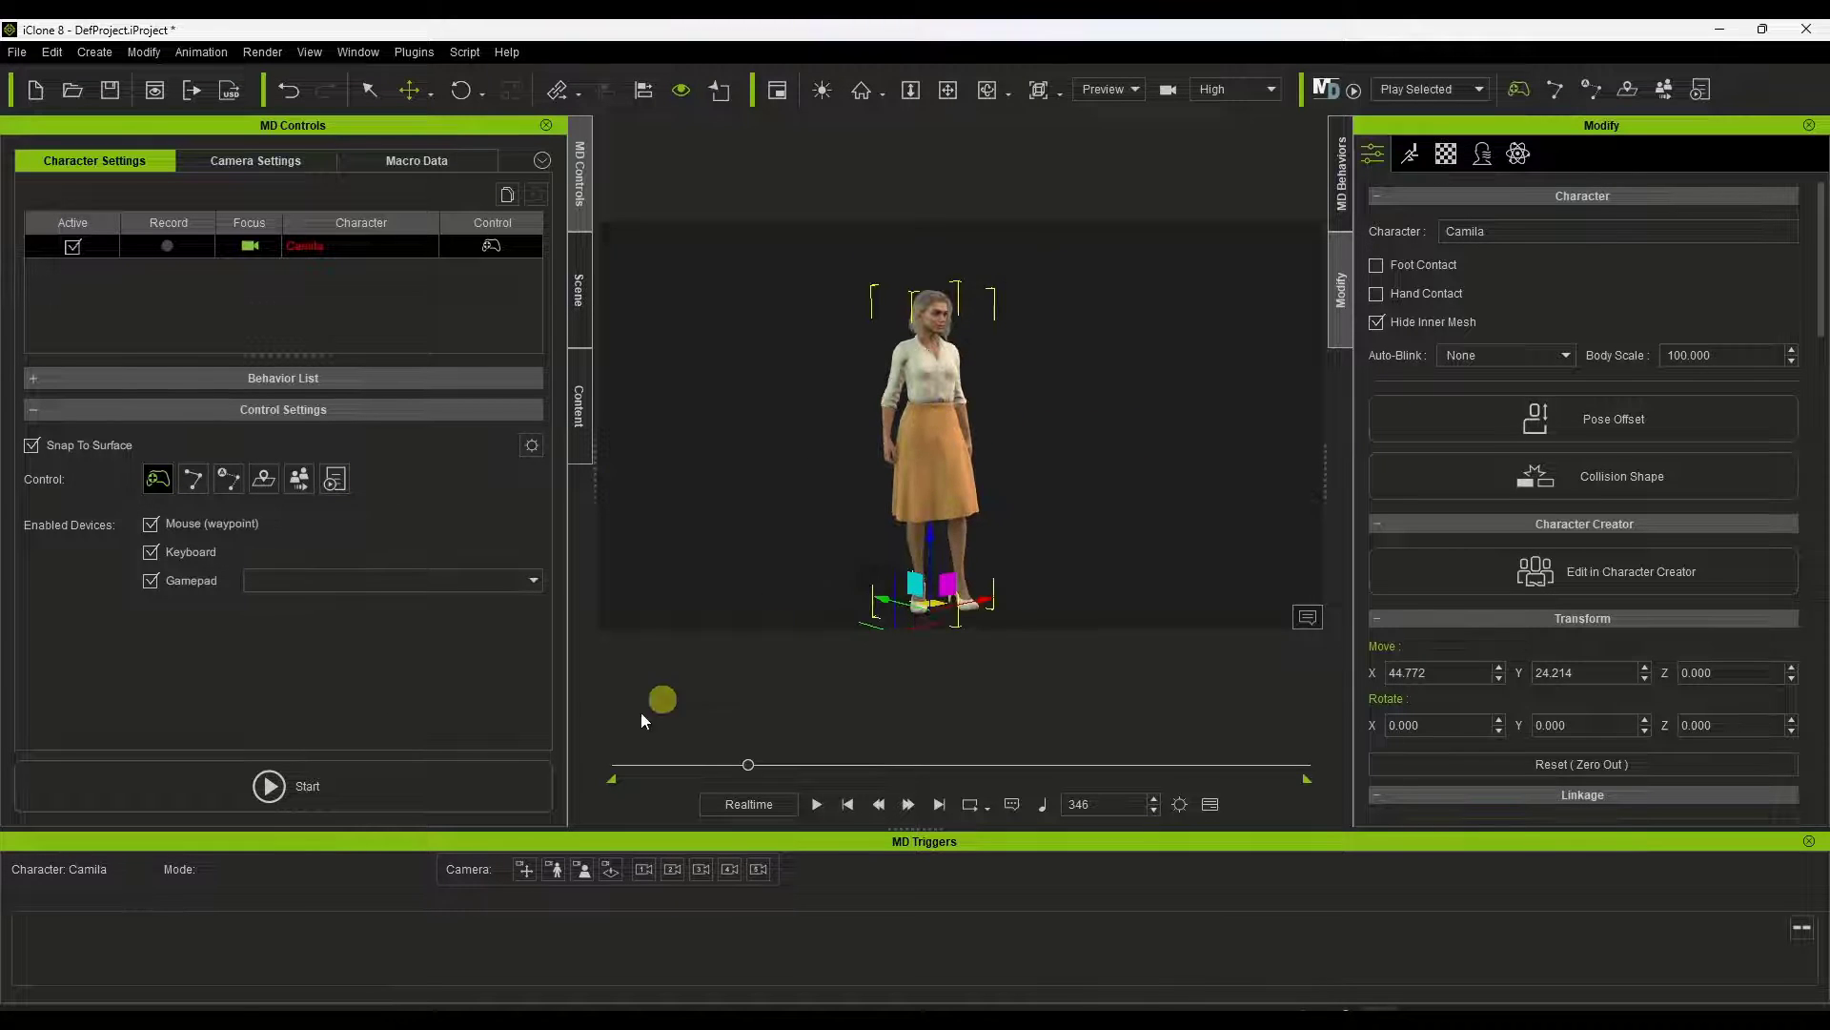
pyautogui.click(306, 780)
pyautogui.click(1430, 632)
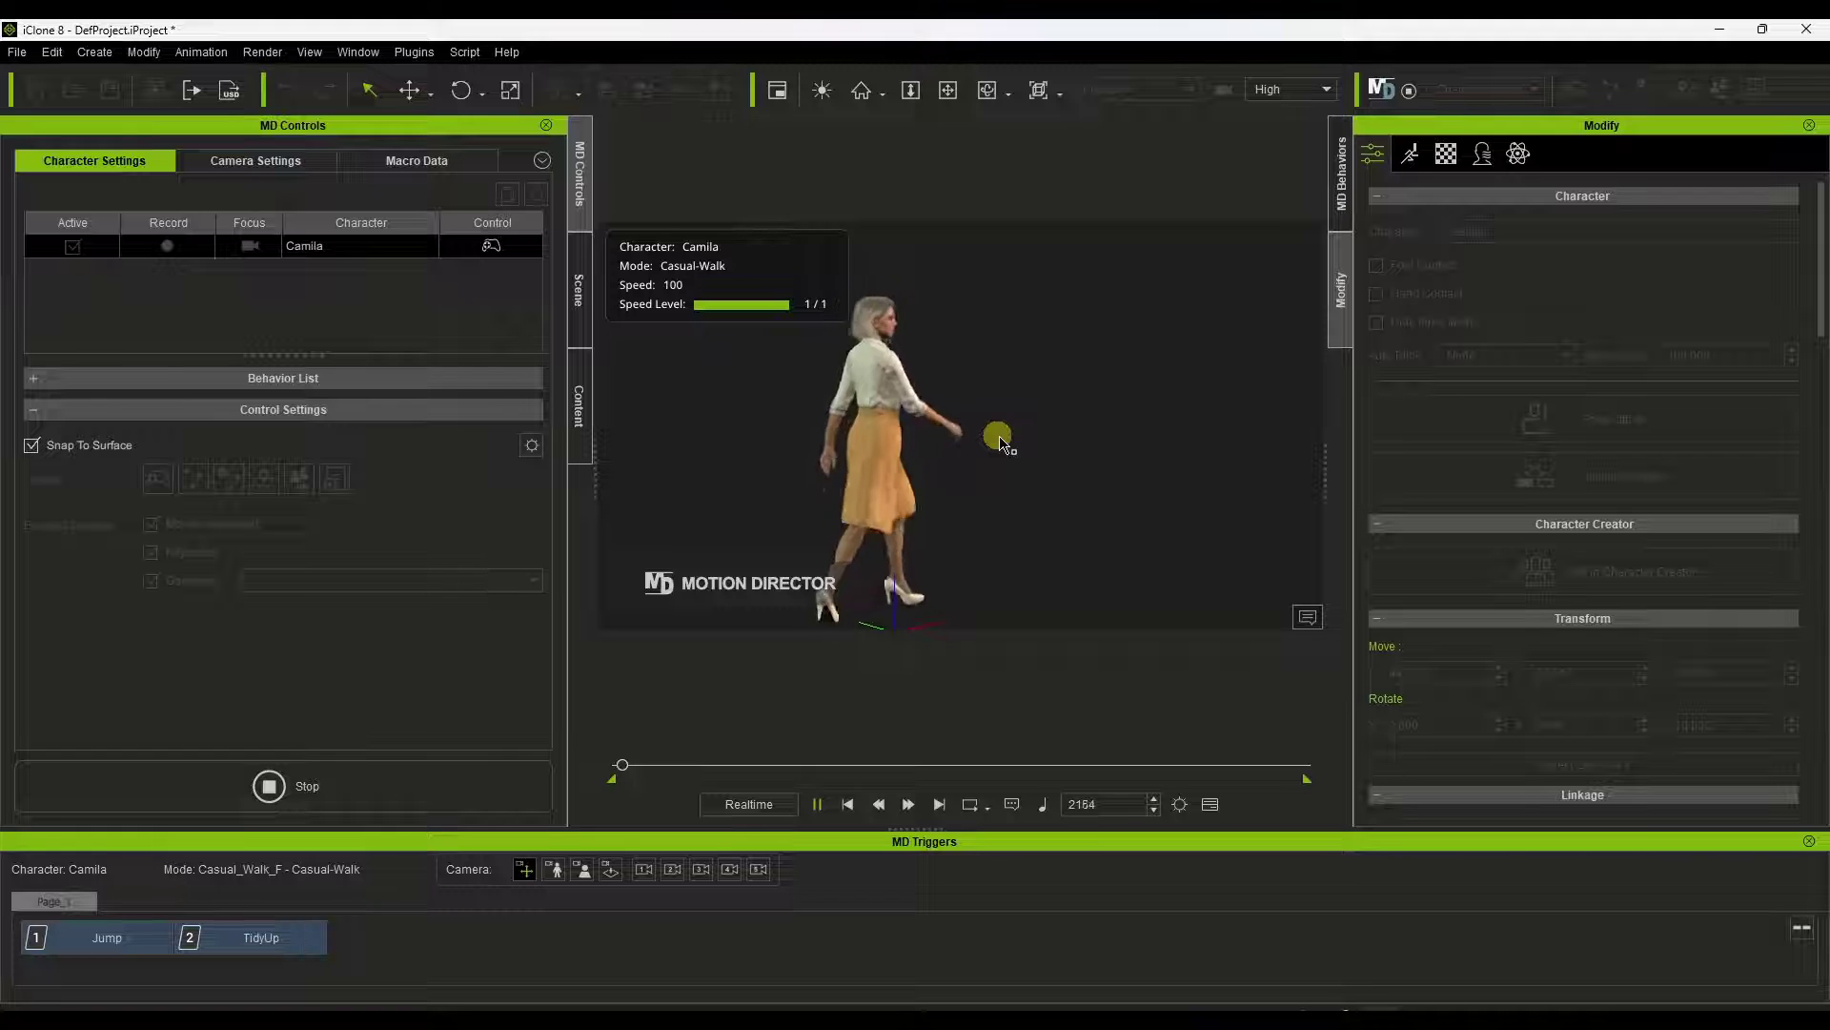
pyautogui.click(320, 793)
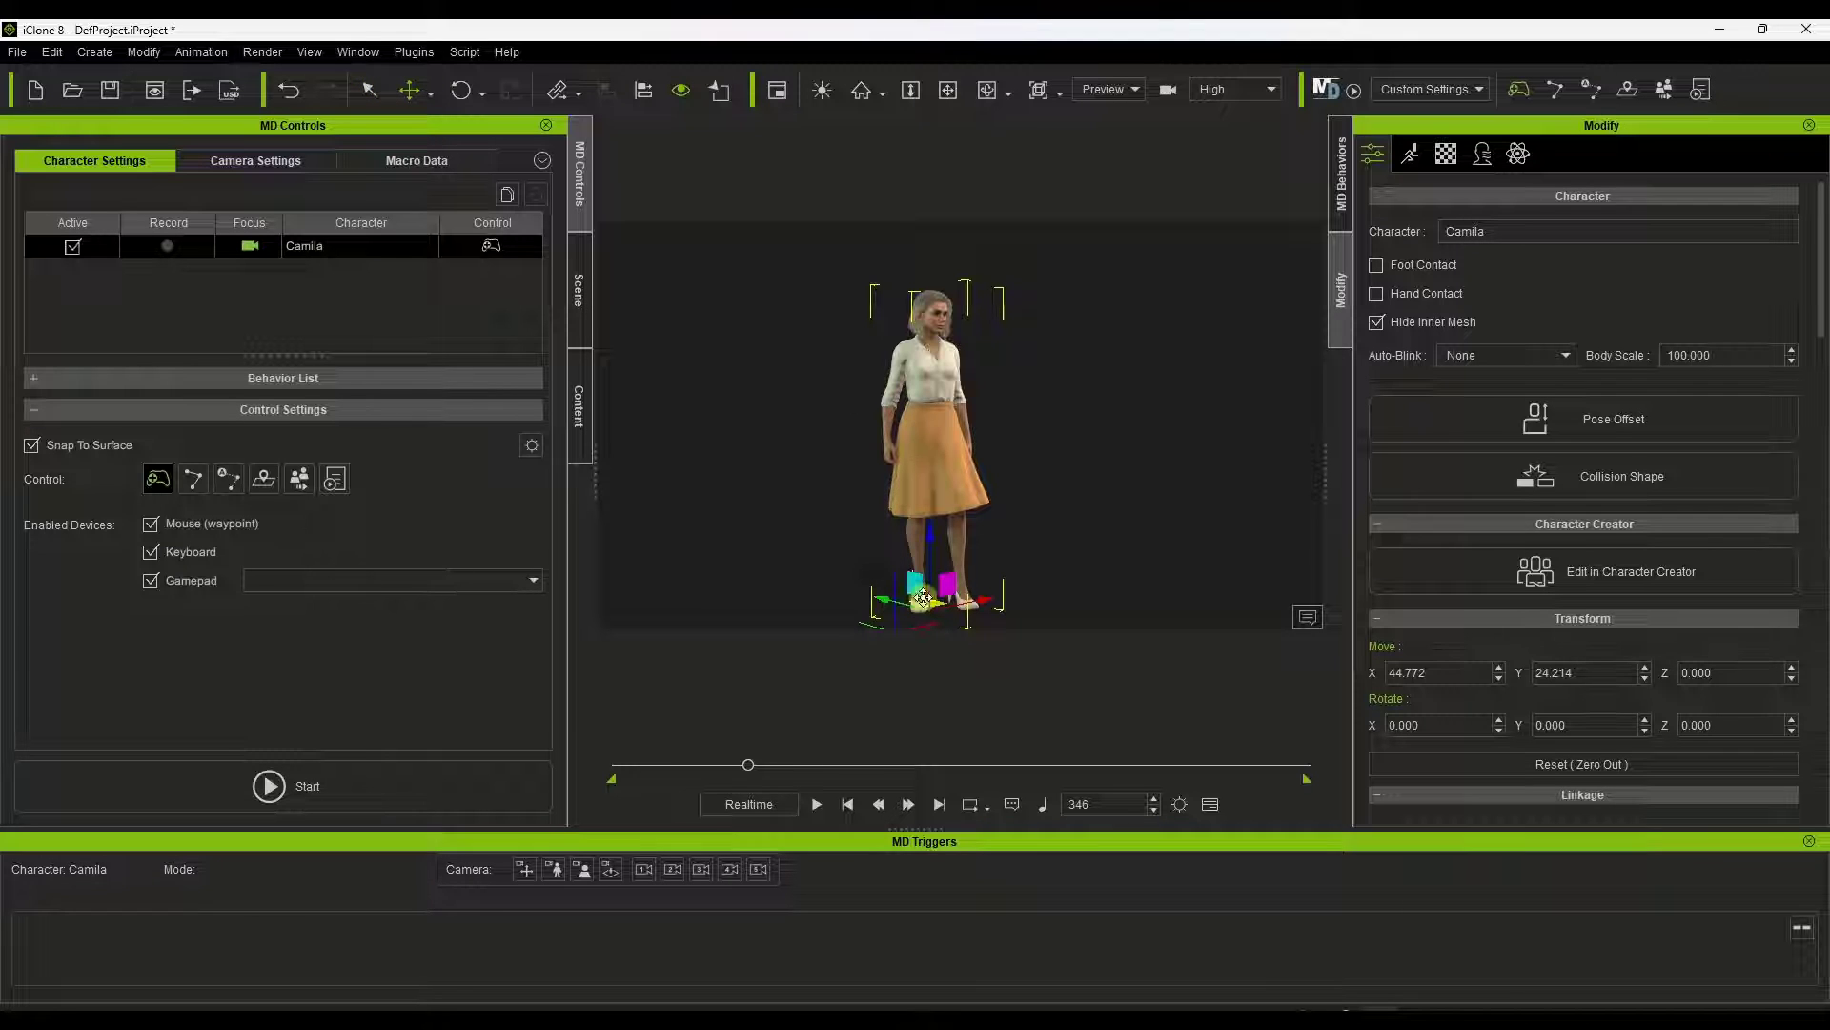
# Move Camila to about Y 35.8, Z -7.1 and rotate her about -2.9 degrees around Z
pyautogui.press('w')
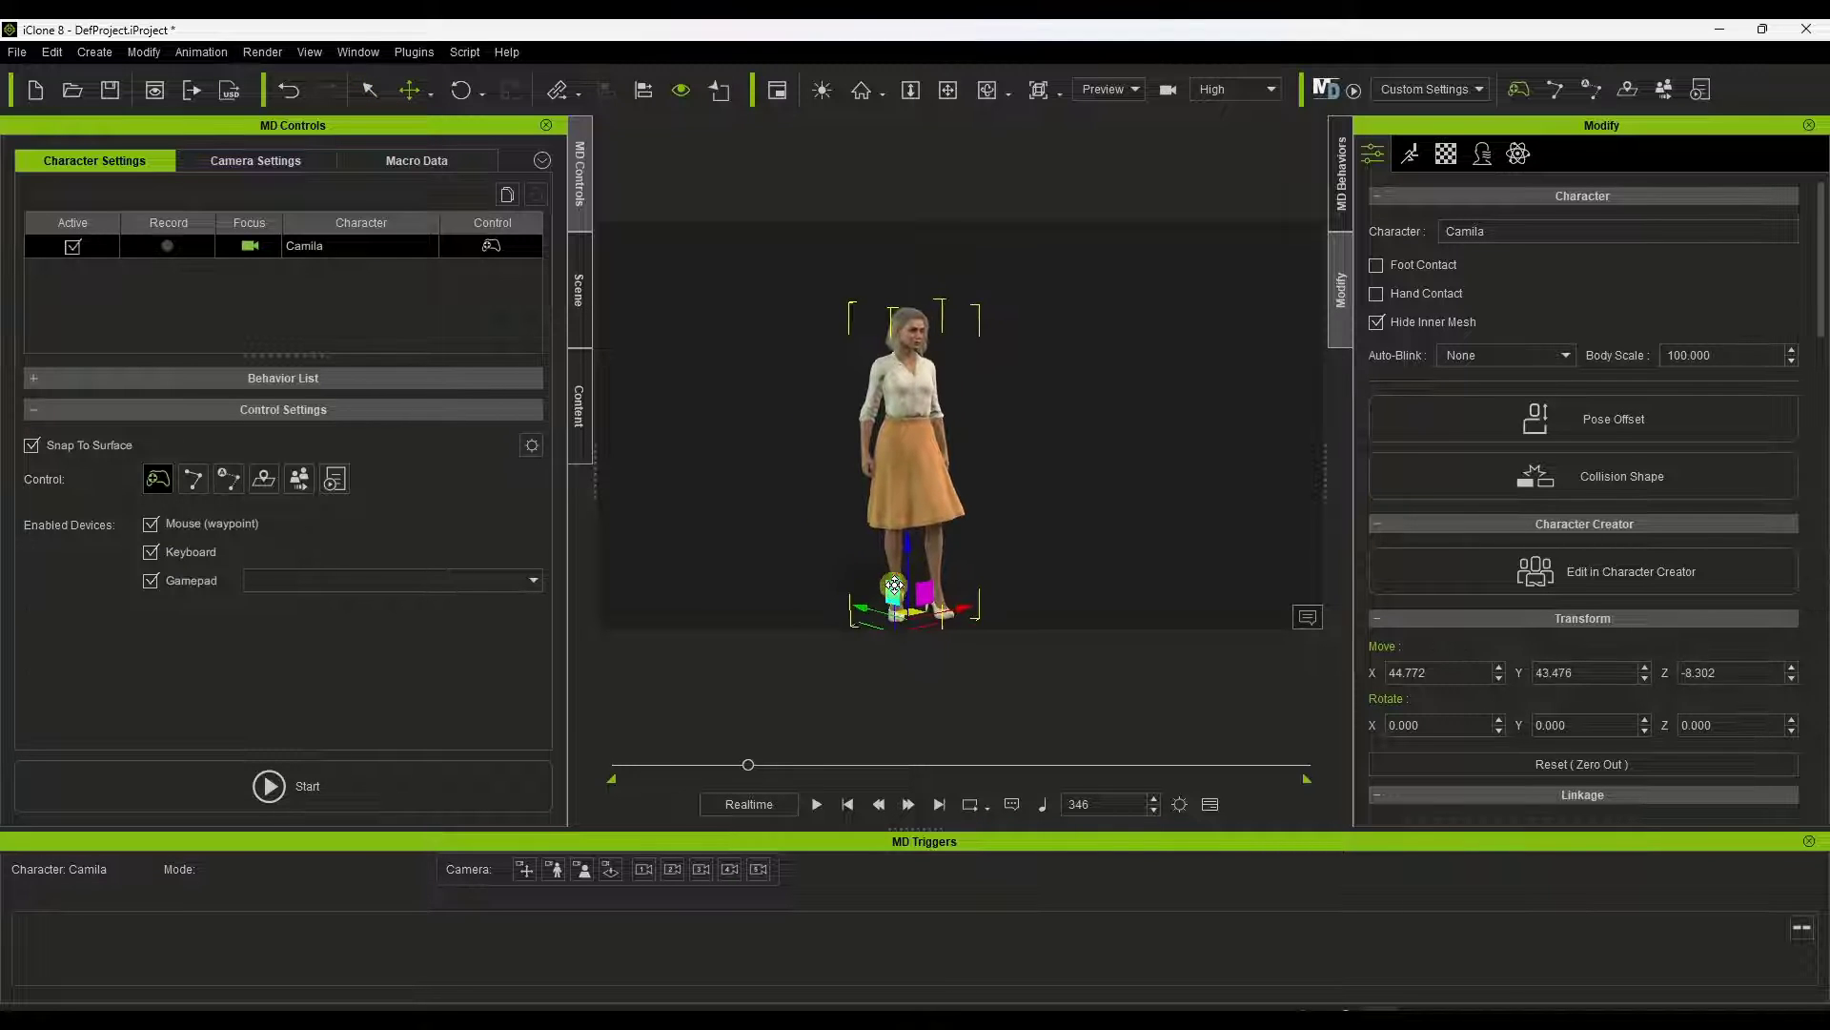
pyautogui.click(460, 90)
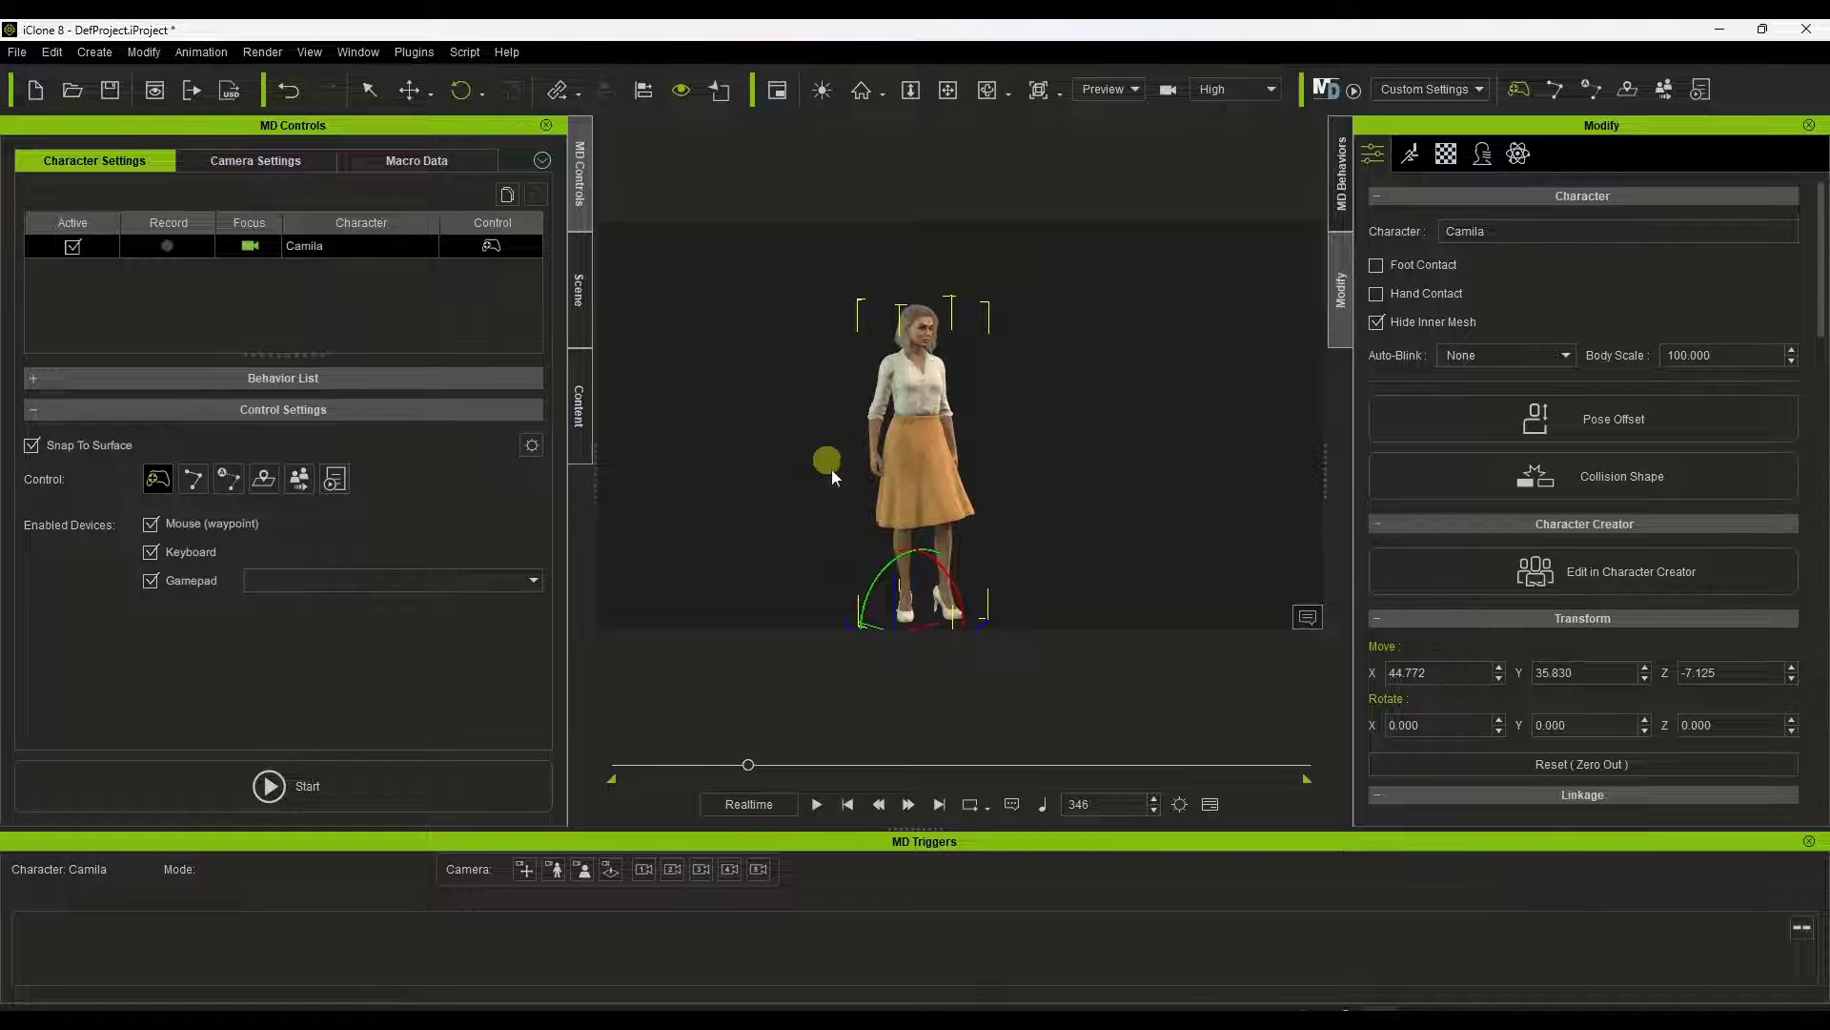
pyautogui.moveTo(980, 625)
pyautogui.mouseDown()
pyautogui.moveTo(1049, 592)
pyautogui.moveTo(953, 641)
pyautogui.moveTo(983, 646)
pyautogui.mouseUp()
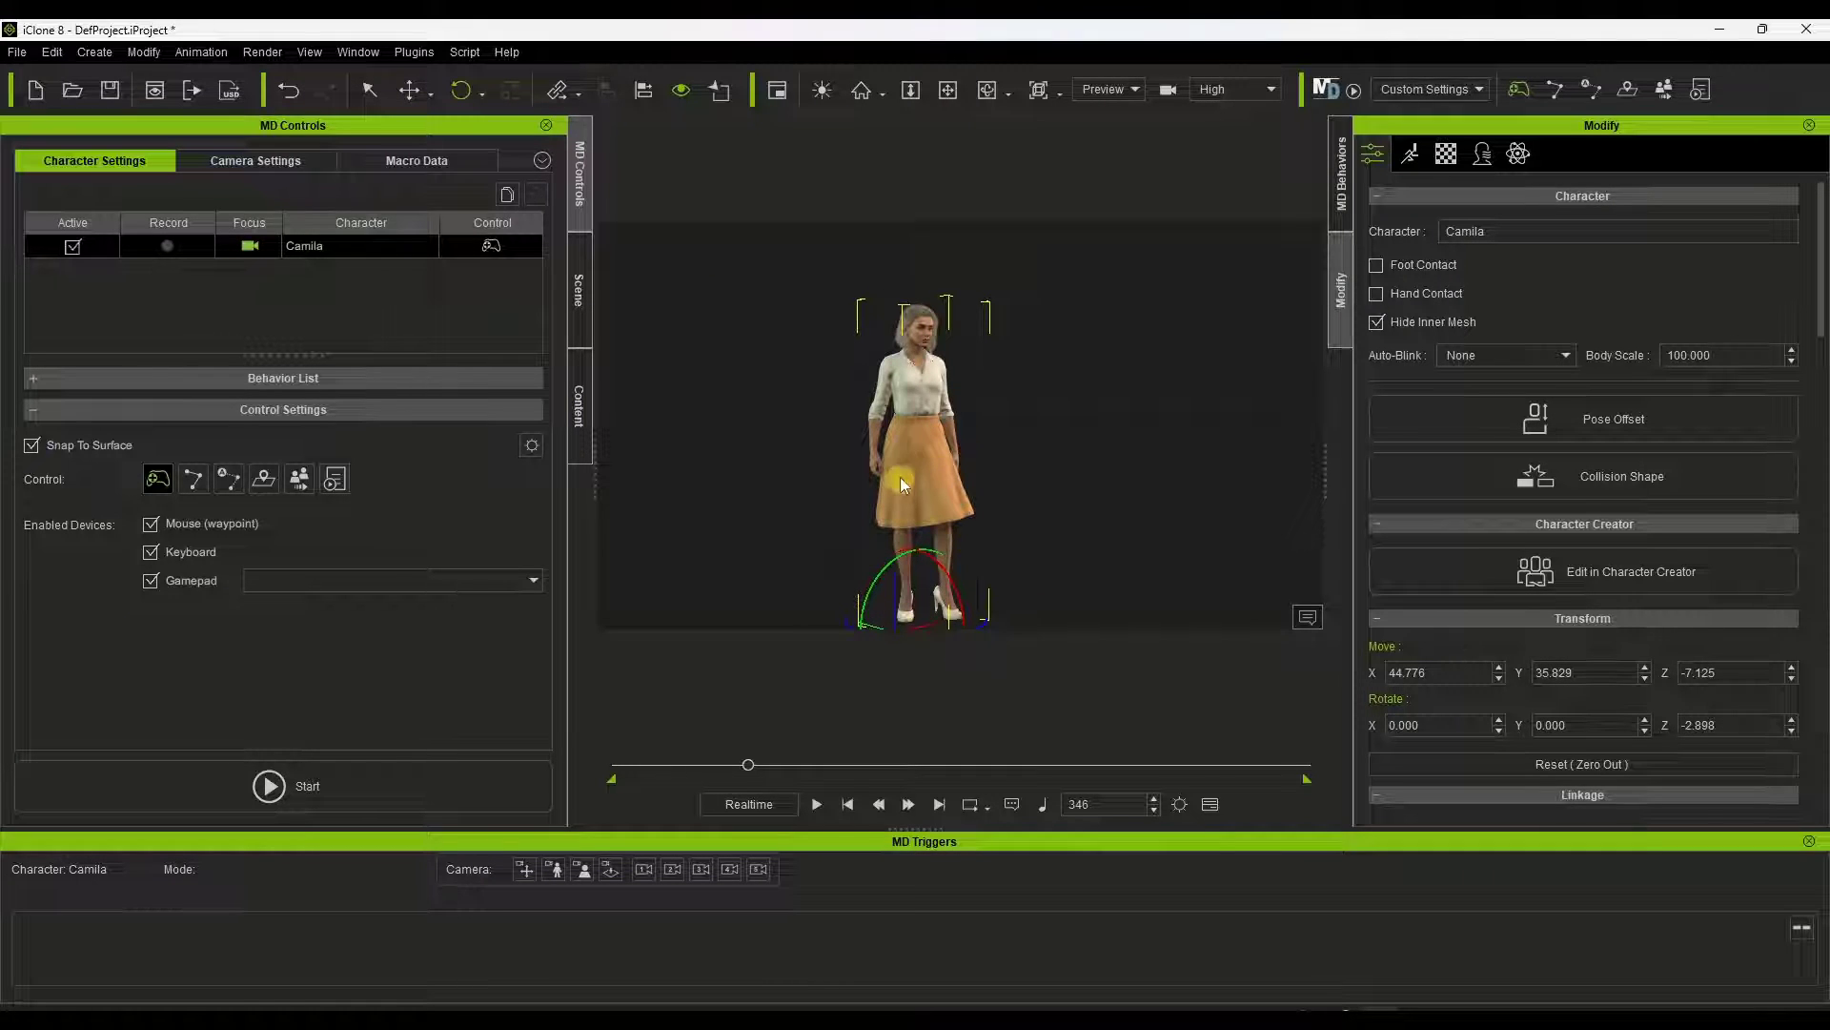
# Try out the camera zoom, pan and orbit tools on the view of Camila
pyautogui.scroll(2, 919, 402)
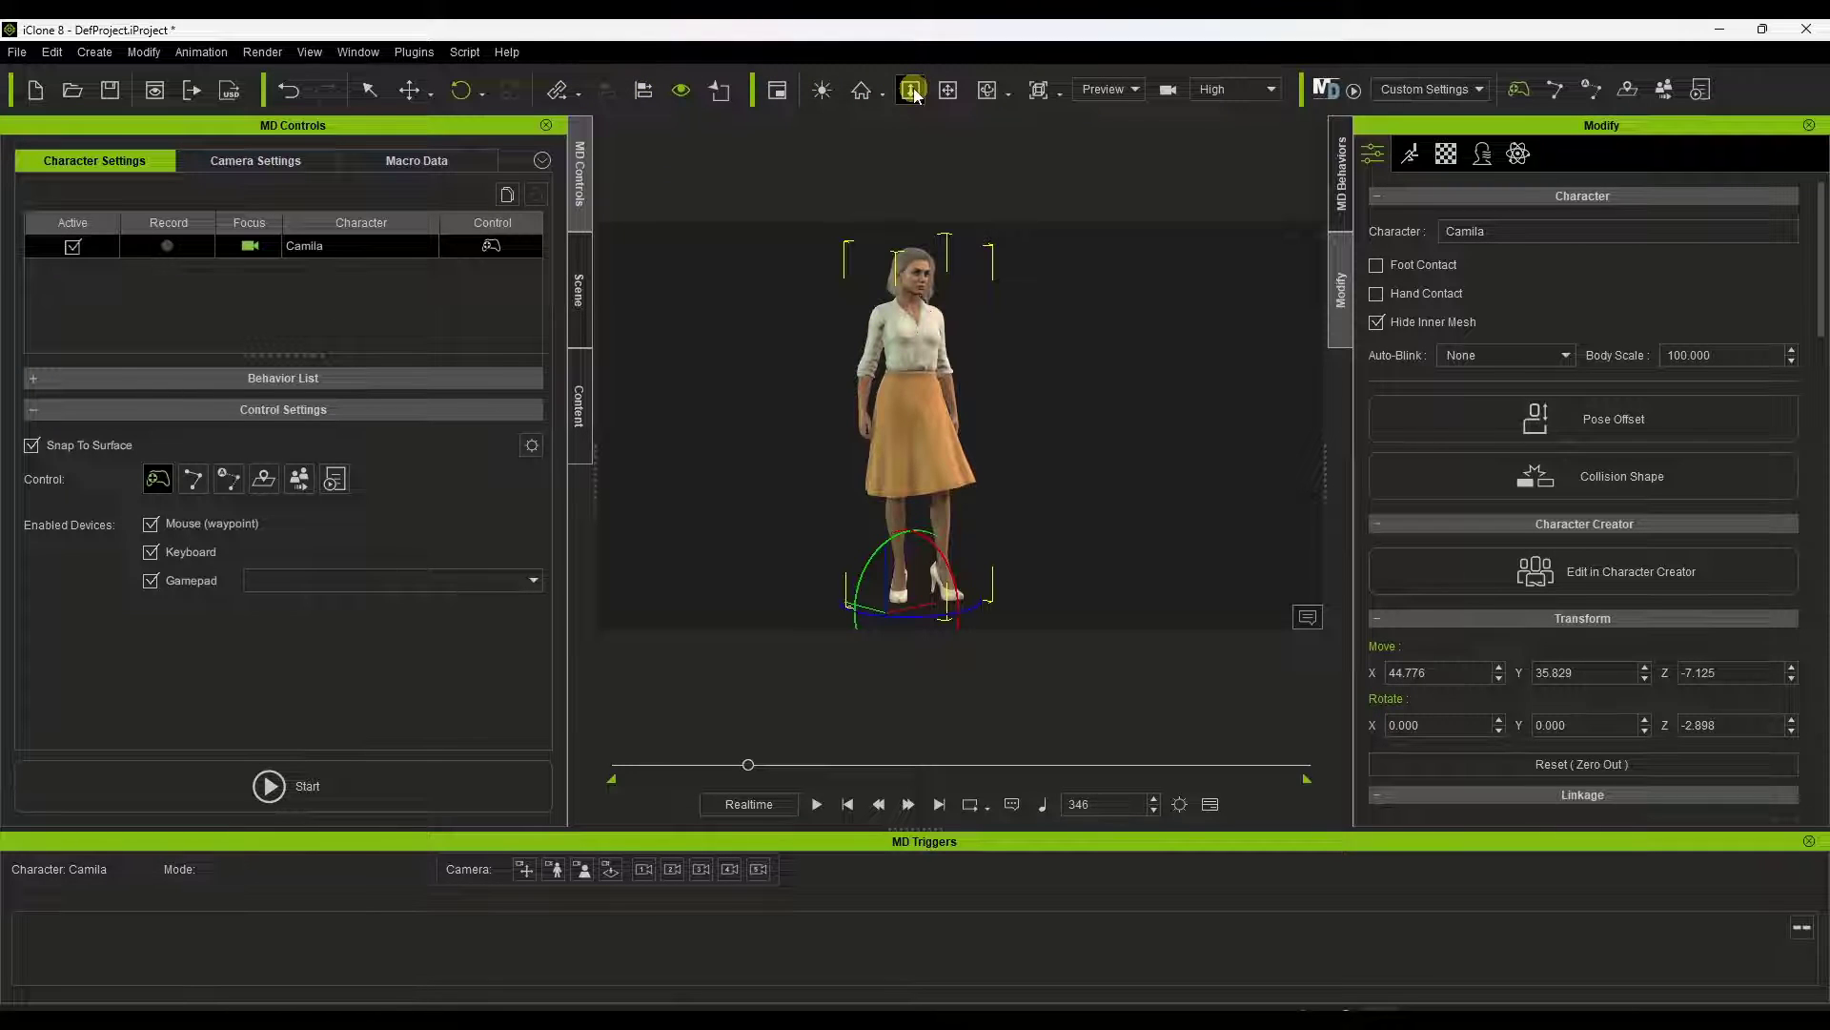
pyautogui.click(950, 89)
pyautogui.moveTo(957, 439)
pyautogui.mouseDown()
pyautogui.moveTo(695, 449)
pyautogui.moveTo(1053, 449)
pyautogui.moveTo(832, 434)
pyautogui.moveTo(962, 424)
pyautogui.mouseUp()
pyautogui.click(987, 90)
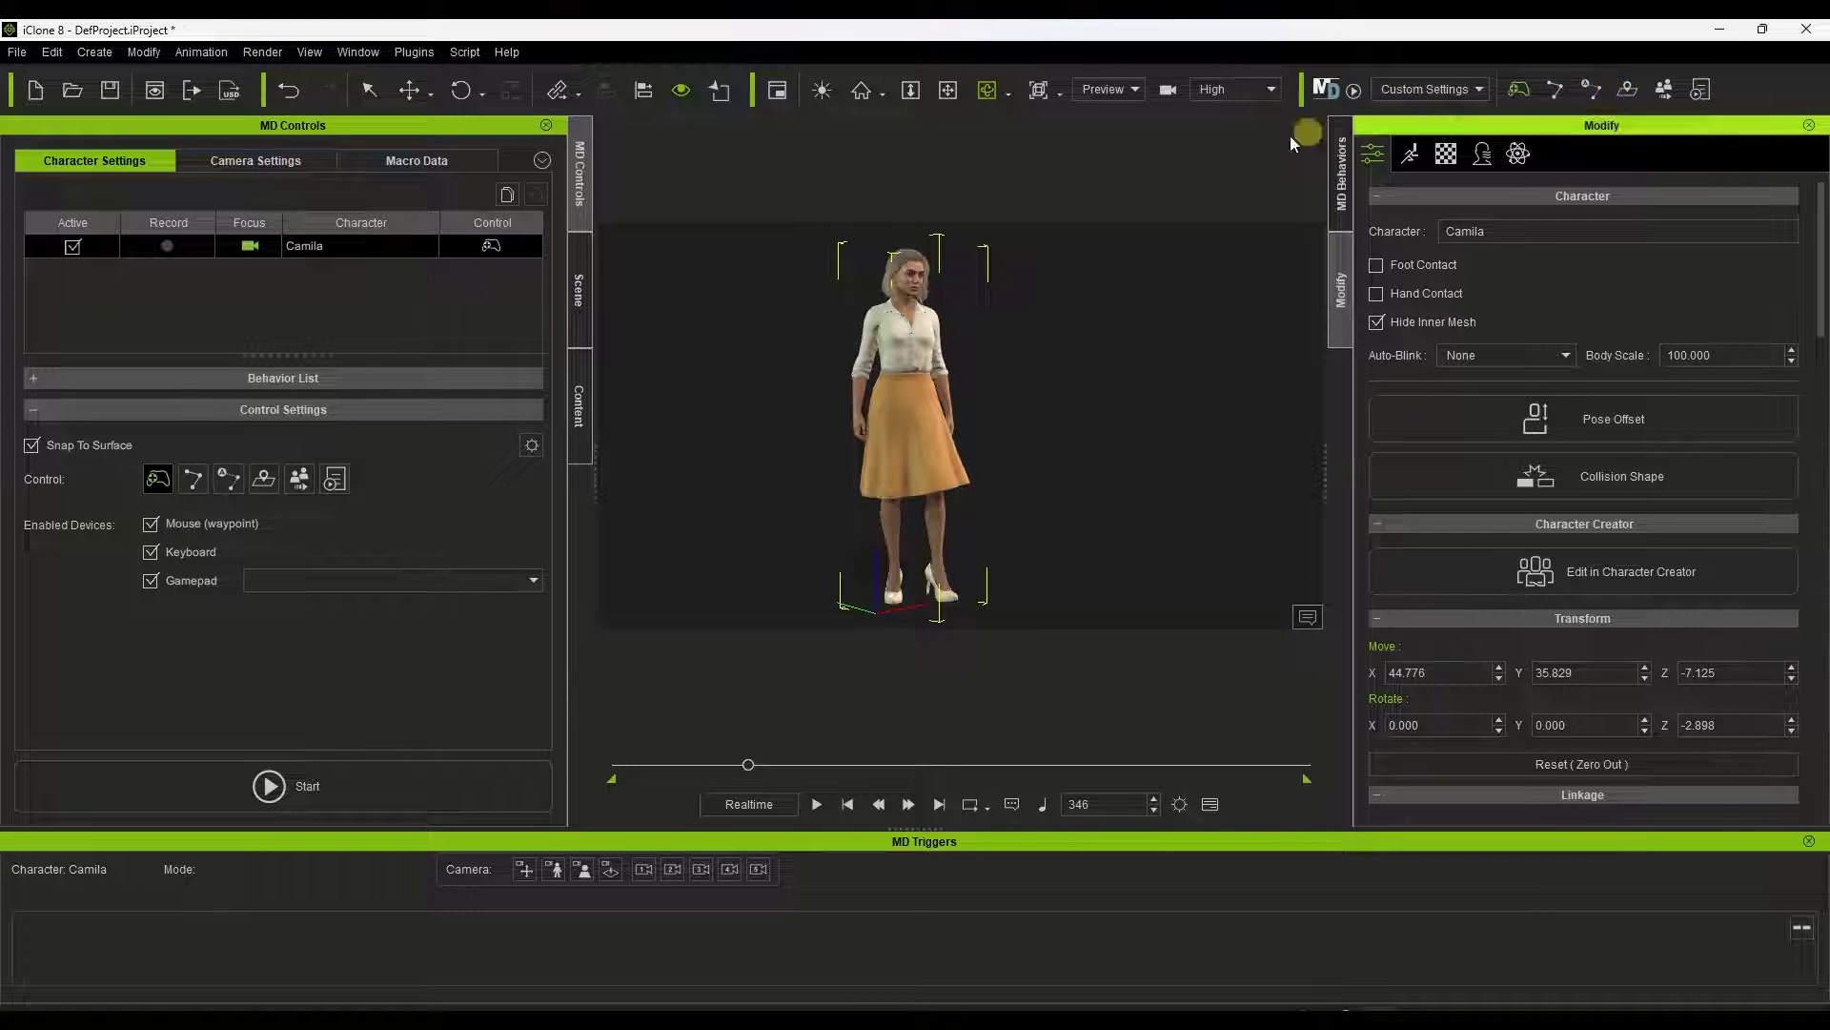
# Create a cylinder primitive and move it beside Camila to about X 2, Y 124.7
pyautogui.click(23, 54)
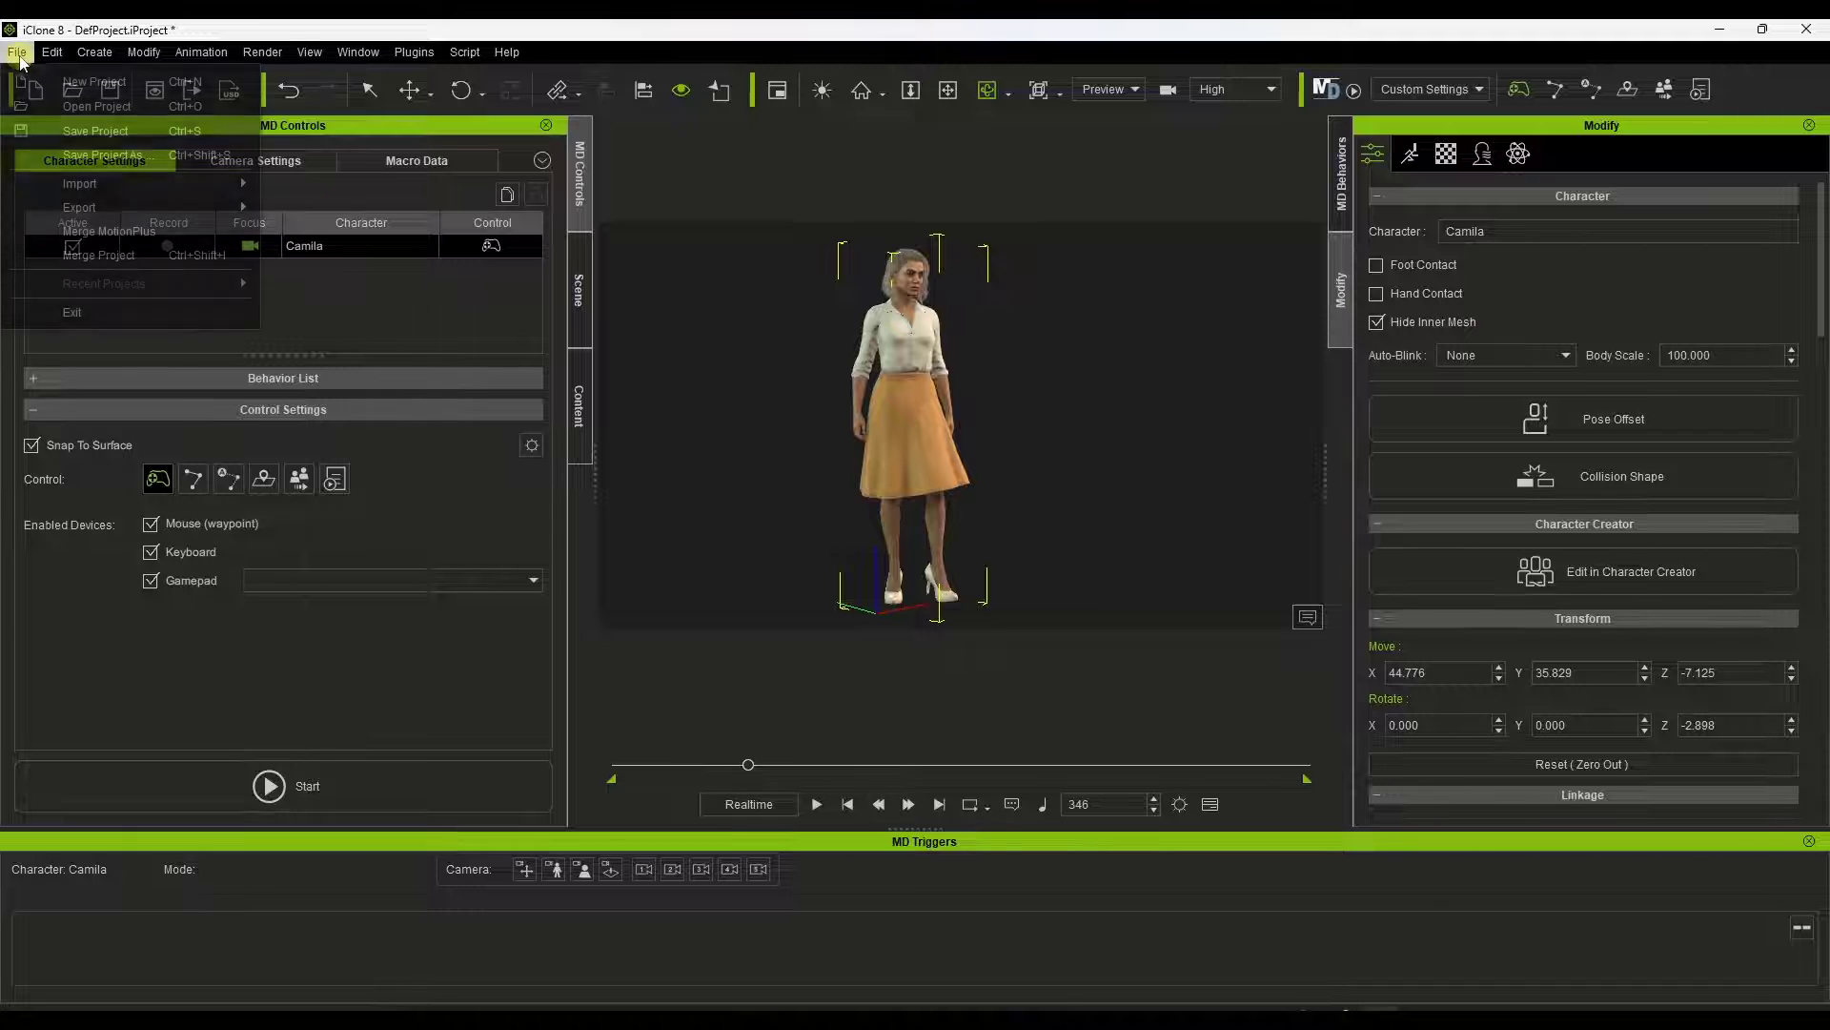
pyautogui.moveTo(139, 51)
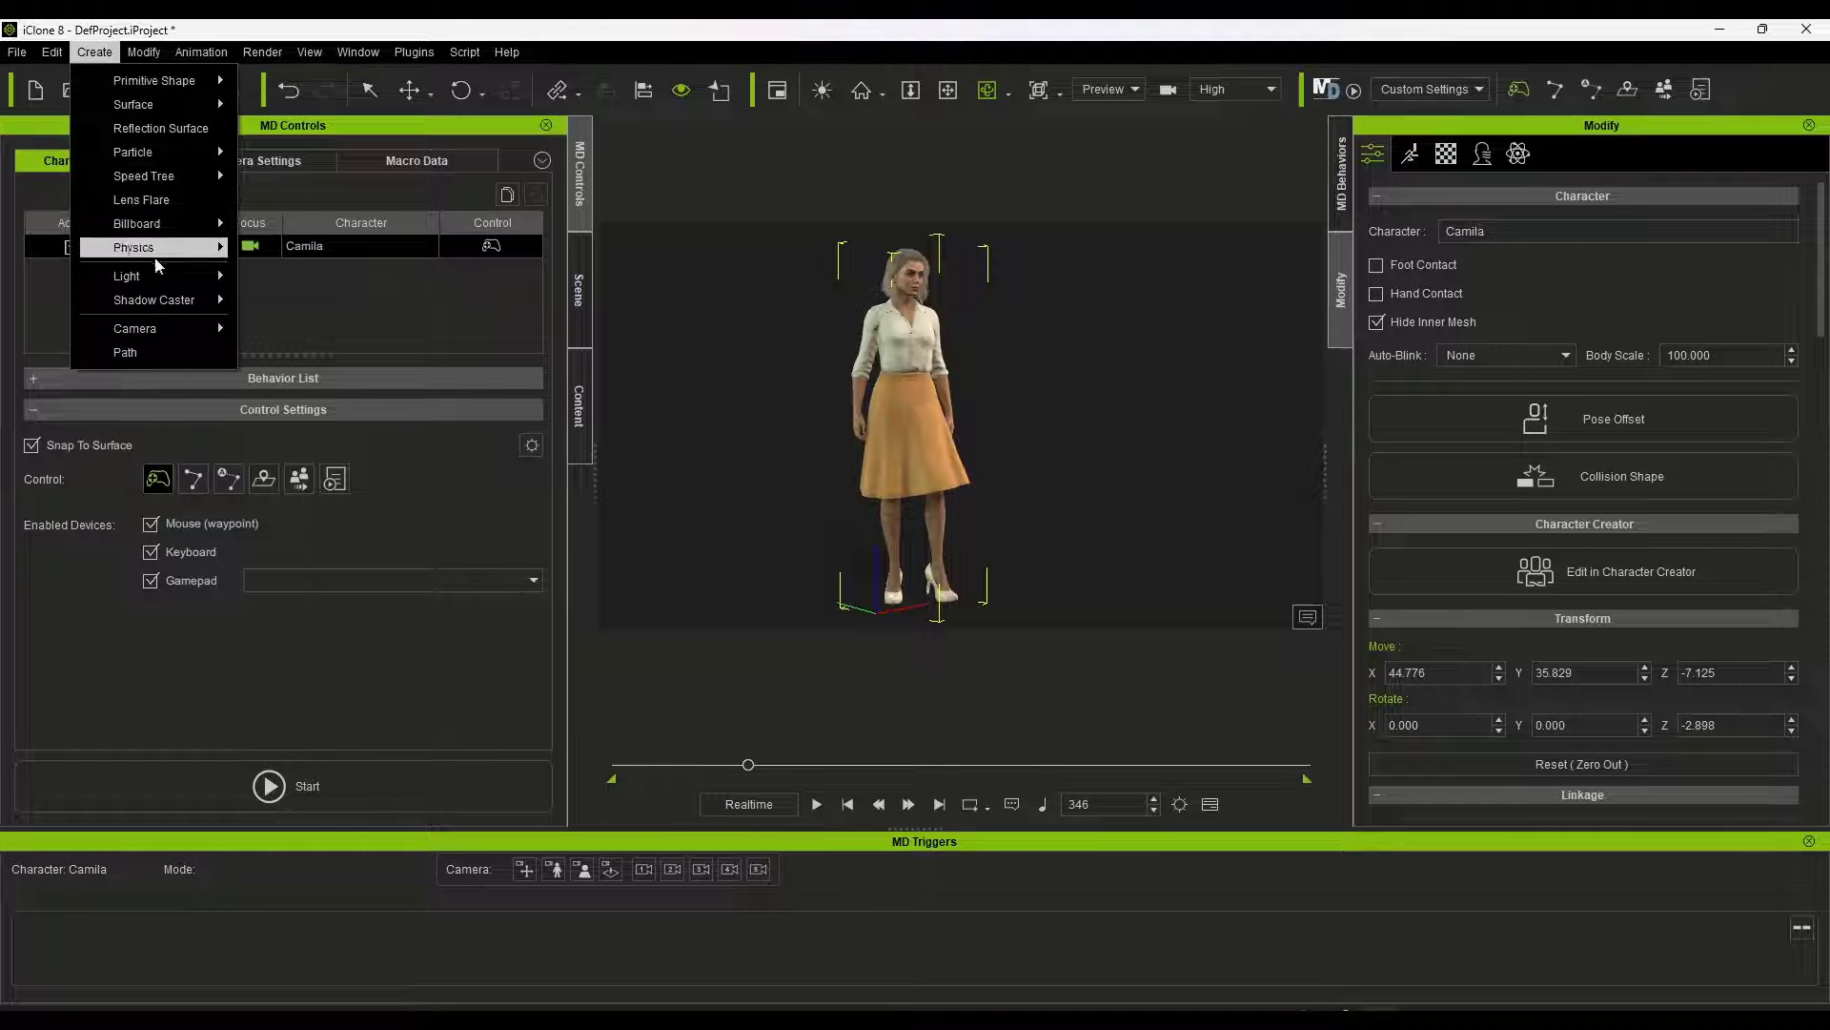
pyautogui.moveTo(158, 84)
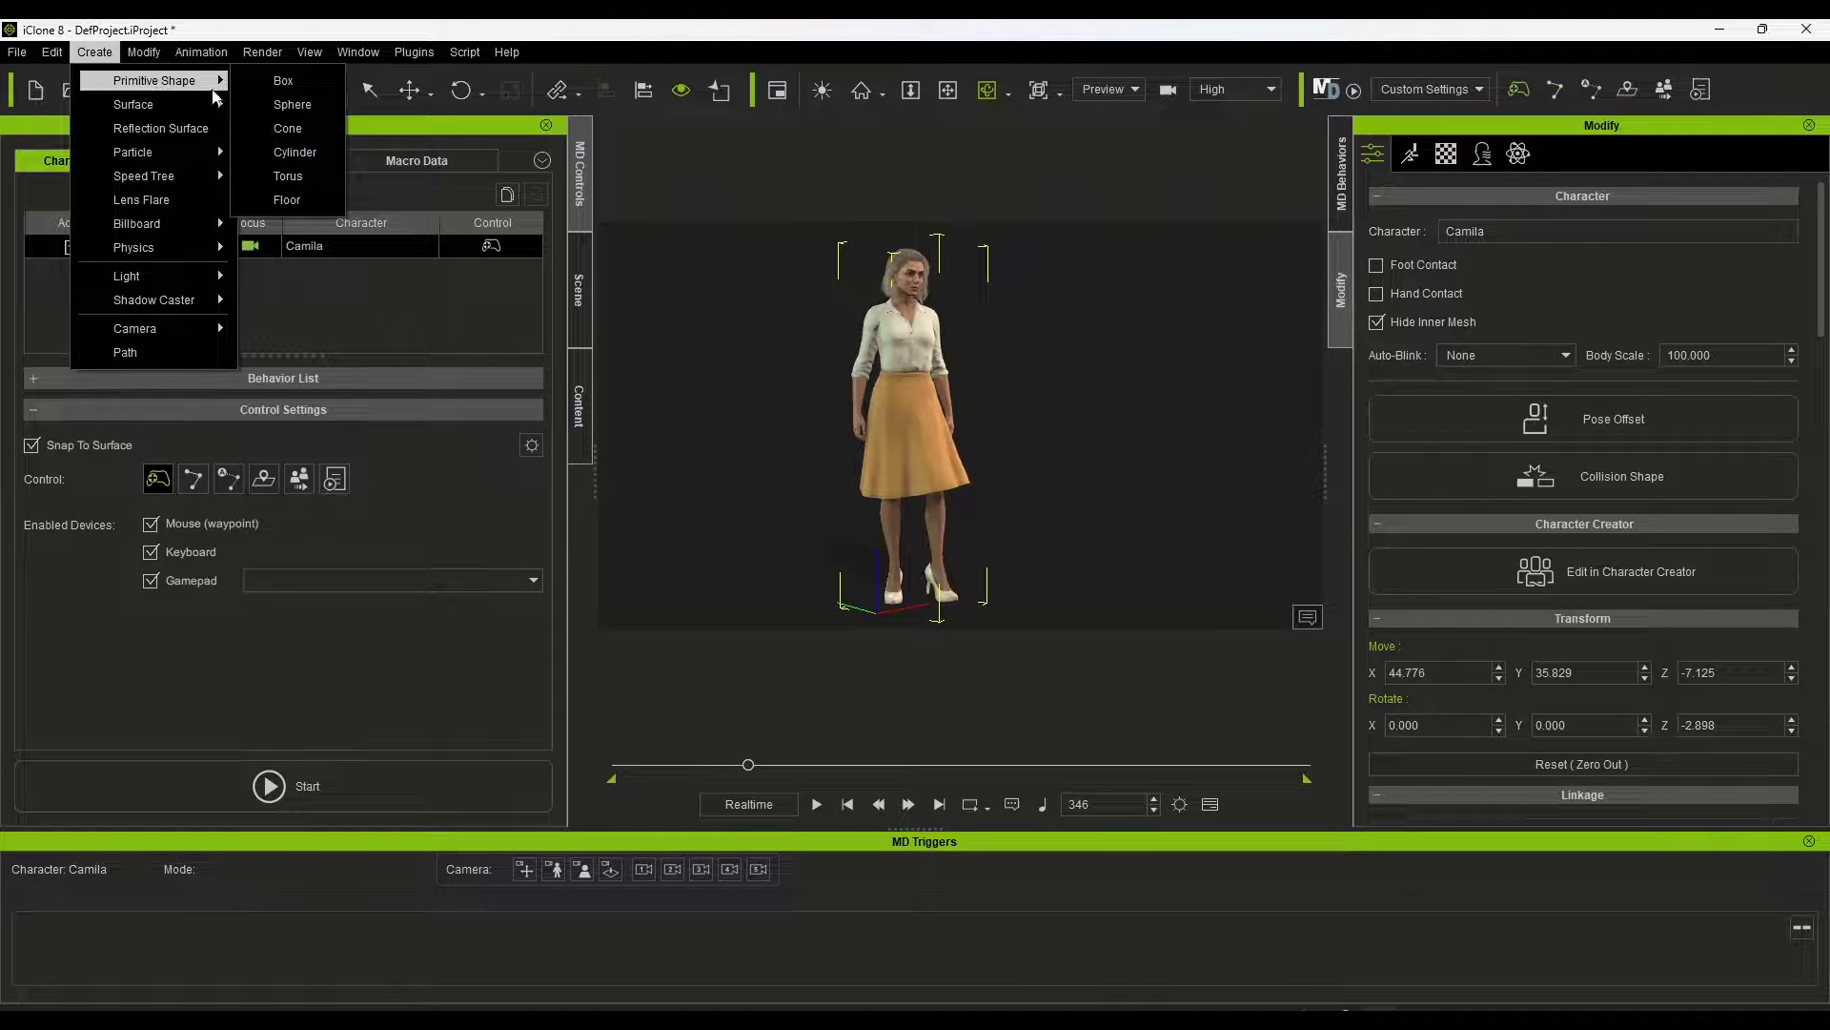
pyautogui.click(297, 154)
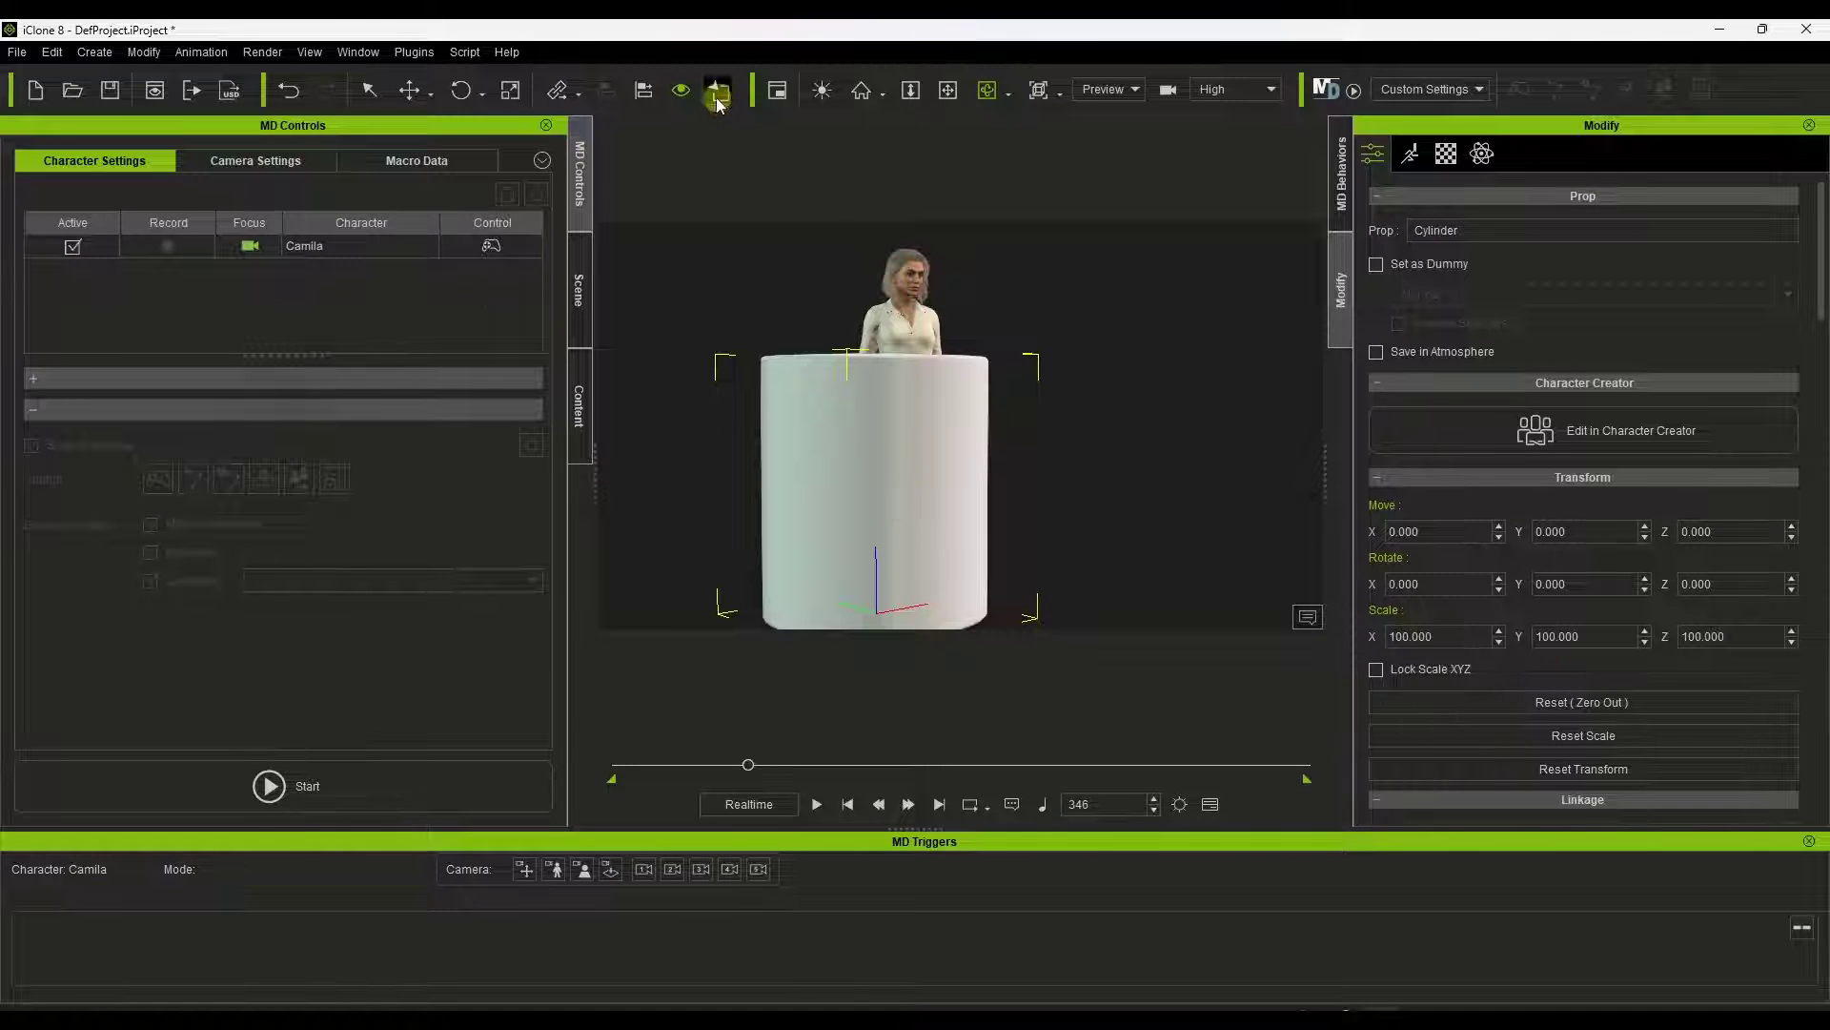
pyautogui.click(410, 91)
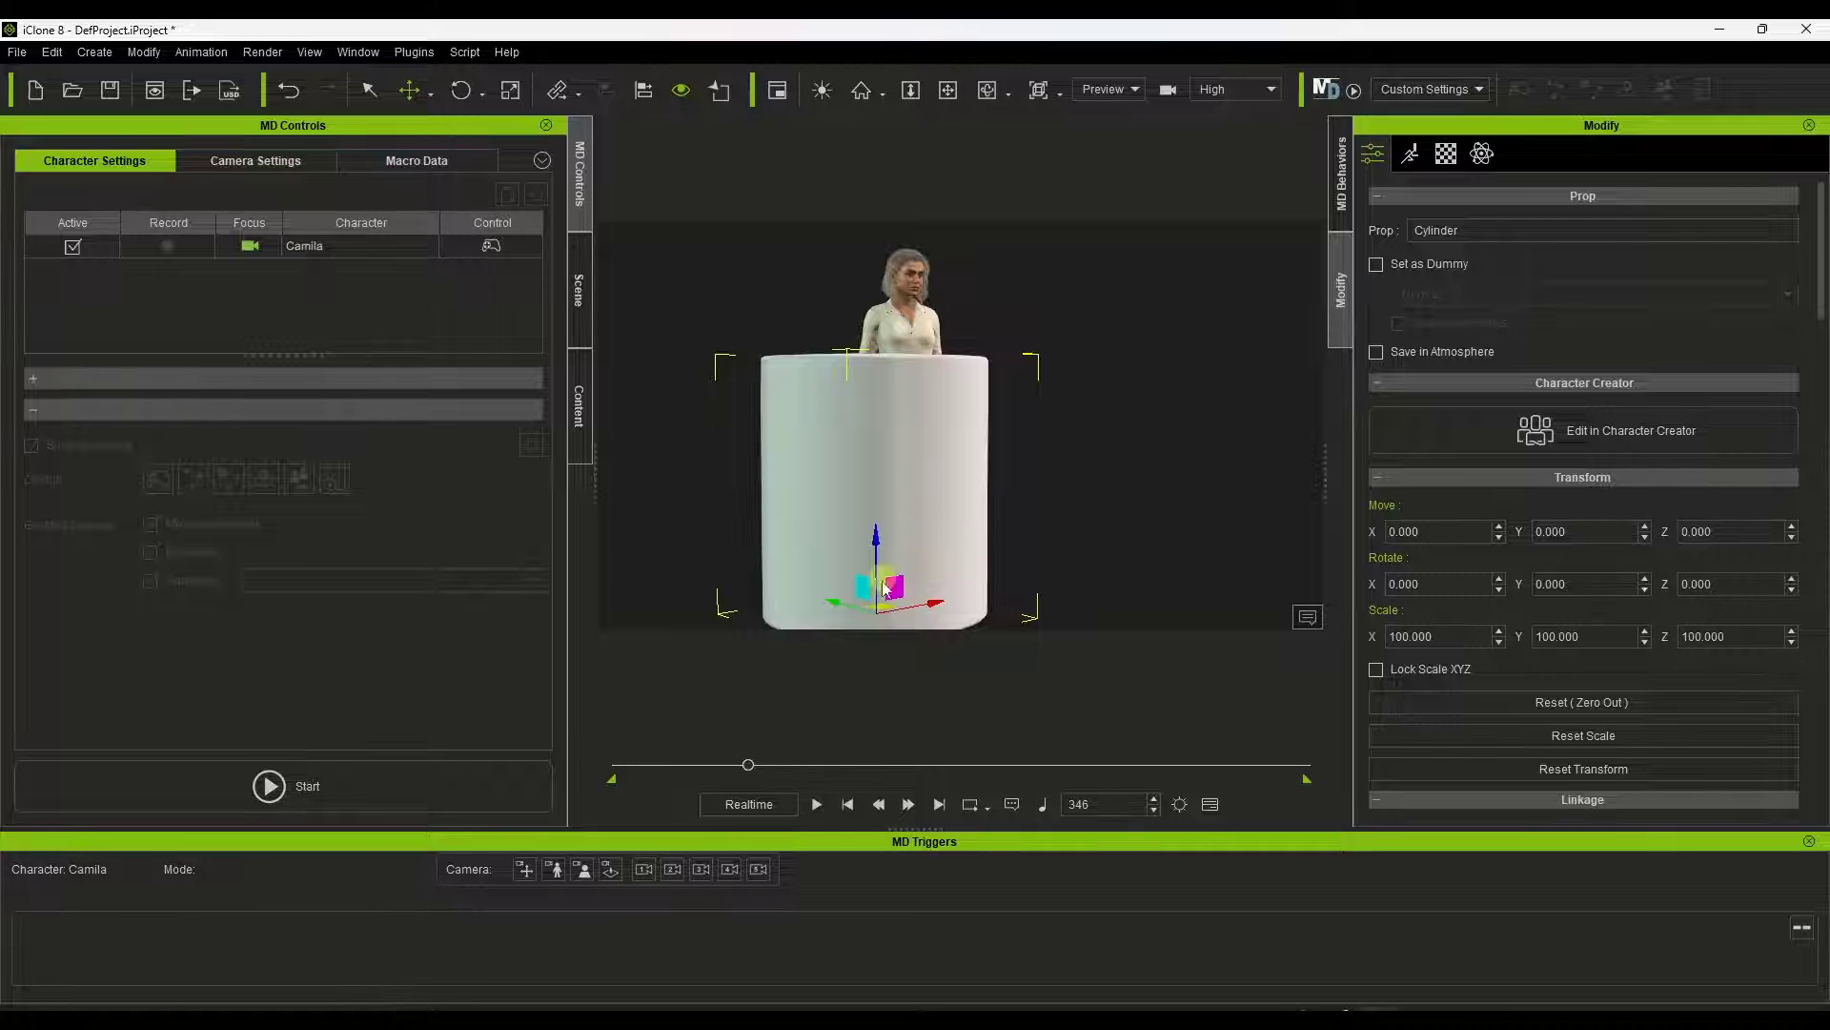
pyautogui.moveTo(880, 608); pyautogui.dragTo(745, 570)
pyautogui.moveTo(767, 453); pyautogui.dragTo(894, 474, button='right')
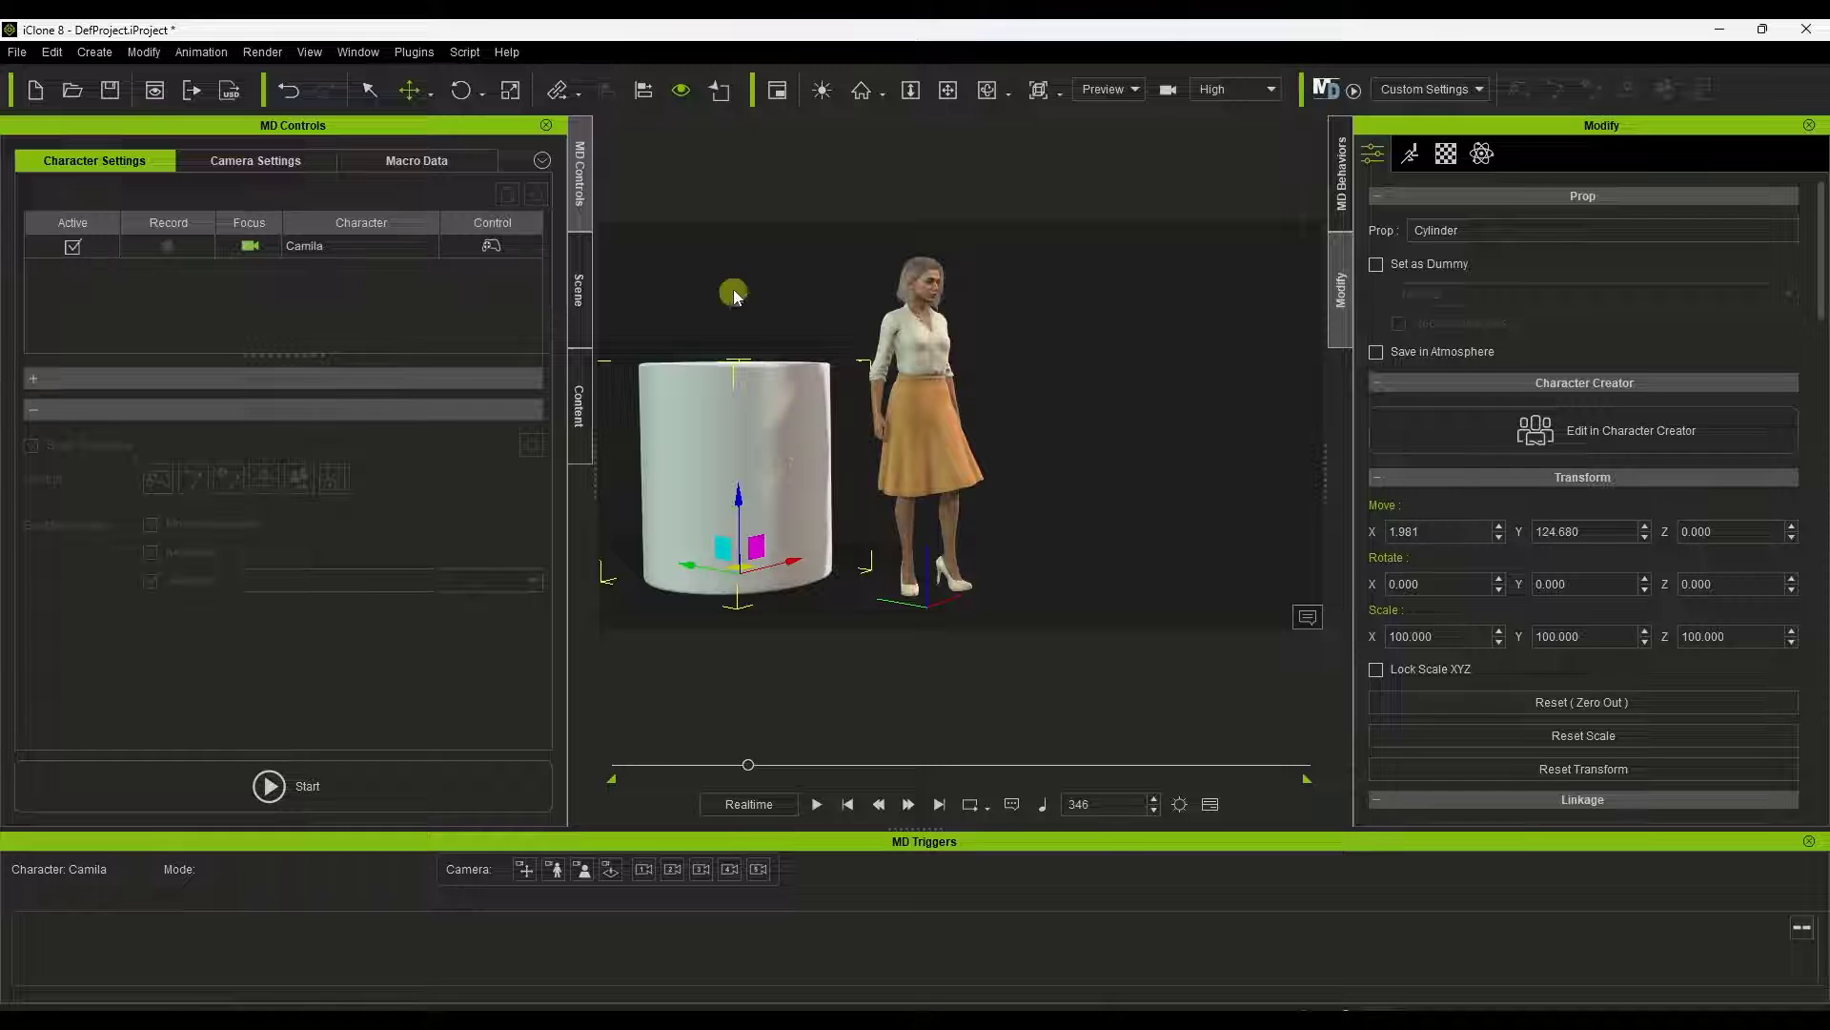
# Switch the workspace layout from Motion Director to Standard
pyautogui.click(262, 51)
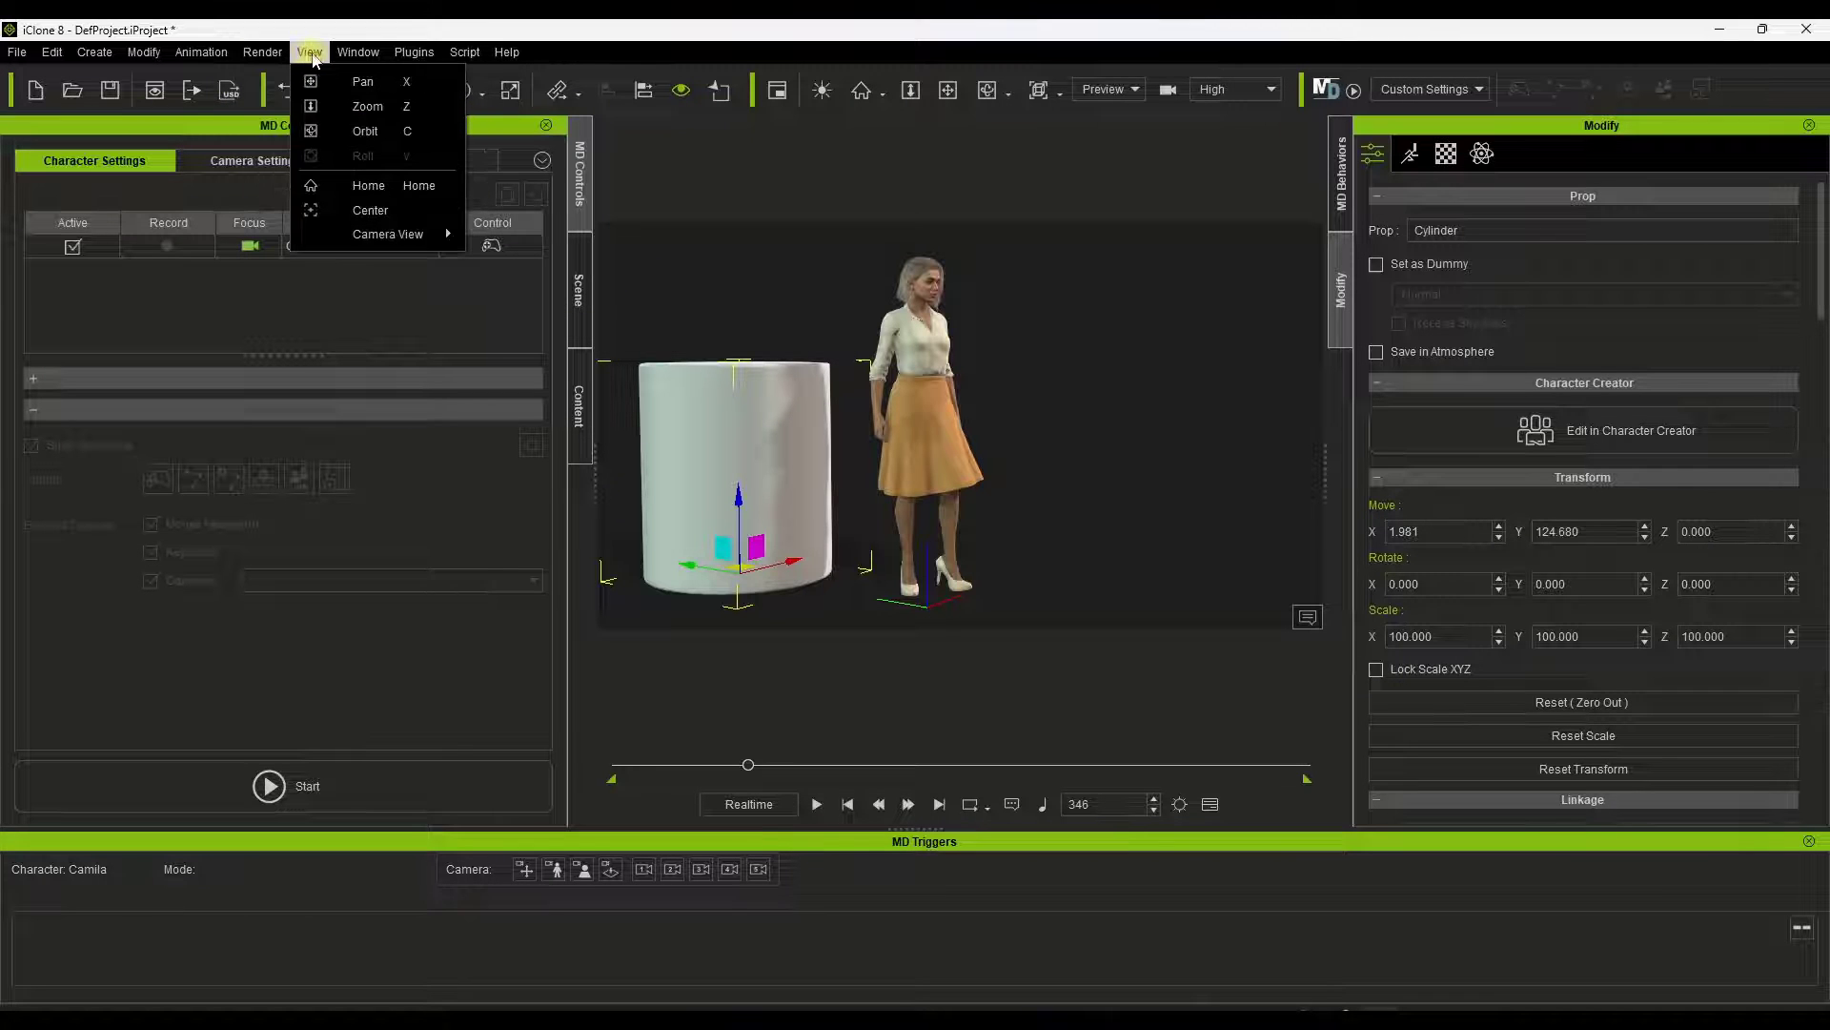
pyautogui.moveTo(349, 57)
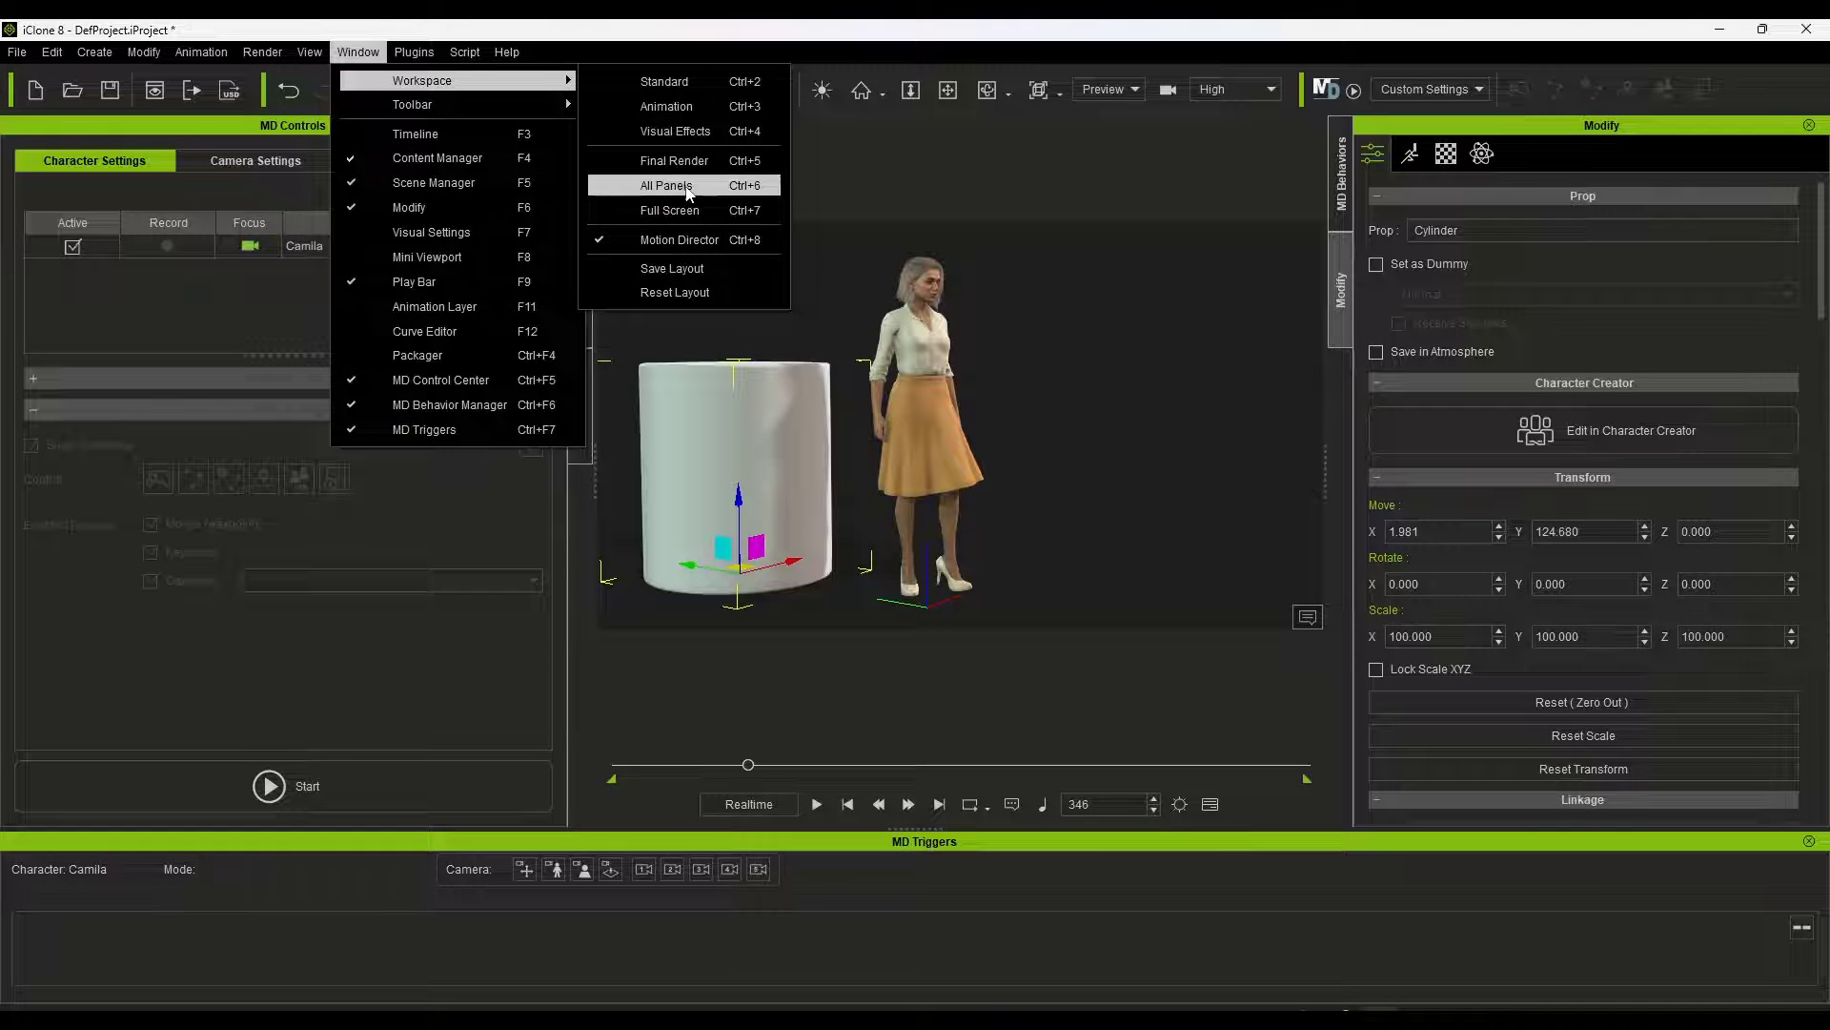
pyautogui.click(676, 86)
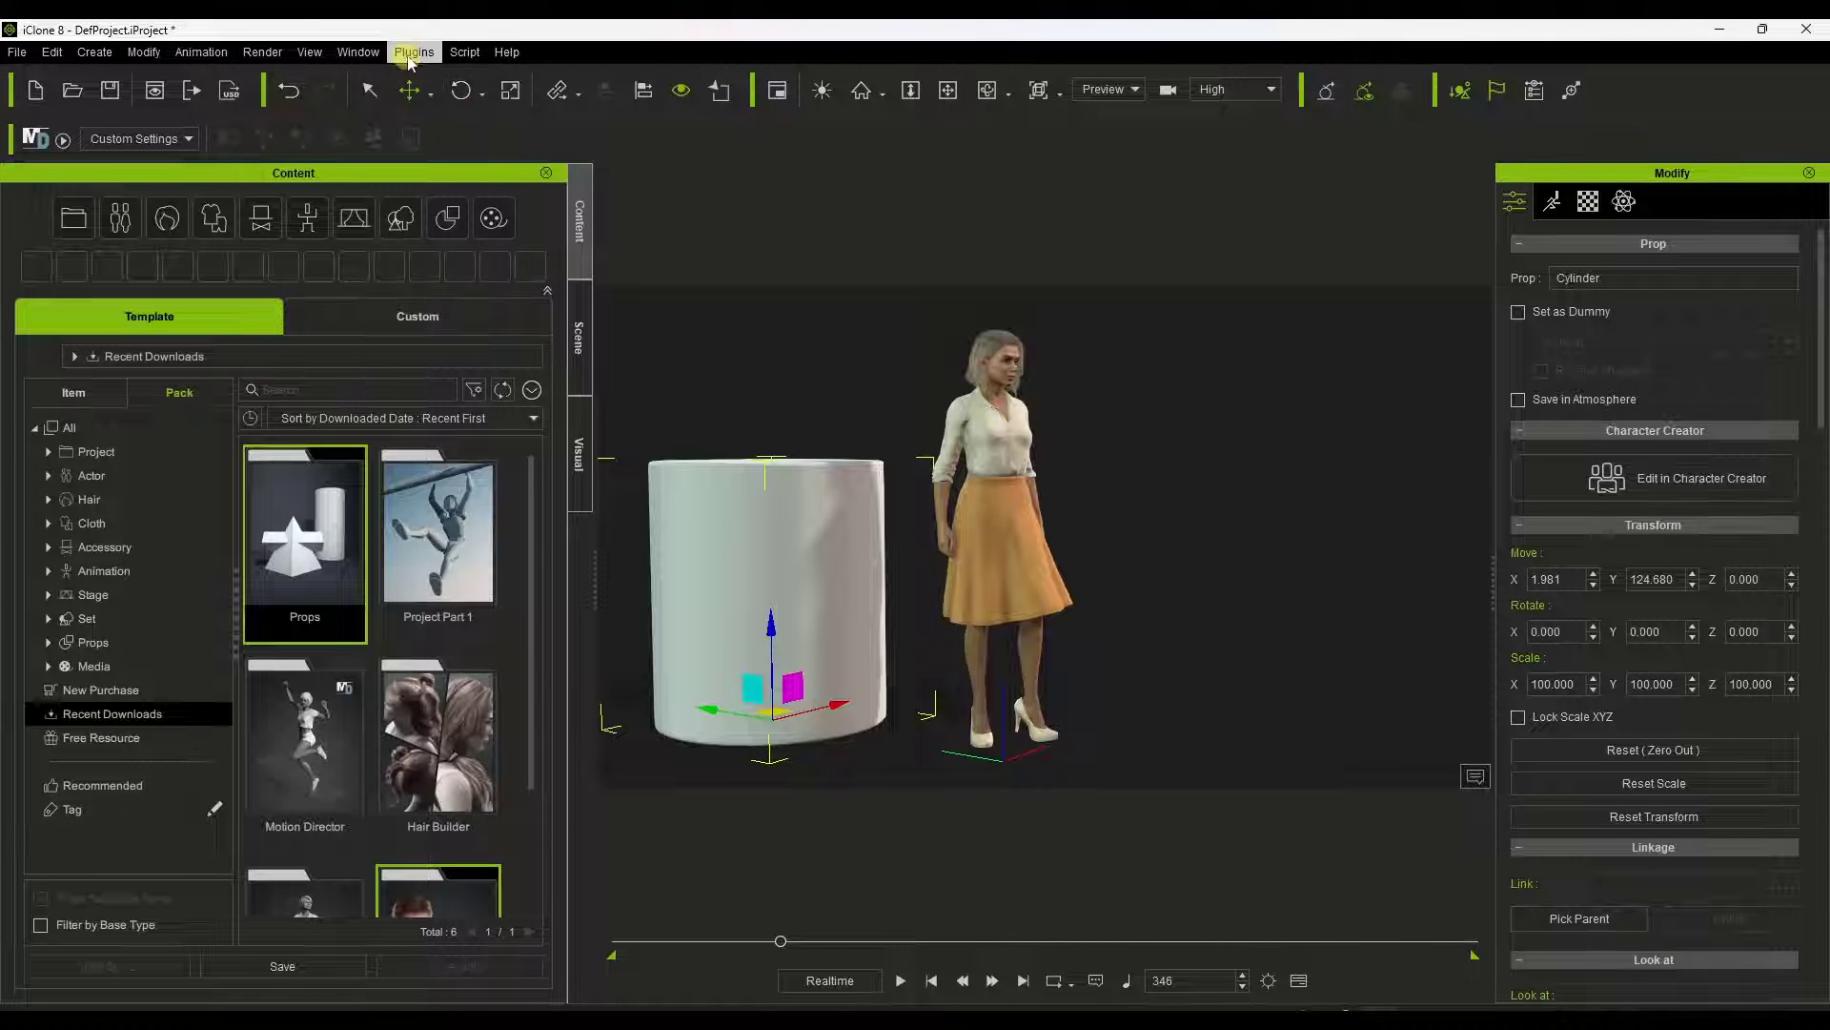
# Nudge the cylinder to about X 1.4, Y 120 in the Full Screen workspace and return to the Standard workspace
pyautogui.click(359, 51)
pyautogui.moveTo(429, 84)
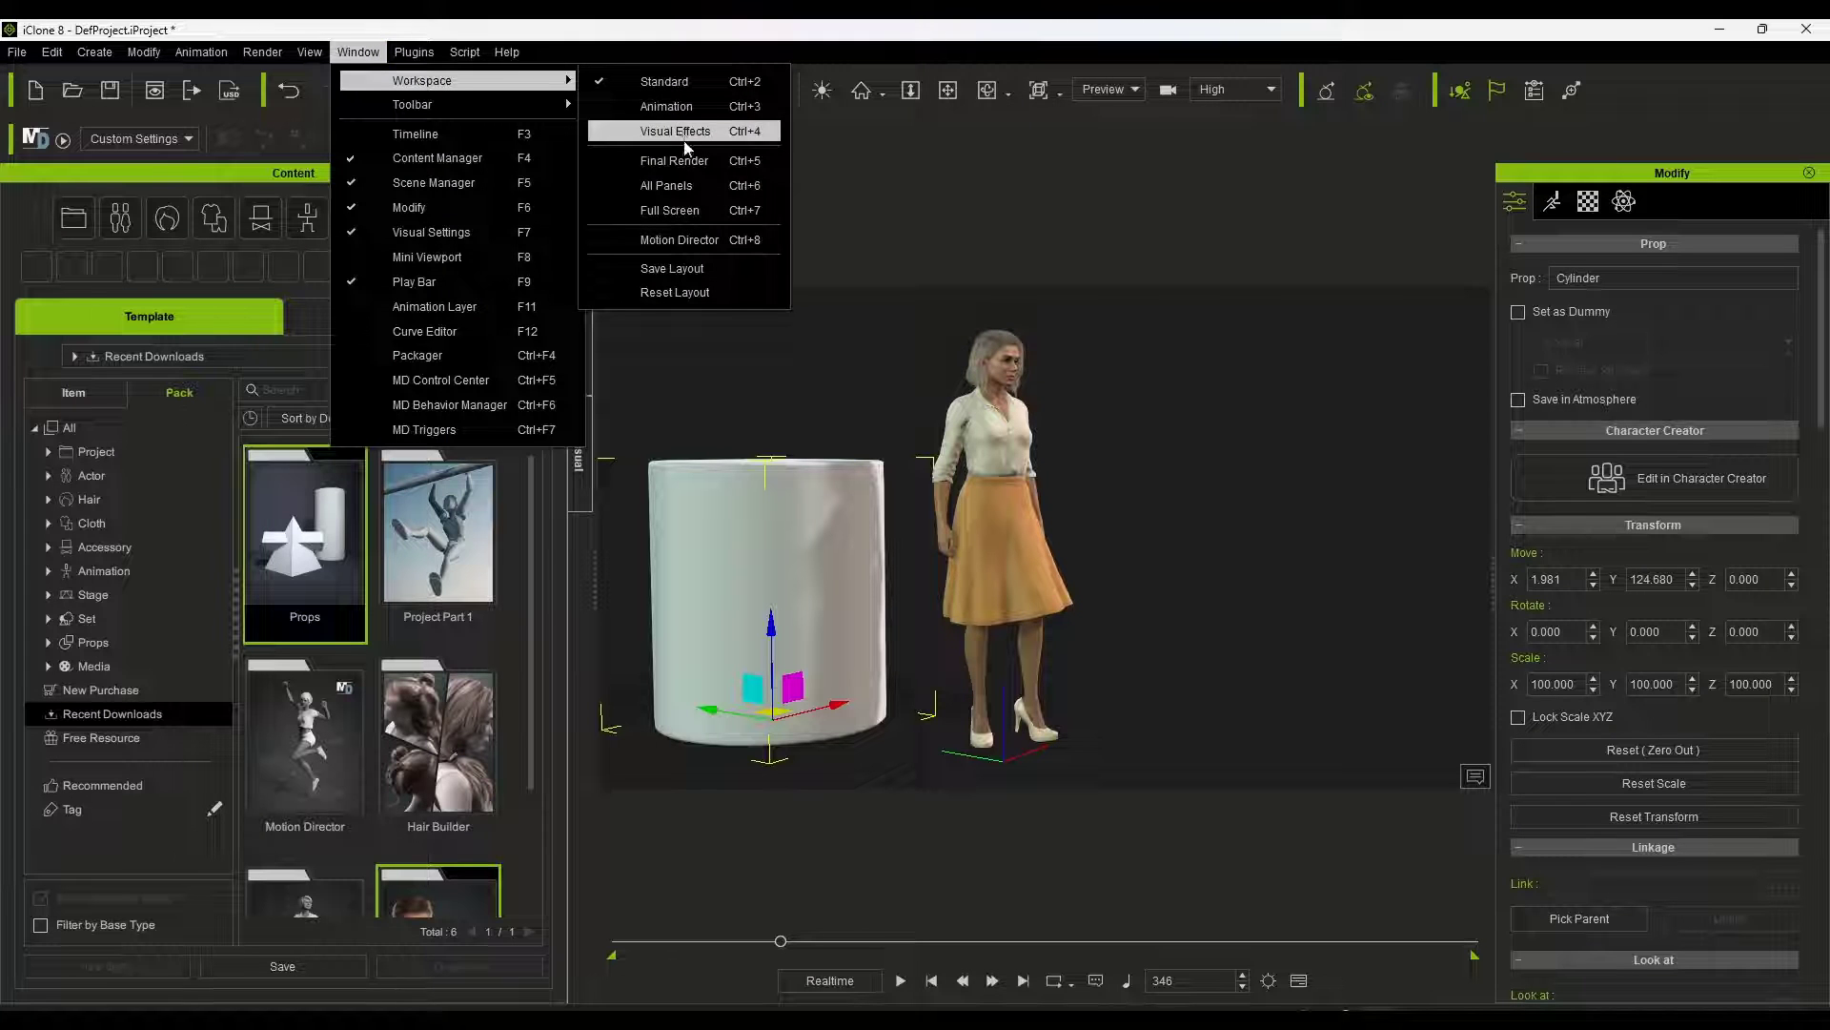
pyautogui.click(682, 211)
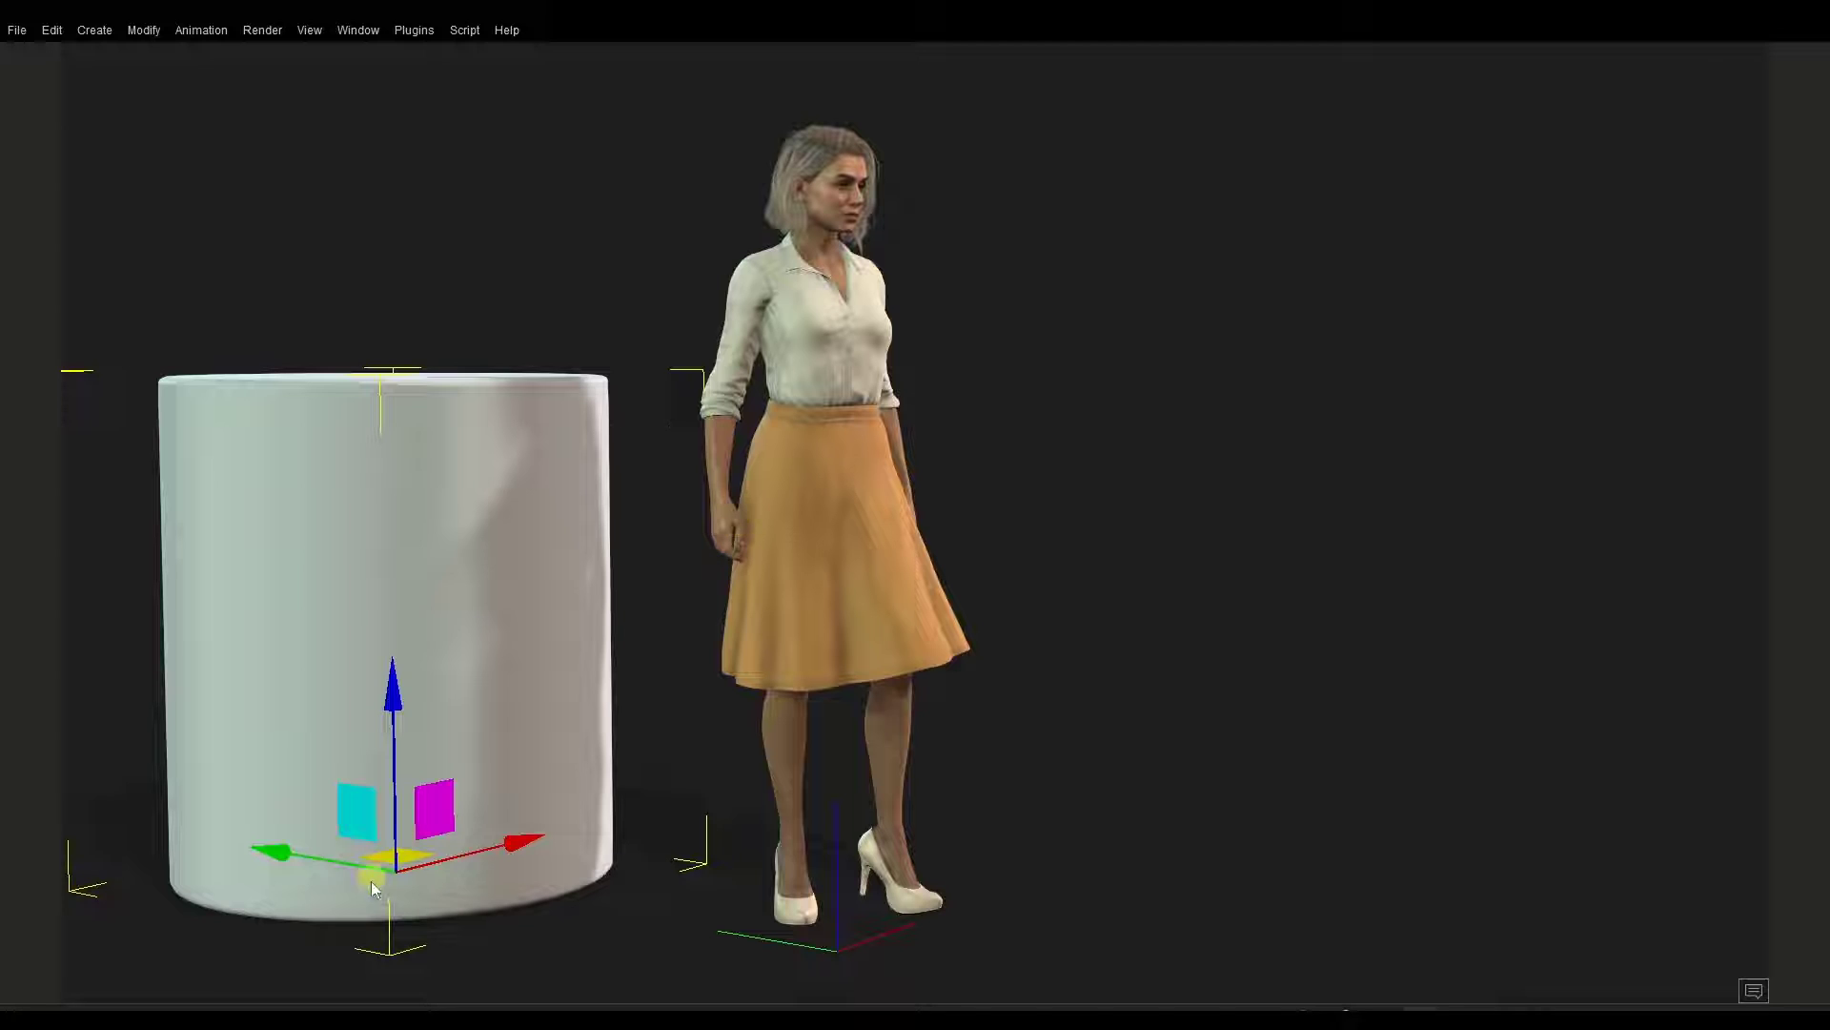
pyautogui.moveTo(385, 858)
pyautogui.mouseDown()
pyautogui.moveTo(297, 839)
pyautogui.moveTo(405, 858)
pyautogui.mouseUp()
pyautogui.click(351, 33)
pyautogui.moveTo(434, 59)
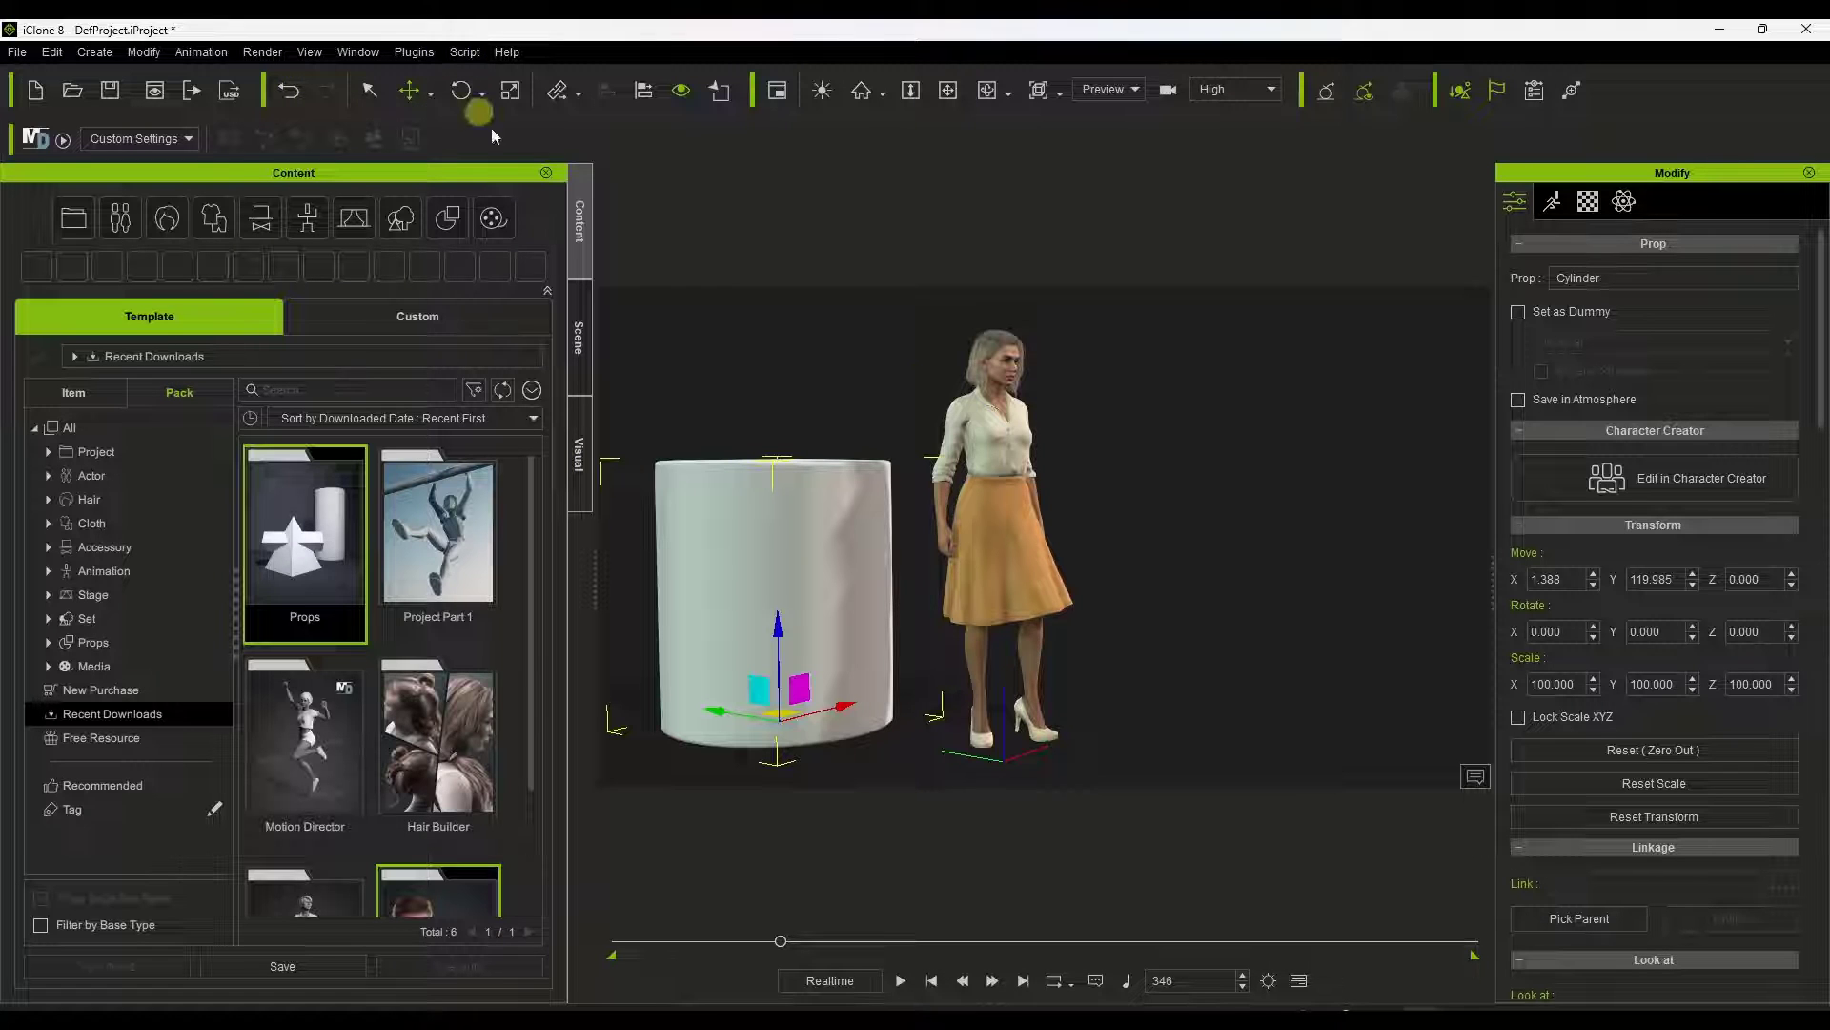
# Scrub the timeline forward and back to frame 0 to check the cylinder's position over time
pyautogui.moveTo(1030, 400); pyautogui.dragTo(877, 515, button='right')
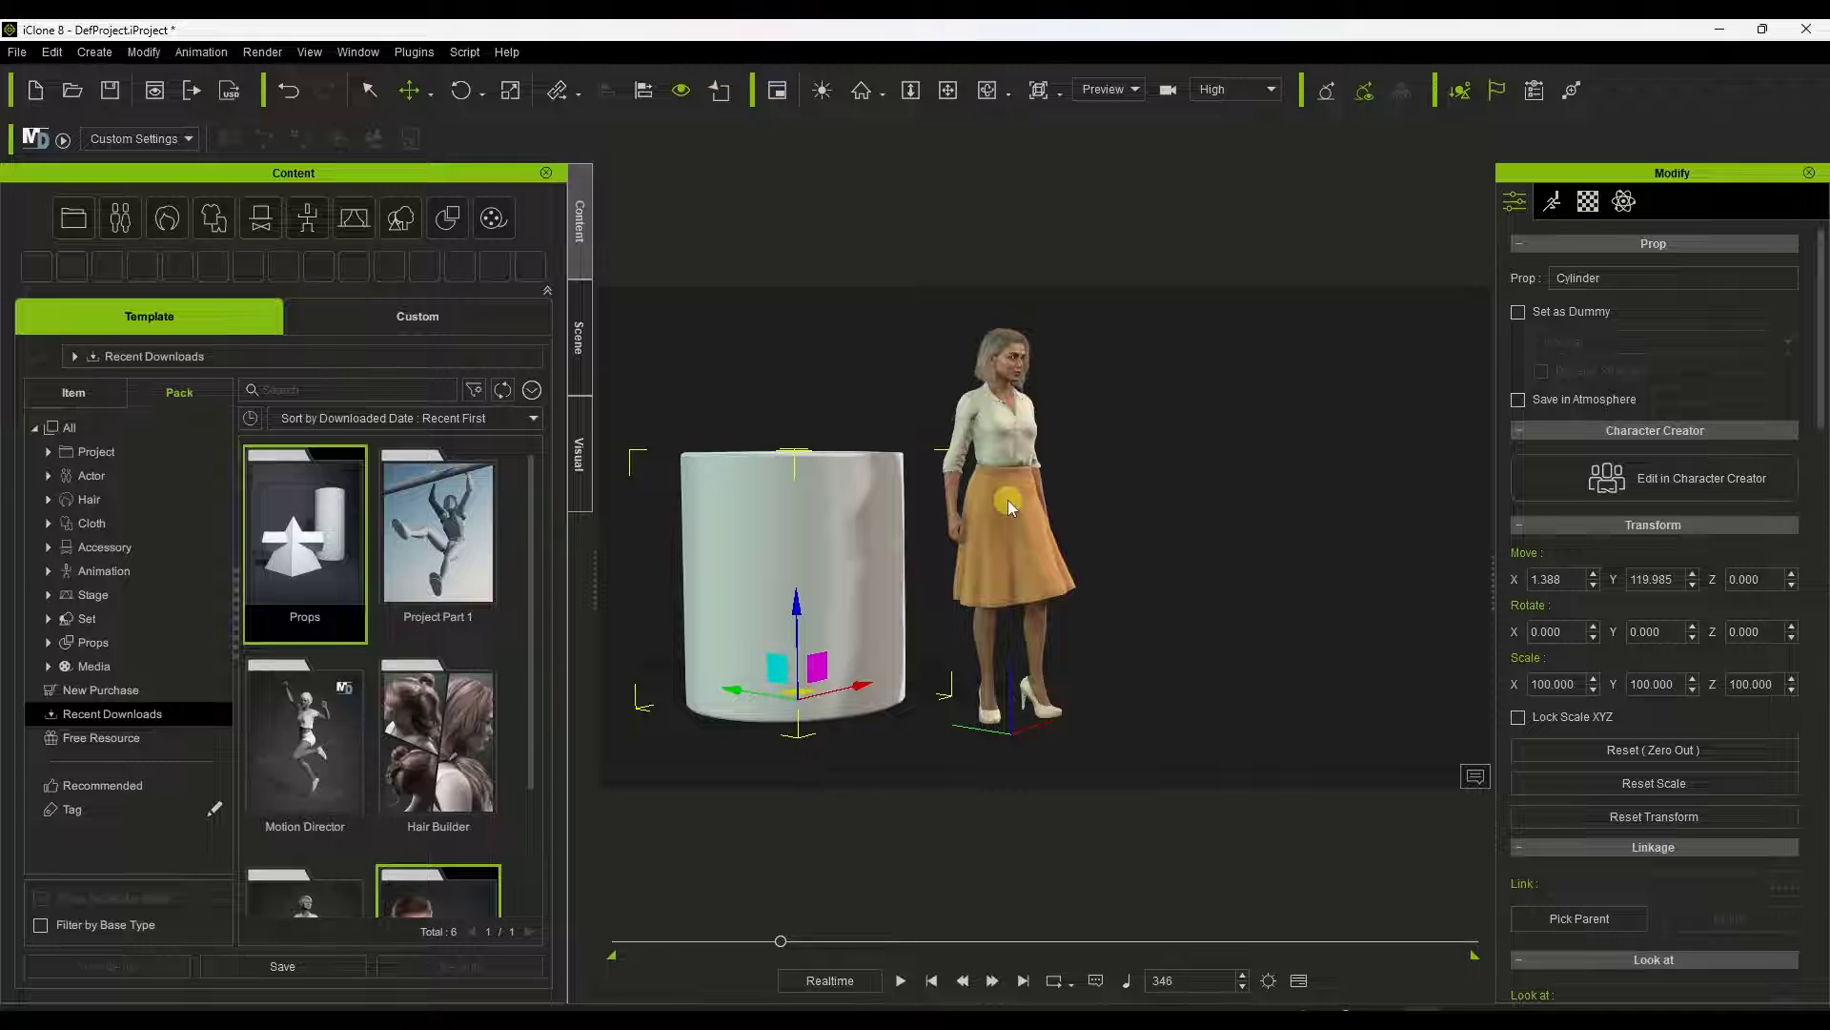
pyautogui.moveTo(1021, 490); pyautogui.dragTo(1061, 489, button='right')
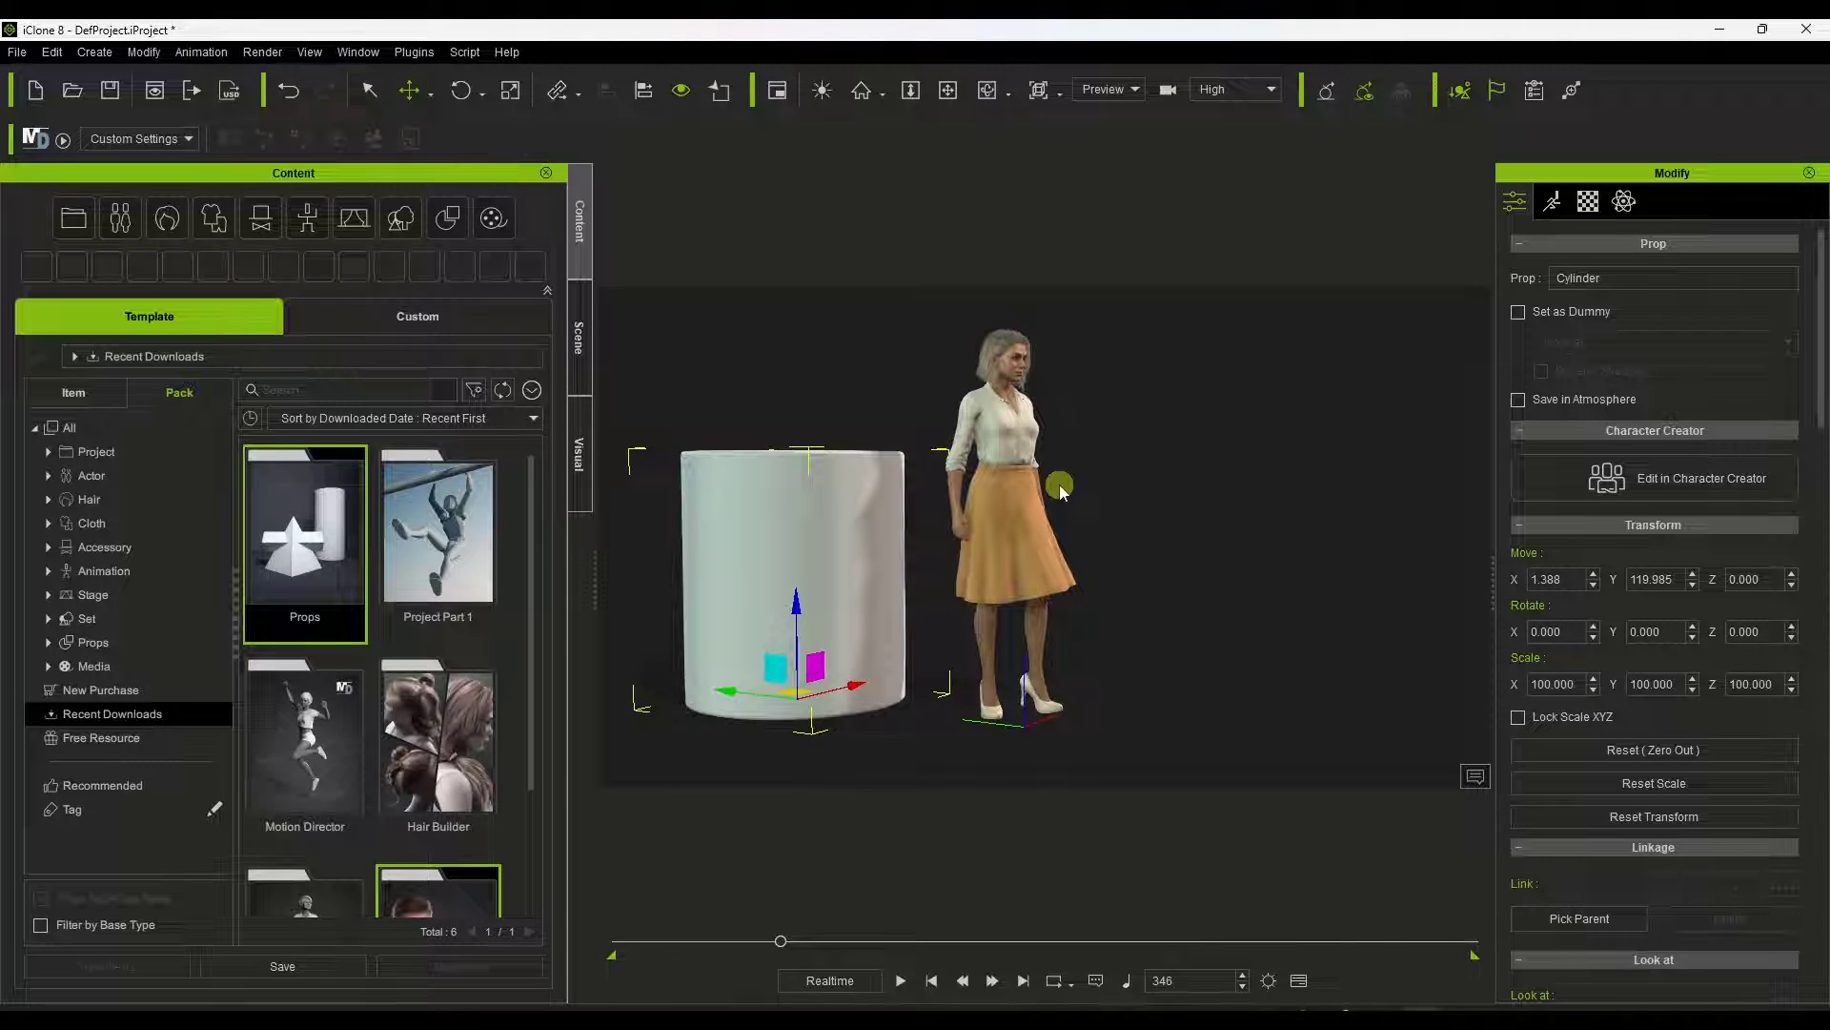
pyautogui.moveTo(939, 480); pyautogui.dragTo(946, 456, button='right')
pyautogui.moveTo(611, 943); pyautogui.dragTo(1118, 950)
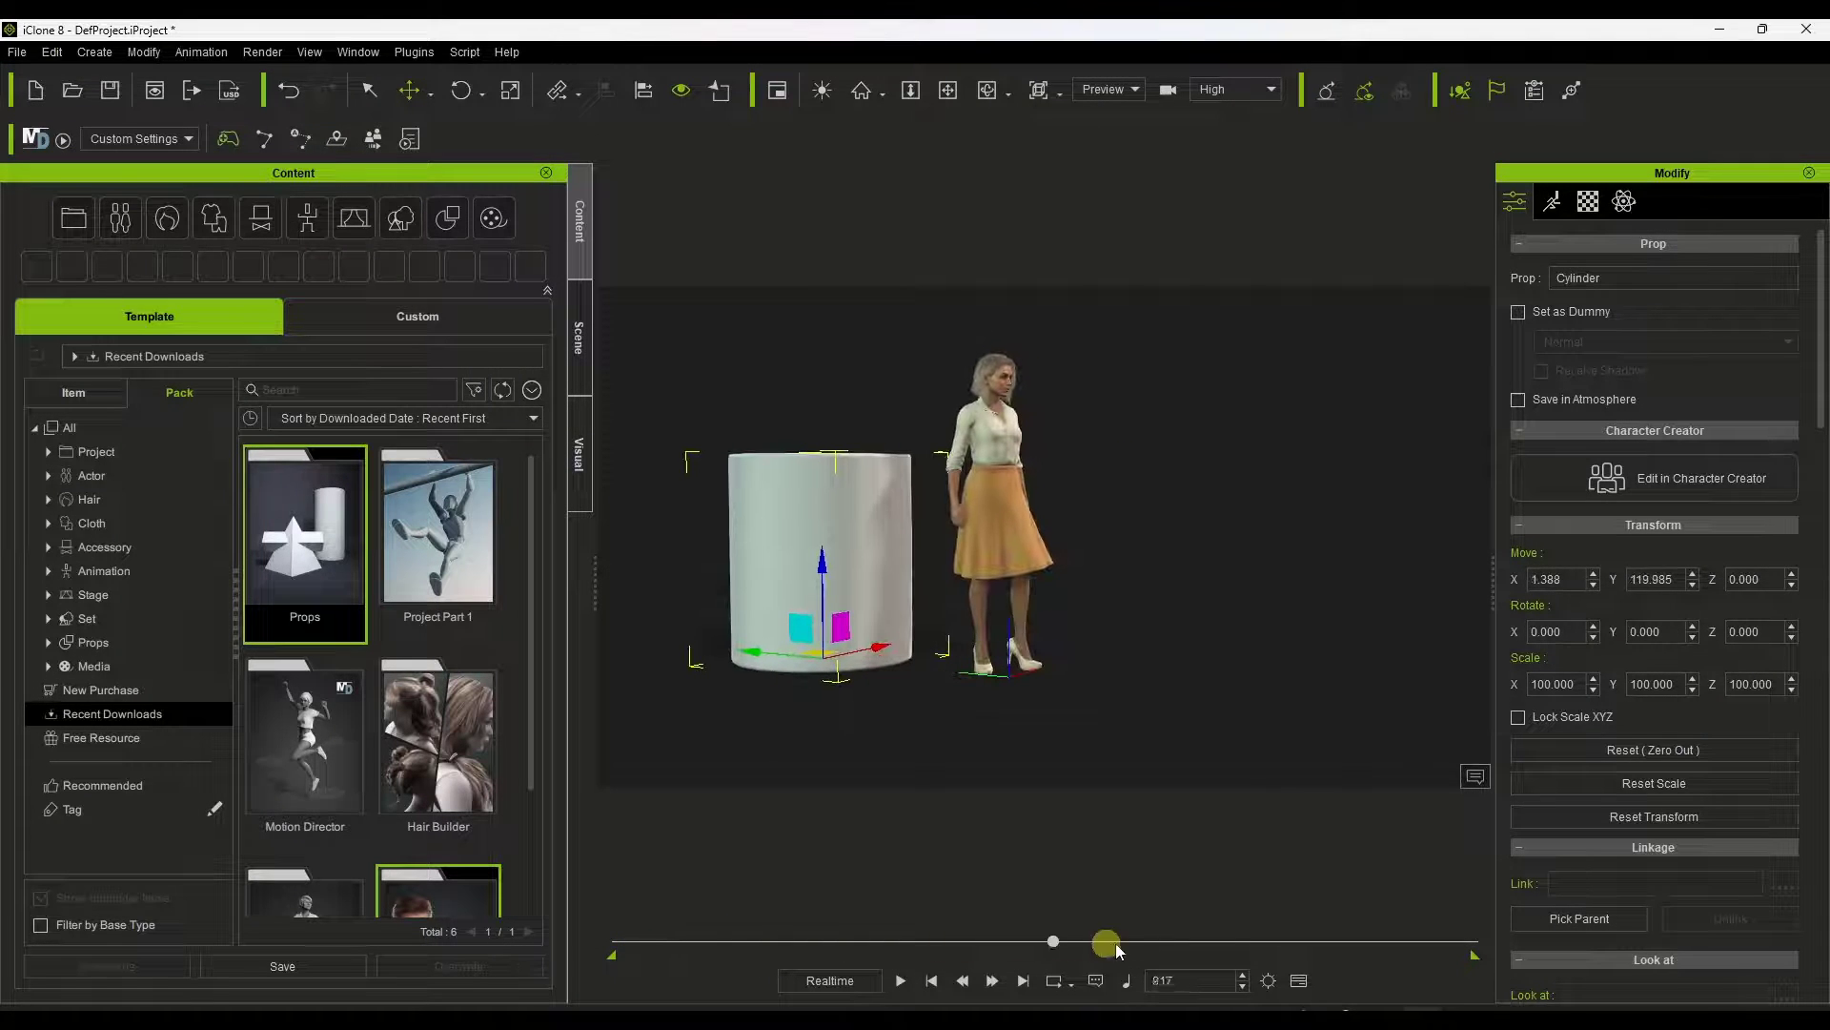
pyautogui.moveTo(780, 944); pyautogui.dragTo(614, 947)
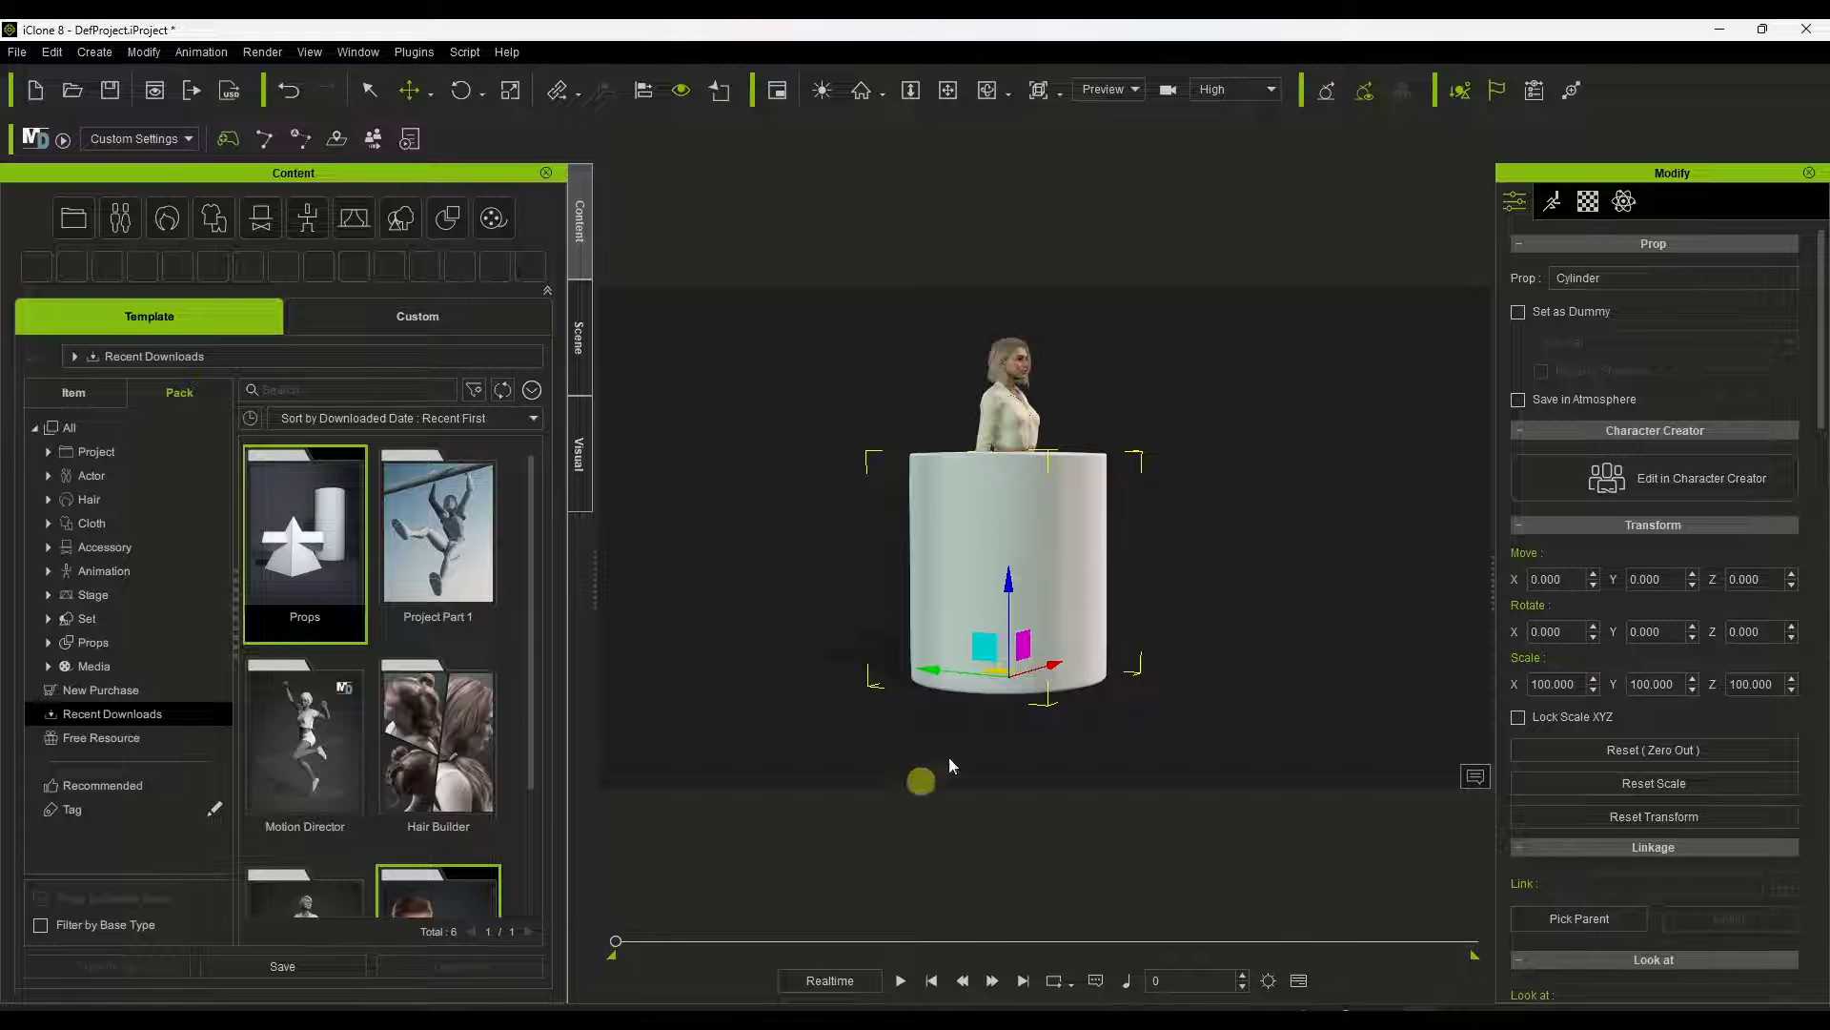
pyautogui.moveTo(1111, 578); pyautogui.dragTo(901, 667, button='right')
# Move the cylinder farther from Camila to about X -124, Y 115 at a later time and set the playhead to frame 1073
pyautogui.moveTo(637, 950); pyautogui.dragTo(820, 949)
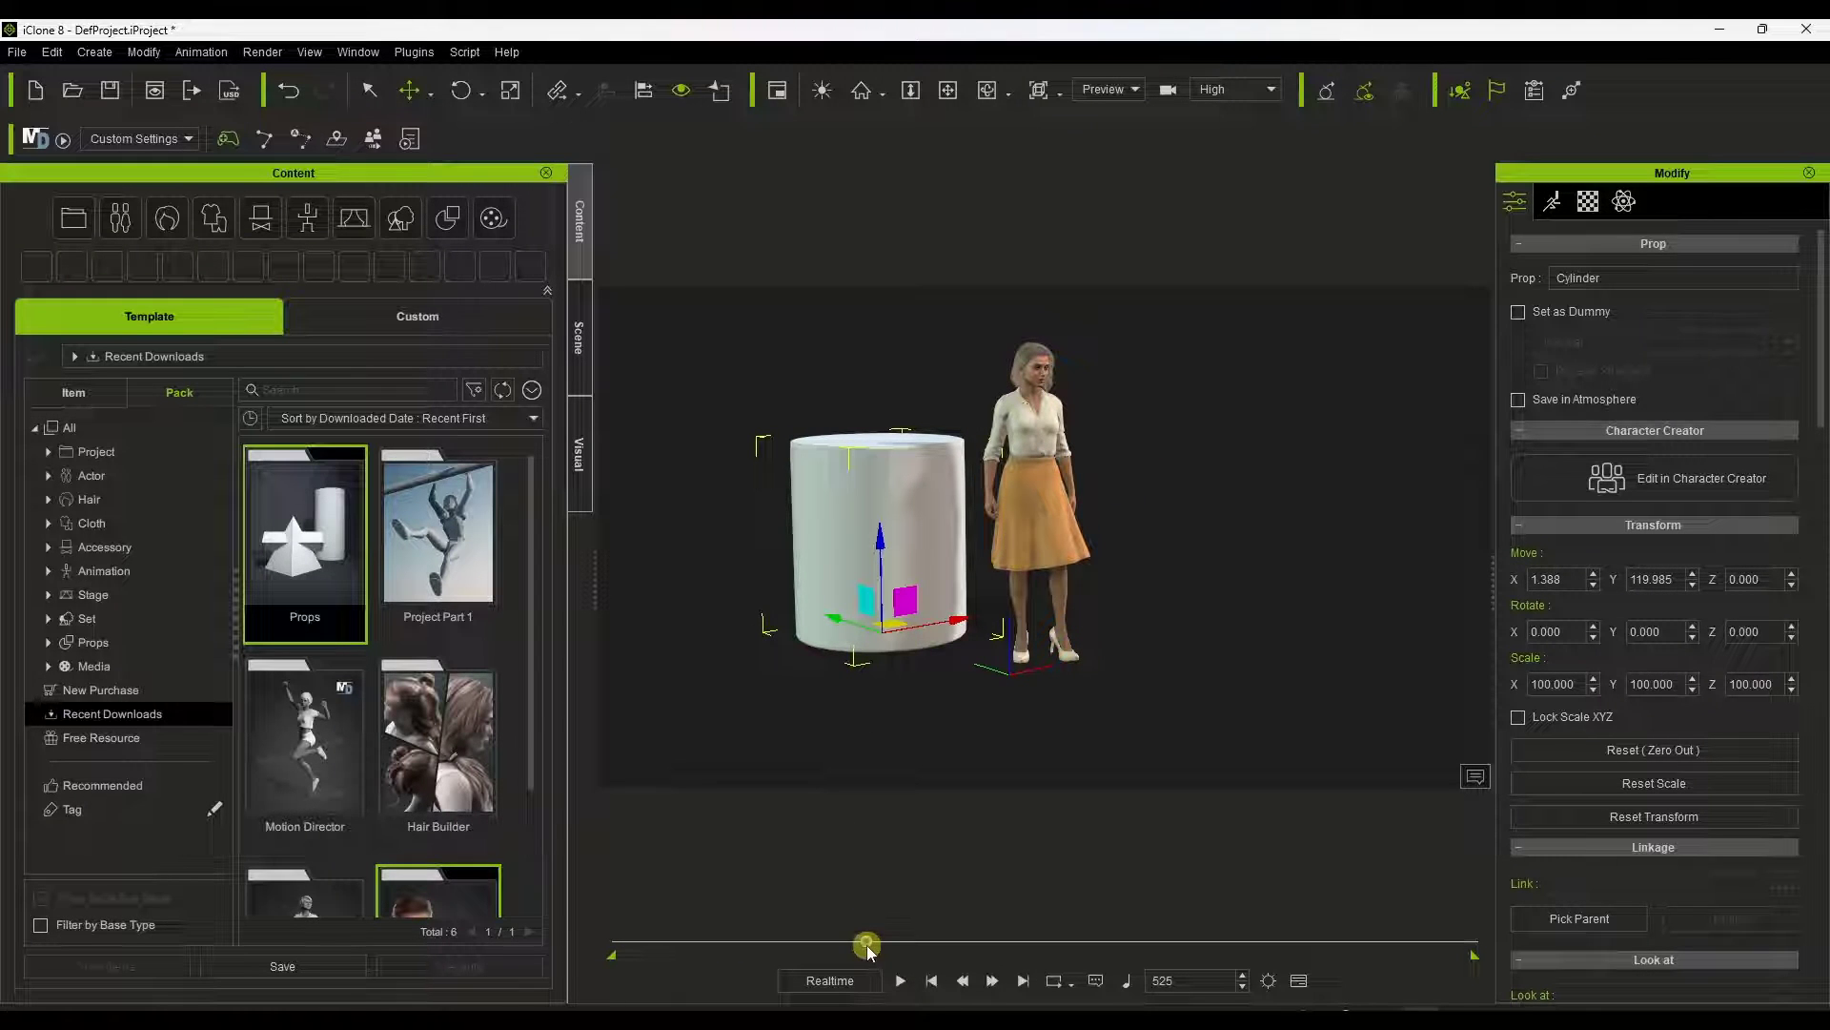
pyautogui.moveTo(900, 625); pyautogui.dragTo(699, 662)
pyautogui.moveTo(1123, 944)
pyautogui.mouseDown()
pyautogui.moveTo(658, 946)
pyautogui.moveTo(1163, 944)
pyautogui.moveTo(626, 947)
pyautogui.moveTo(1130, 951)
pyautogui.mouseUp()
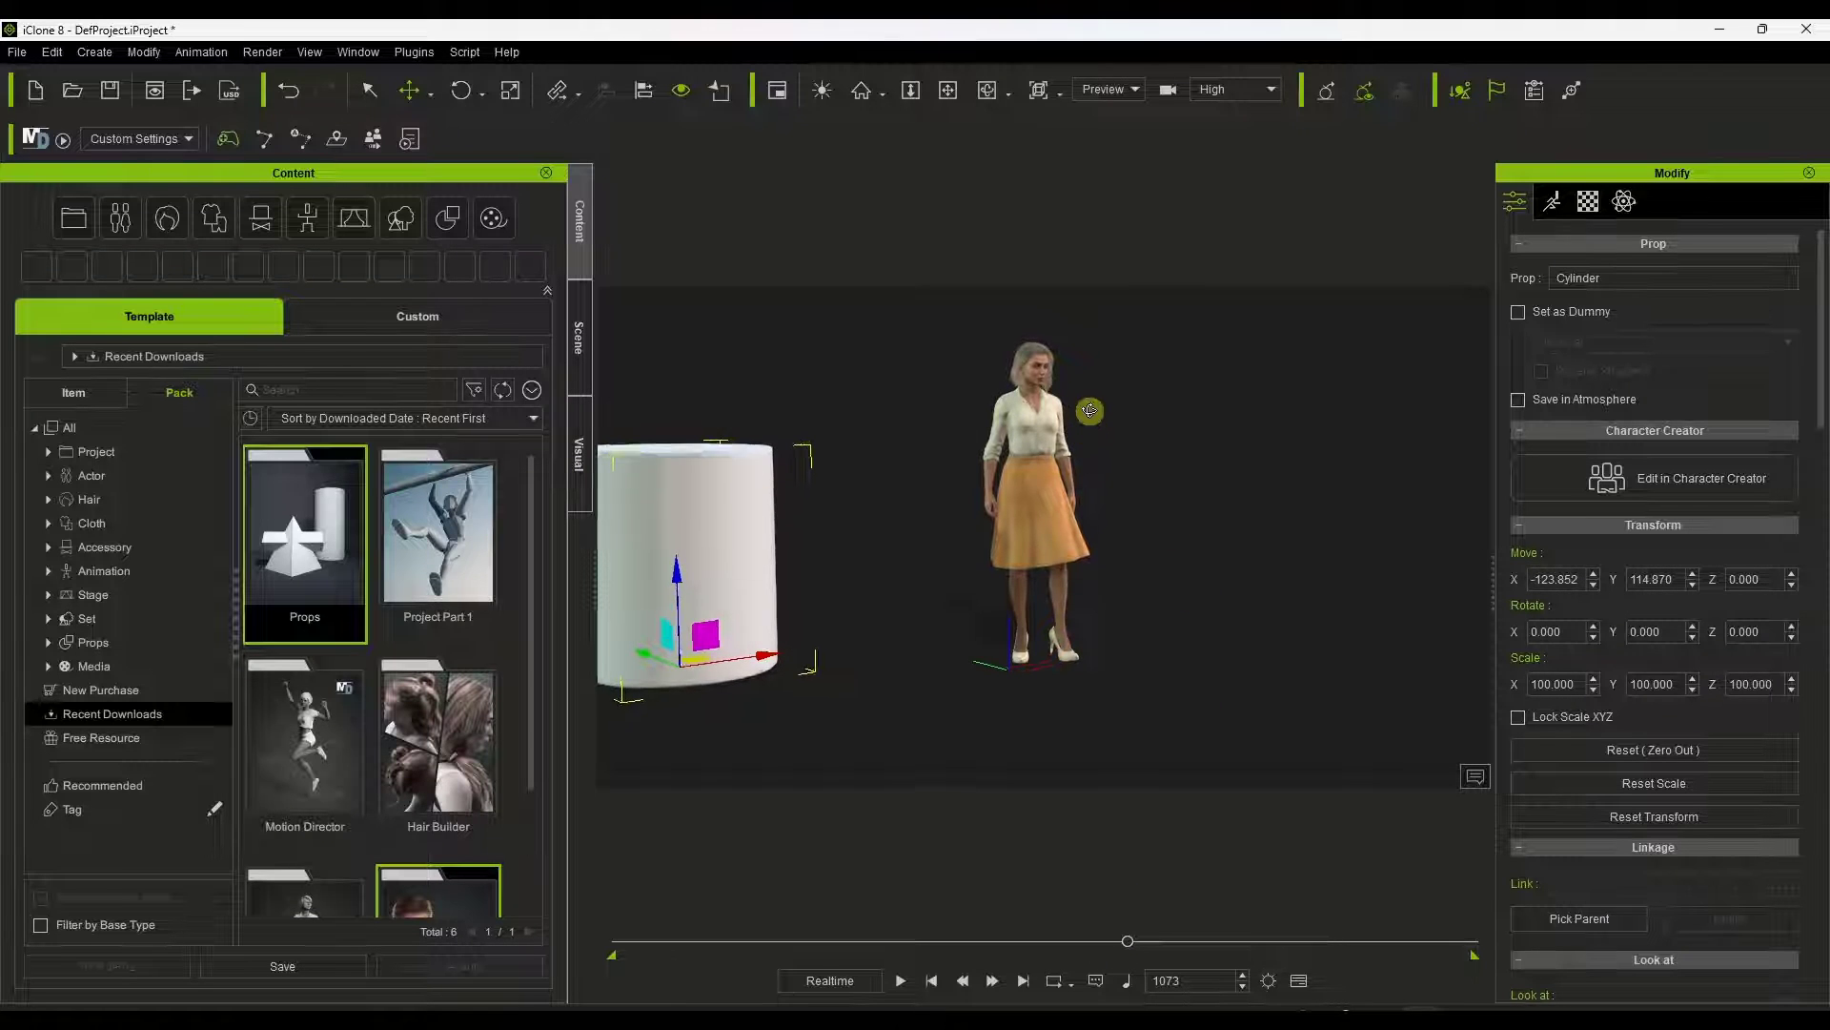
# Select Camila, frame her face, and look through her body, facial and morph motion tools
pyautogui.click(1028, 400)
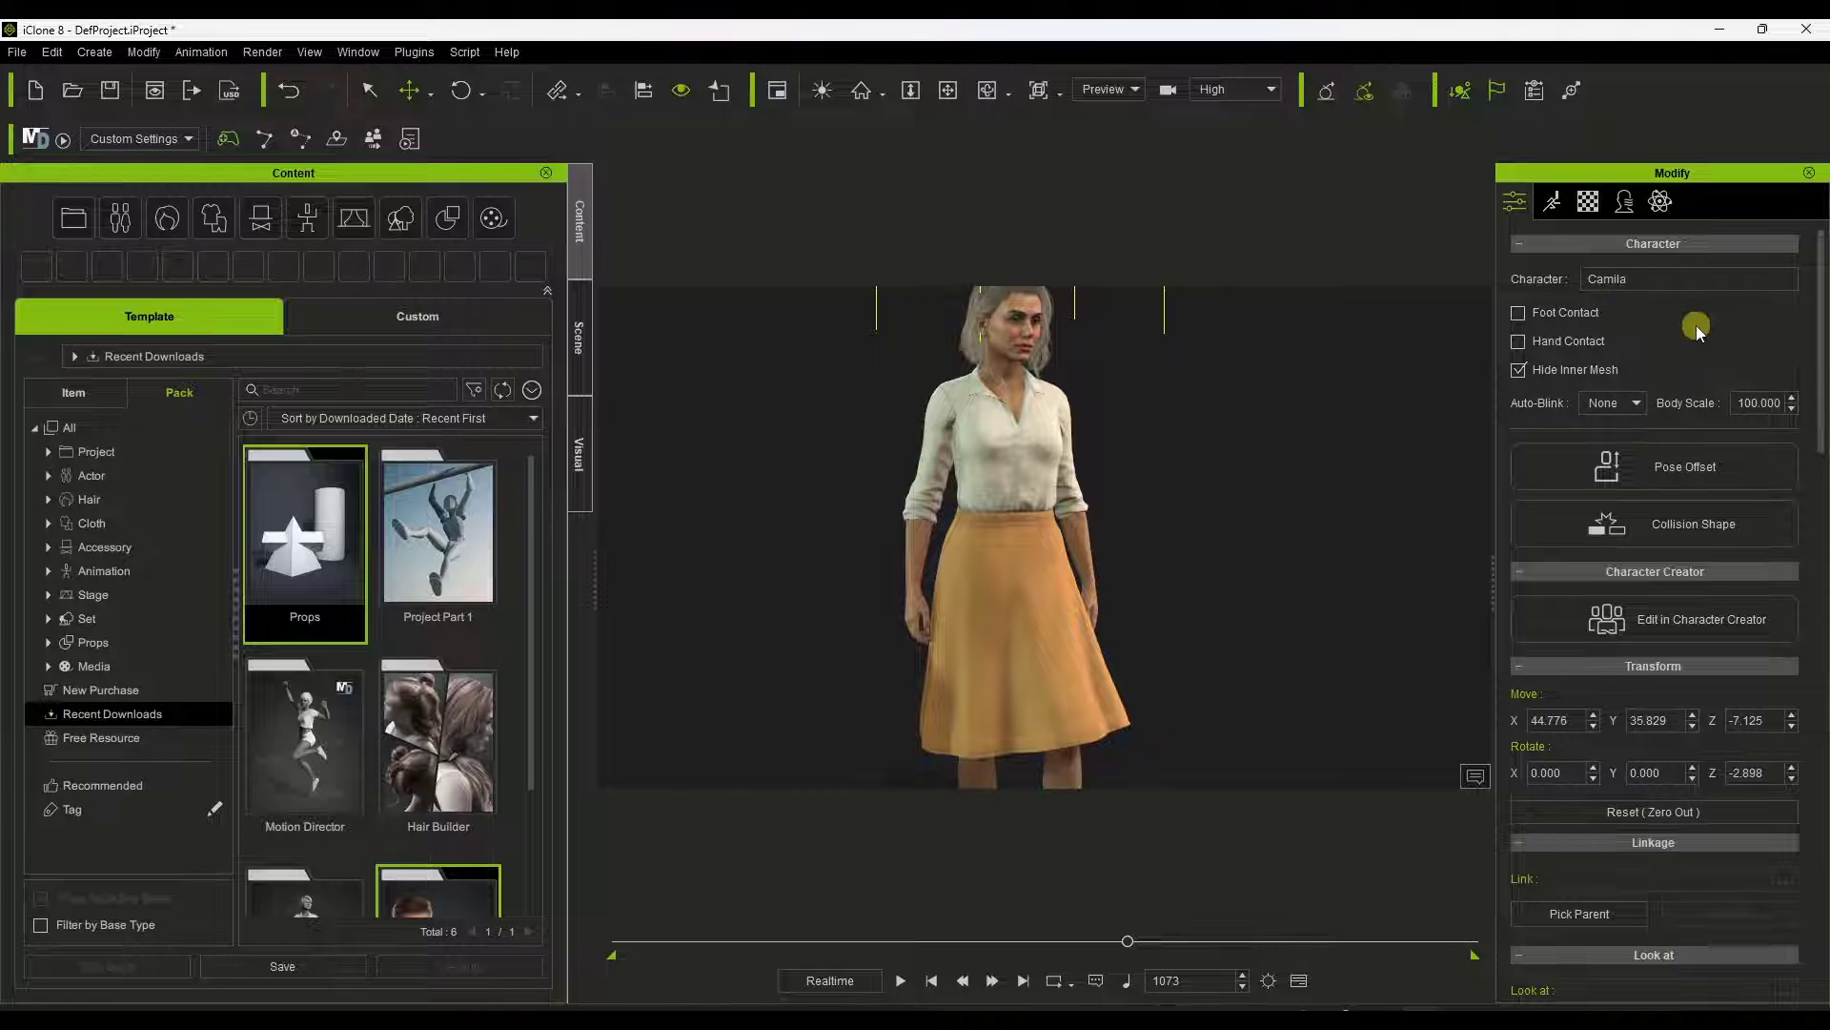
pyautogui.moveTo(1130, 592); pyautogui.dragTo(1152, 439, button='right')
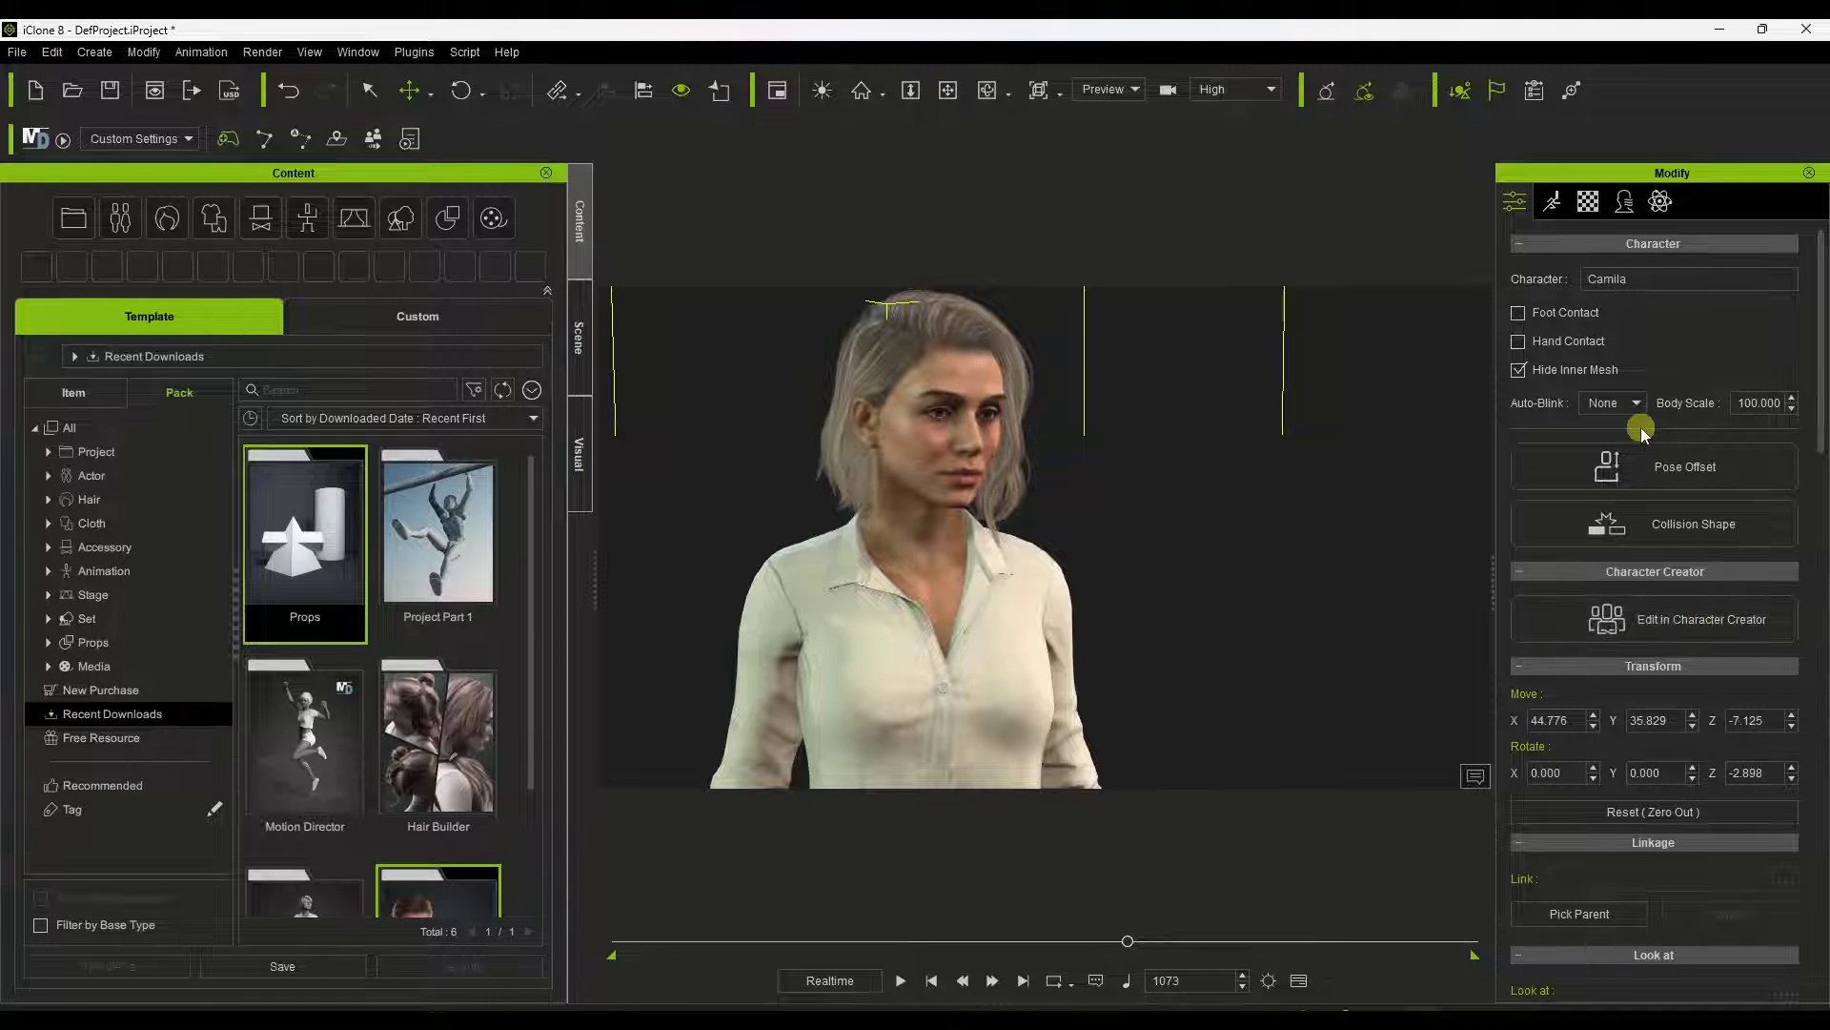
pyautogui.click(1551, 201)
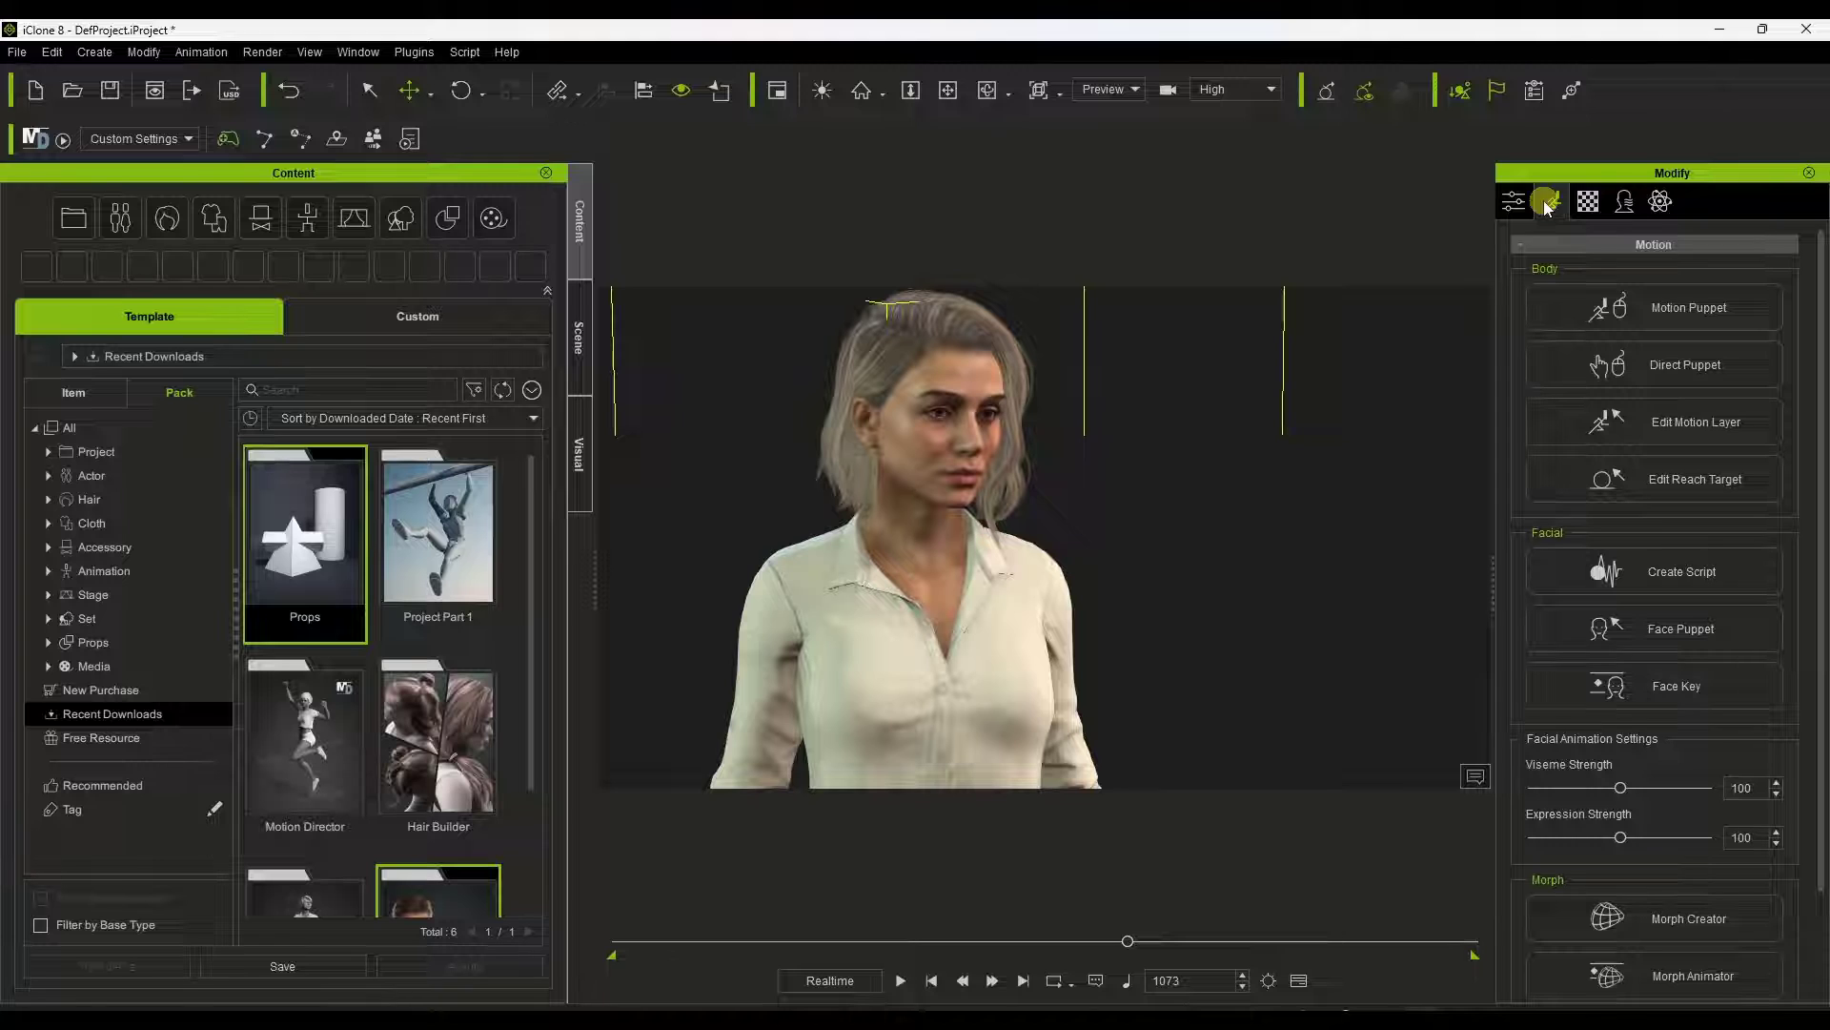
pyautogui.scroll(-2, 1636, 705)
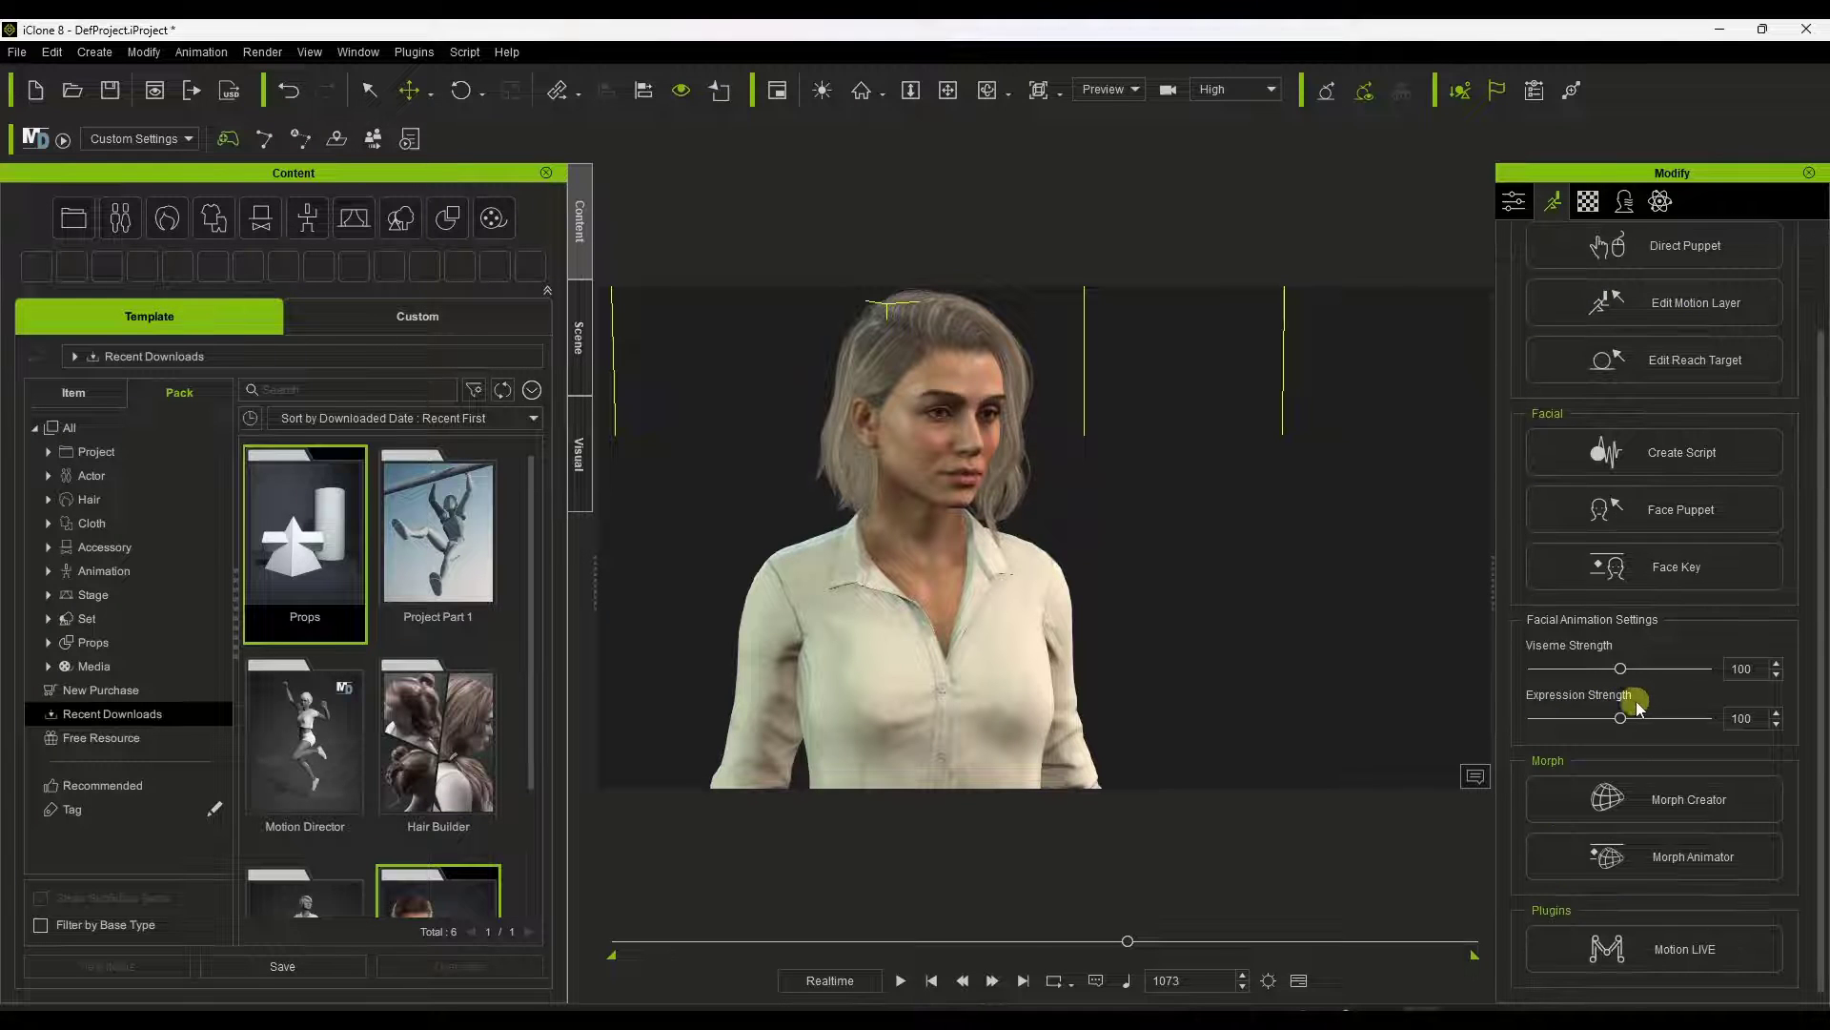
# Show Camila's material list at full width and examine the texture and shader settings of the Std_Skin_Head material
pyautogui.click(1590, 206)
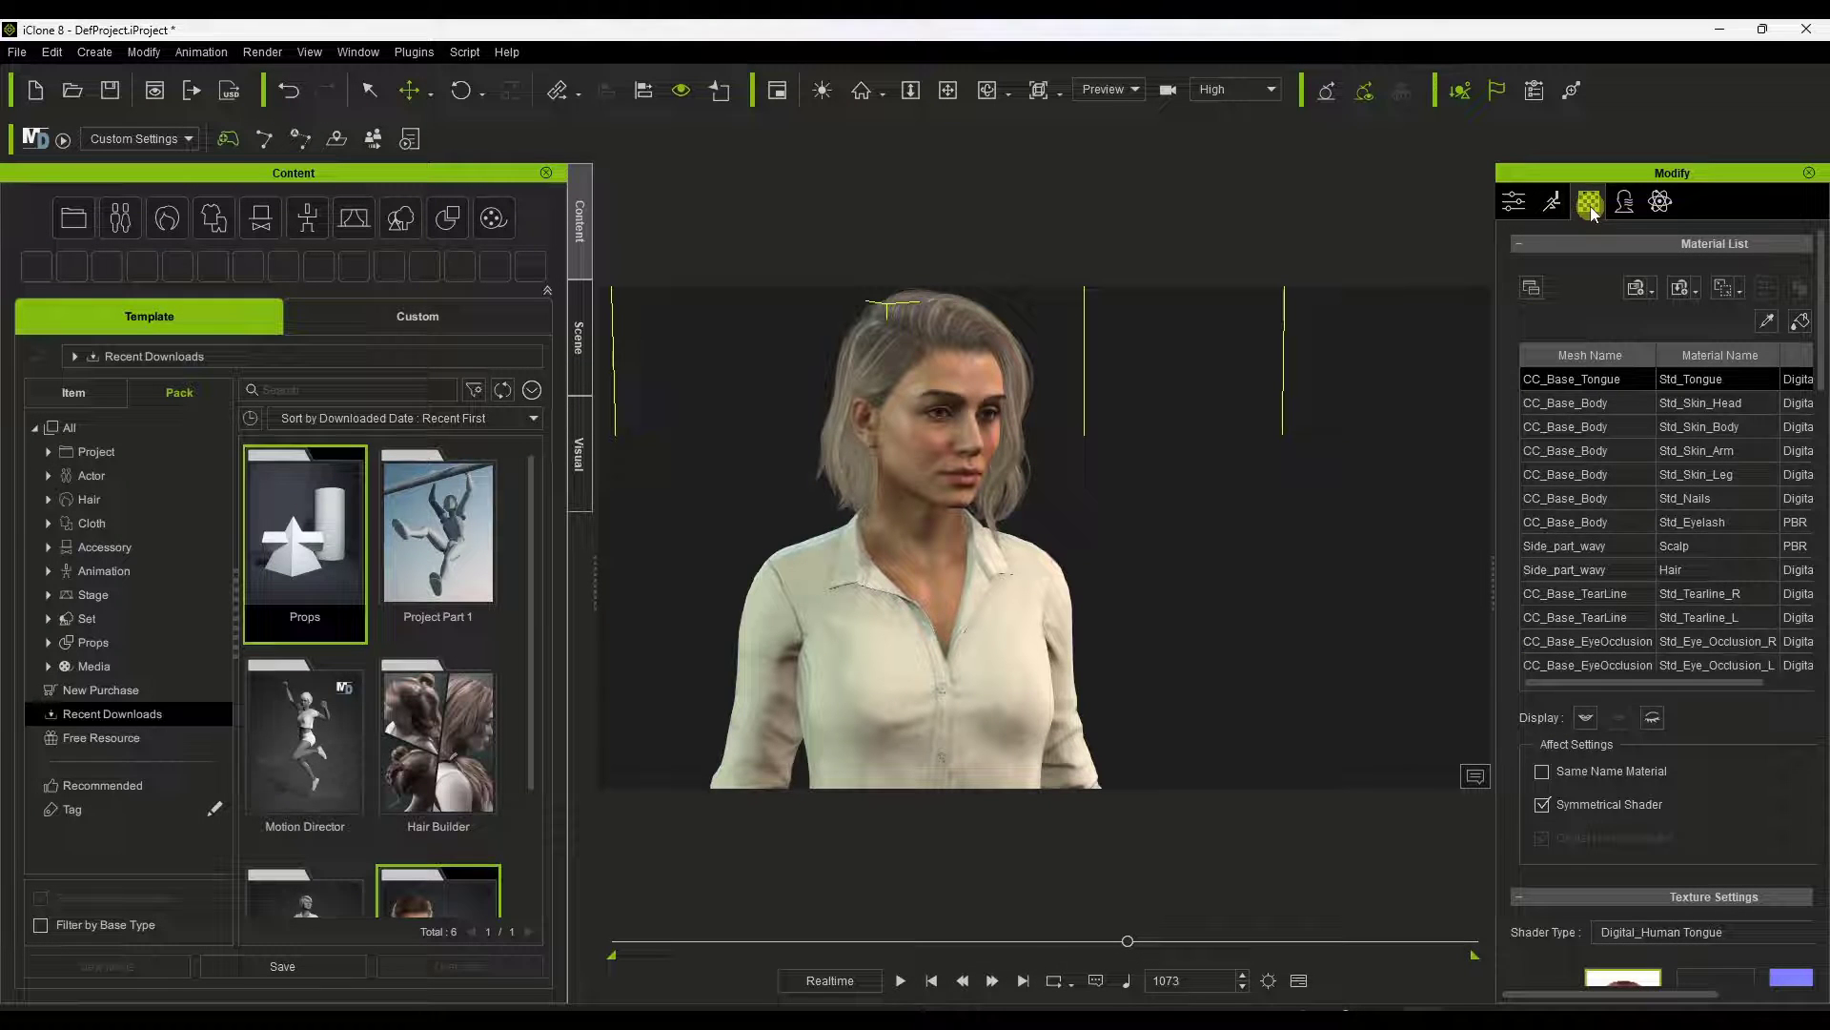
pyautogui.moveTo(1495, 485); pyautogui.dragTo(1335, 486)
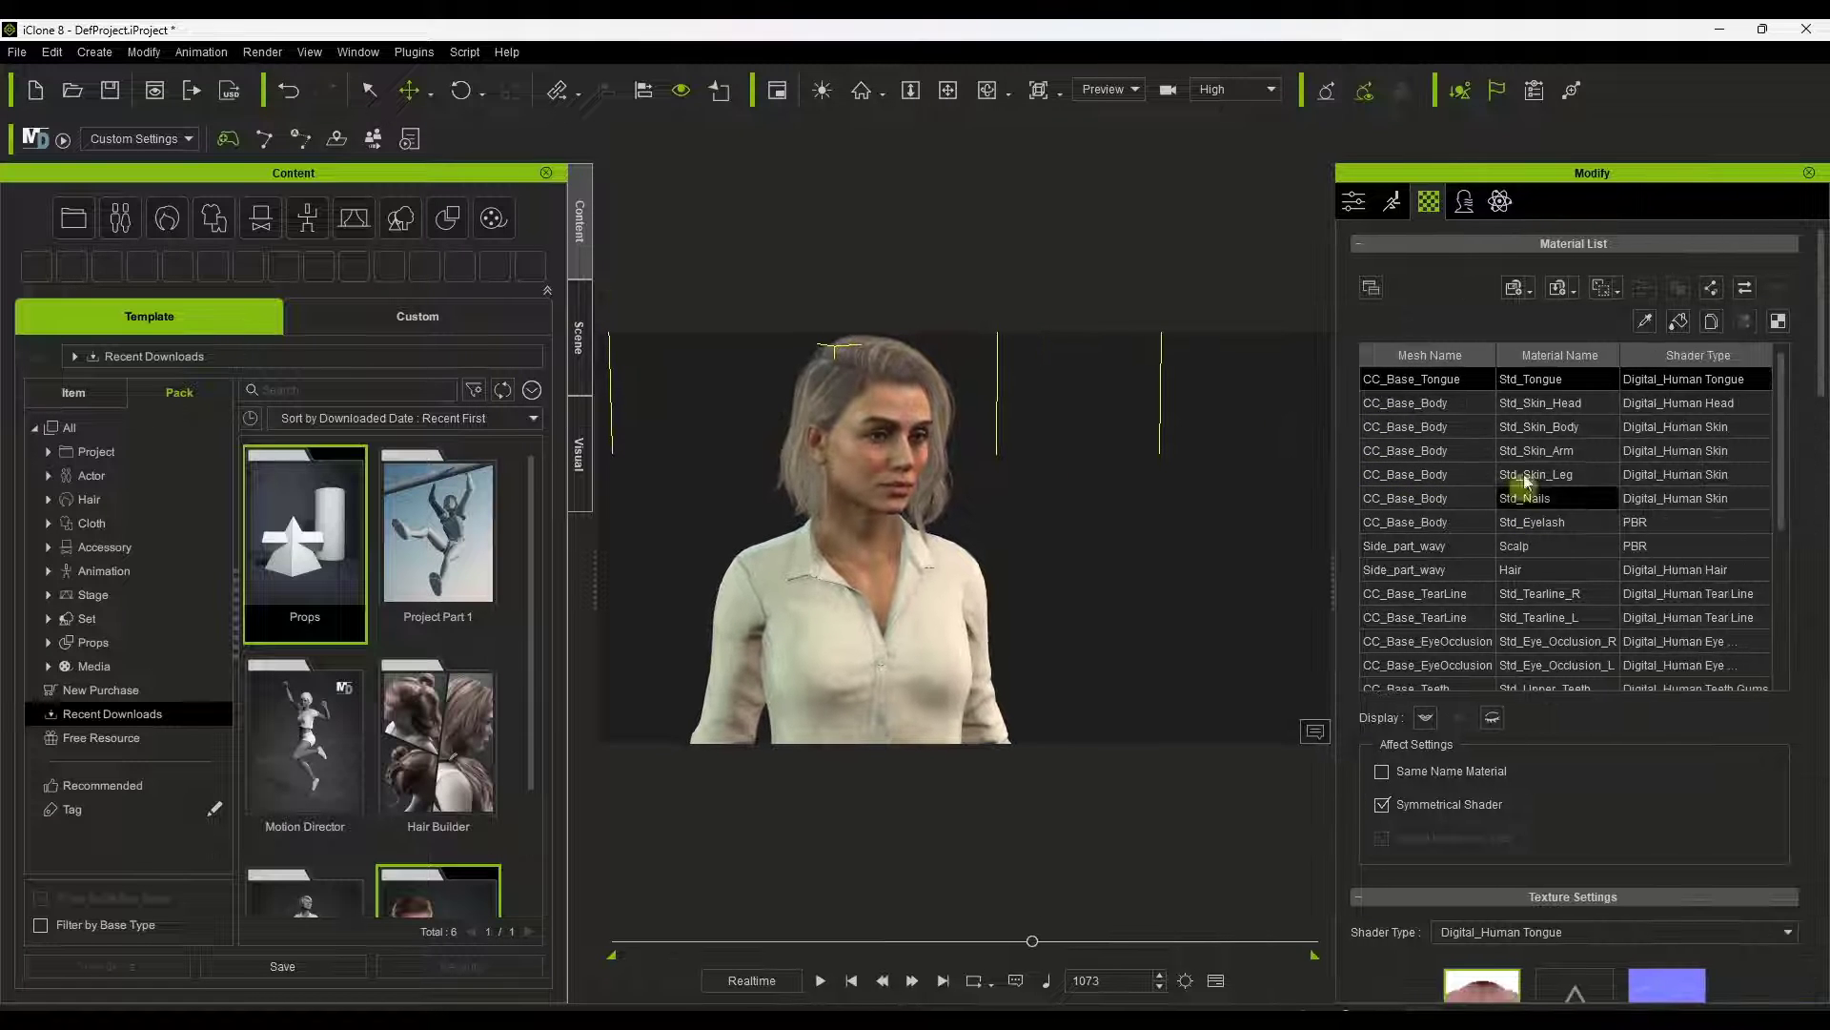
pyautogui.click(1539, 405)
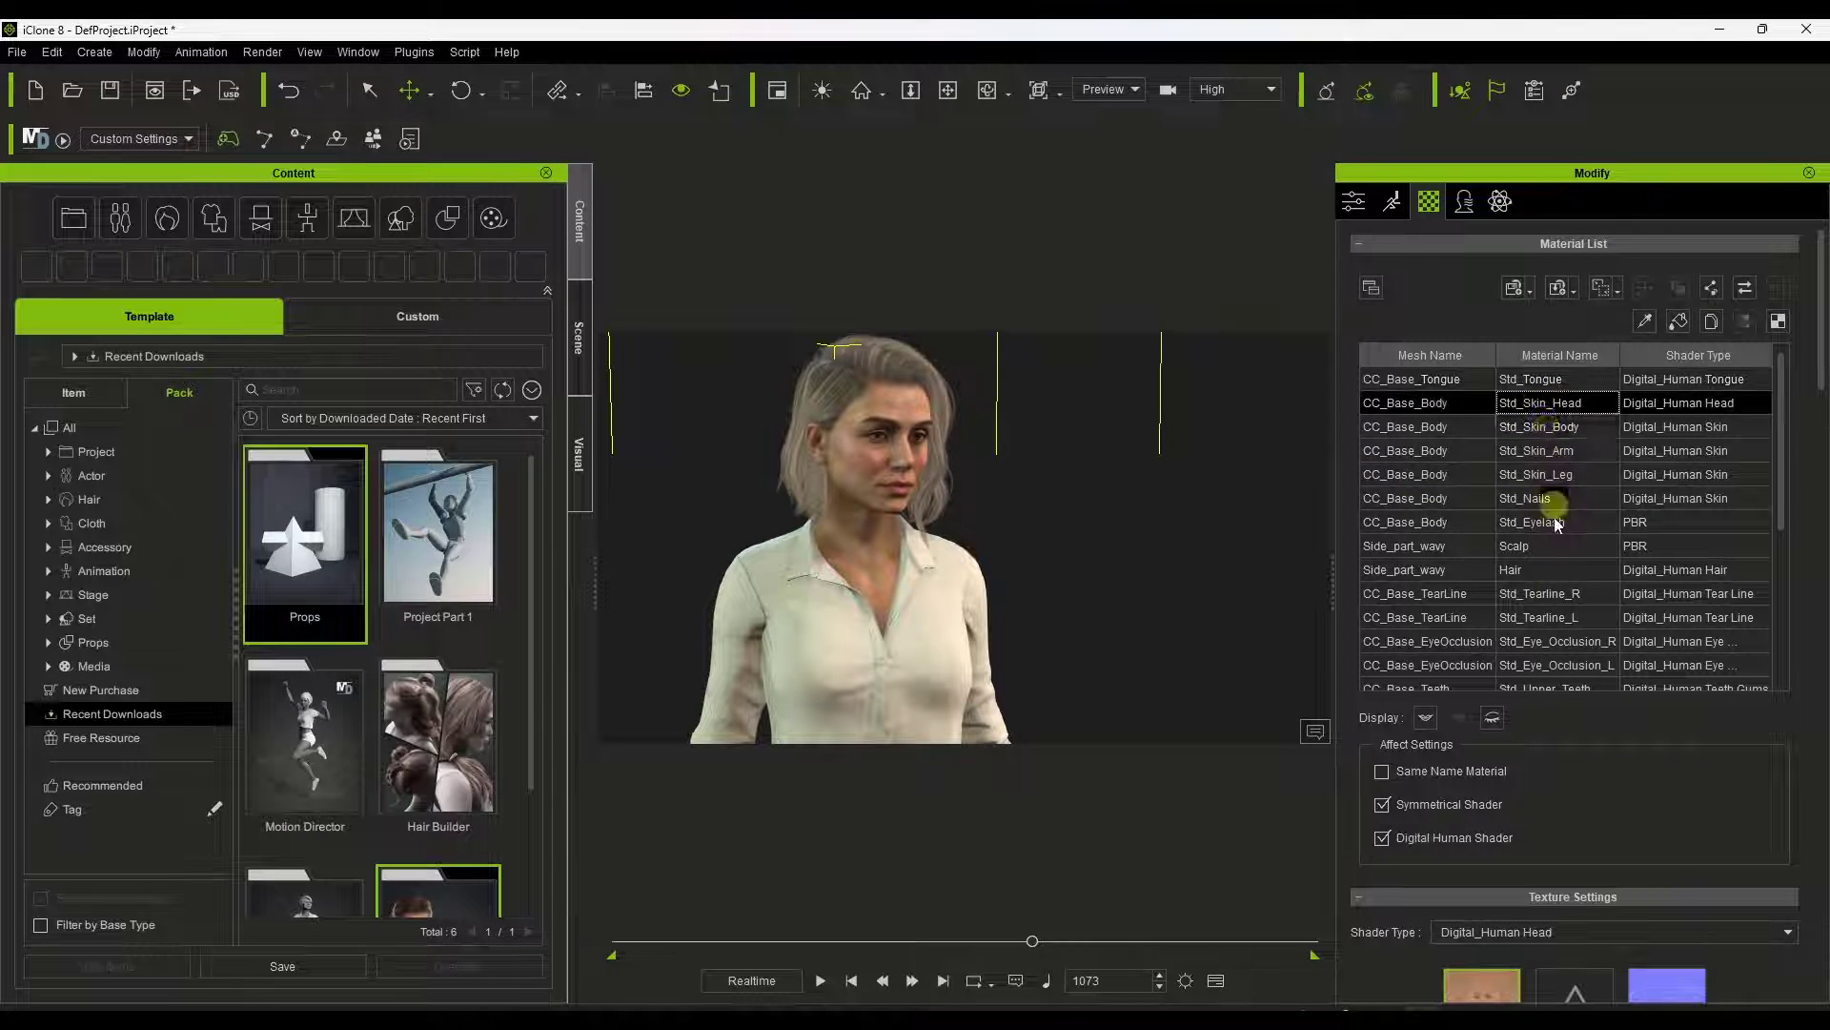
pyautogui.scroll(-10, 1515, 630)
pyautogui.scroll(-8, 1417, 636)
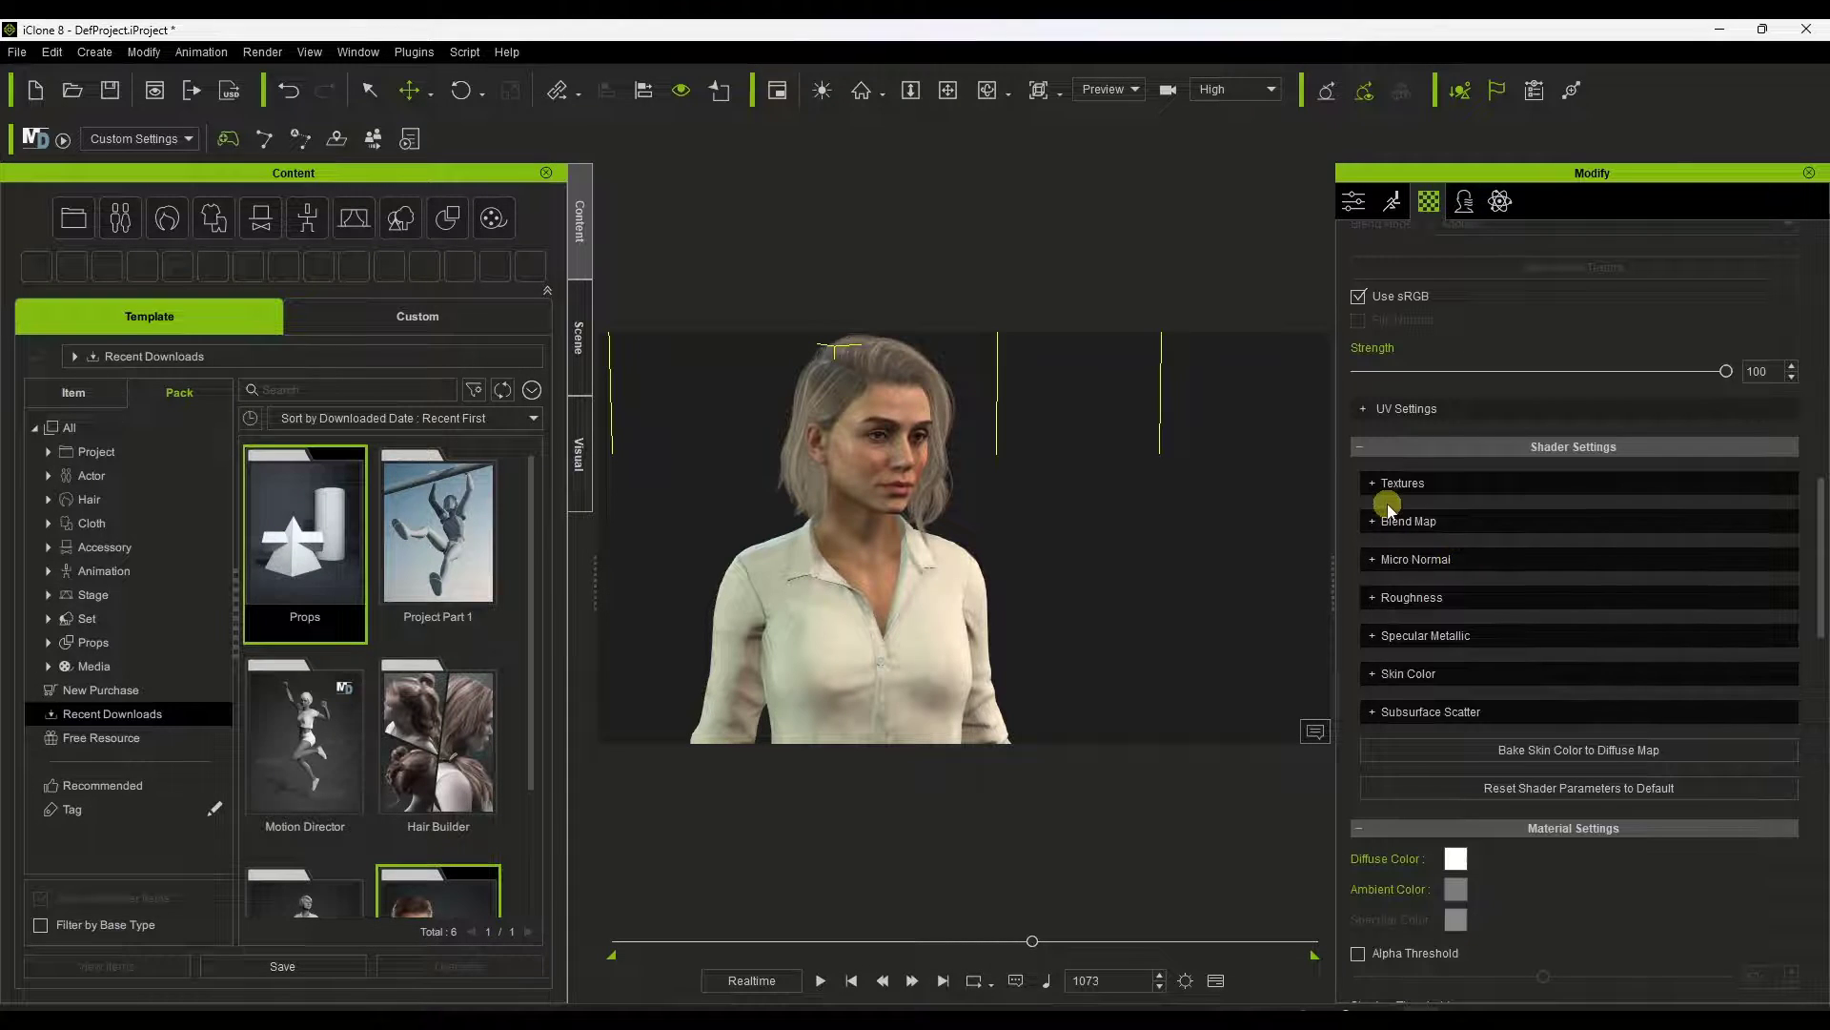
# Activate Skin Color and its Color Adjustment for the head skin material, and raise Red to about 47.9
pyautogui.click(1373, 673)
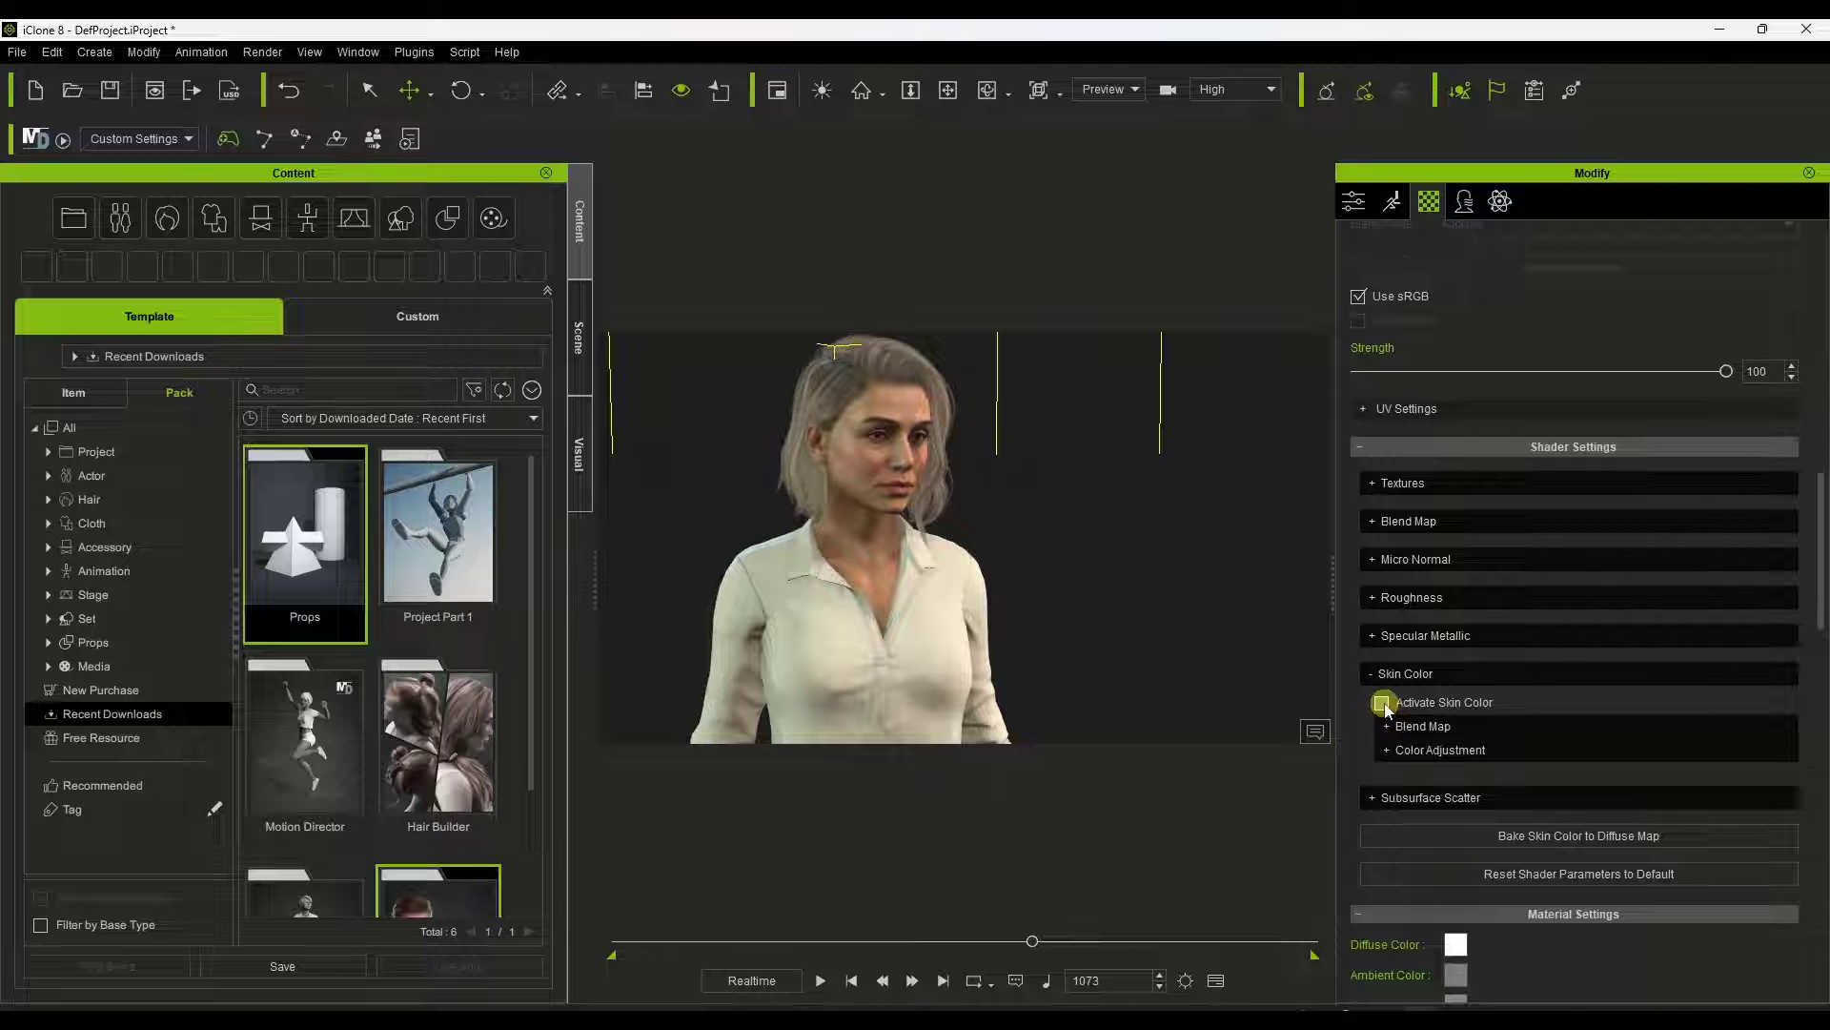
pyautogui.doubleClick(879, 498)
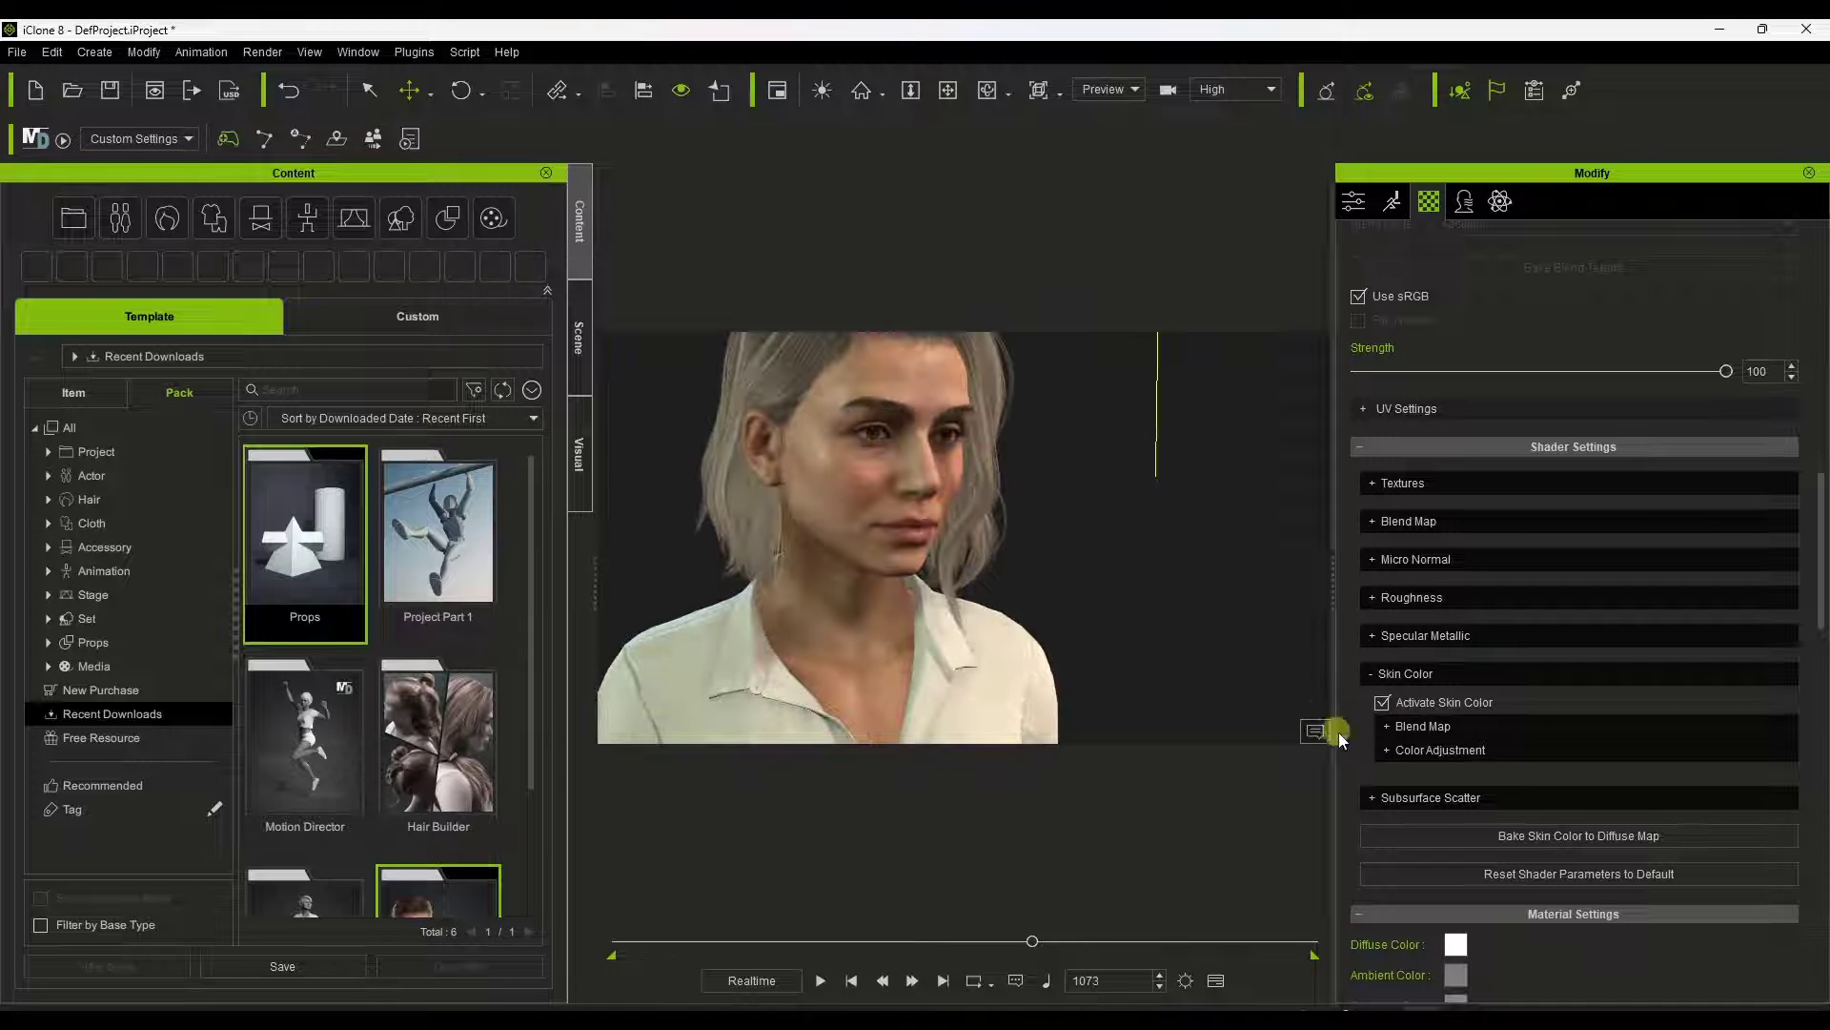
pyautogui.click(1388, 750)
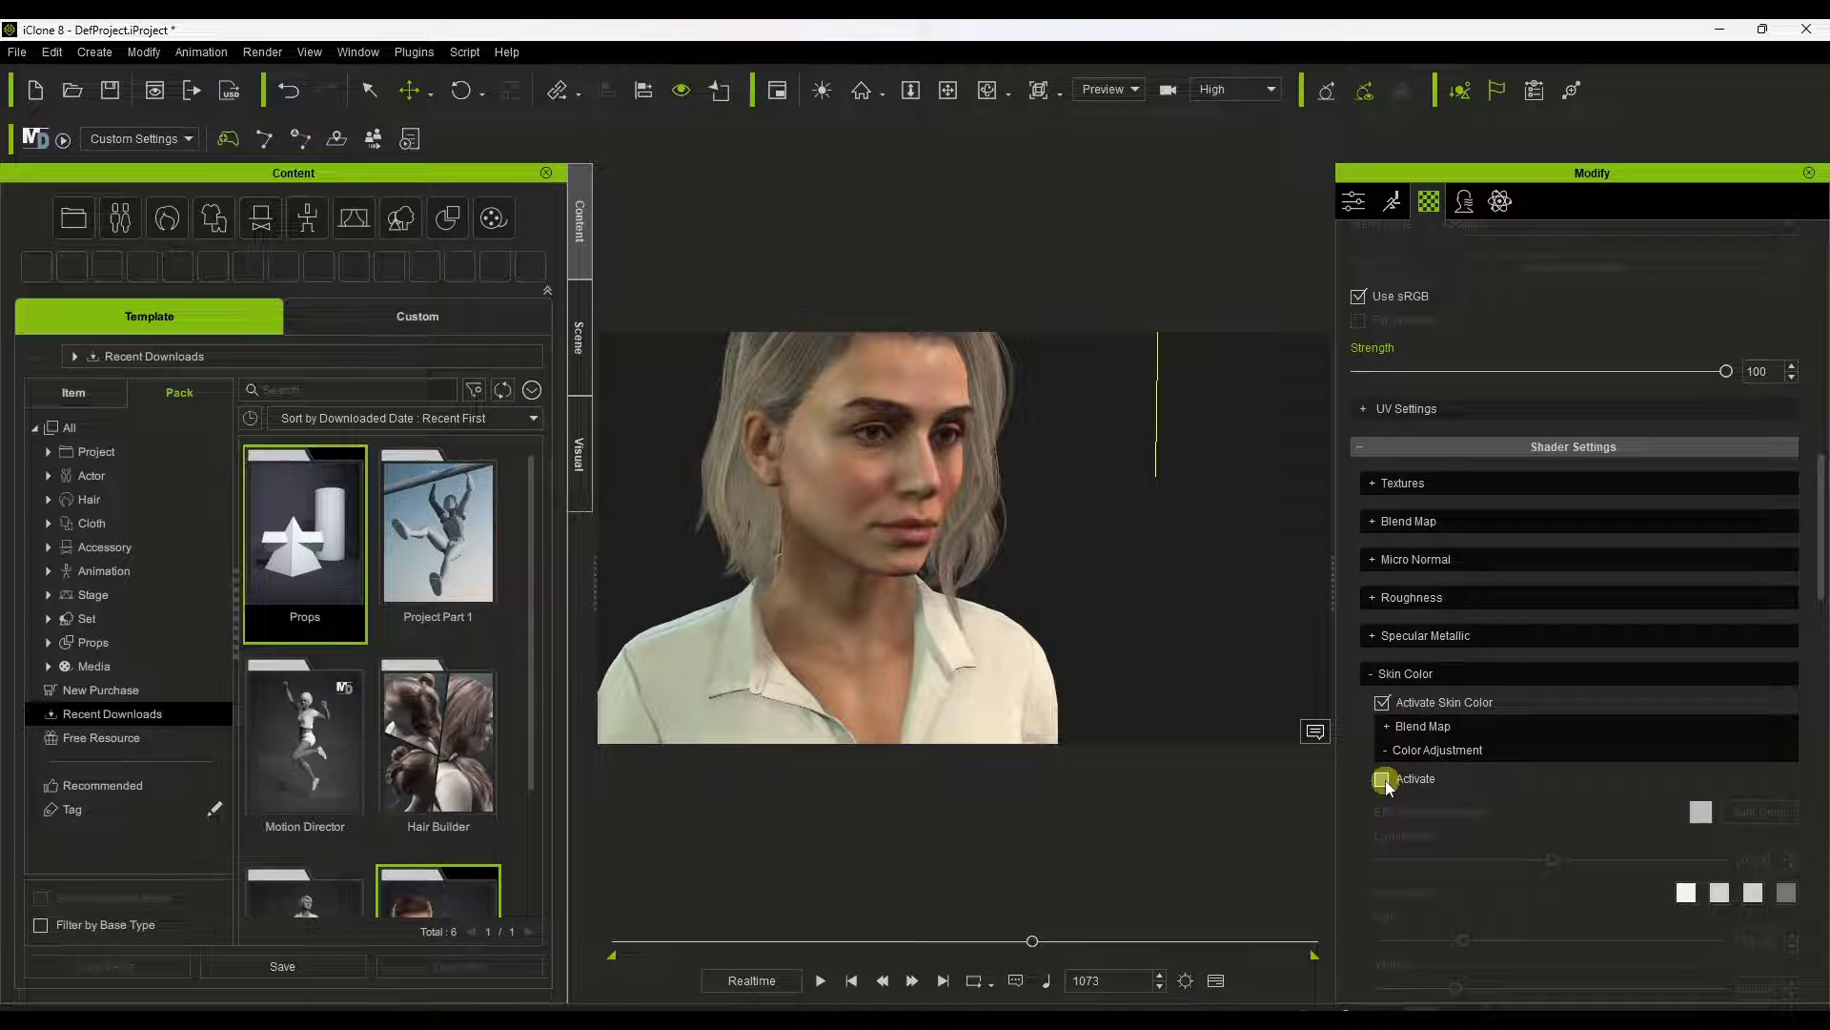
pyautogui.click(1382, 780)
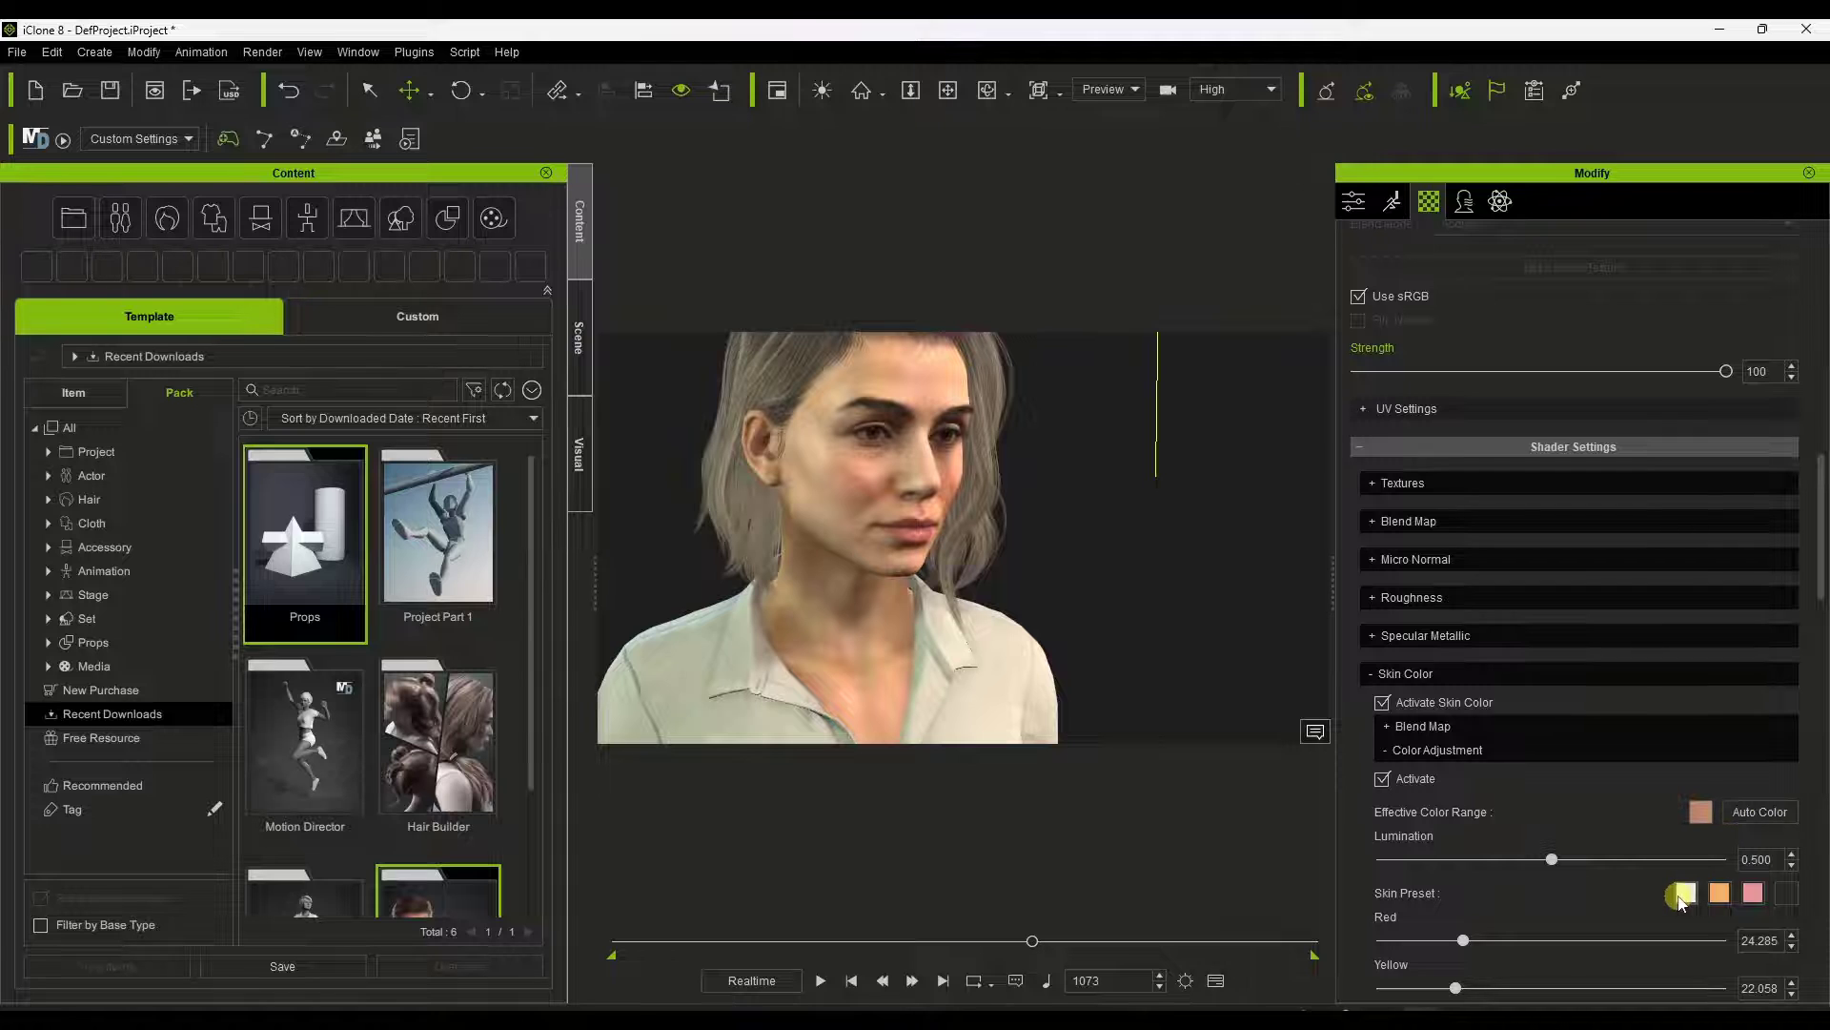
pyautogui.moveTo(1465, 945); pyautogui.dragTo(1543, 931)
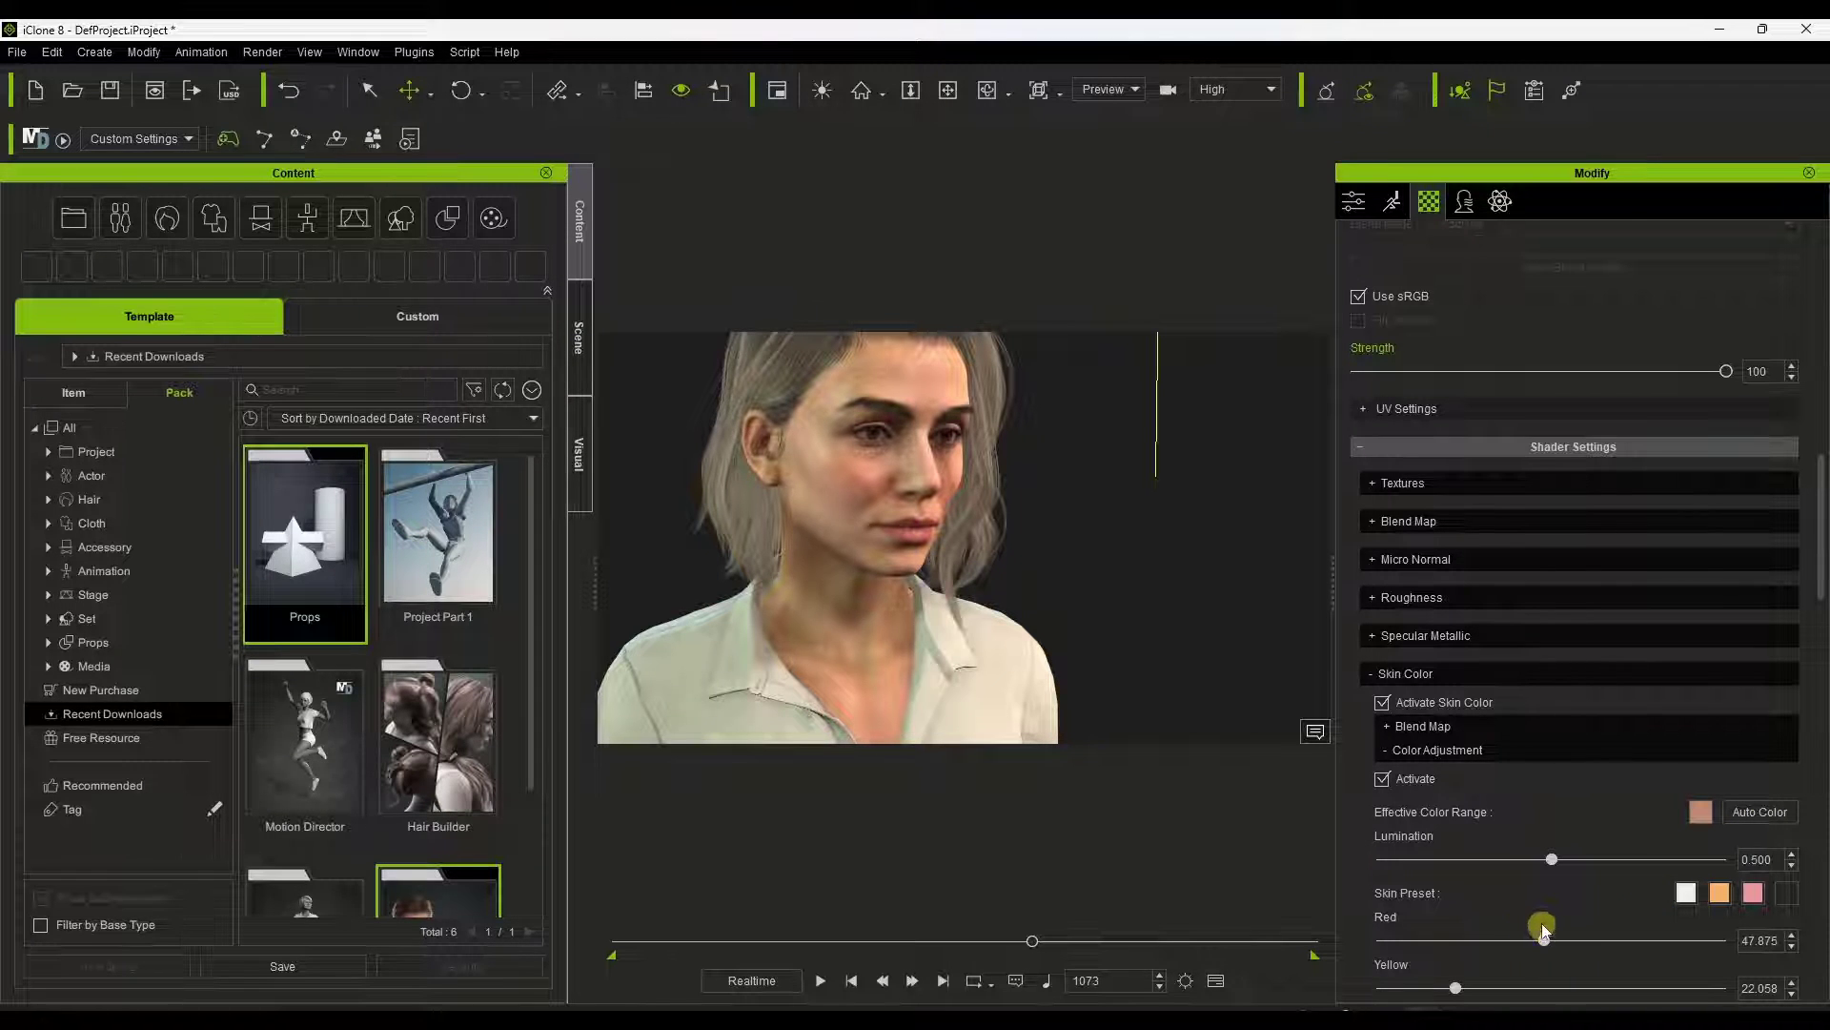
# Examine Camila's expression wrinkle settings and the regional influence face map
pyautogui.click(1464, 201)
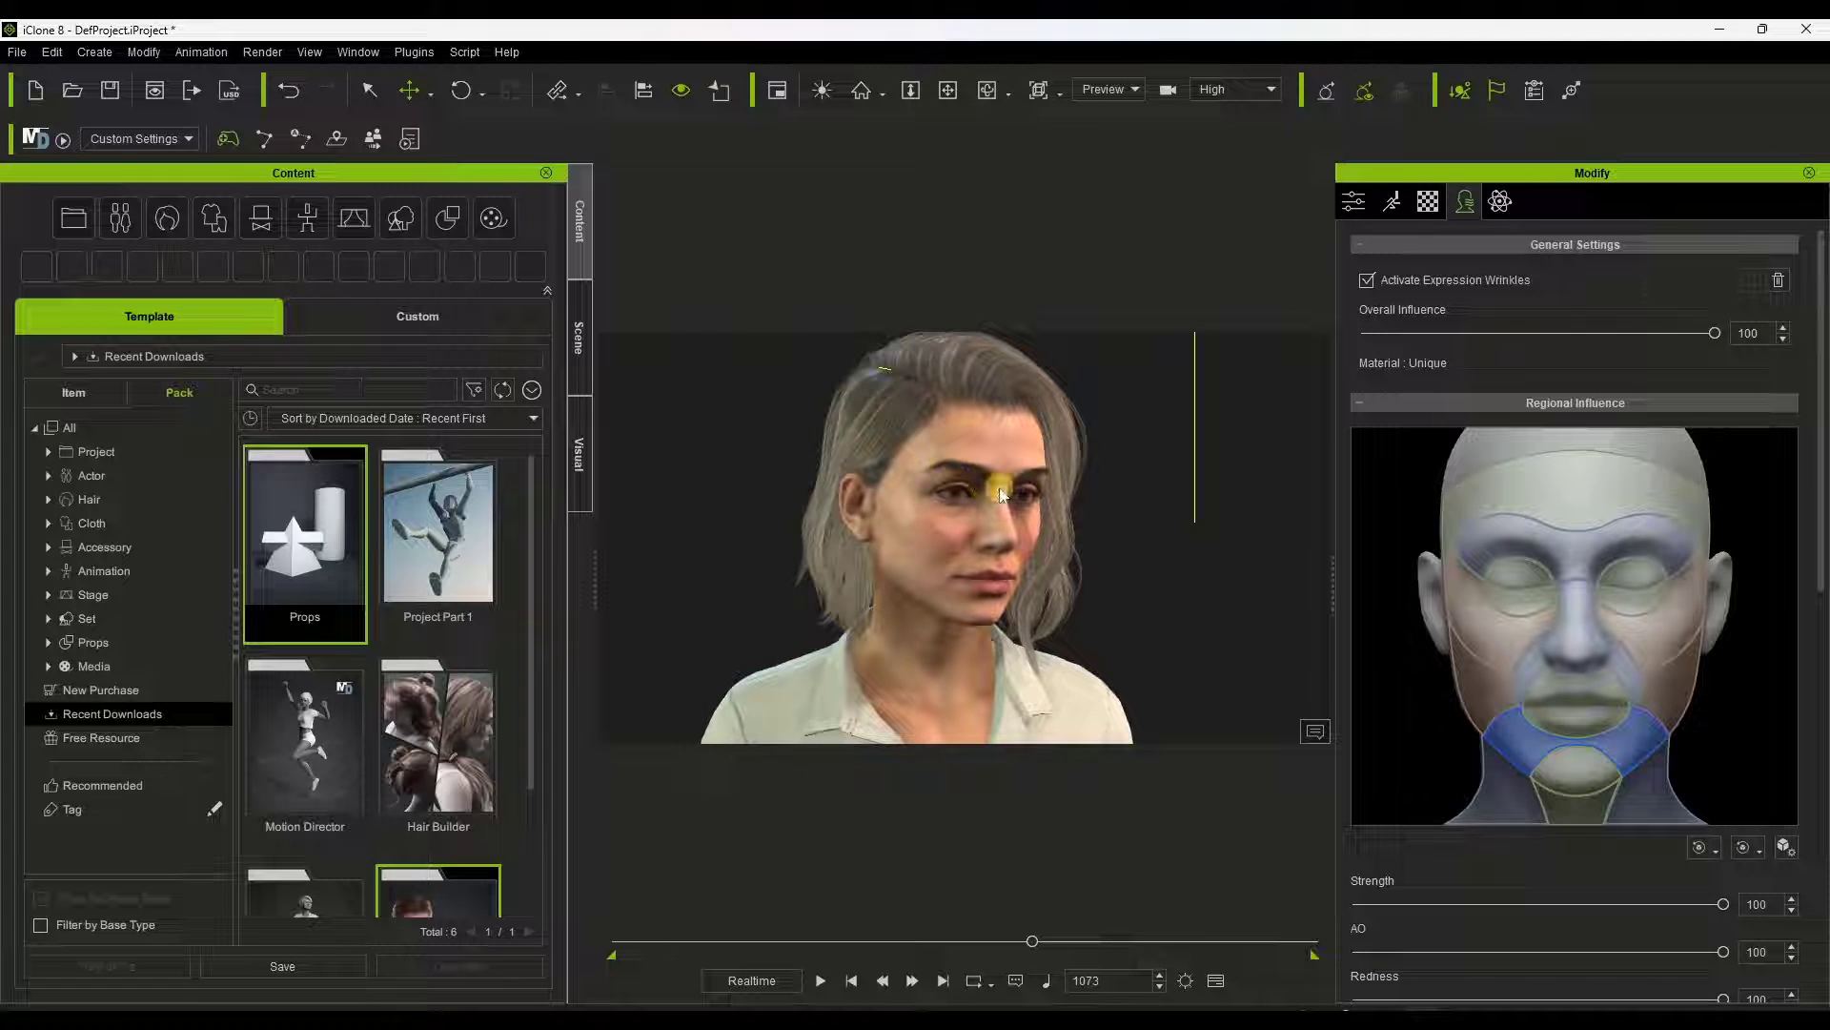
pyautogui.click(961, 436)
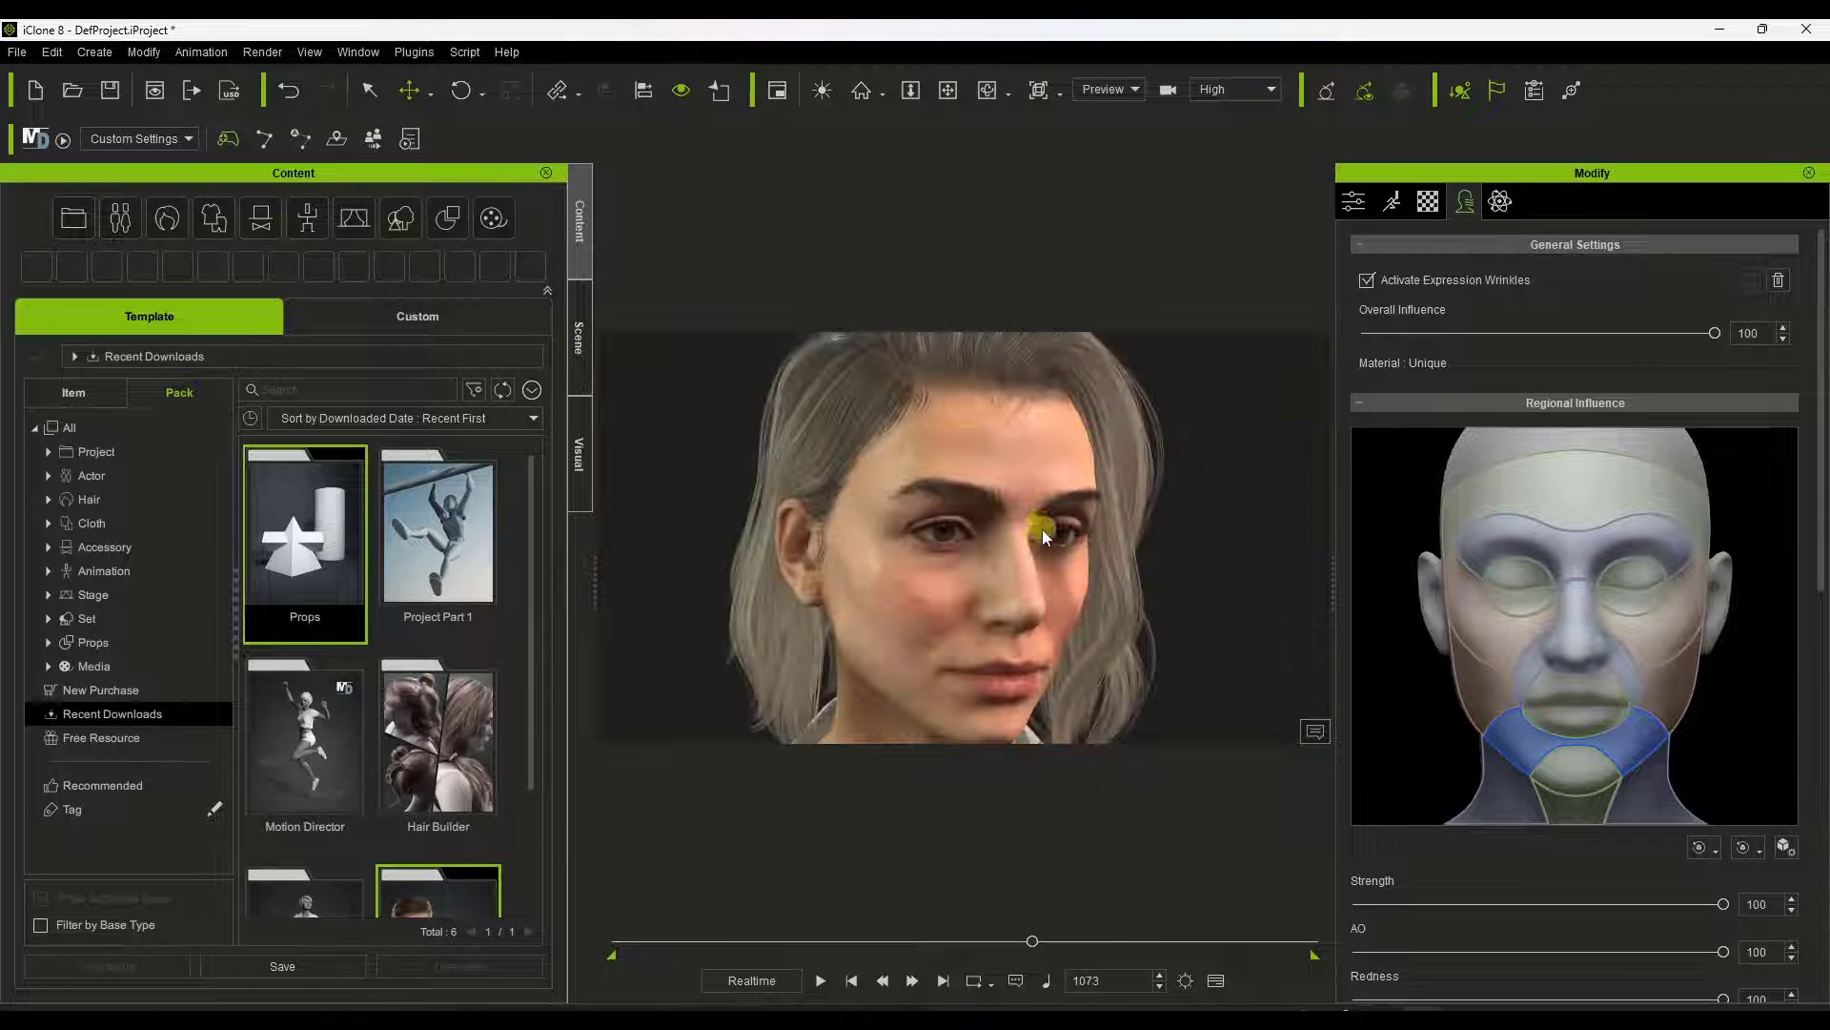
pyautogui.scroll(-3, 1039, 529)
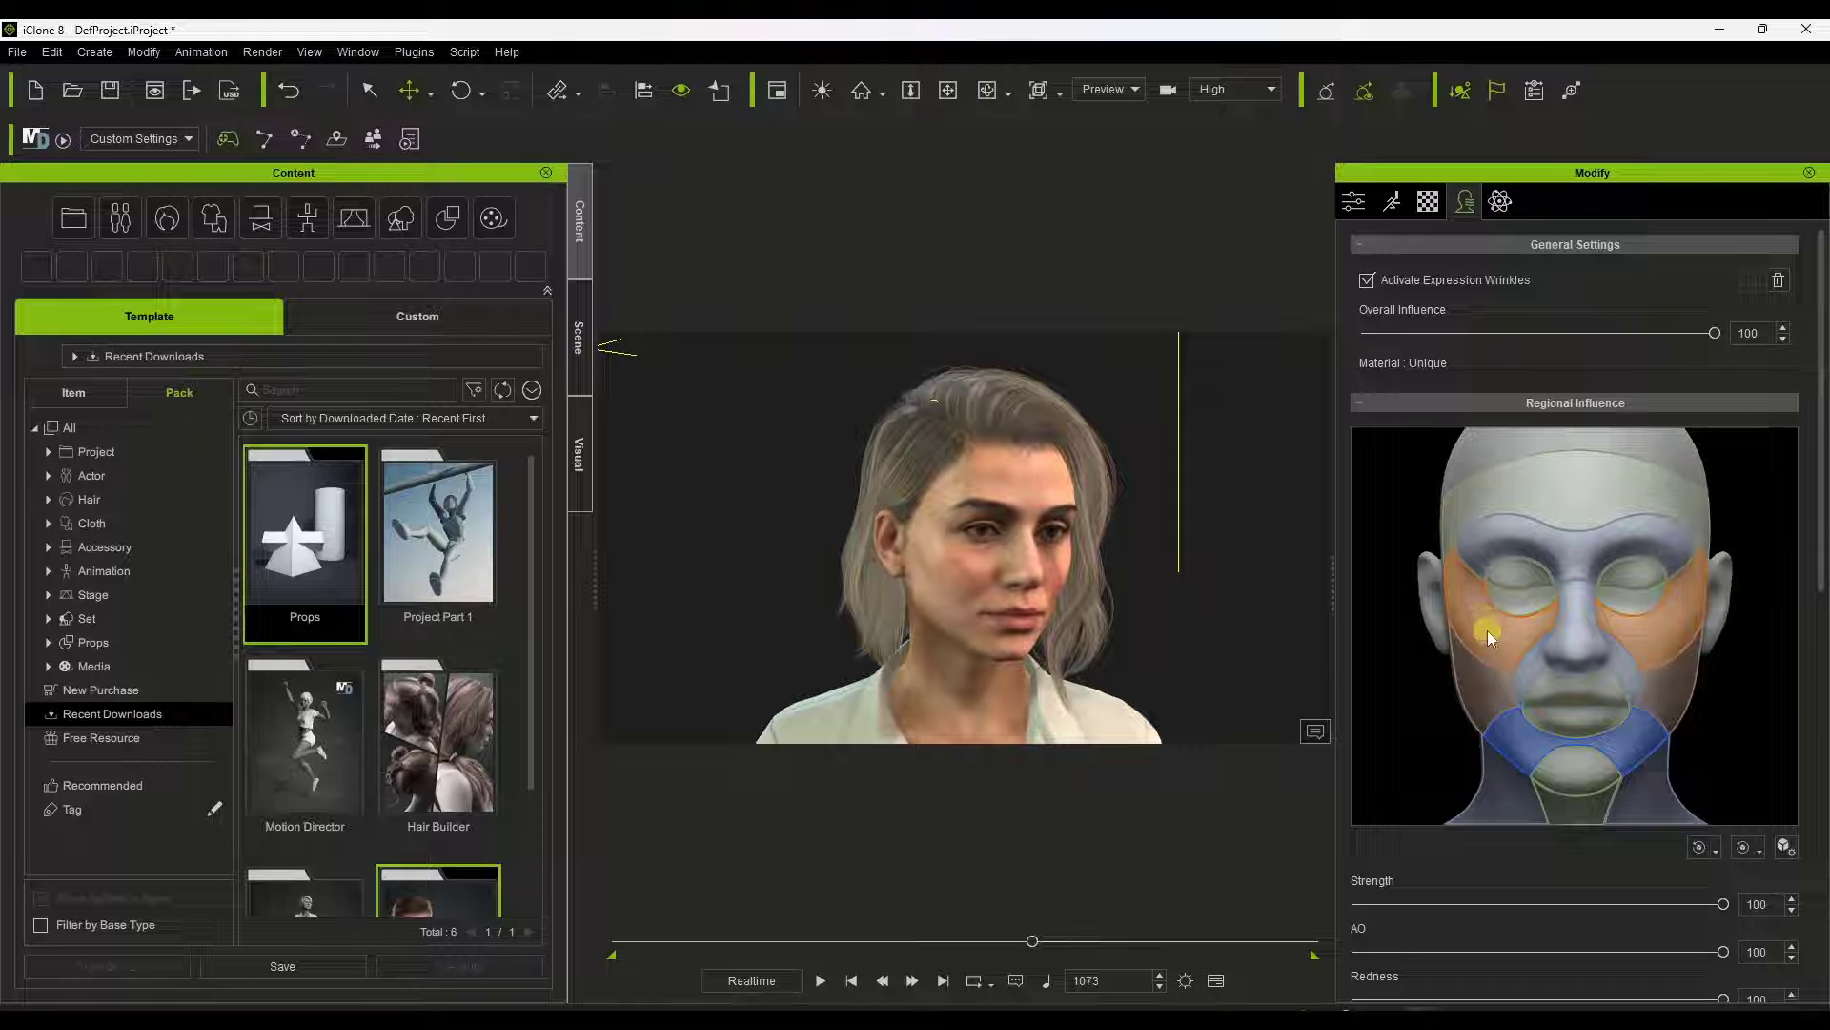
# Raise the cylinder above Camila's head height and activate physics on it as a Rigid Body
pyautogui.click(1497, 203)
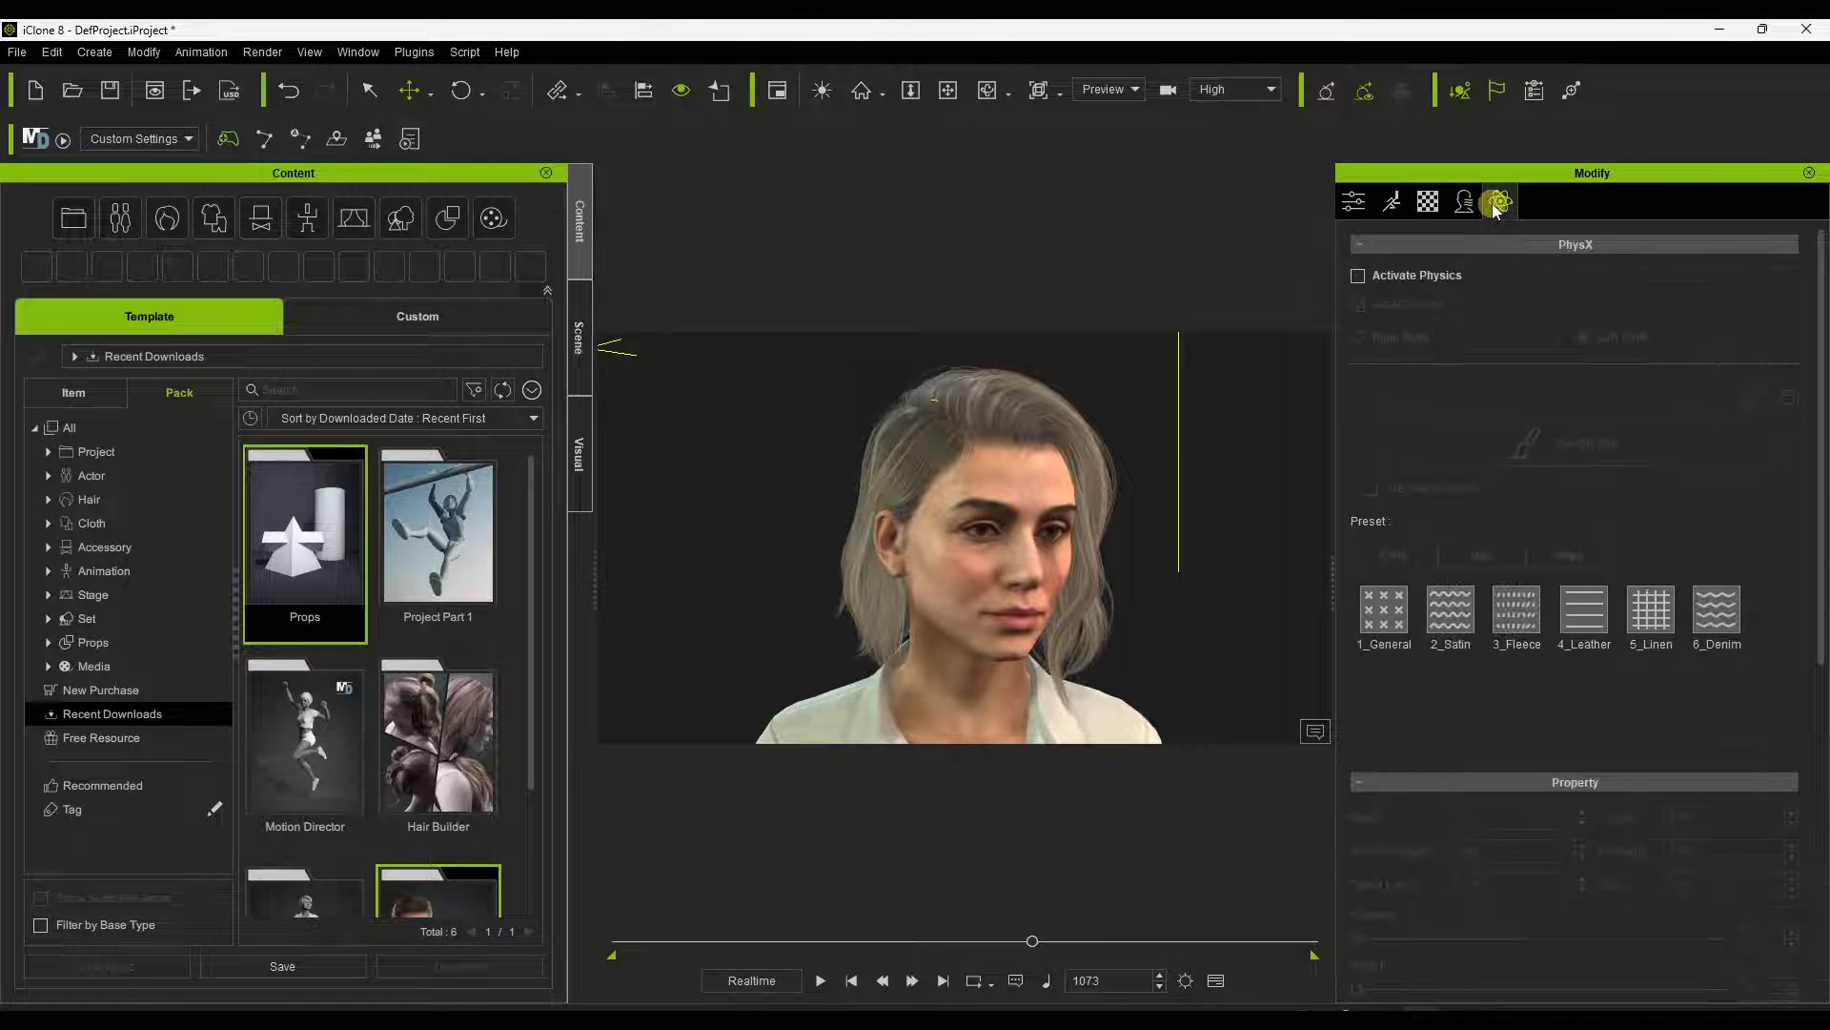
pyautogui.scroll(-4, 1039, 534)
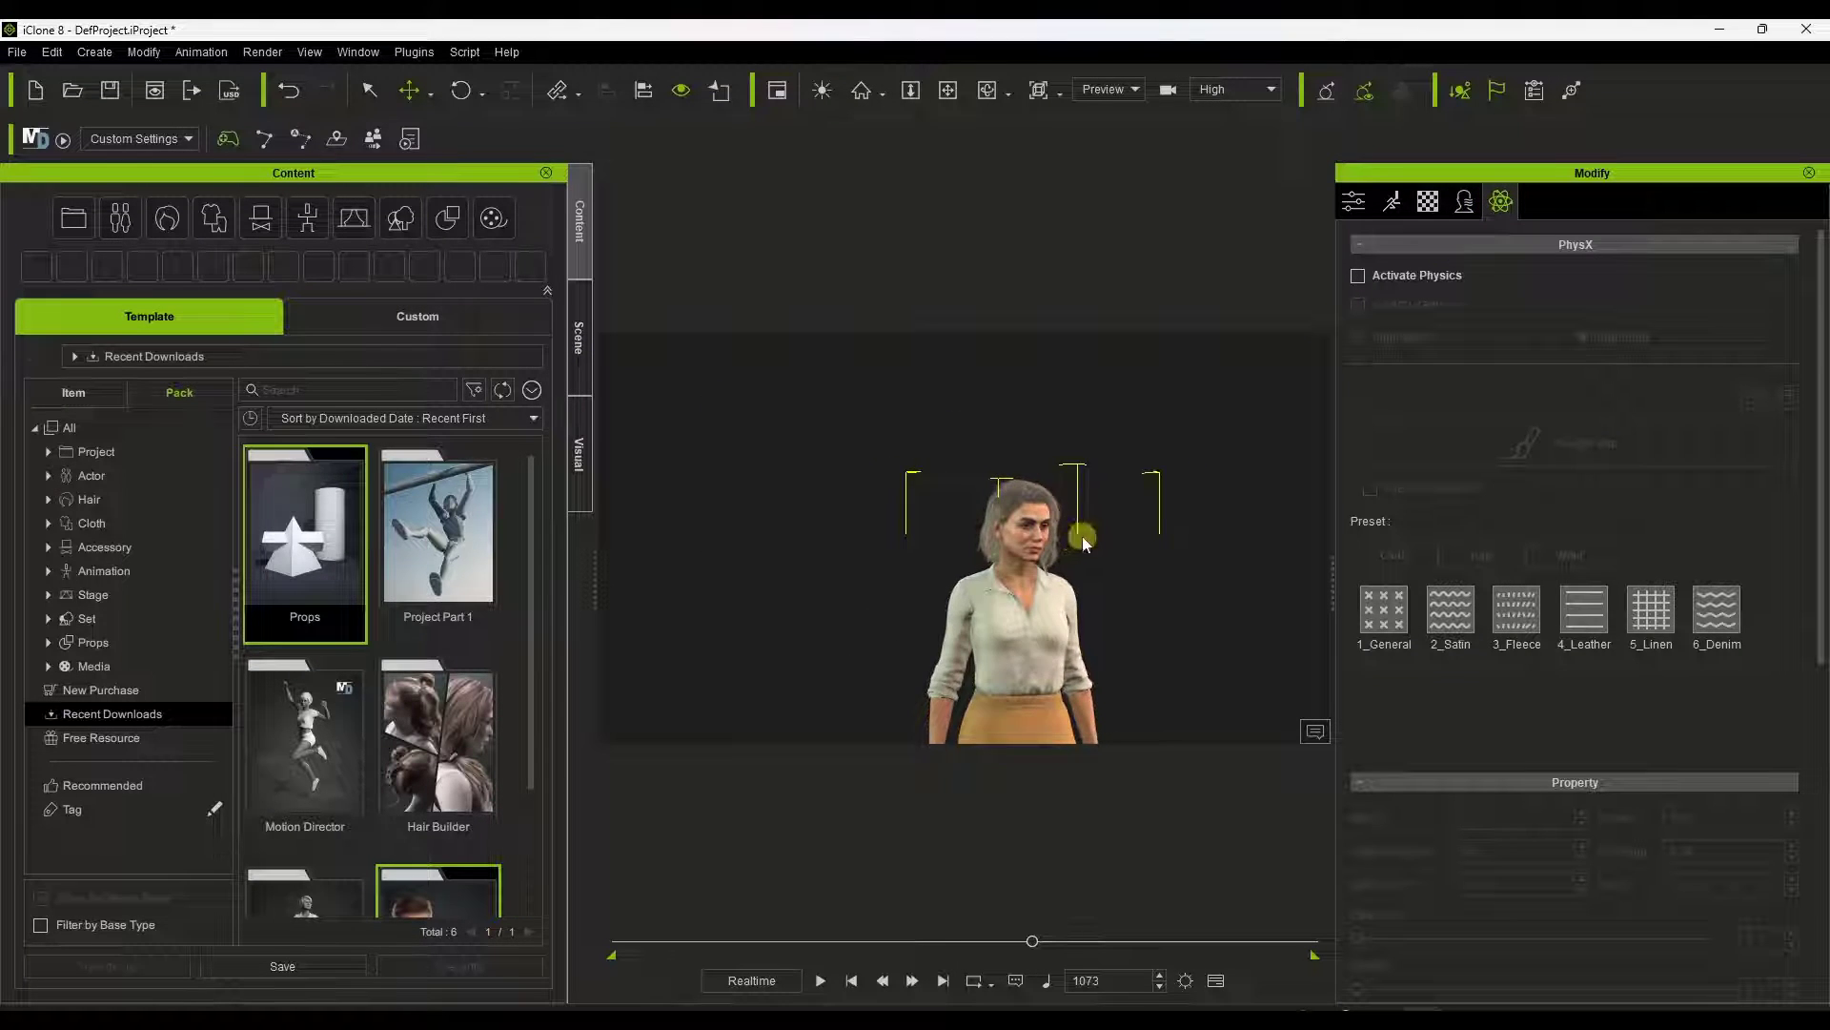
pyautogui.scroll(-5, 1084, 544)
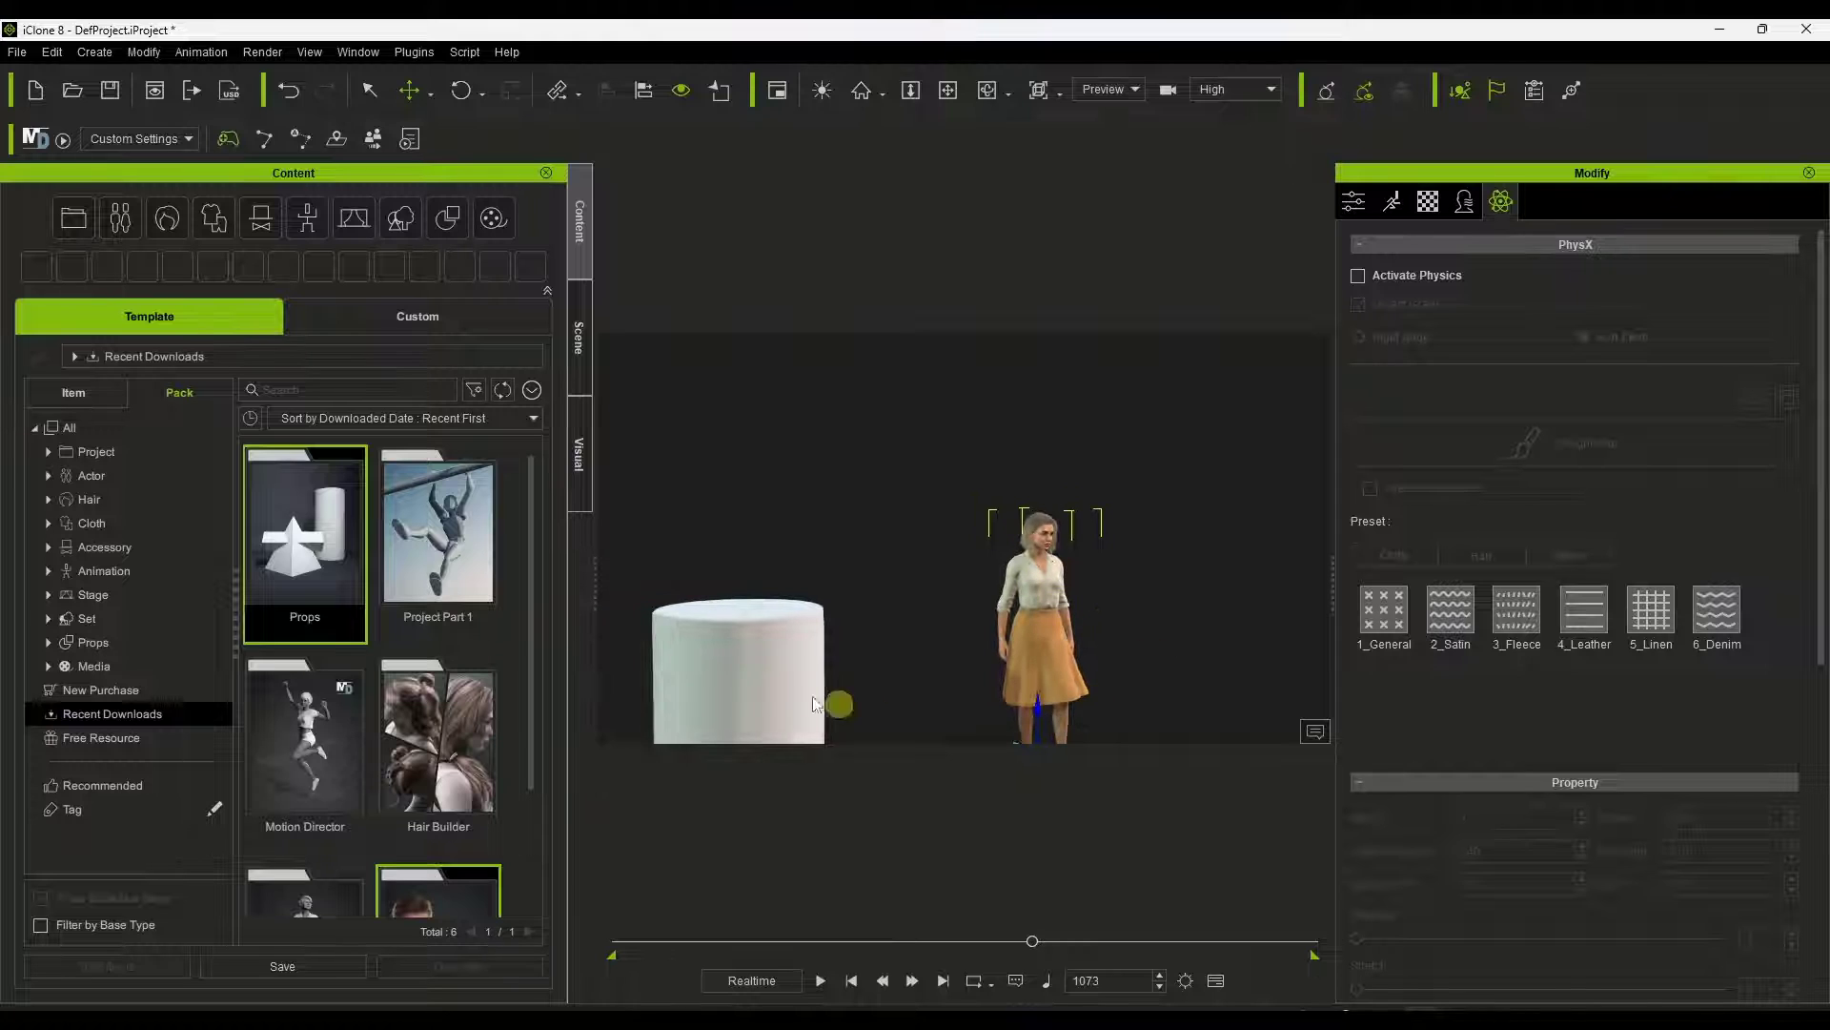
pyautogui.click(815, 704)
pyautogui.moveTo(850, 663); pyautogui.dragTo(759, 680, button='right')
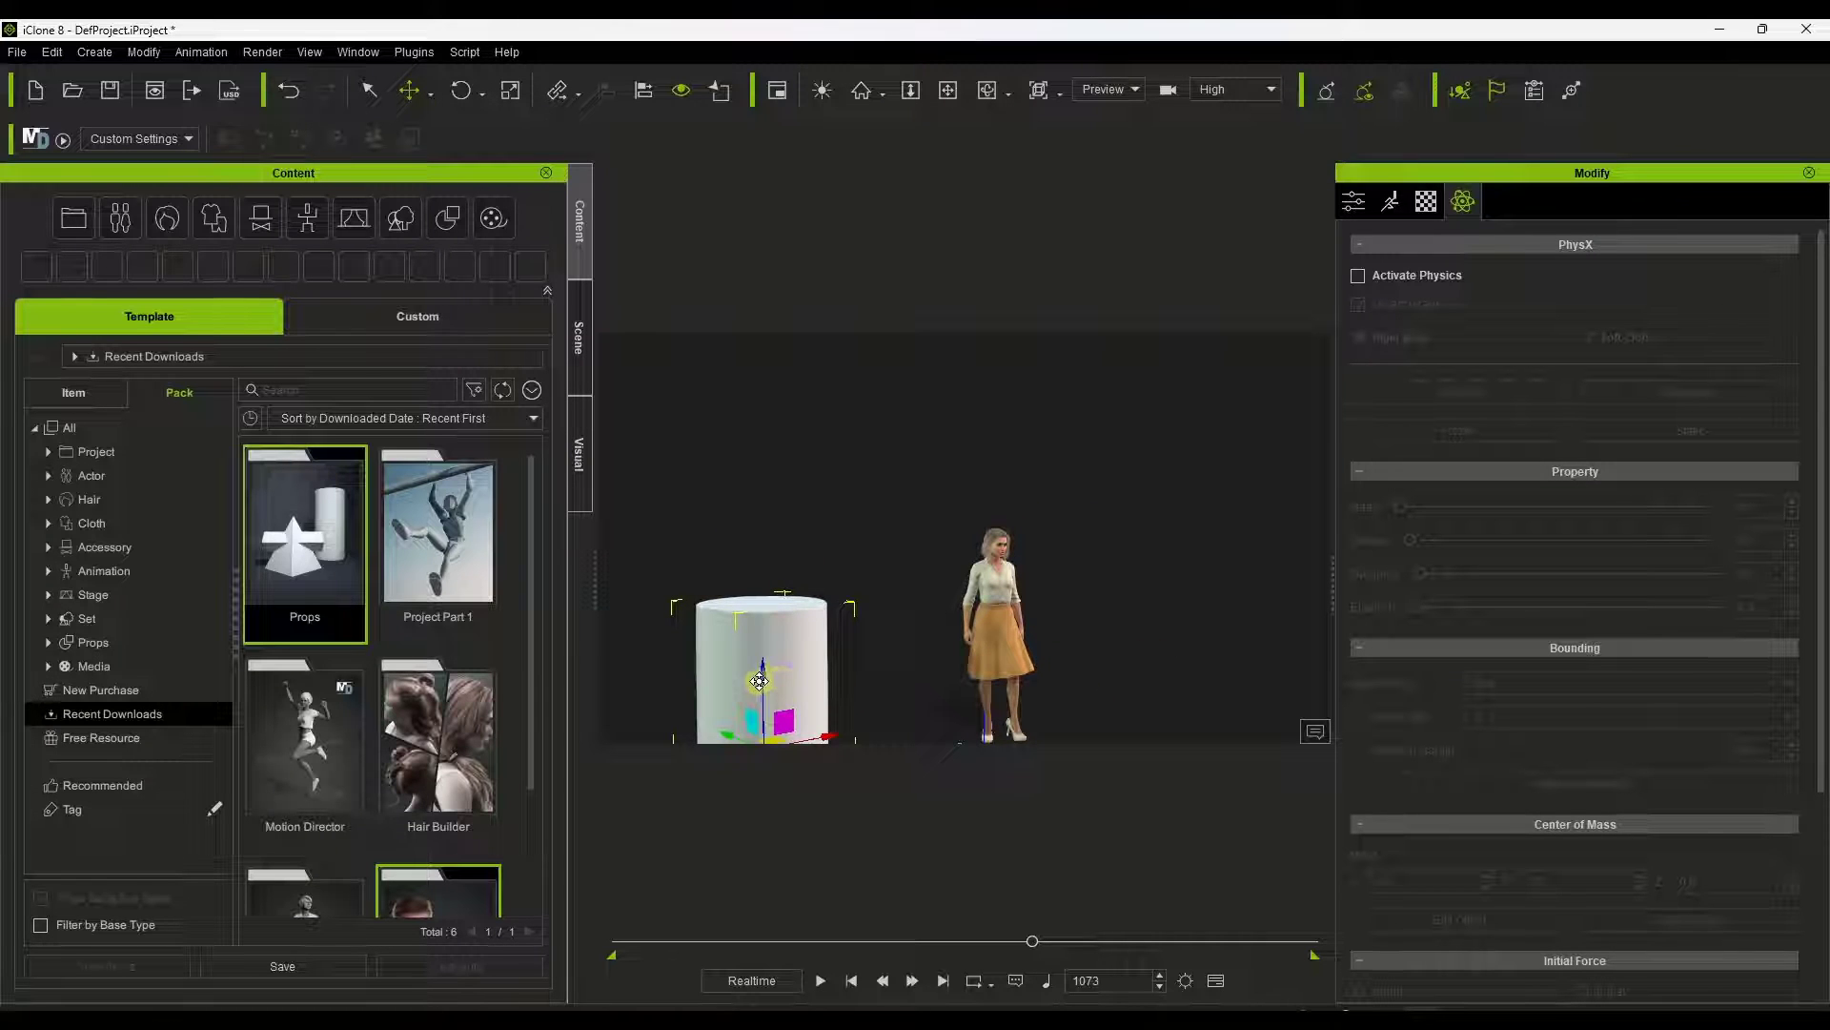
pyautogui.moveTo(759, 680); pyautogui.dragTo(759, 479)
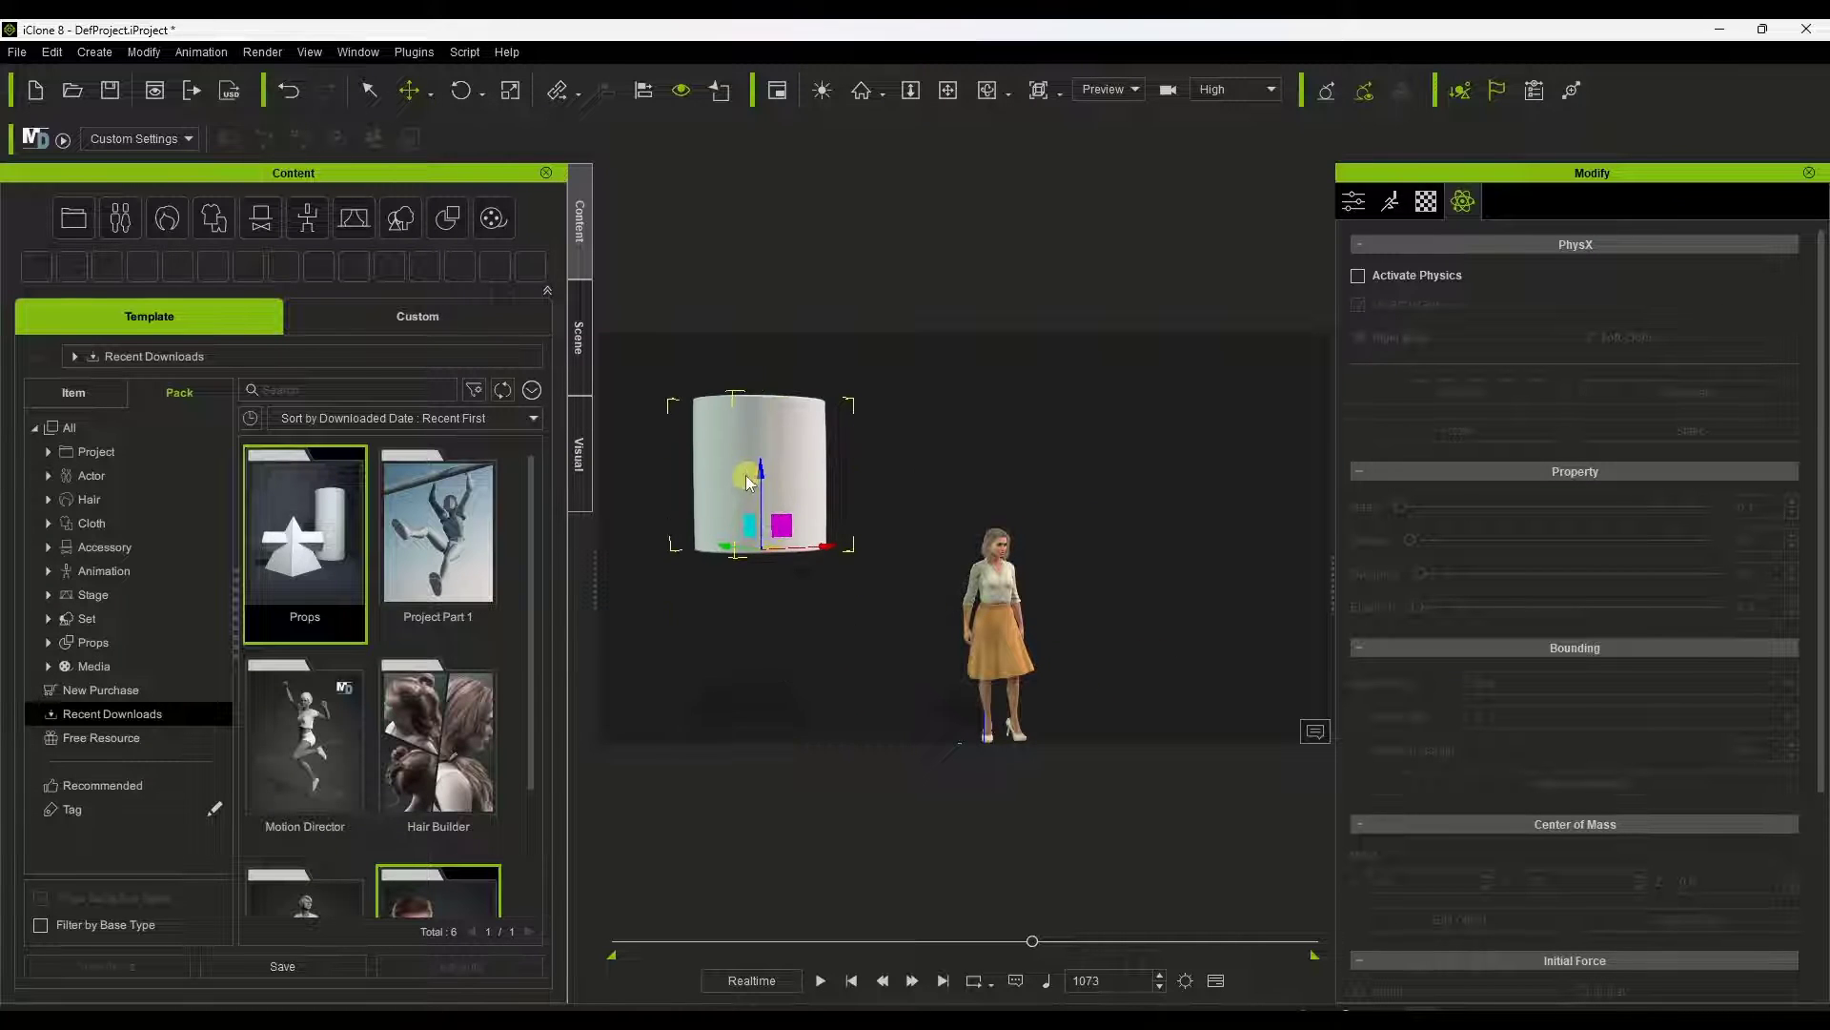
pyautogui.click(1358, 276)
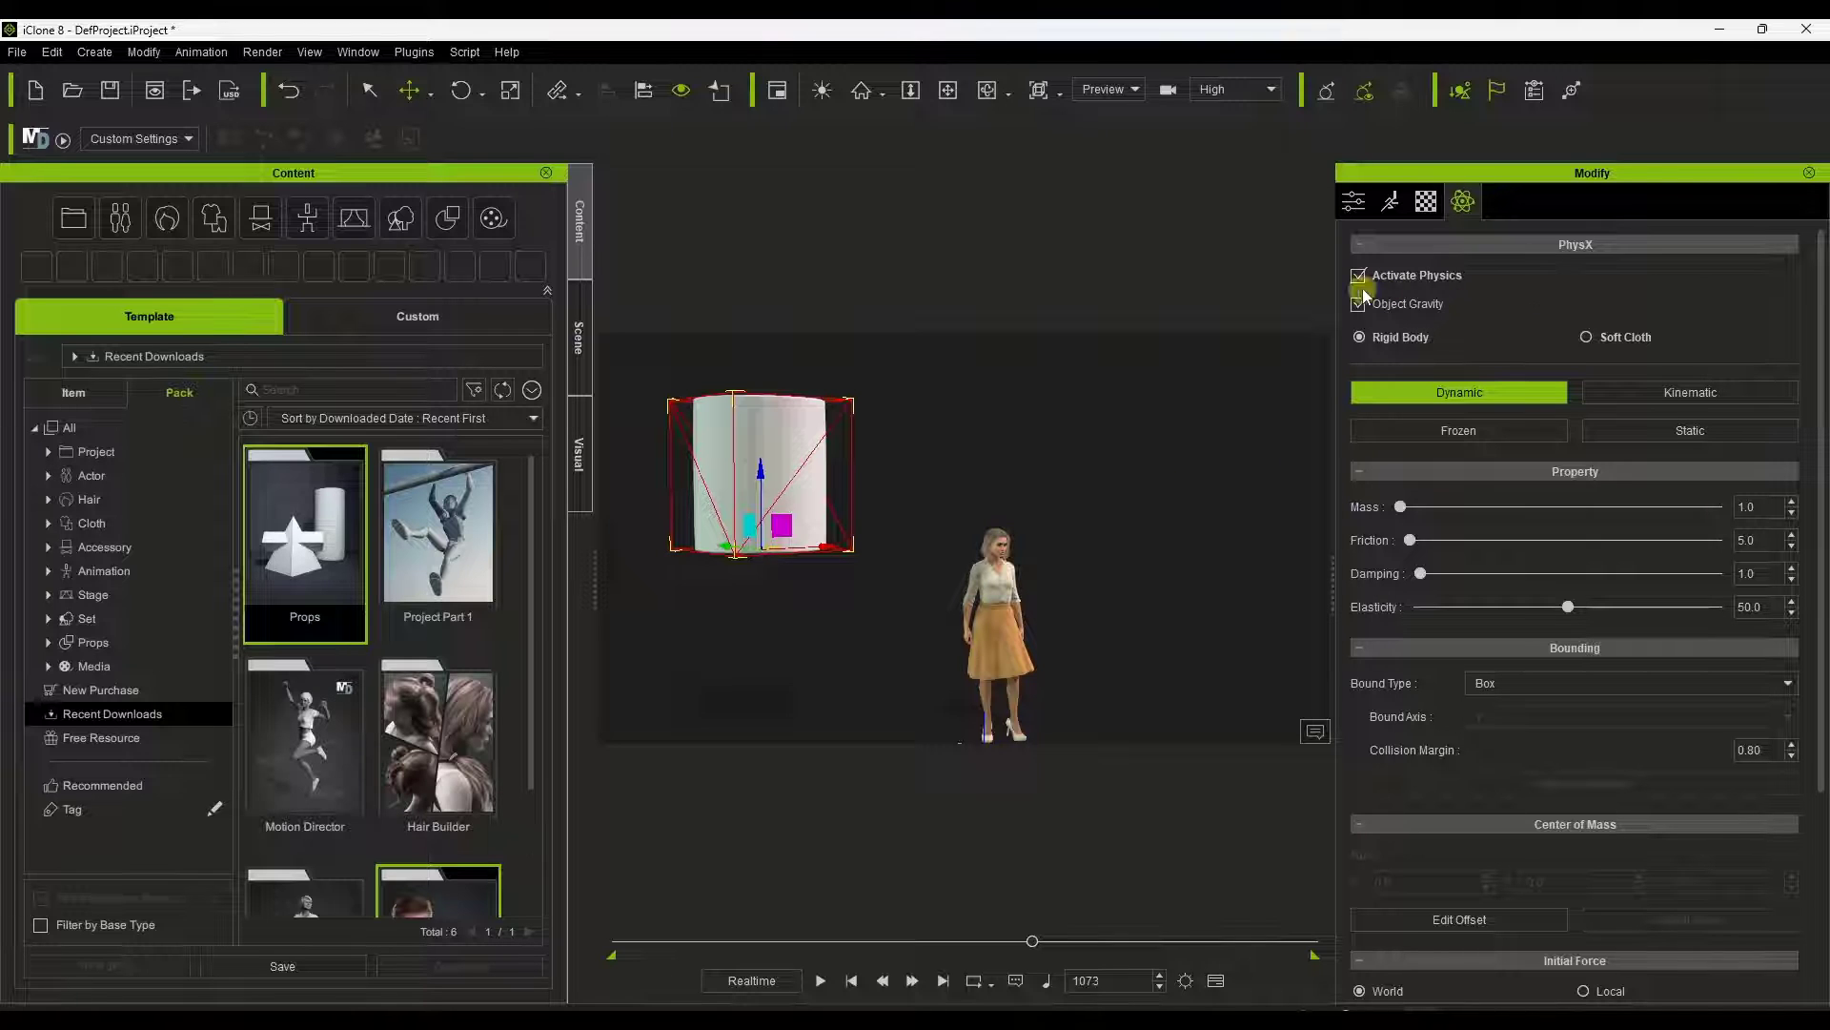
pyautogui.click(1365, 340)
# Play the cylinder's physics simulation from frame 1073 and again from frame 0, rewinding to the start each time
pyautogui.click(826, 978)
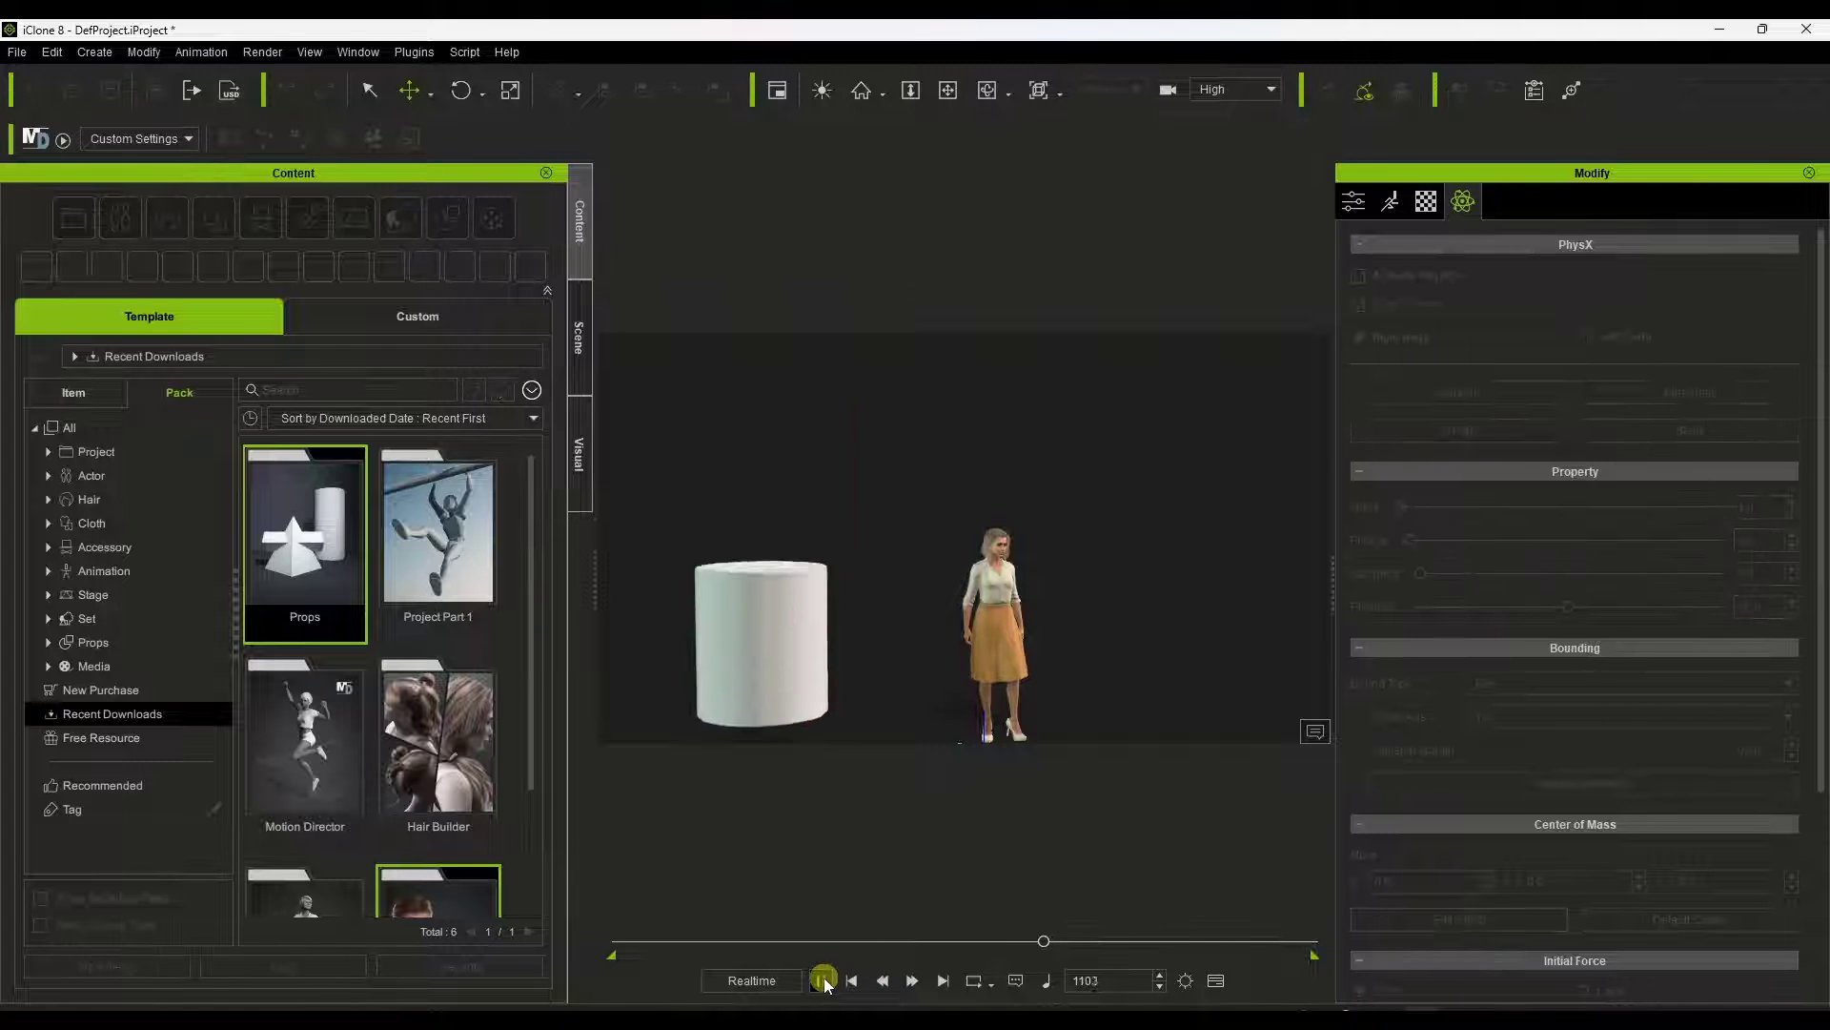
pyautogui.click(880, 987)
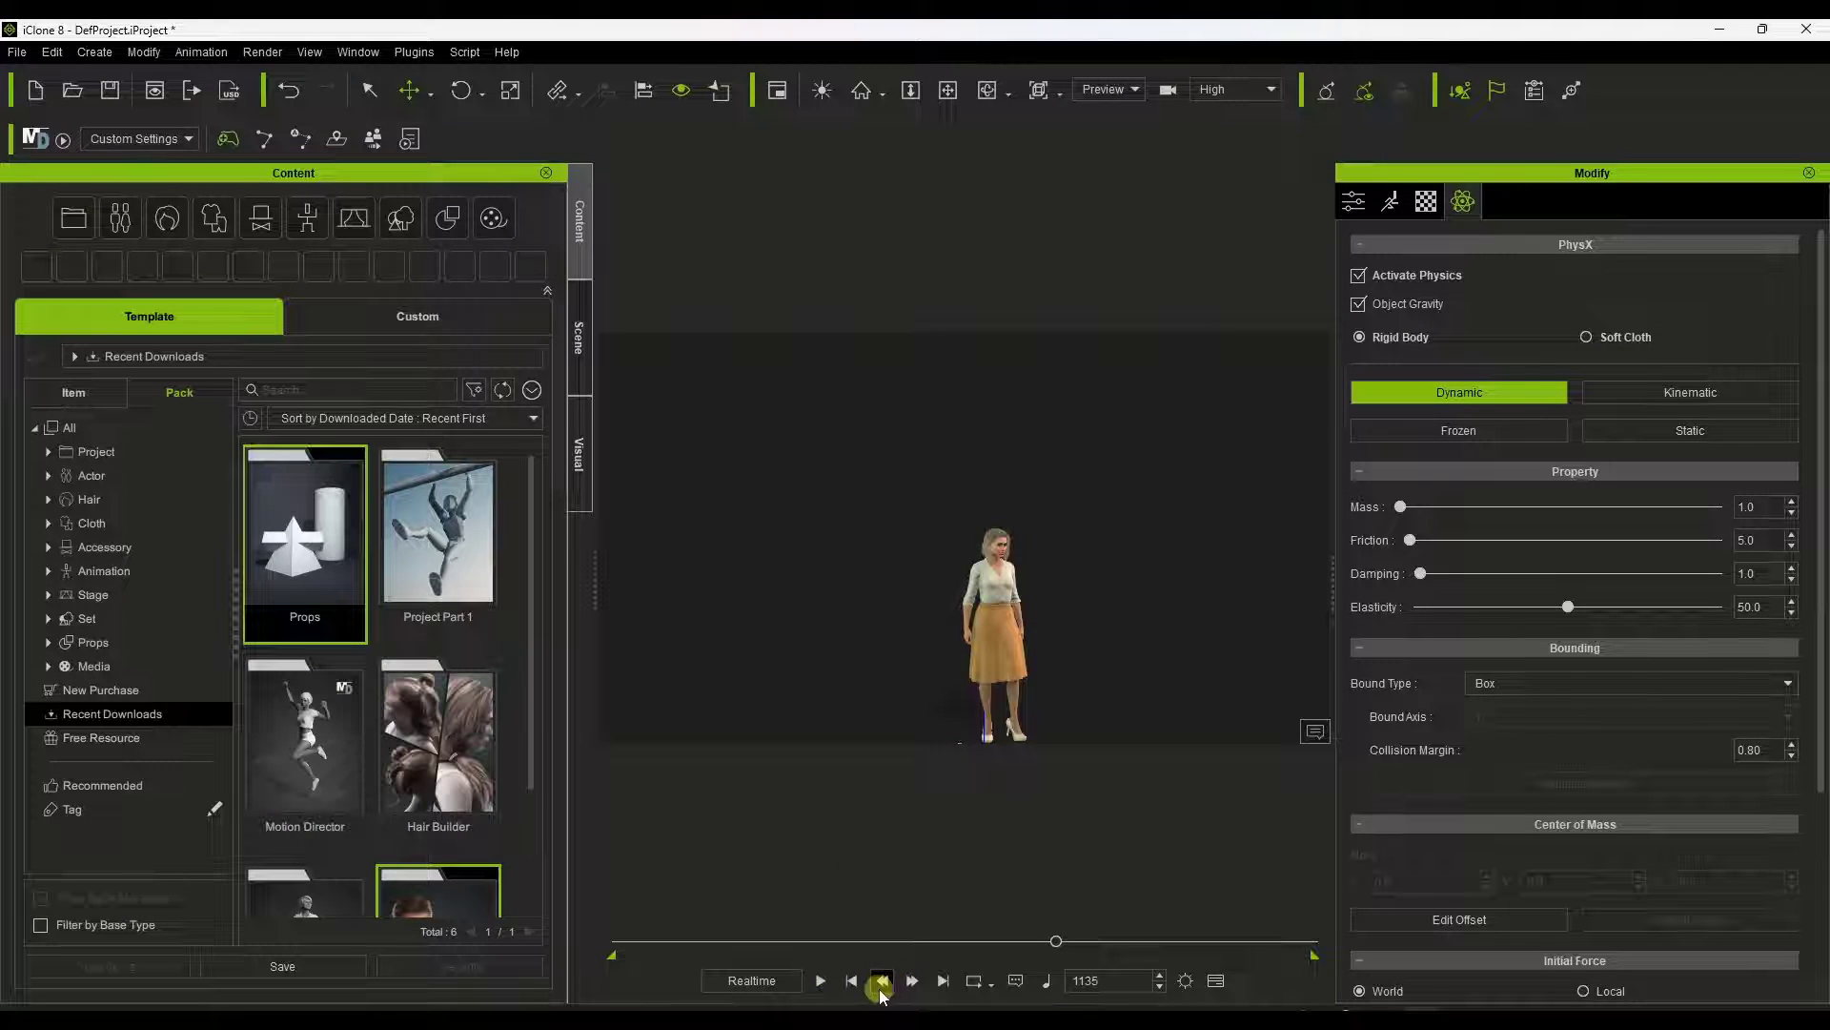
pyautogui.click(852, 982)
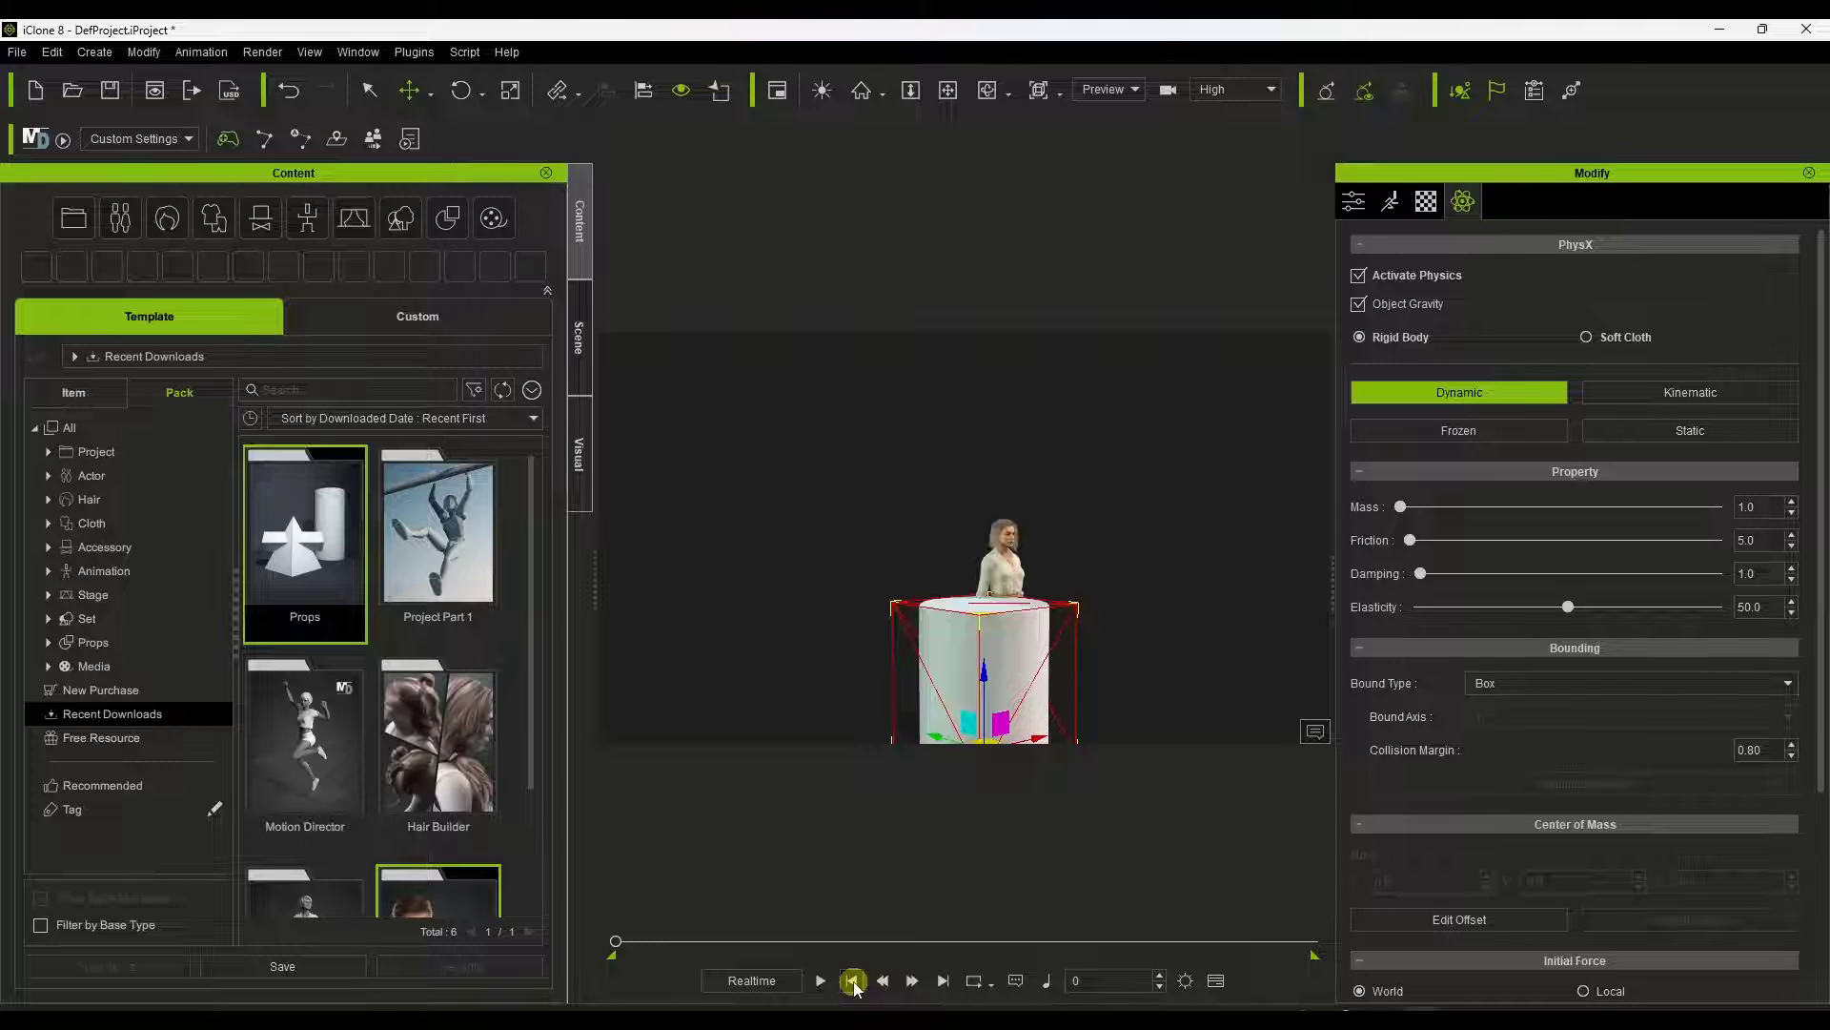
pyautogui.click(1037, 660)
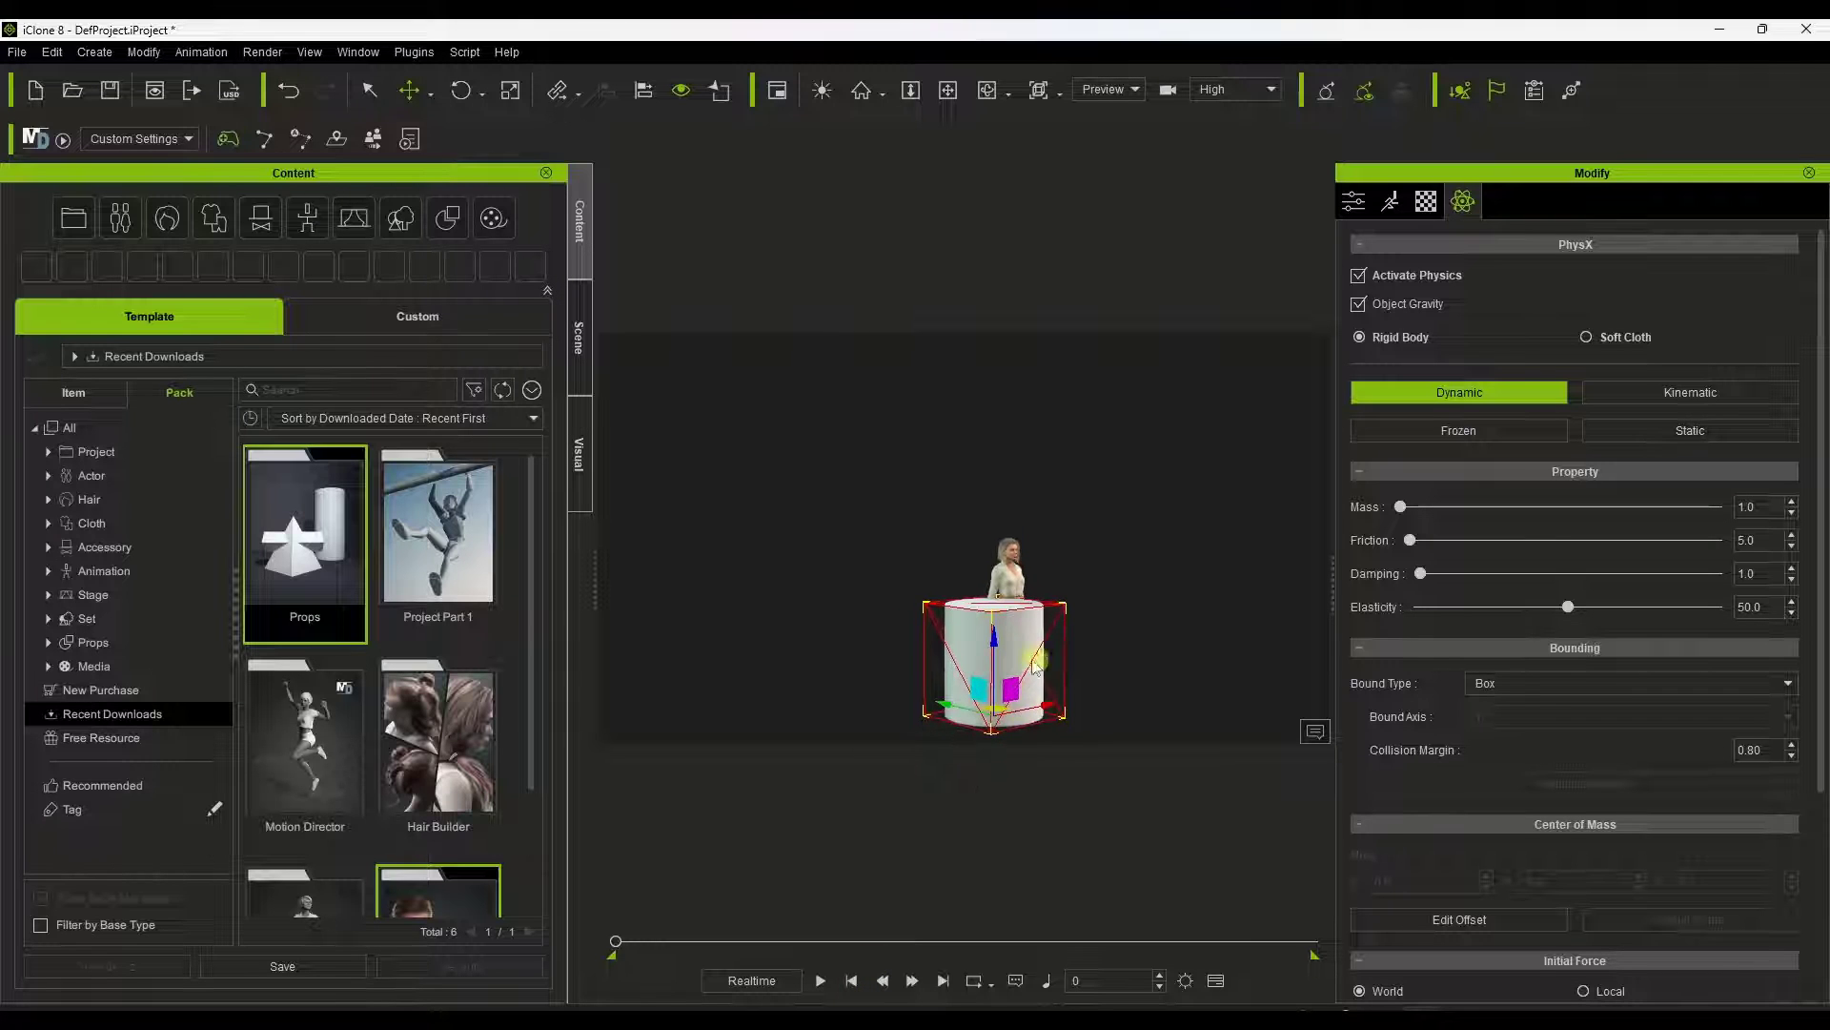
pyautogui.click(822, 982)
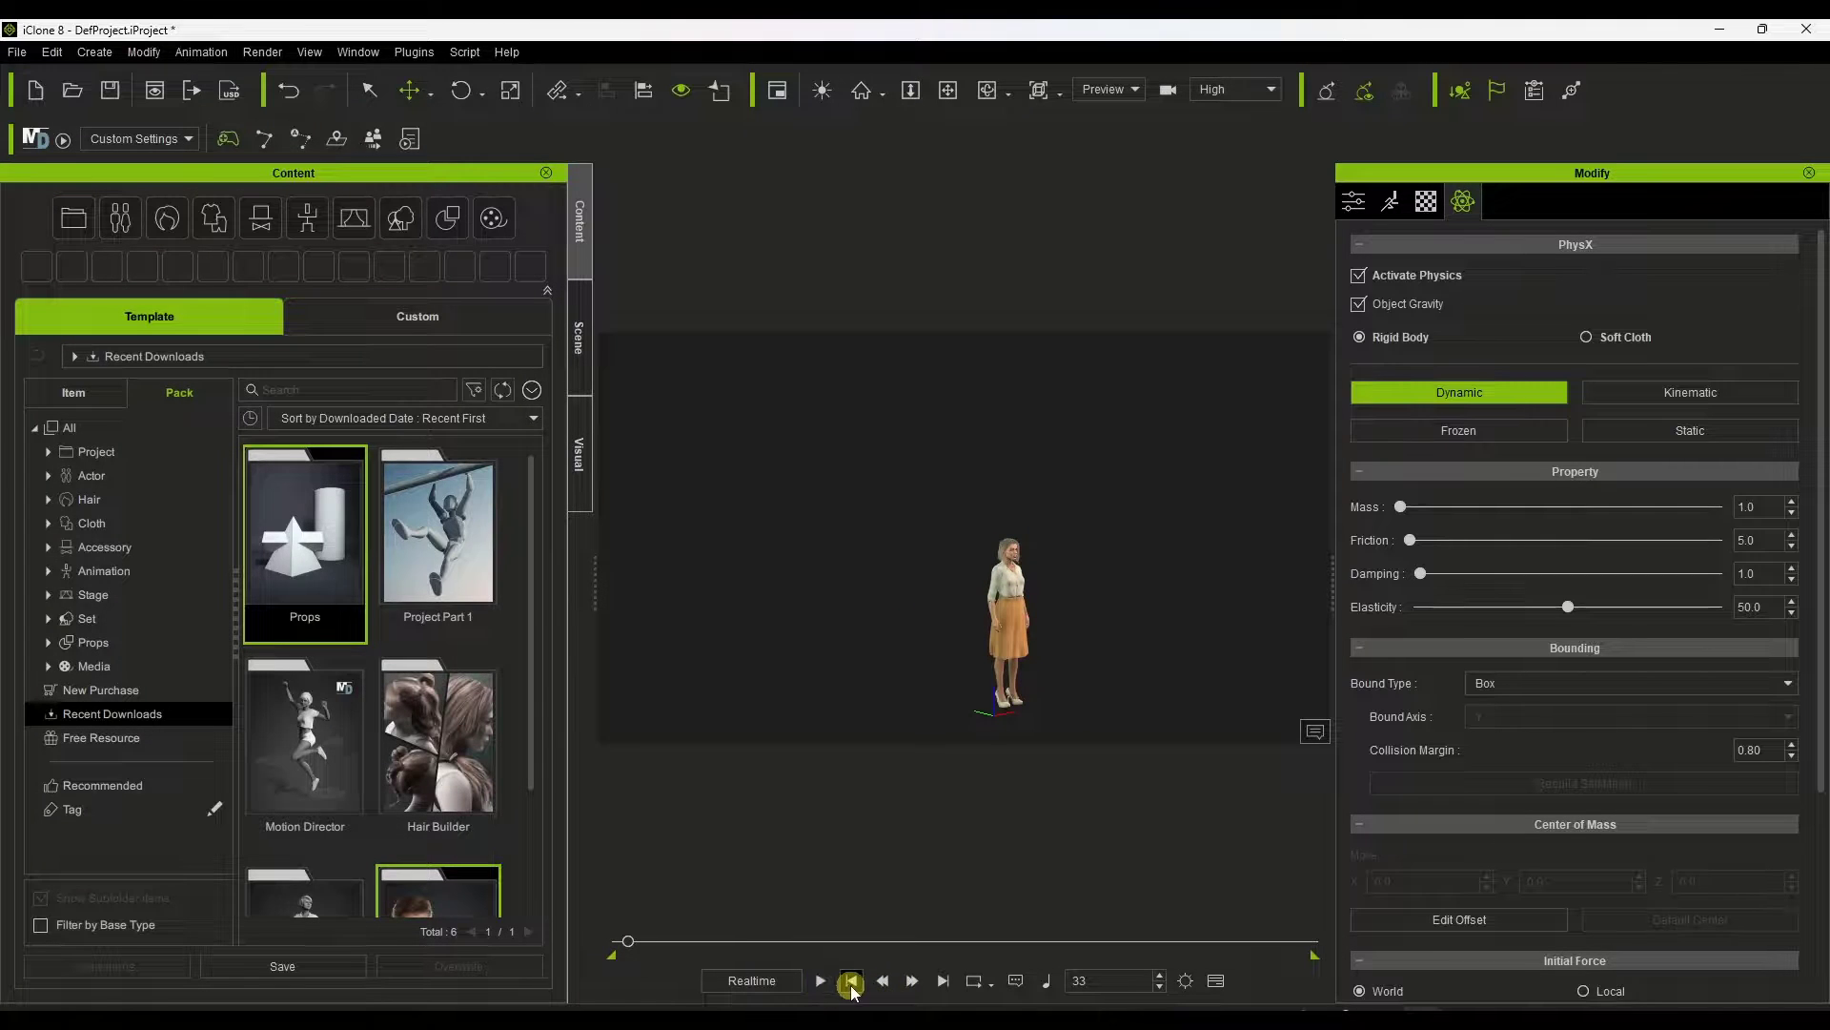
pyautogui.click(851, 982)
# Move the cylinder sideways at frame 0 so it stands clear of Camila
pyautogui.click(1065, 667)
pyautogui.moveTo(1053, 650); pyautogui.dragTo(996, 637)
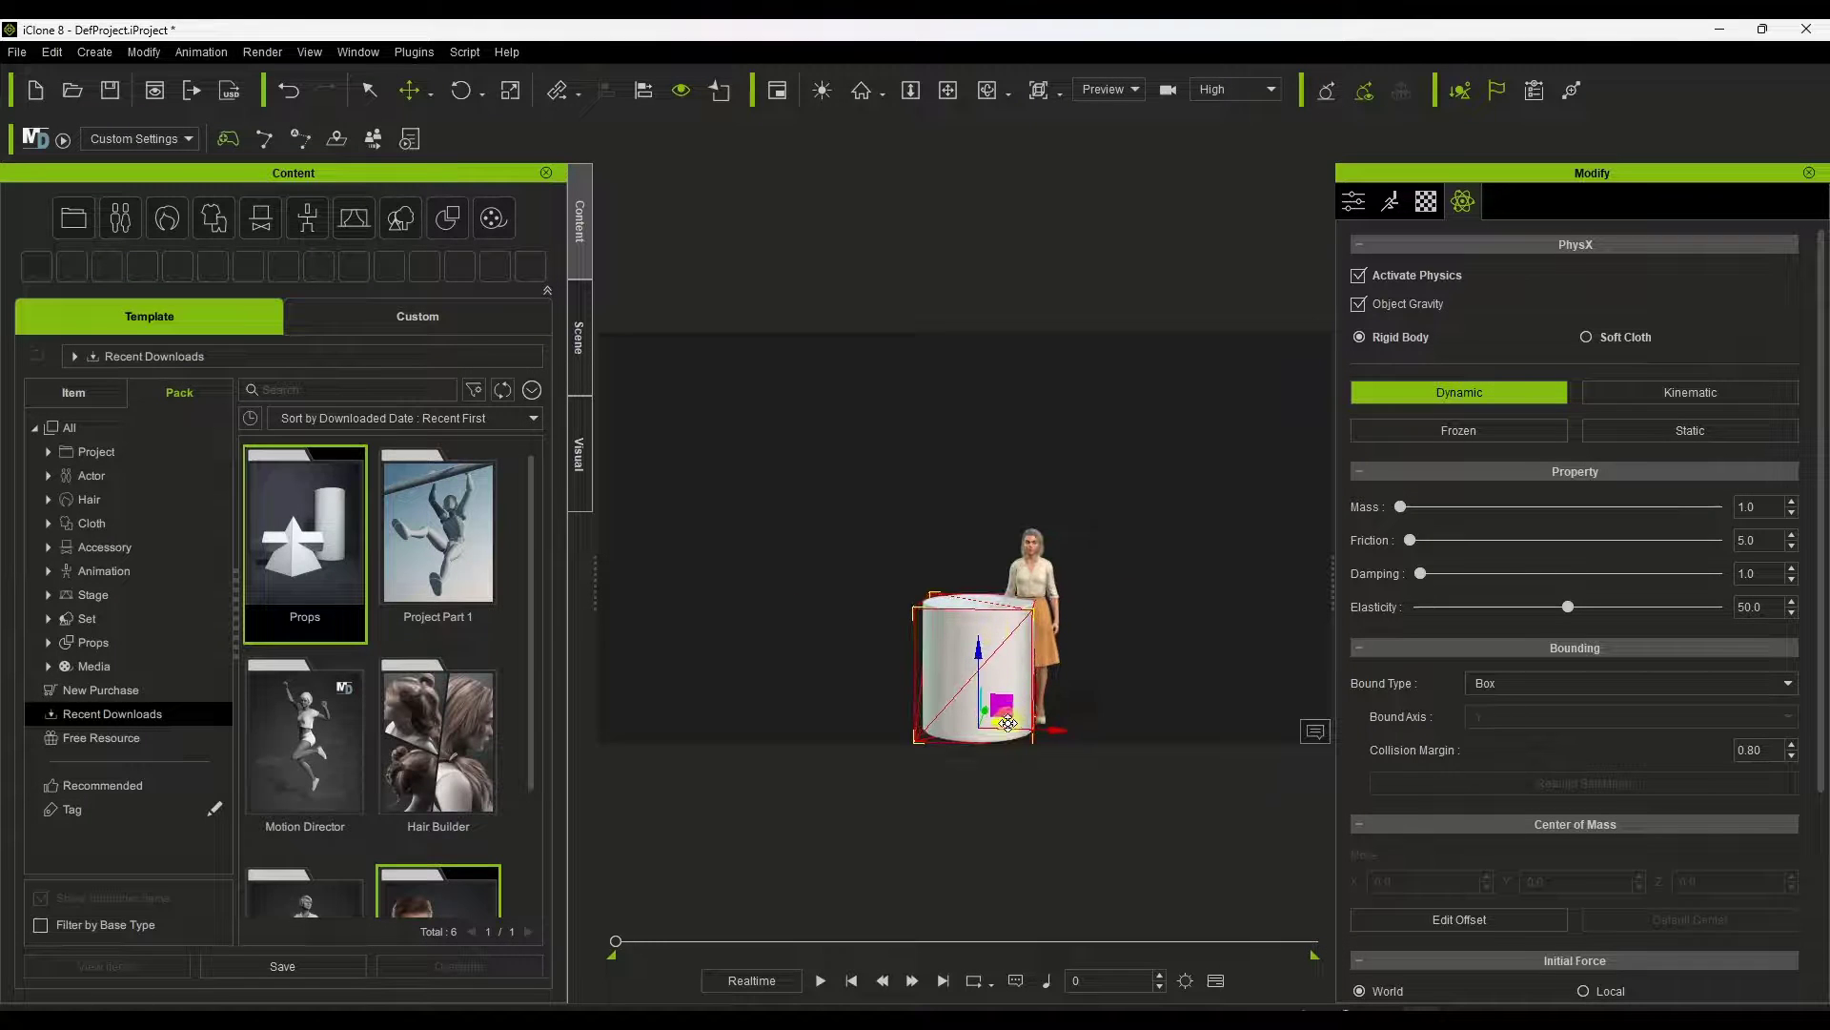
pyautogui.moveTo(1007, 722); pyautogui.dragTo(867, 706)
# Frame Camila's skirt, select it and play its soft cloth simulation from frame 0
pyautogui.click(1048, 642)
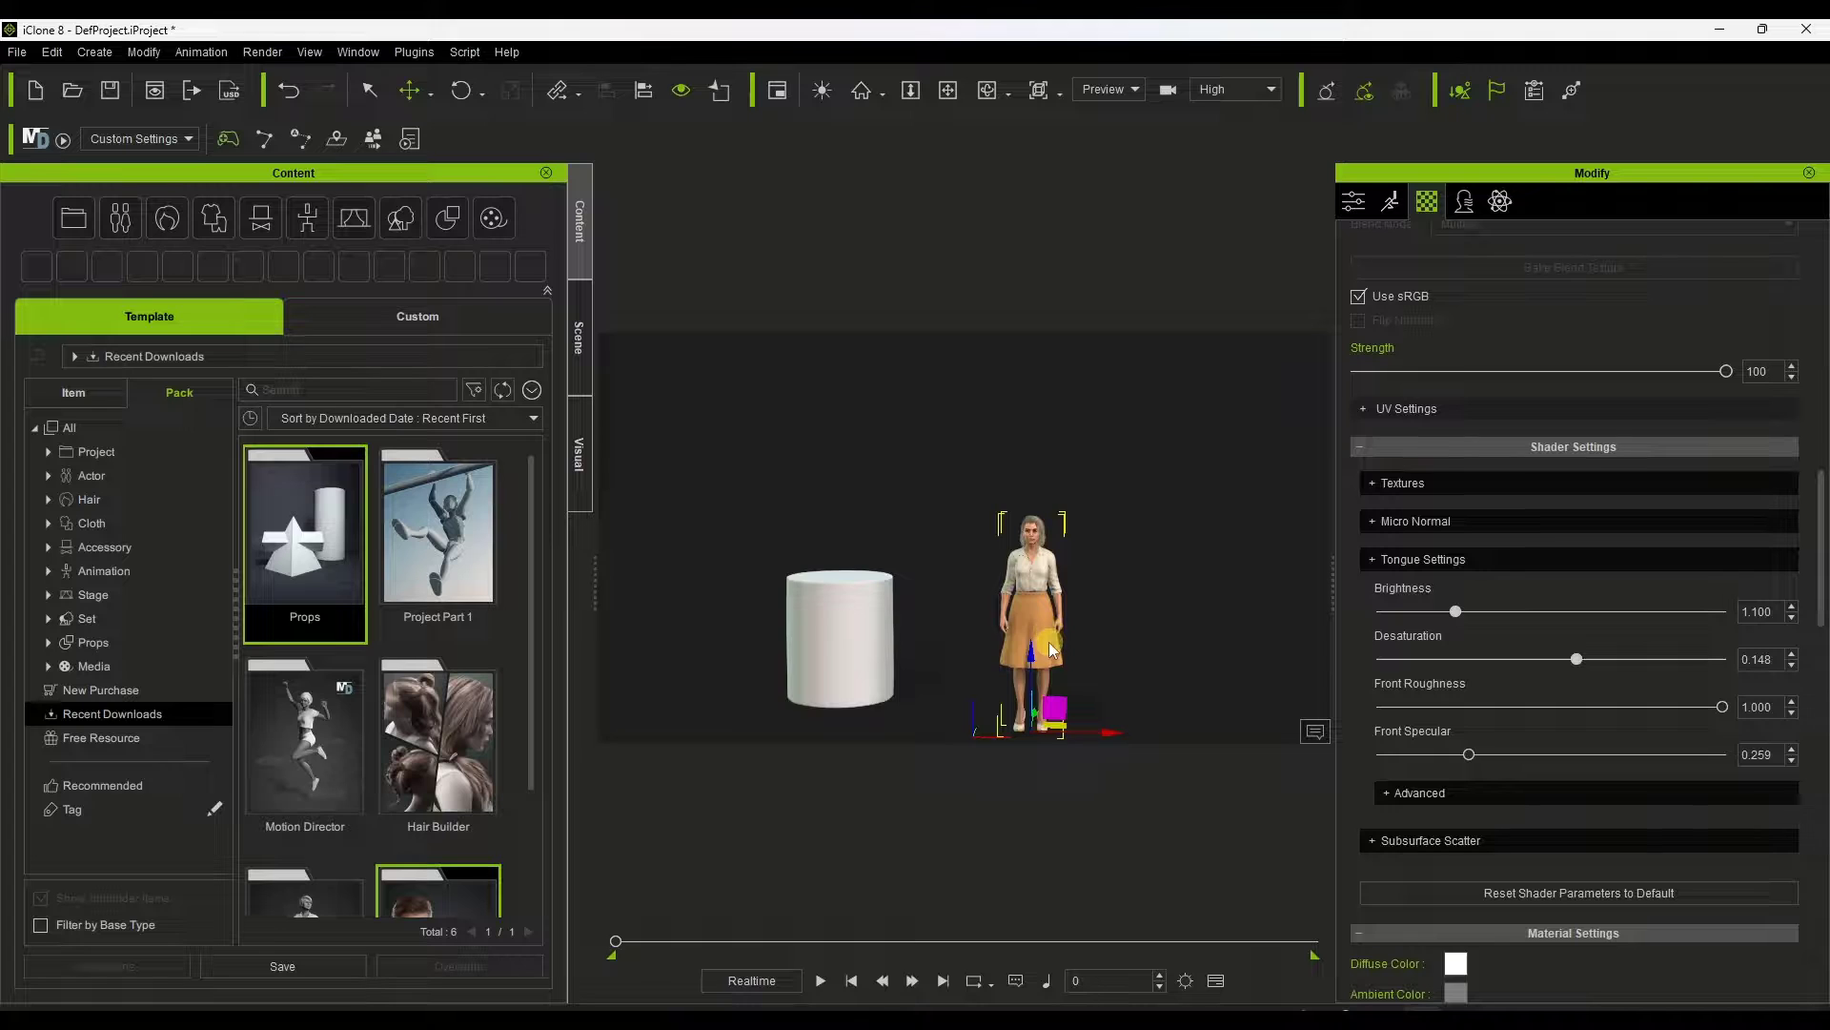
pyautogui.doubleClick(1049, 642)
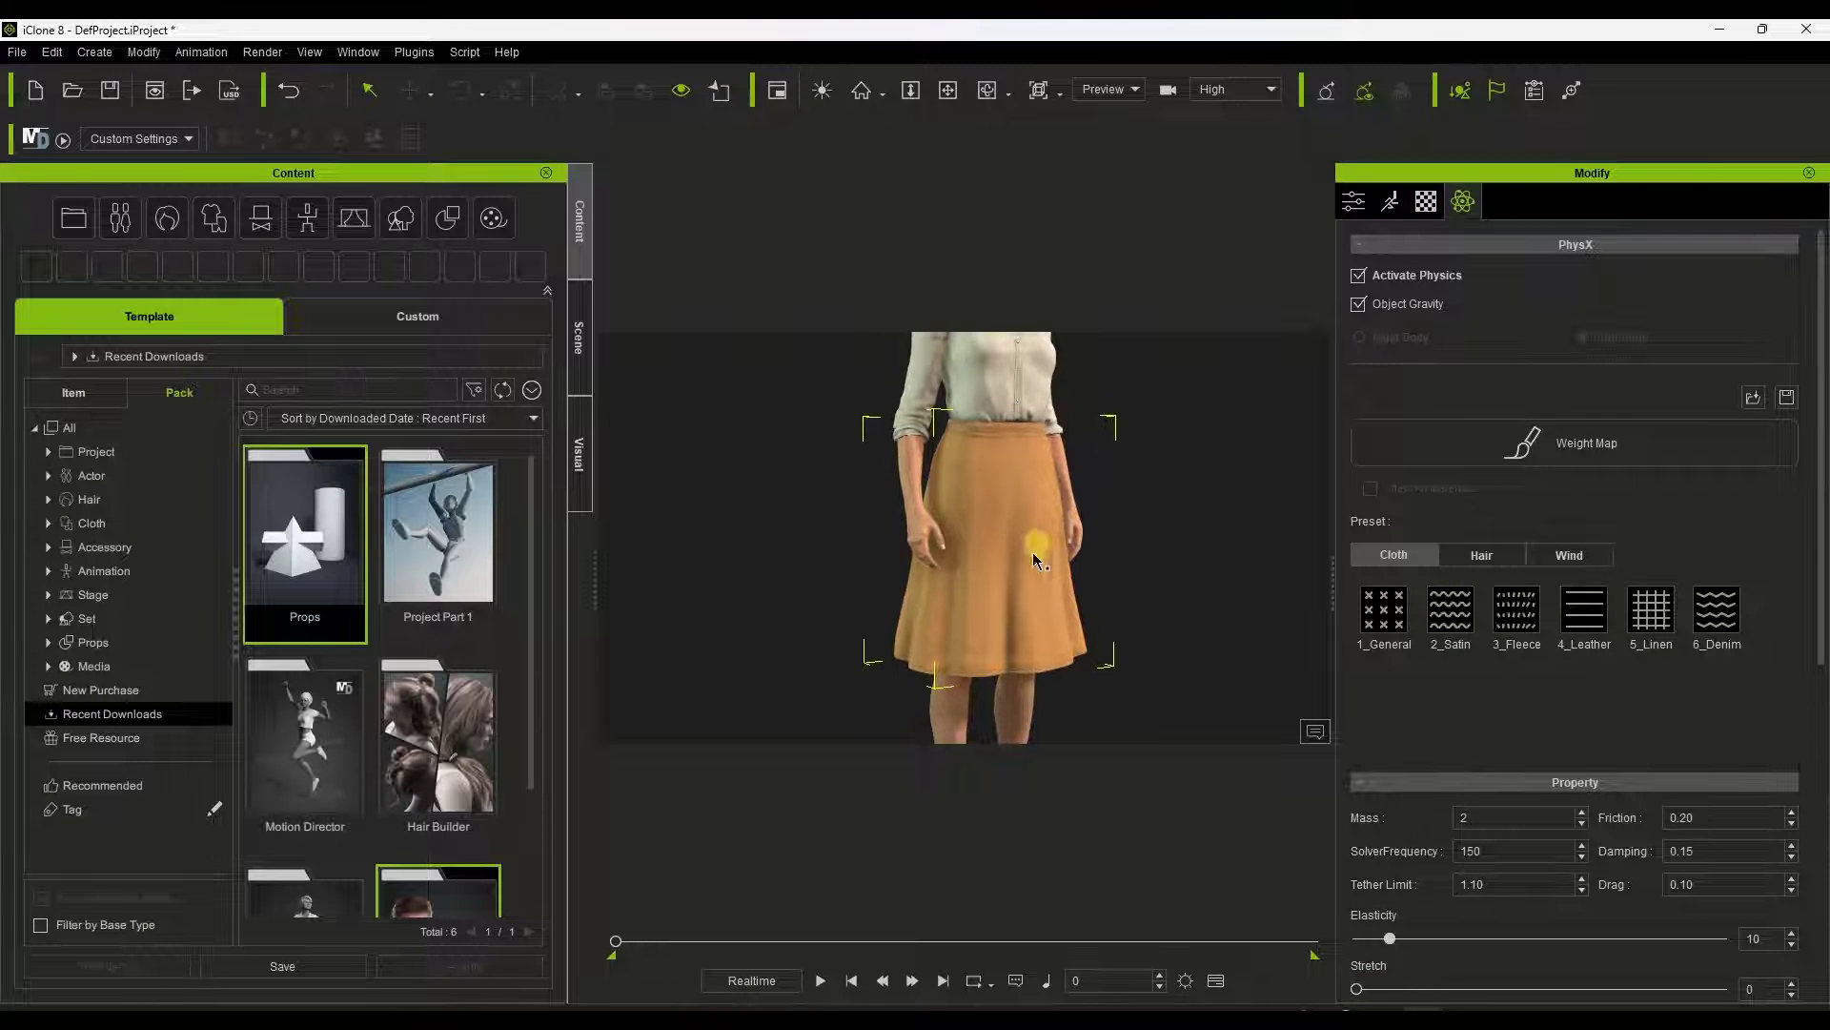
pyautogui.click(819, 980)
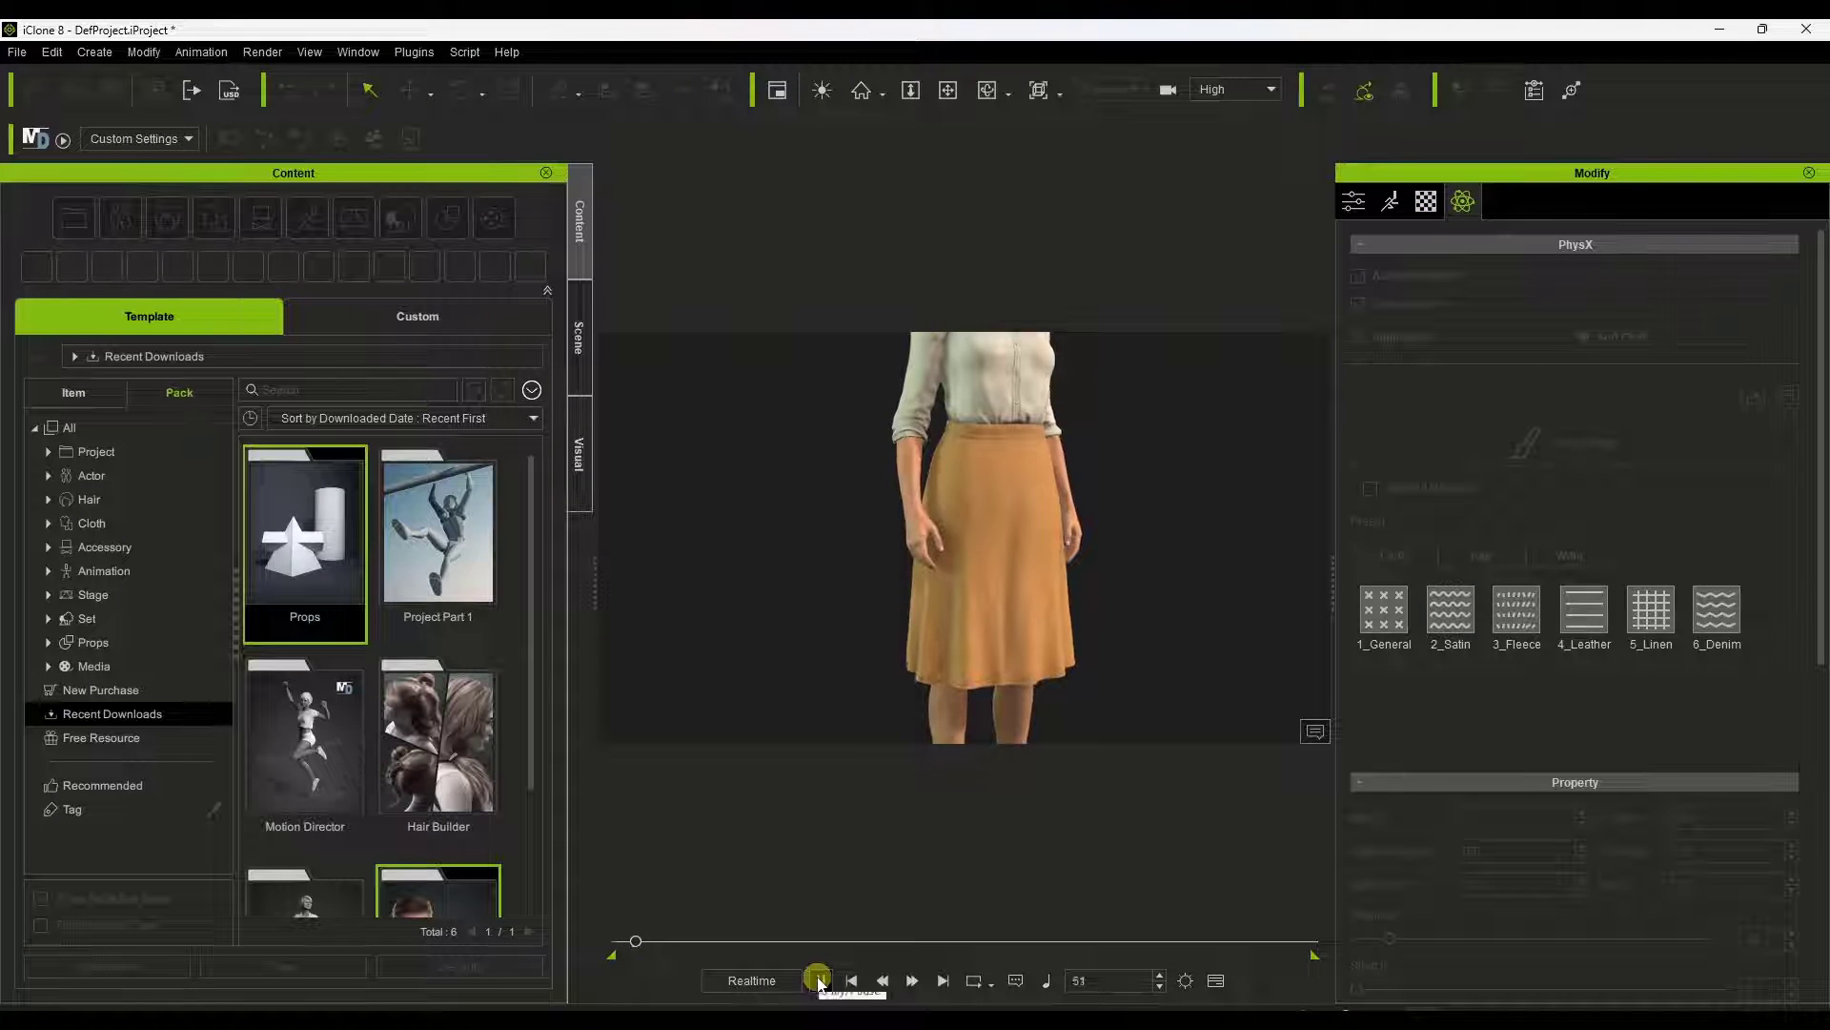
# Rewind to frame 0, apply the 4_Leather cloth preset to the skirt, play the simulation and rewind again
pyautogui.moveTo(642, 941); pyautogui.dragTo(593, 944)
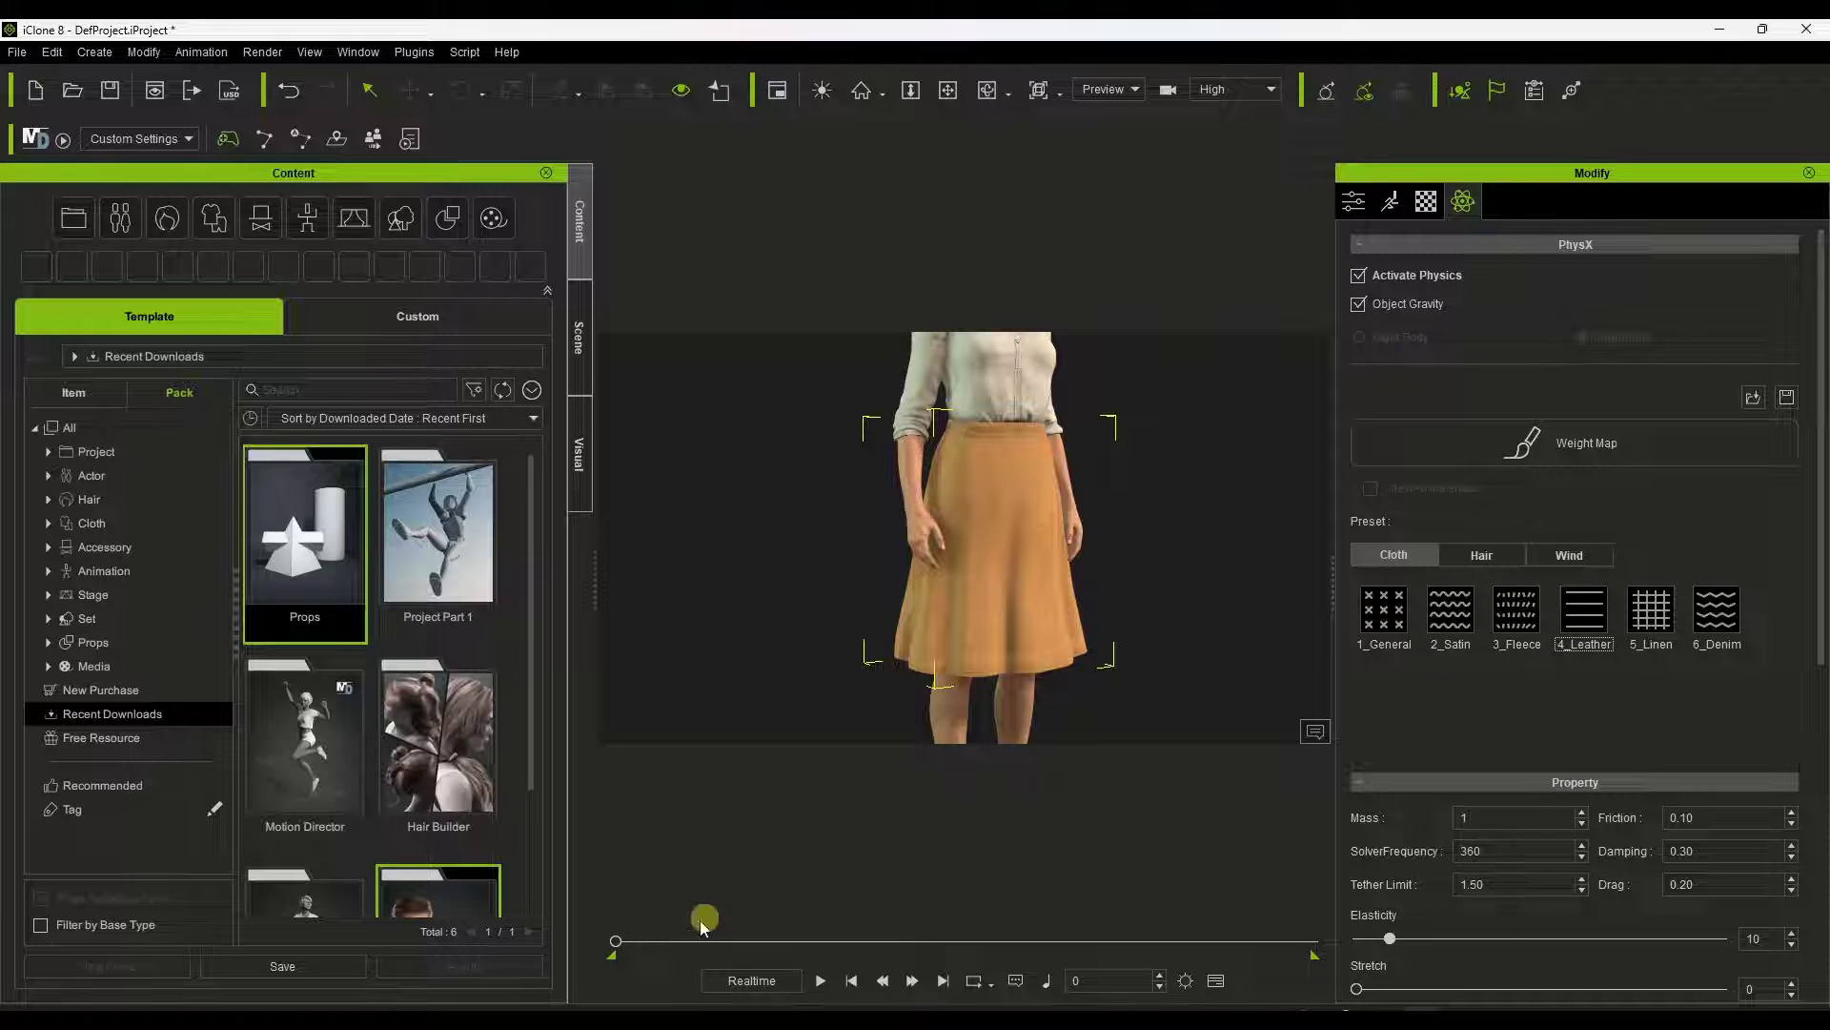
pyautogui.click(820, 981)
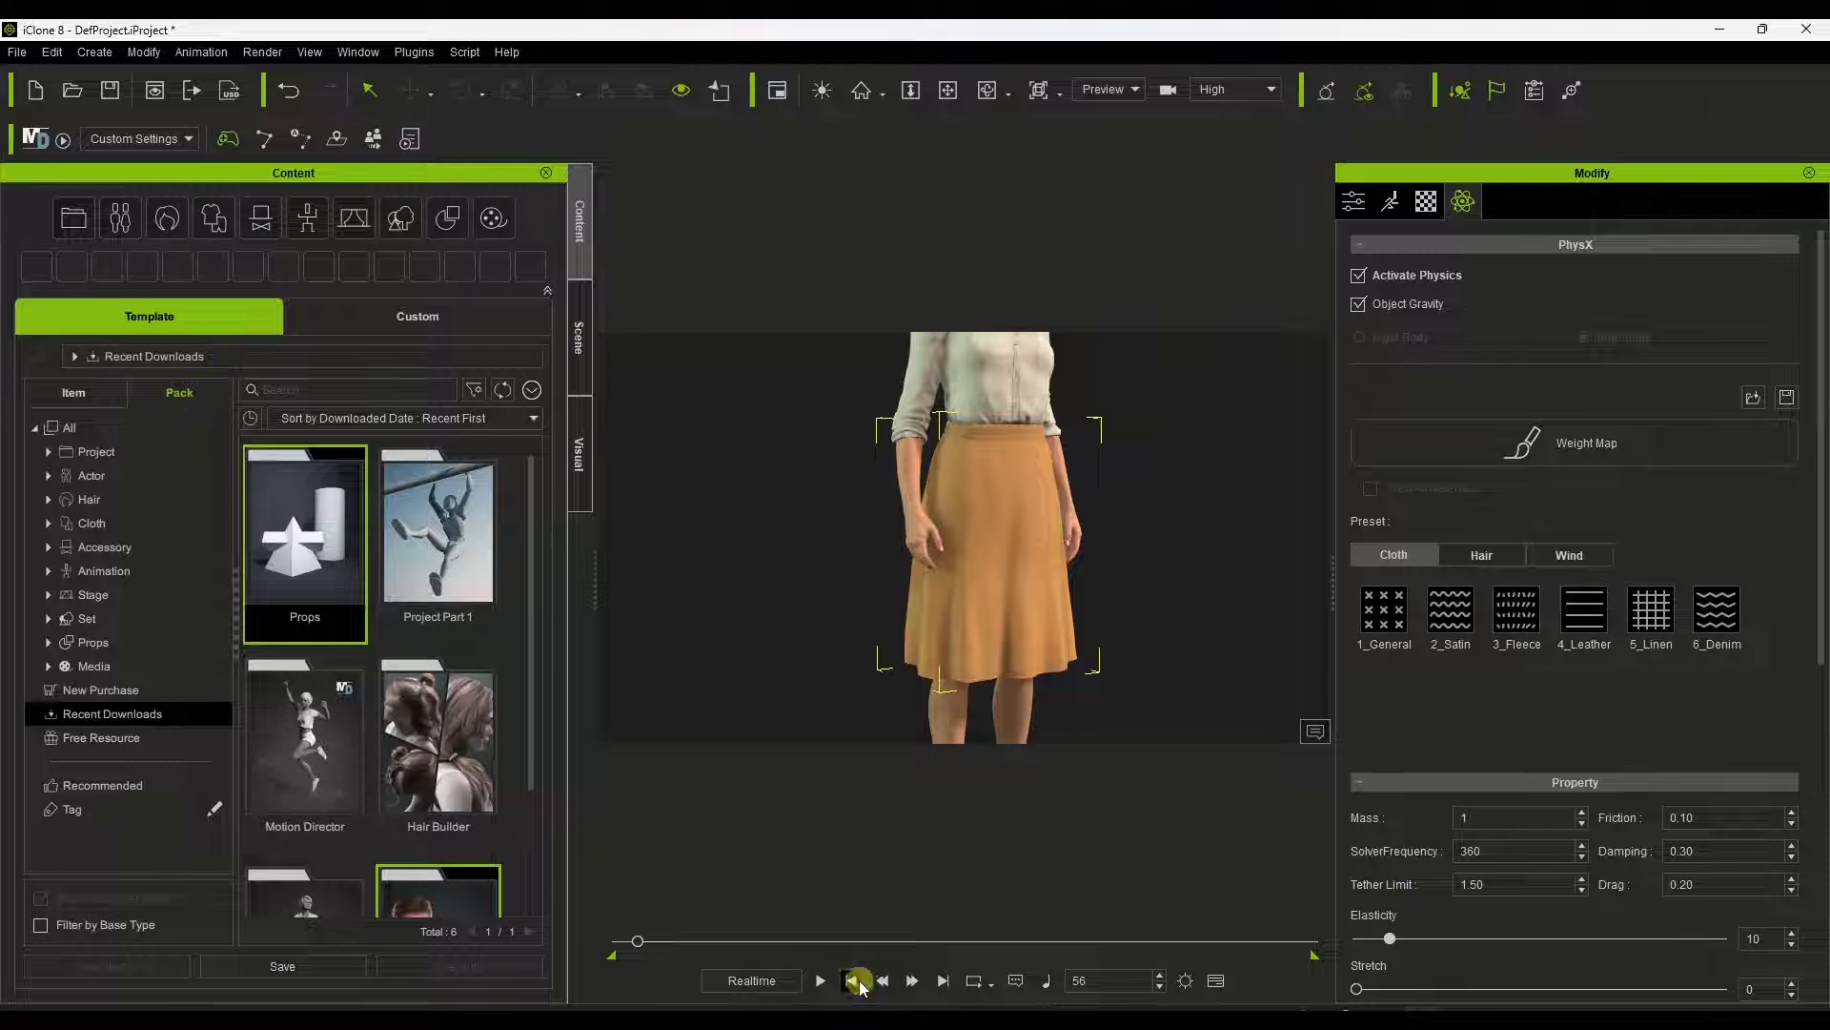
pyautogui.click(851, 981)
# Apply the 2_Satin cloth preset to the skirt and play the simulation to frame 72 to check the fabric
pyautogui.click(1450, 608)
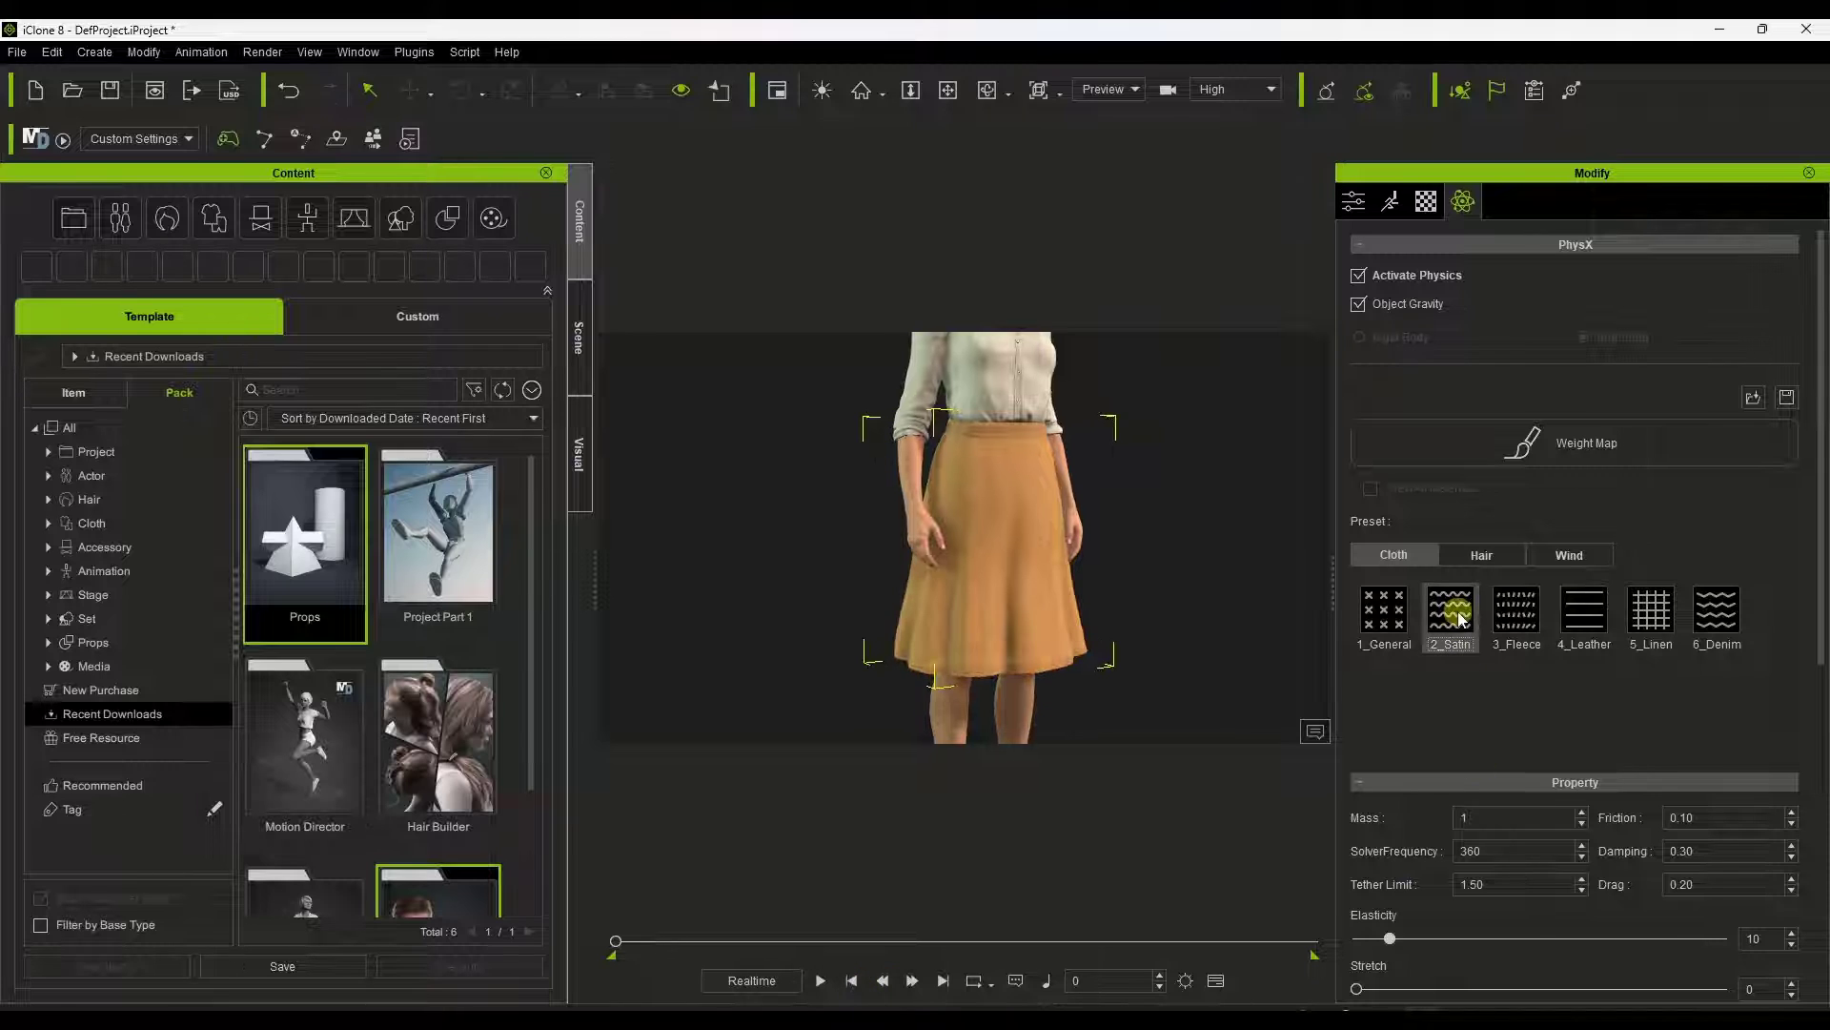
pyautogui.click(819, 981)
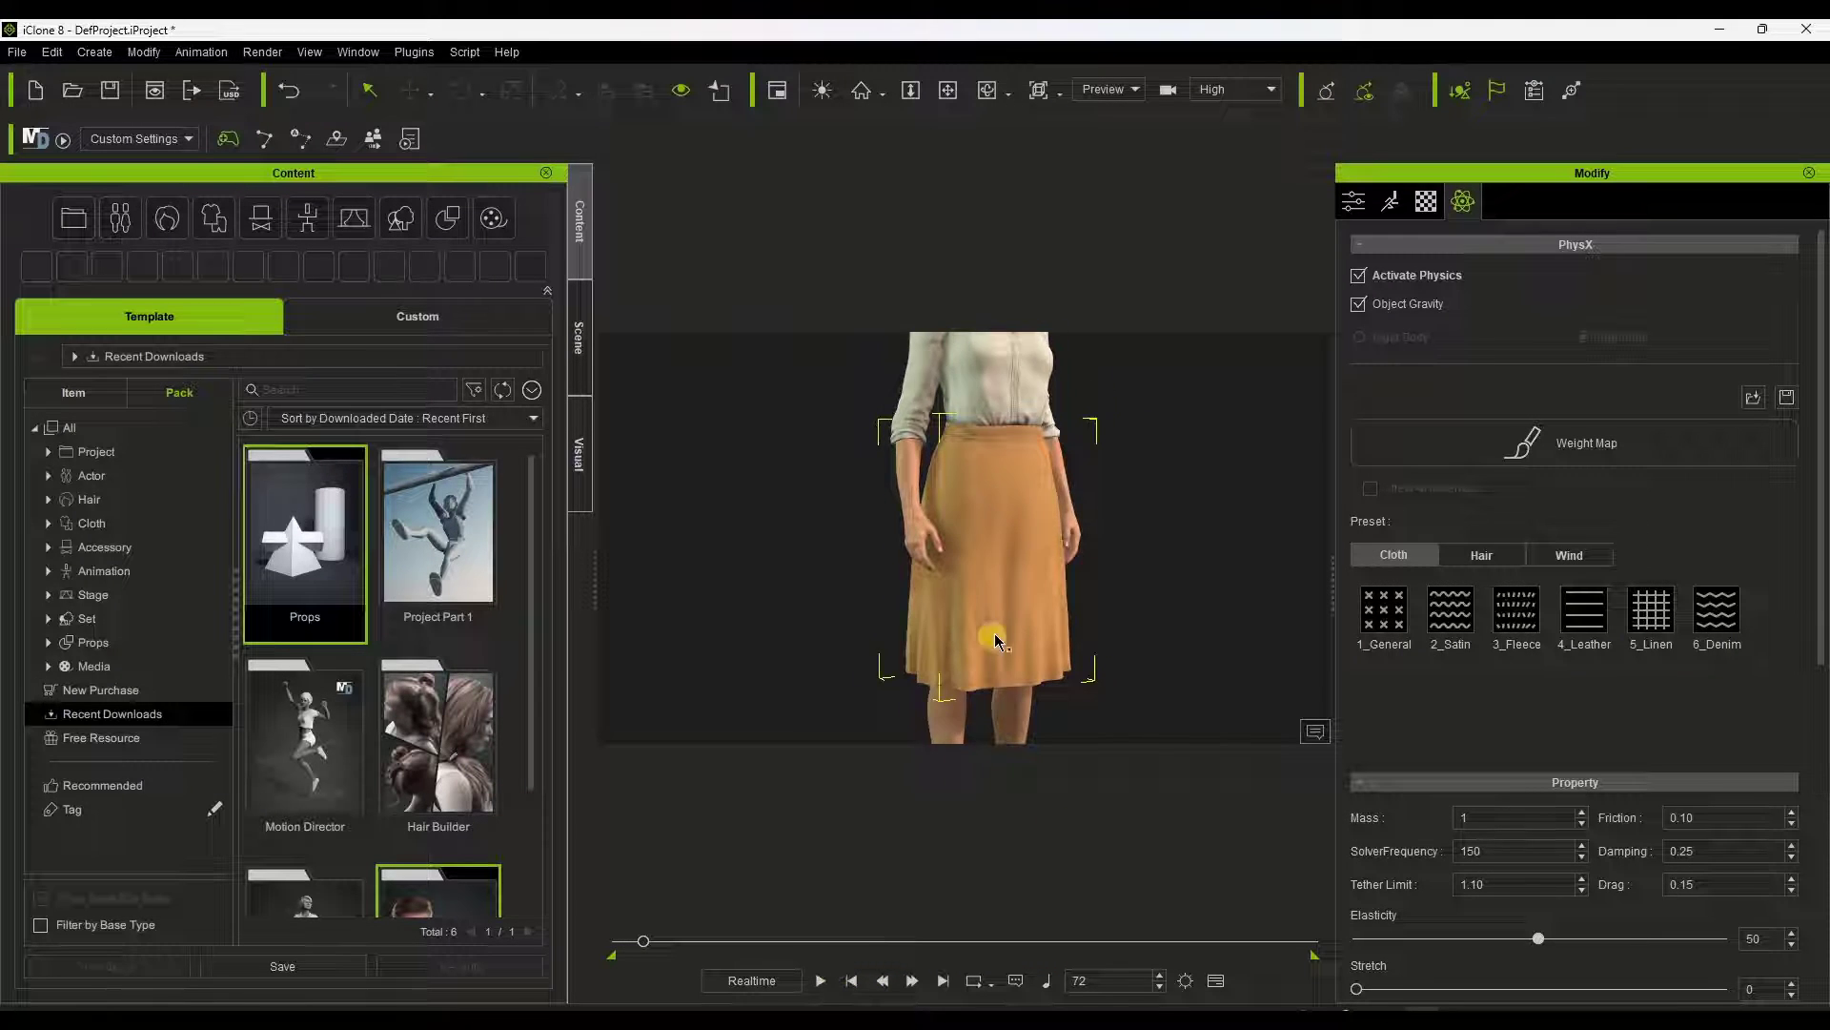
pyautogui.scroll(5, 993, 610)
pyautogui.scroll(-4, 994, 610)
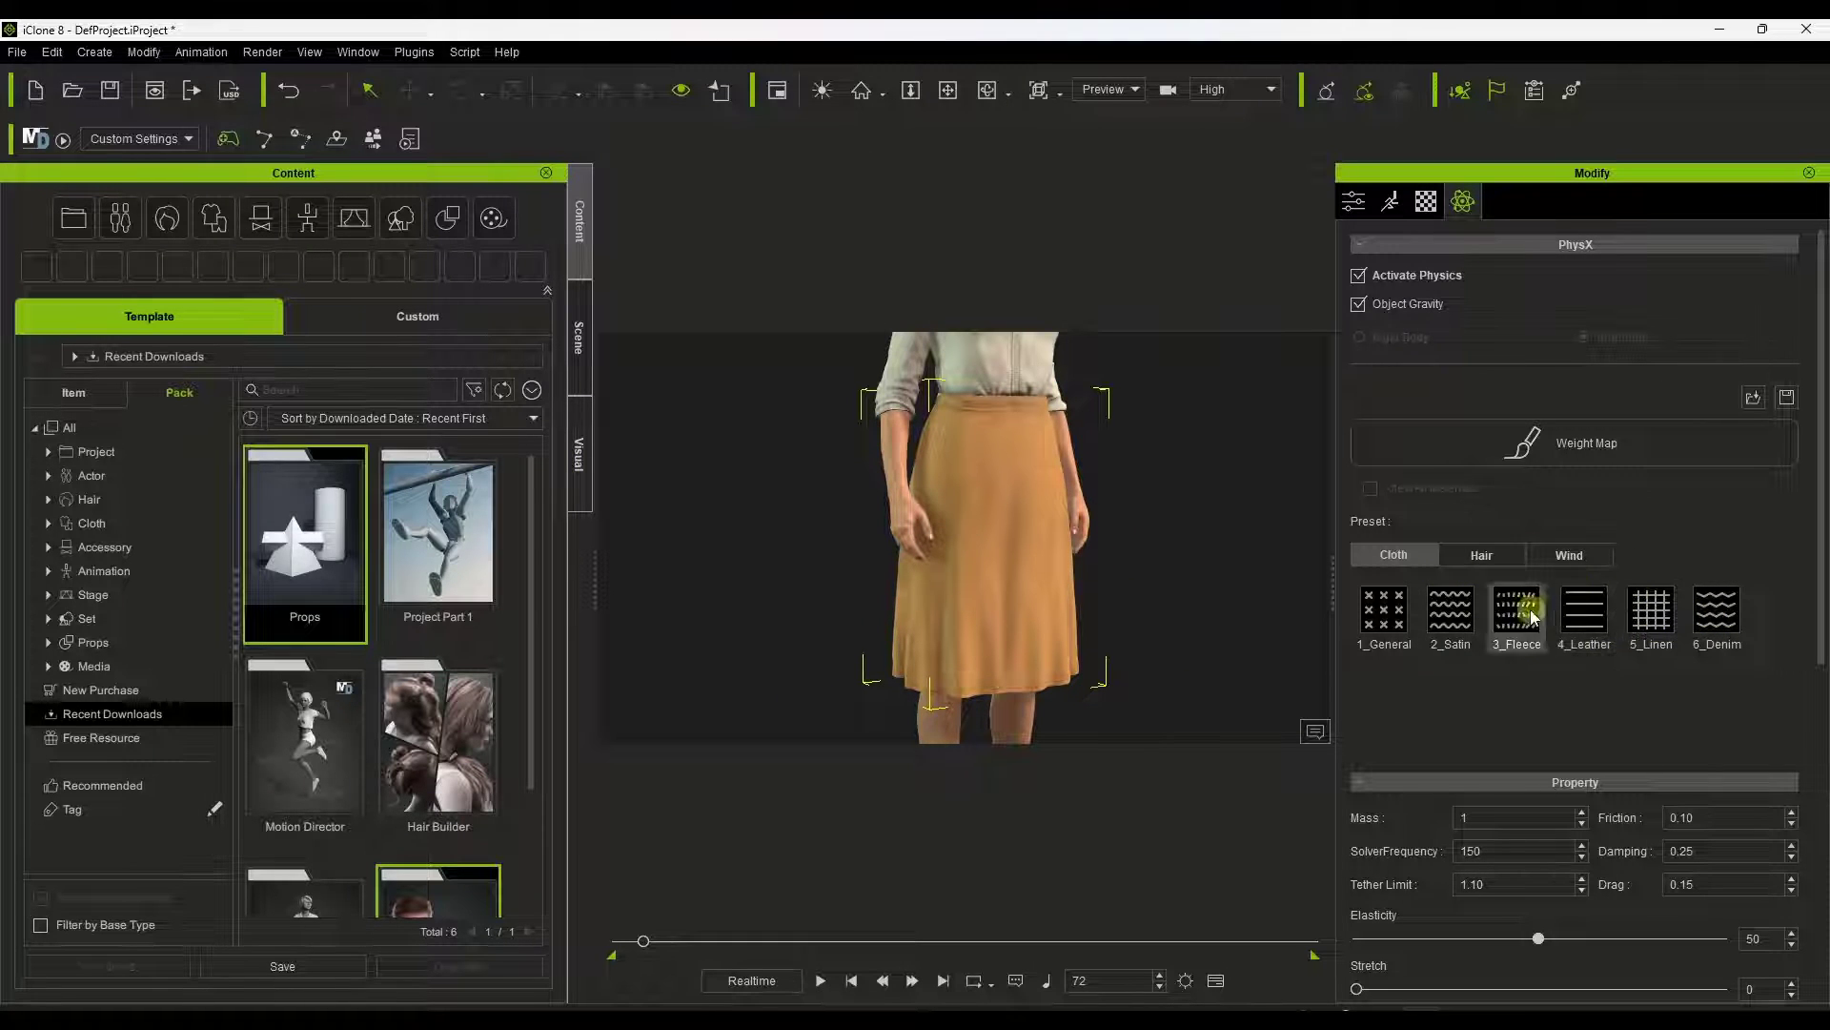
# Select Camila's hair and look through the Wind and Hair physics presets
pyautogui.scroll(-3, 997, 629)
pyautogui.scroll(3, 1001, 372)
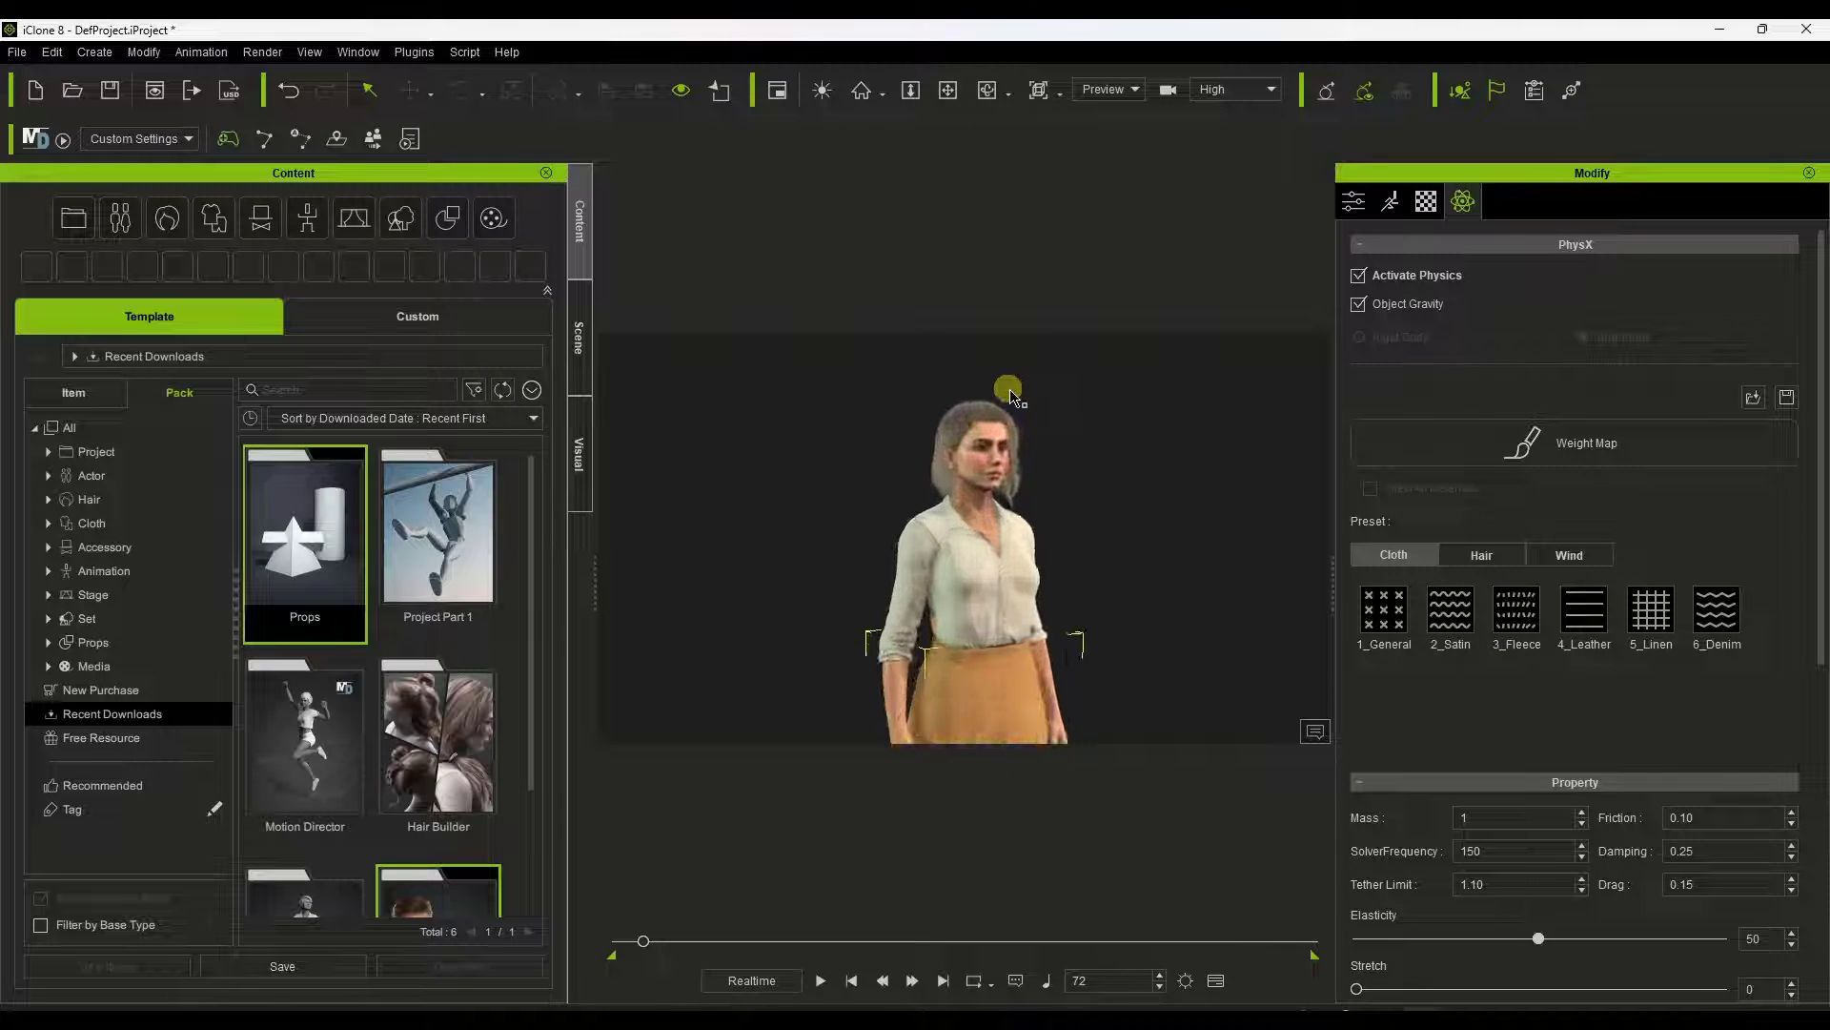
pyautogui.scroll(2, 1011, 394)
pyautogui.click(1010, 396)
pyautogui.click(1545, 555)
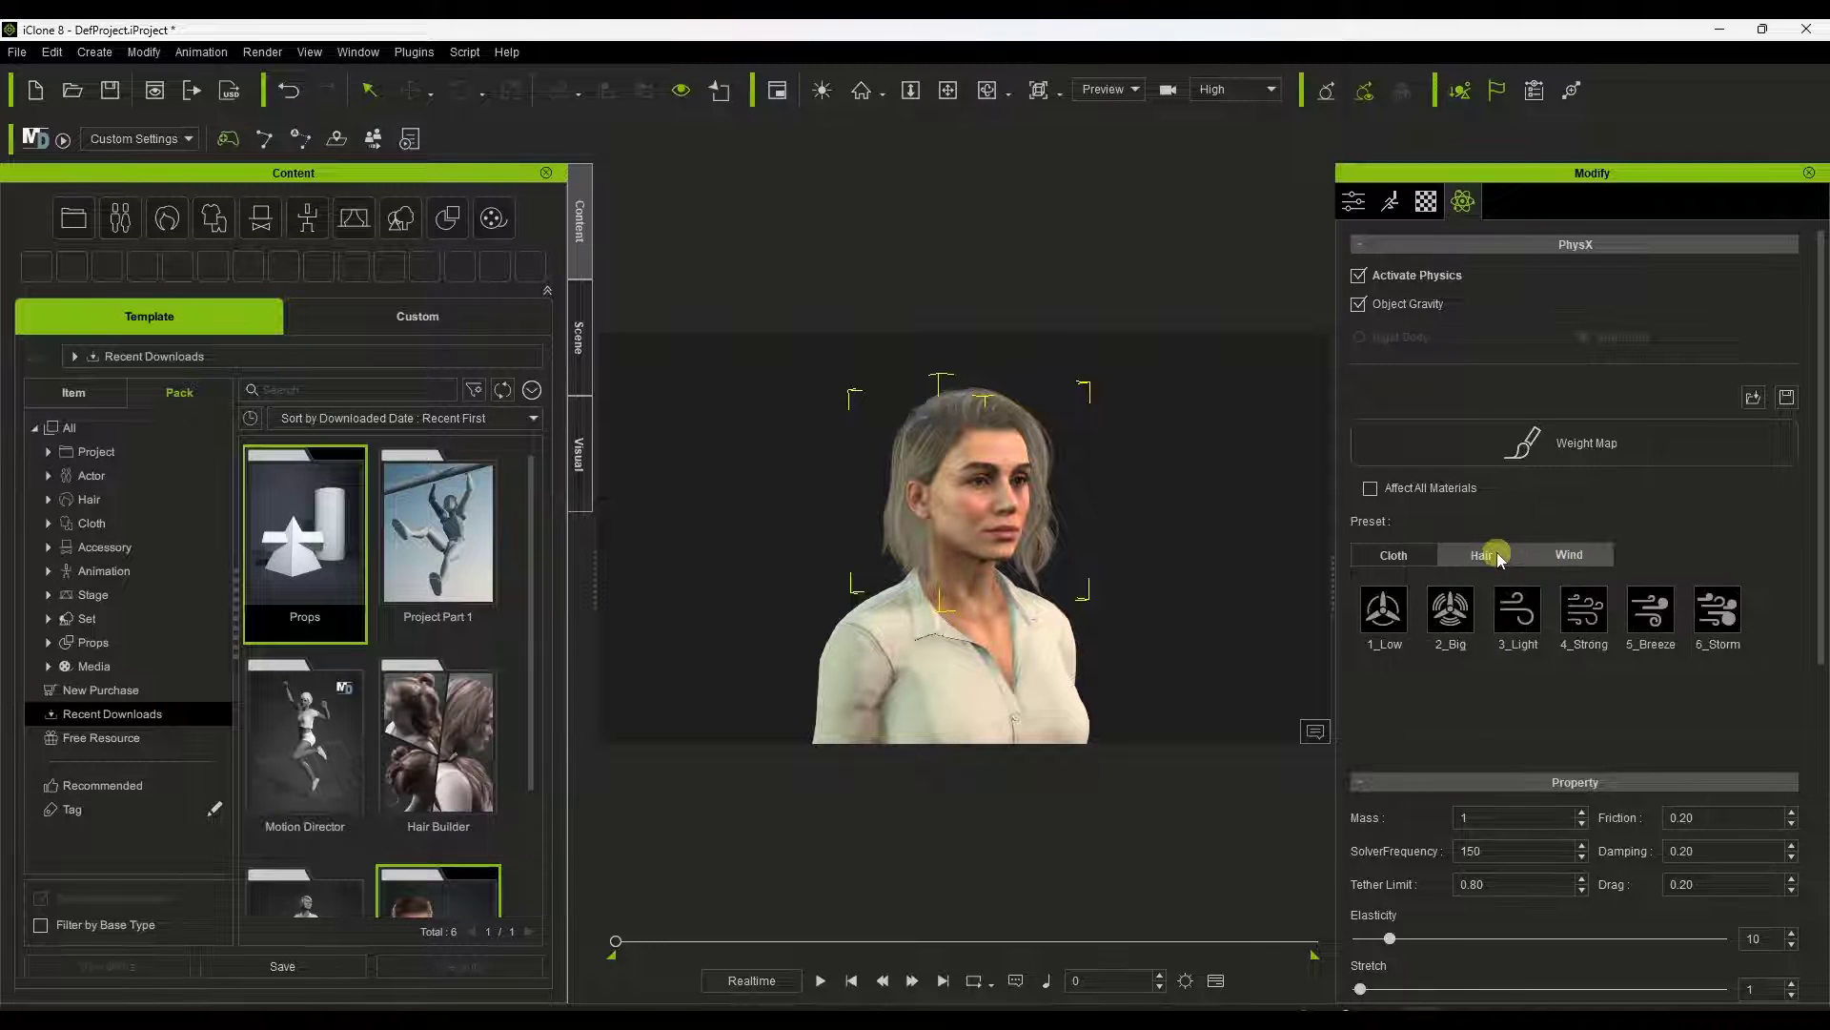
pyautogui.click(1496, 556)
pyautogui.scroll(-2, 1090, 474)
pyautogui.scroll(1, 1087, 481)
pyautogui.scroll(-1, 1075, 491)
# Add the CC4 Camila 2 character from the Clothed character templates to the scene at about X 165, Y 181
pyautogui.scroll(2, 1063, 482)
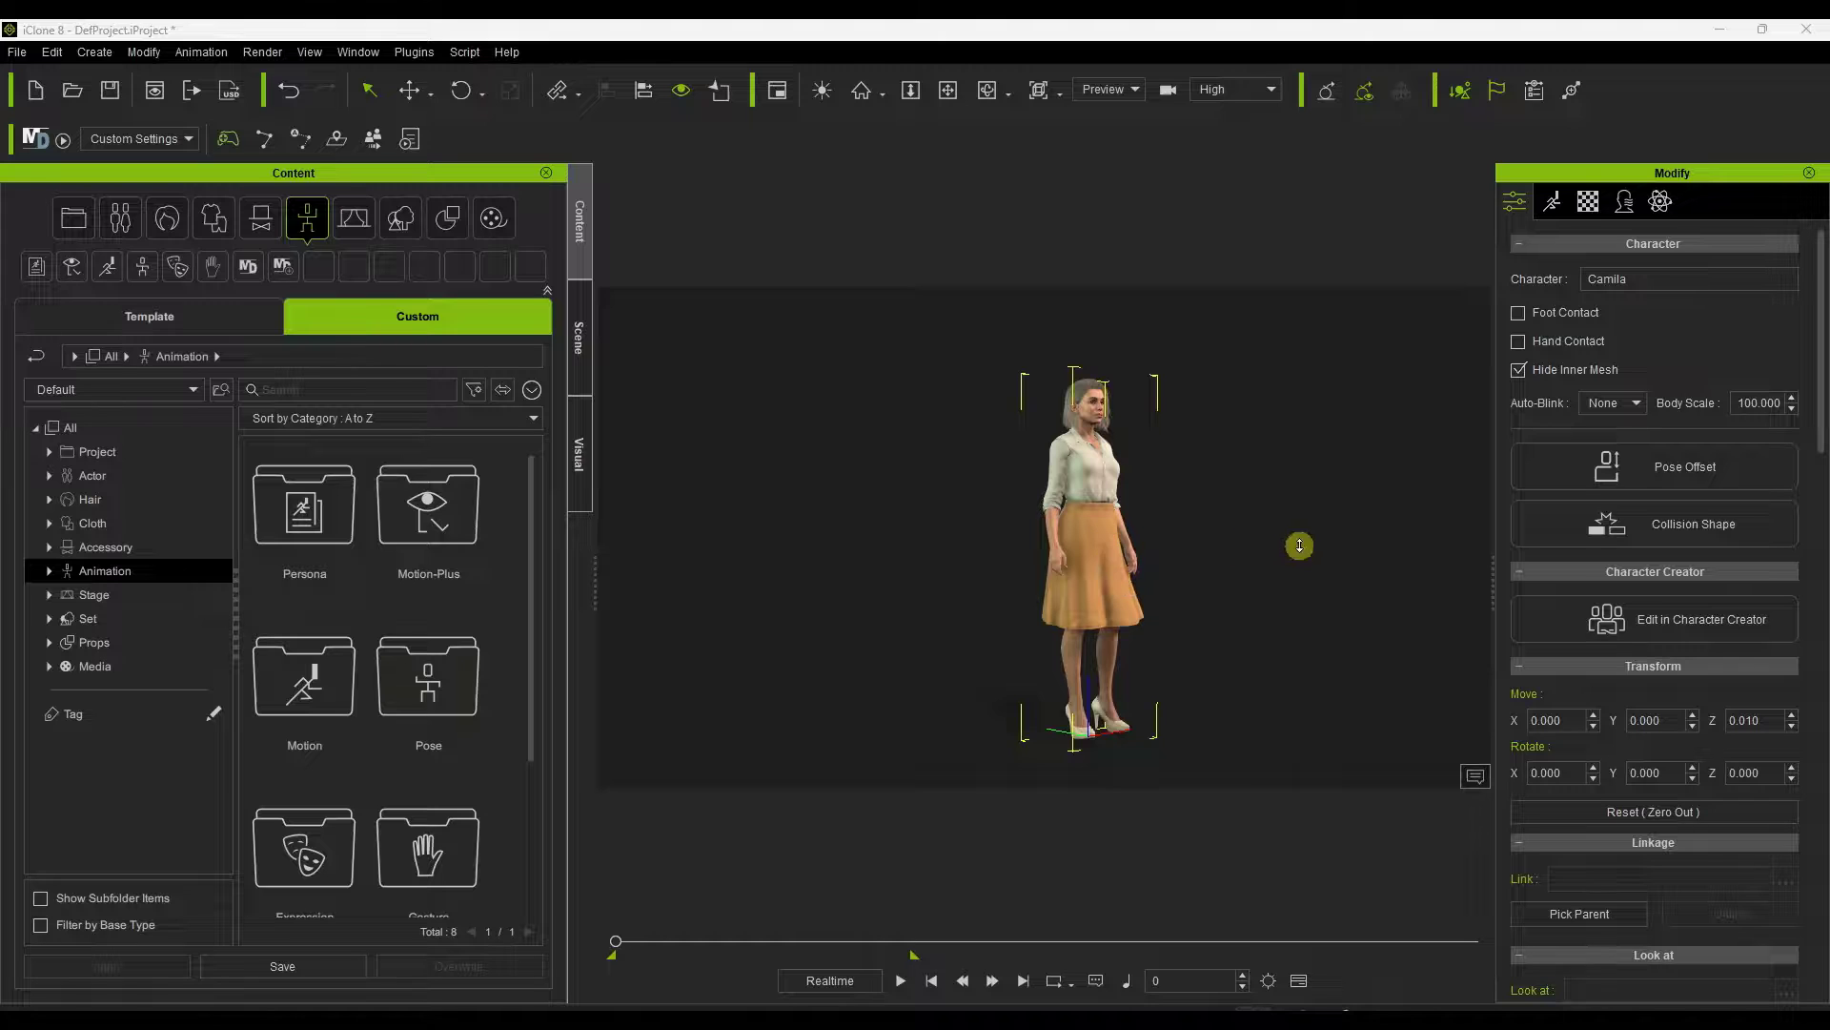
pyautogui.scroll(1, 1299, 545)
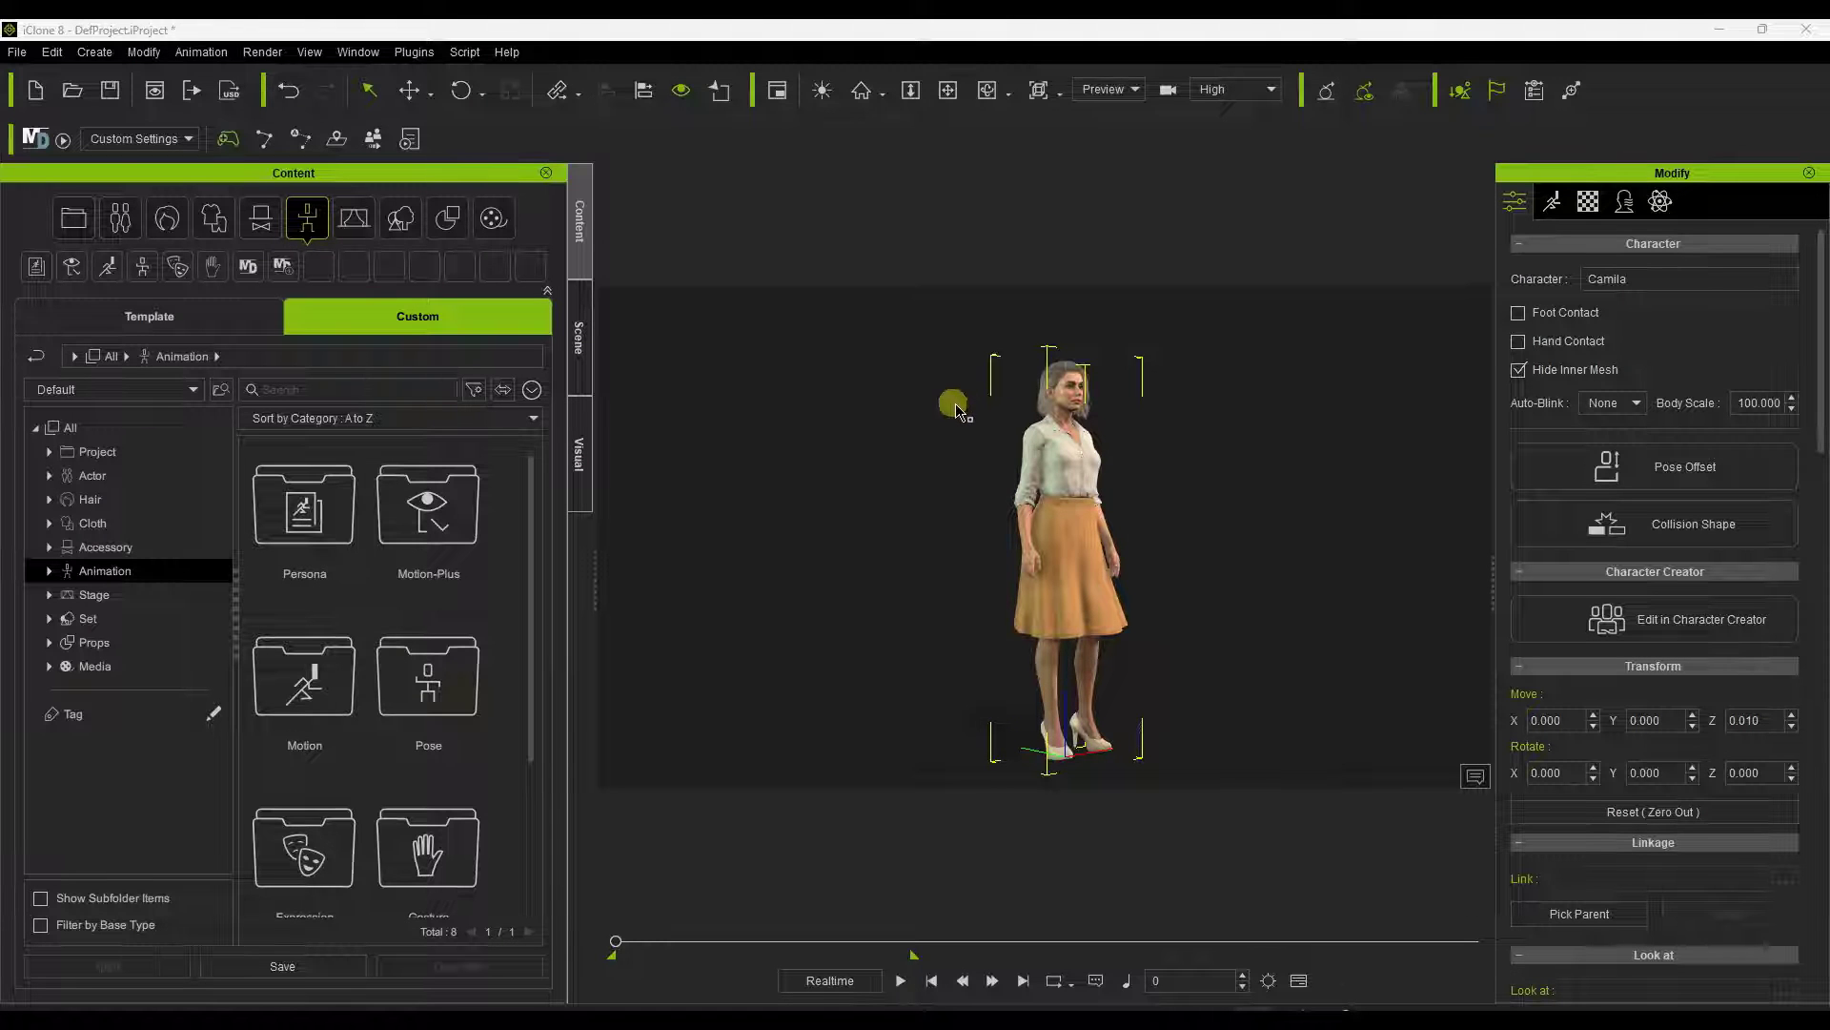
pyautogui.moveTo(957, 410); pyautogui.dragTo(1067, 538, button='middle')
pyautogui.scroll(1, 1068, 543)
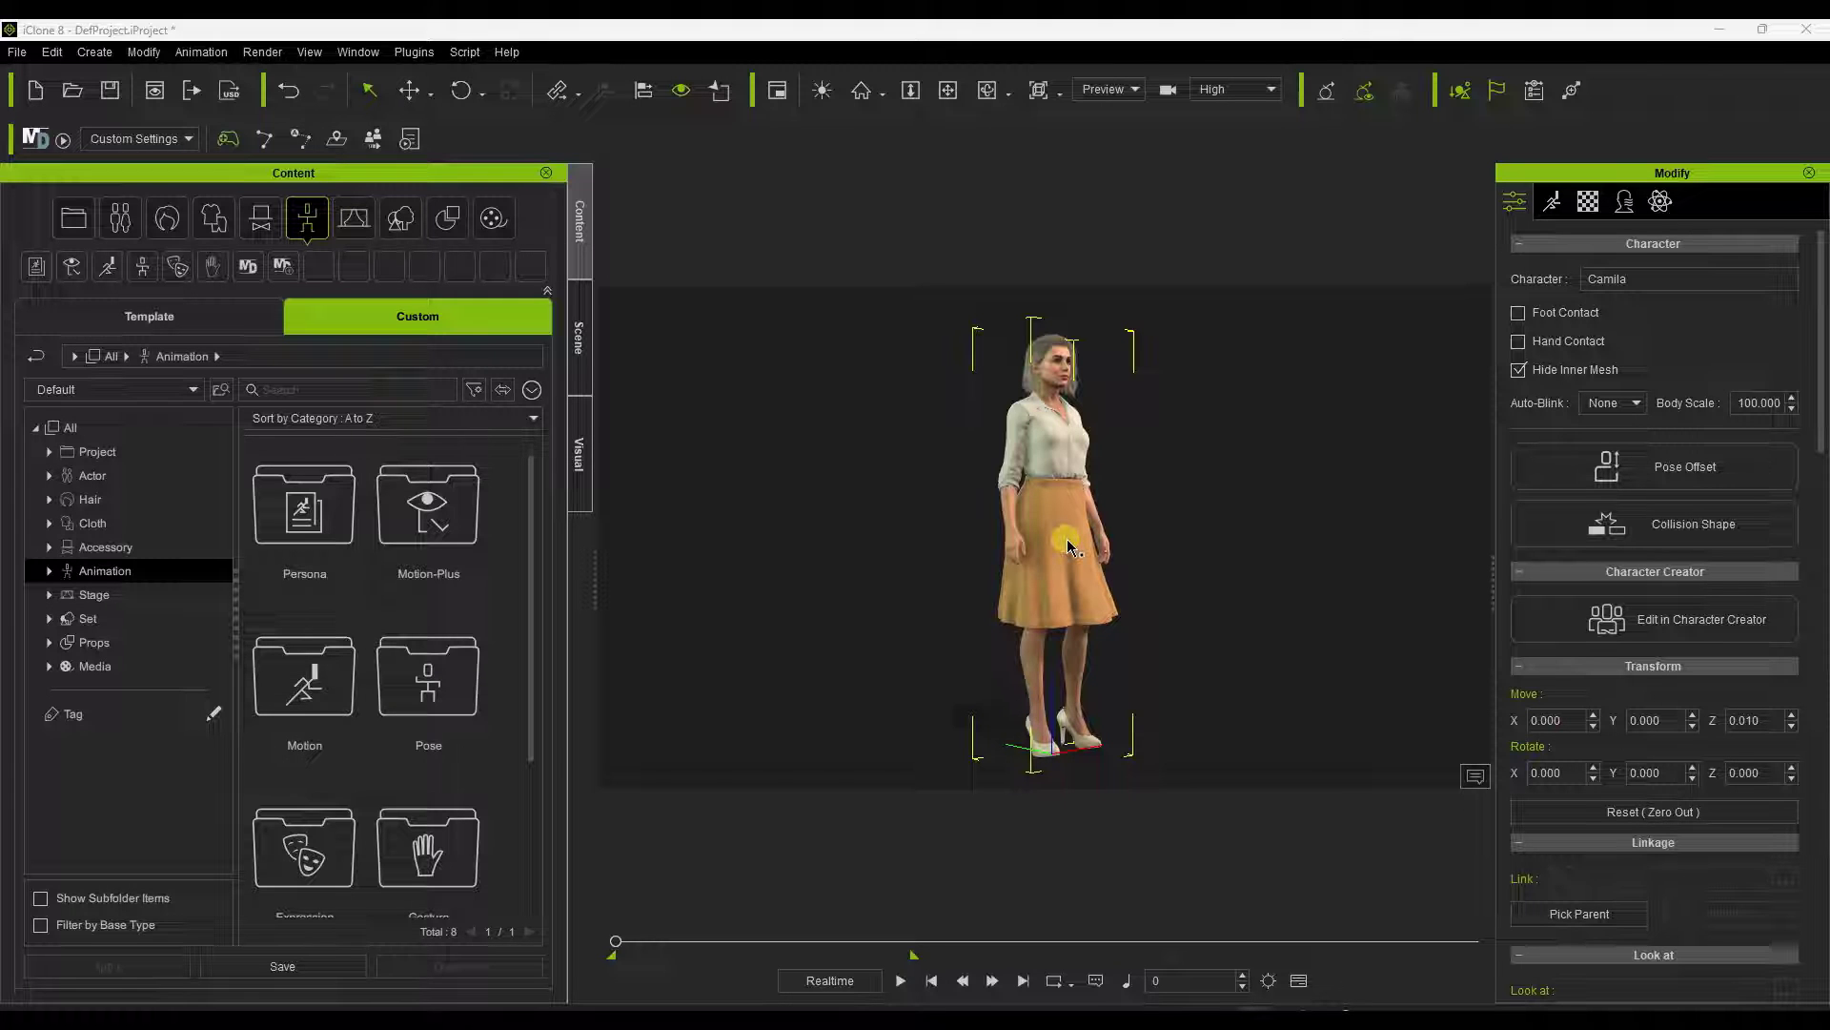
pyautogui.moveTo(305, 676); pyautogui.dragTo(985, 658)
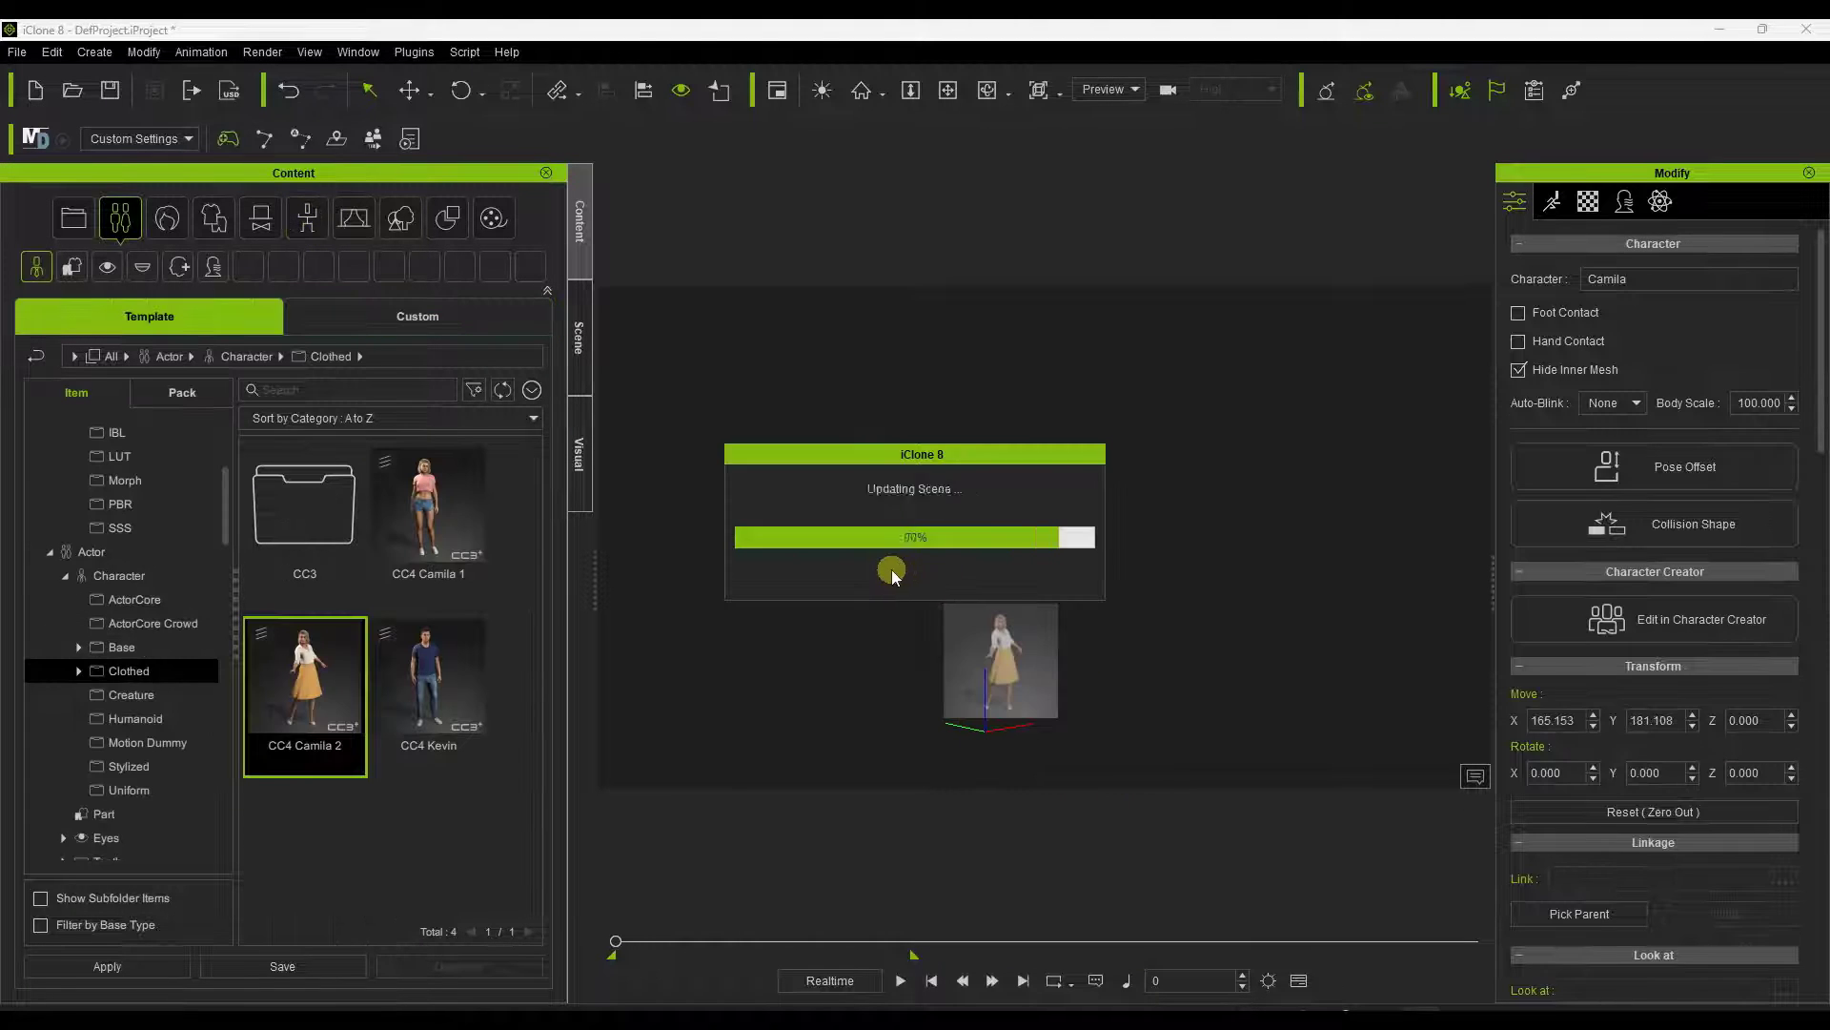
pyautogui.scroll(3, 1051, 459)
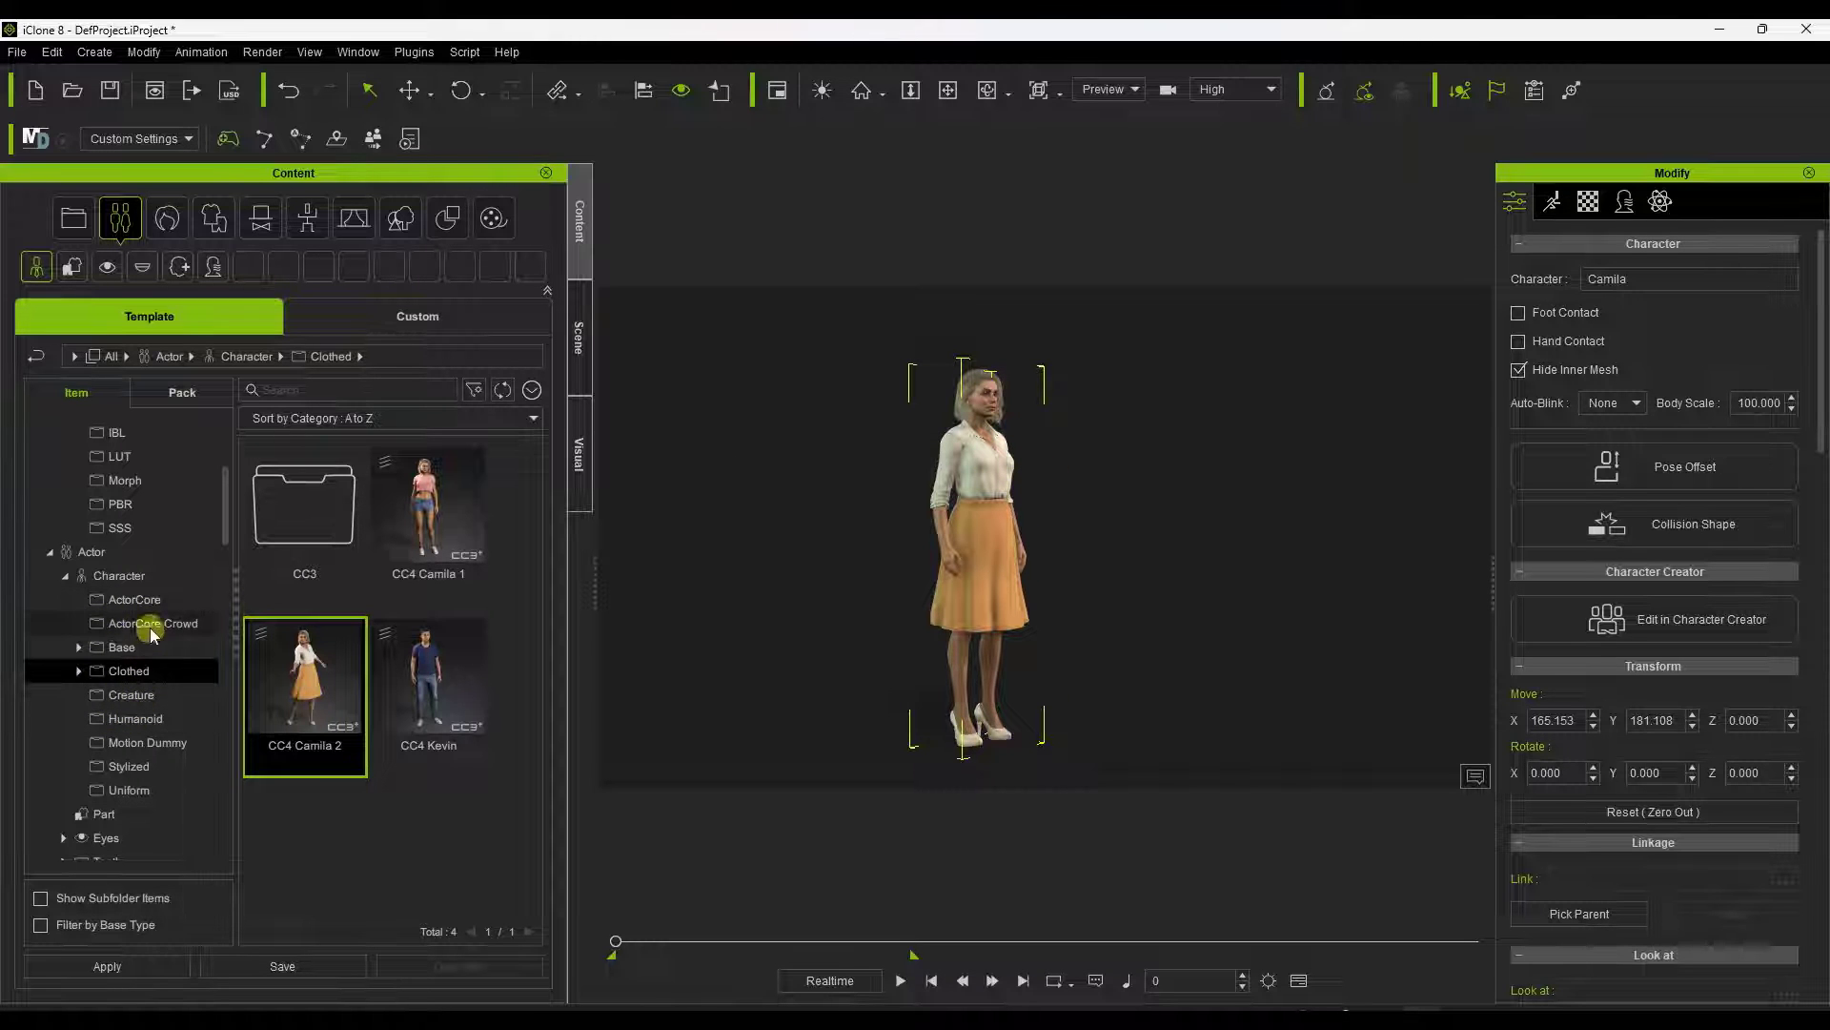
# Replace Camila's skirt with Knee length skirt_A3 from the Skirts cloth templates, swapping the whole object
pyautogui.scroll(-1, 158, 652)
pyautogui.scroll(-2, 153, 667)
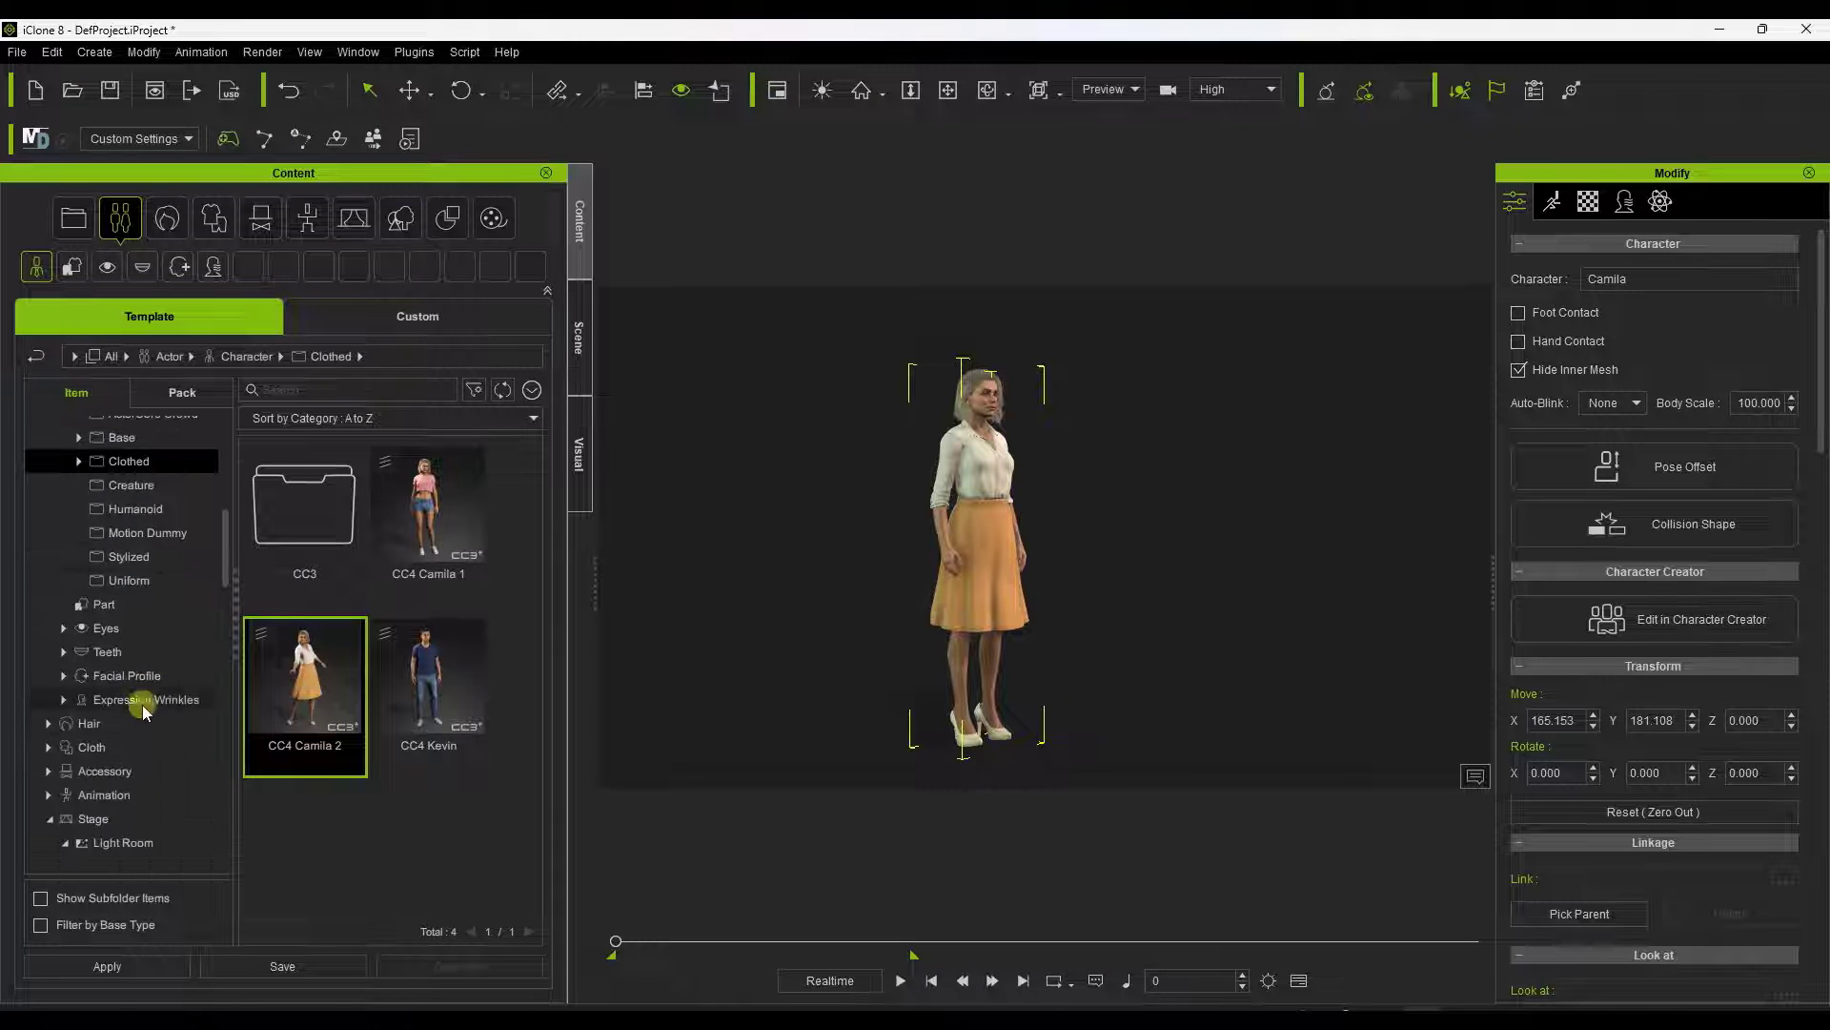
pyautogui.click(91, 746)
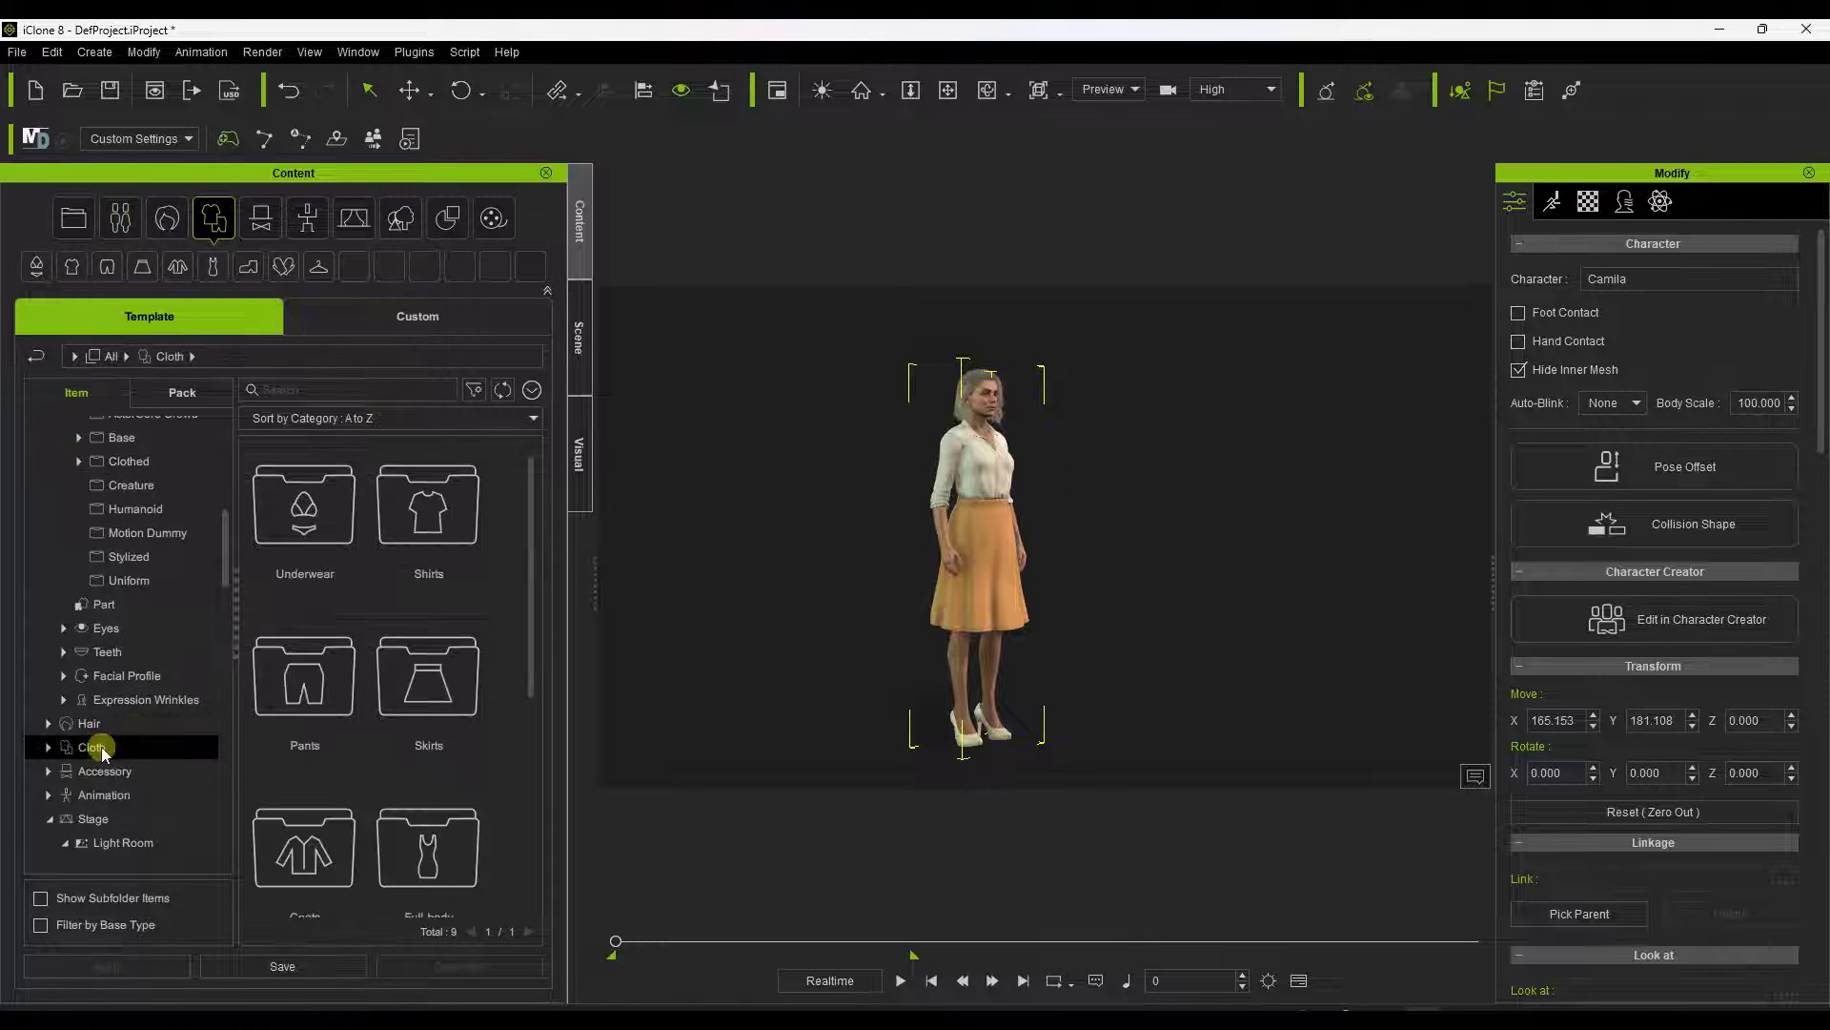
pyautogui.doubleClick(445, 690)
pyautogui.moveTo(445, 688); pyautogui.dragTo(966, 521)
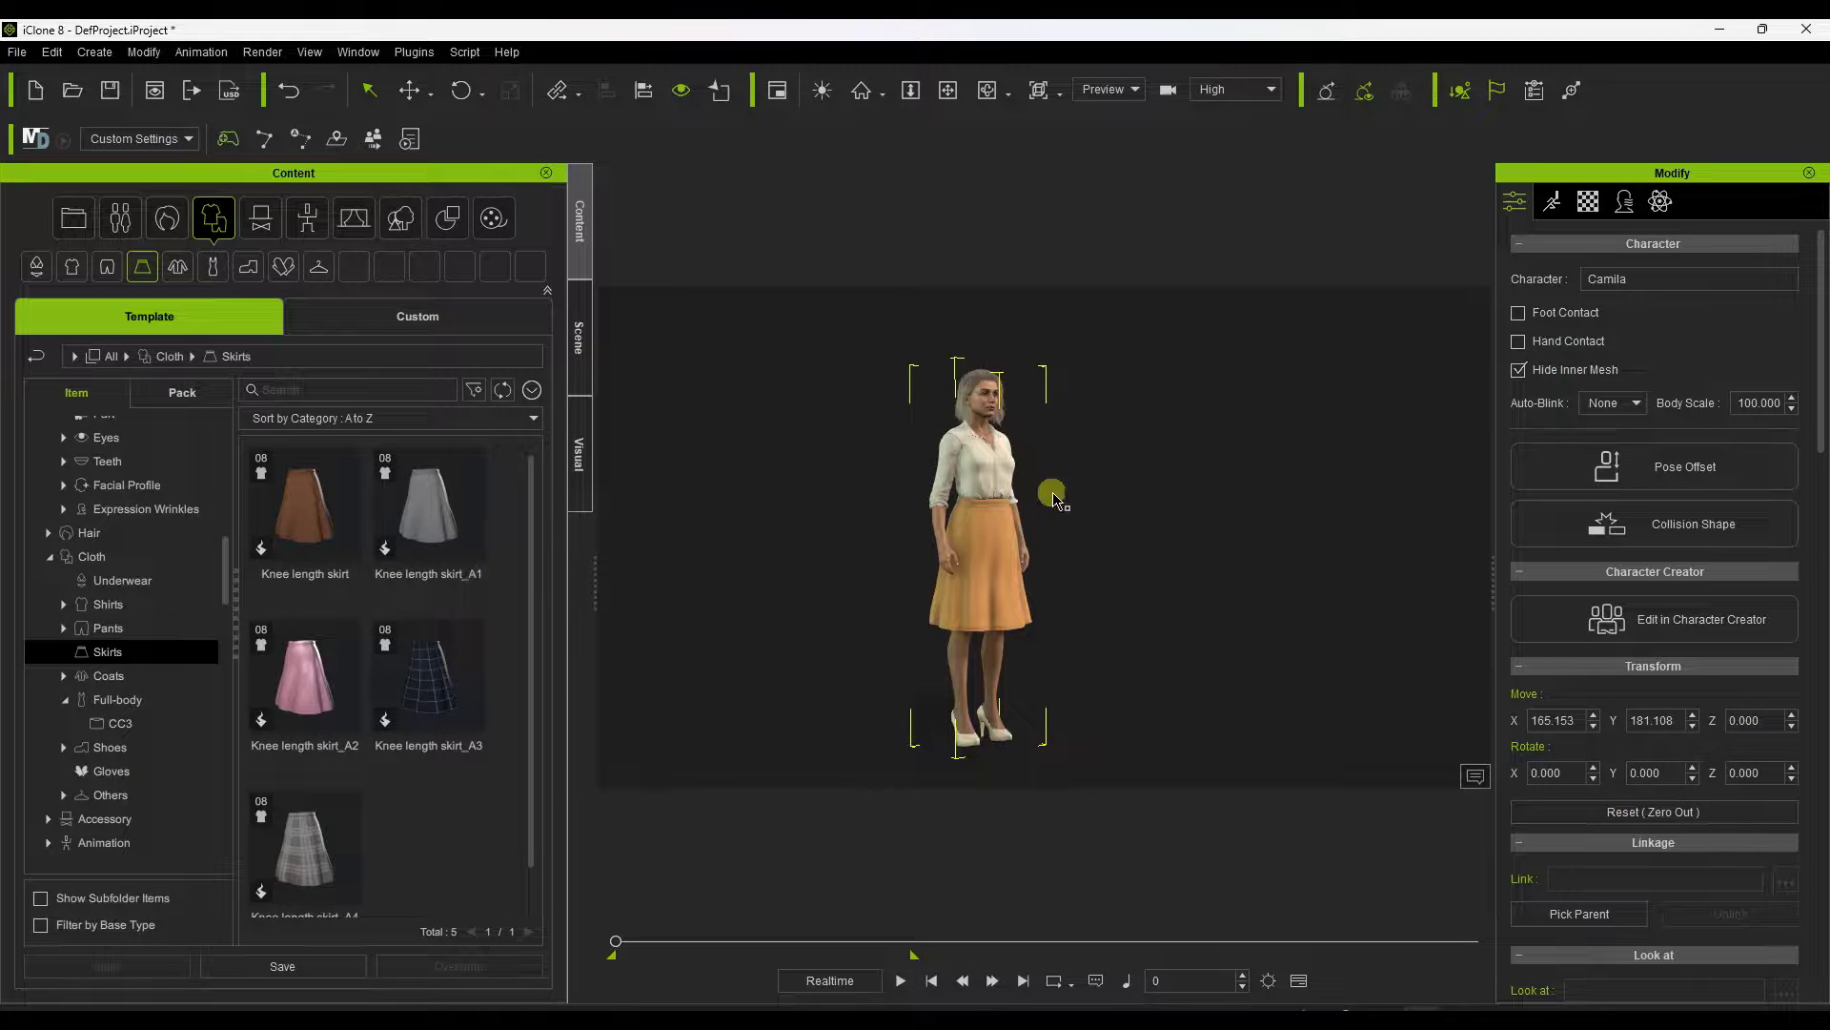
pyautogui.click(457, 671)
pyautogui.moveTo(457, 671); pyautogui.dragTo(987, 553)
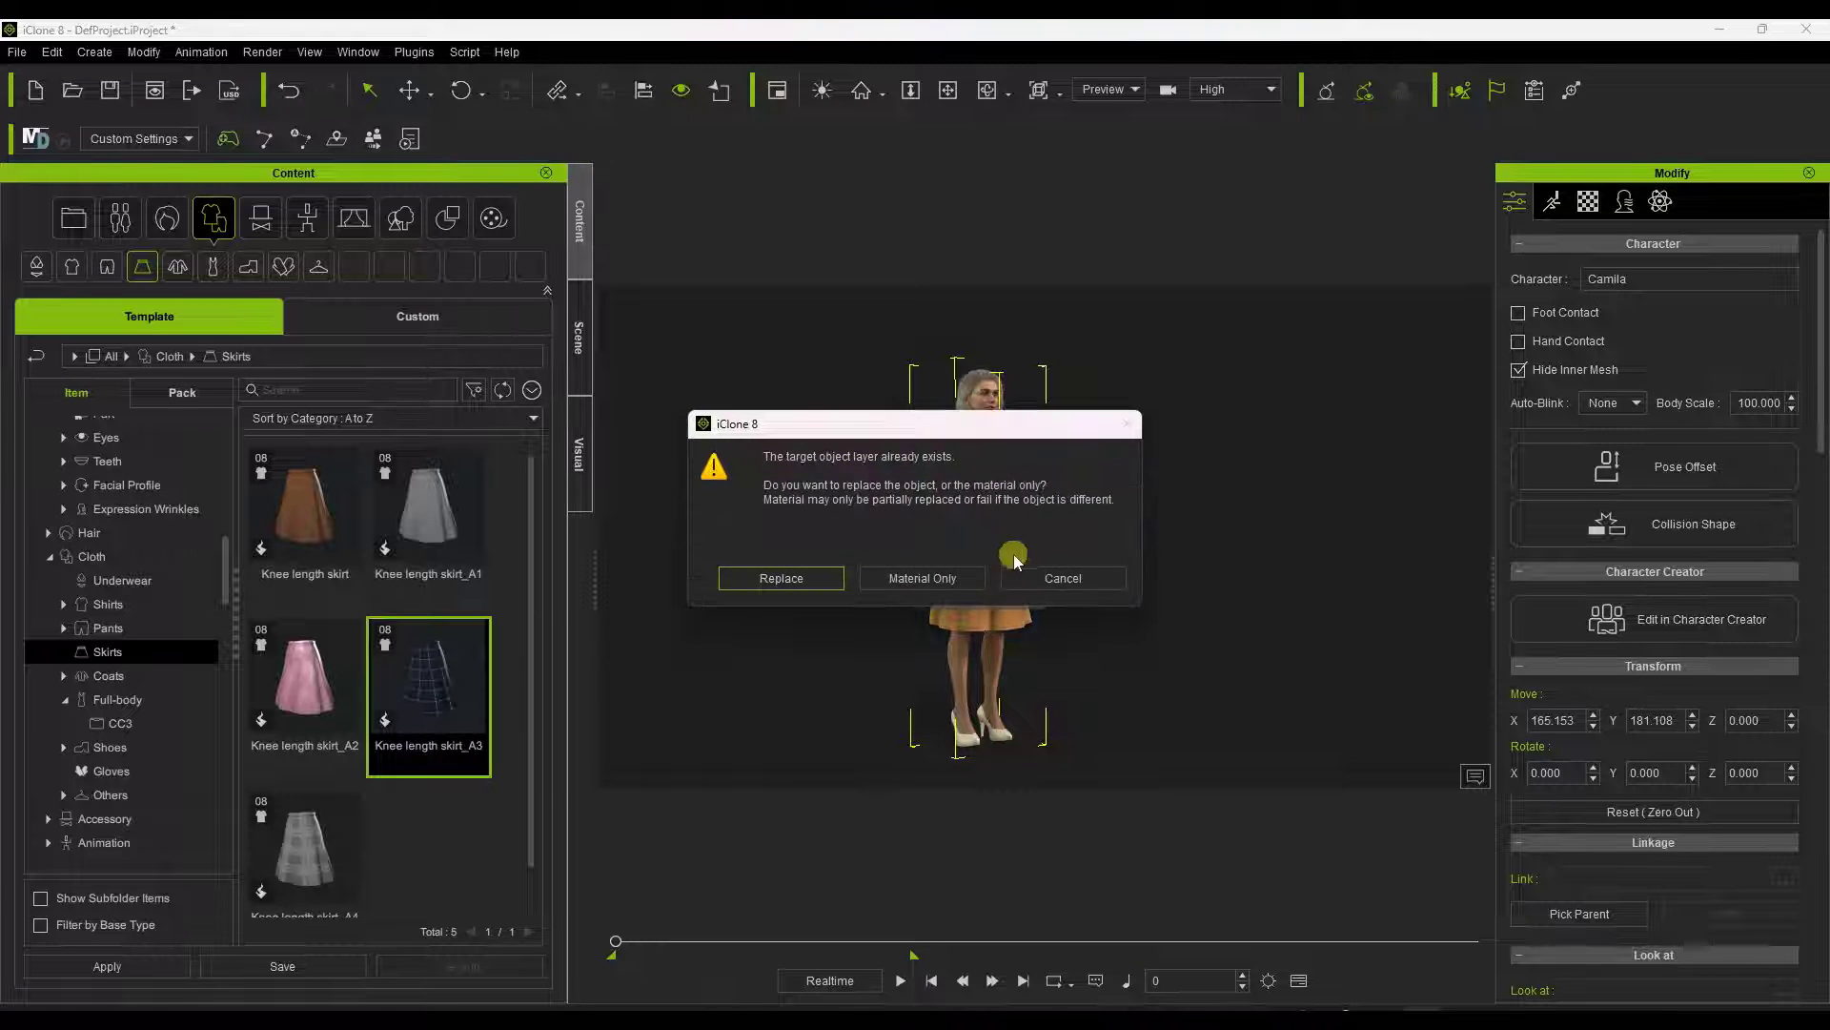
pyautogui.click(777, 577)
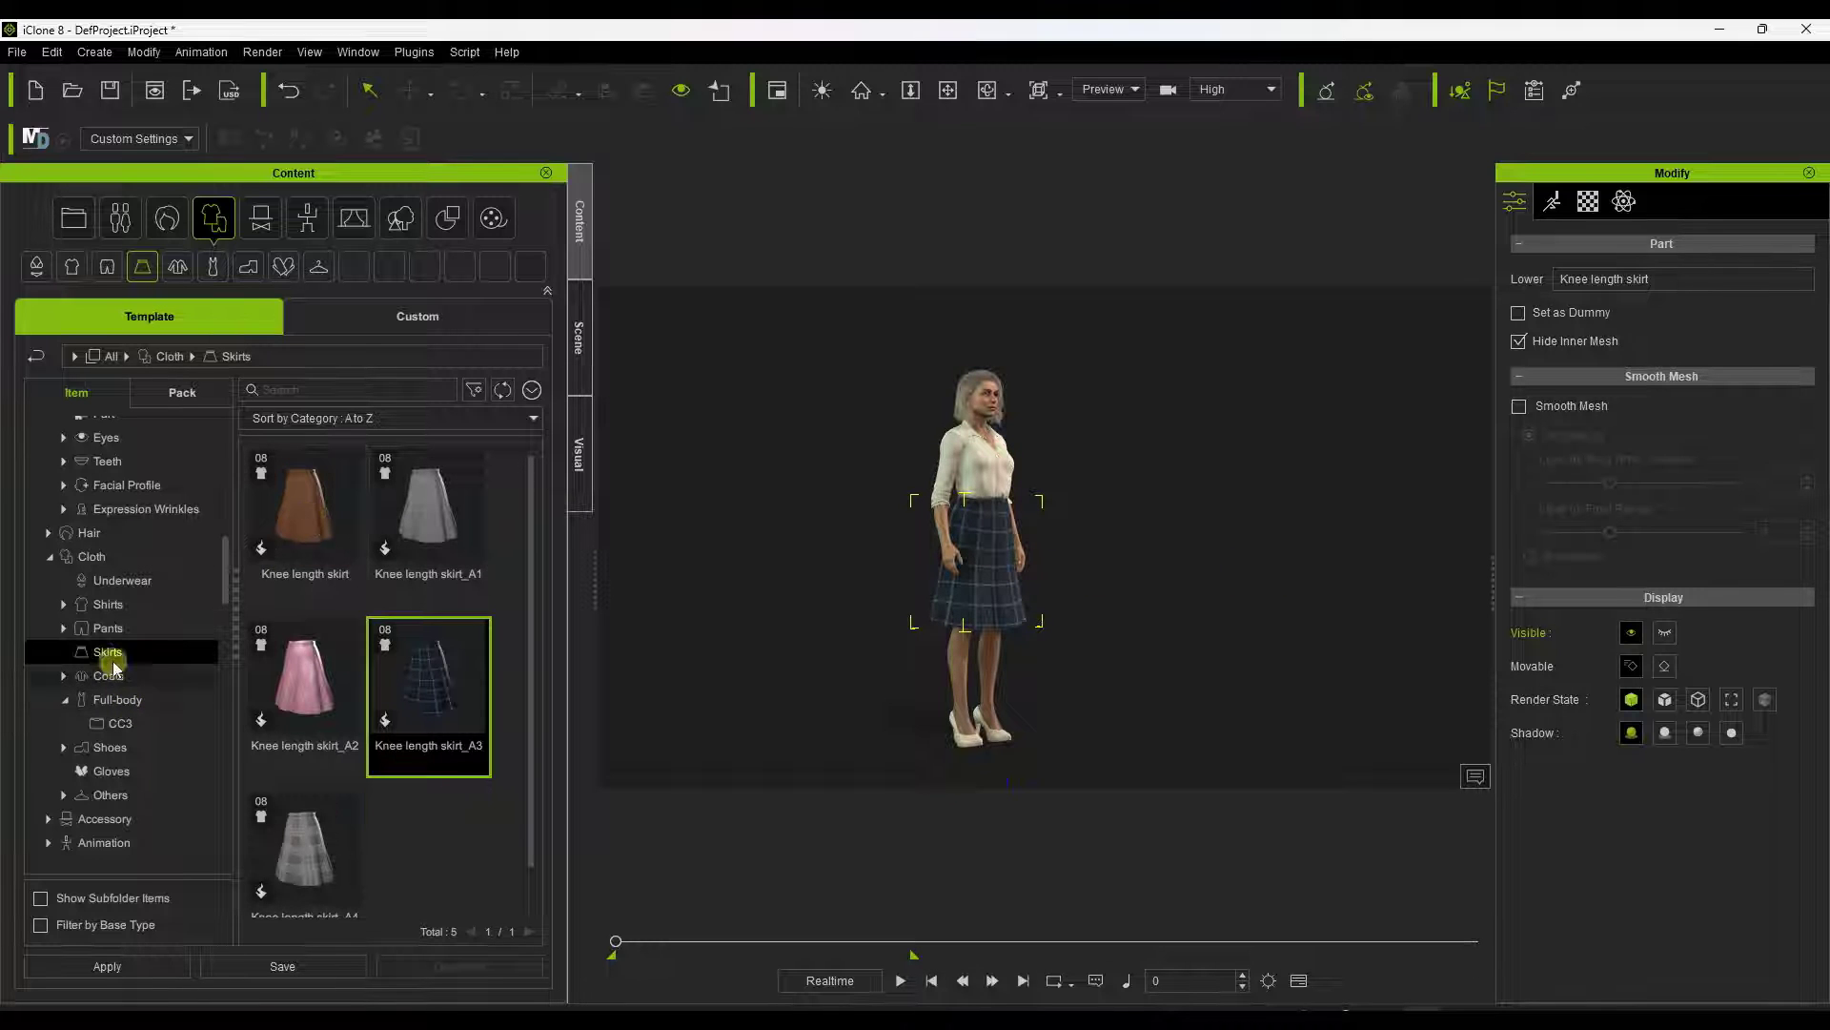
# Replace Camila's blouse with Rolled sleeves shirt_A4 from the Shirts cloth templates
pyautogui.click(108, 606)
pyautogui.click(64, 605)
pyautogui.scroll(-5, 515, 817)
pyautogui.click(307, 610)
pyautogui.moveTo(753, 588); pyautogui.dragTo(1049, 534)
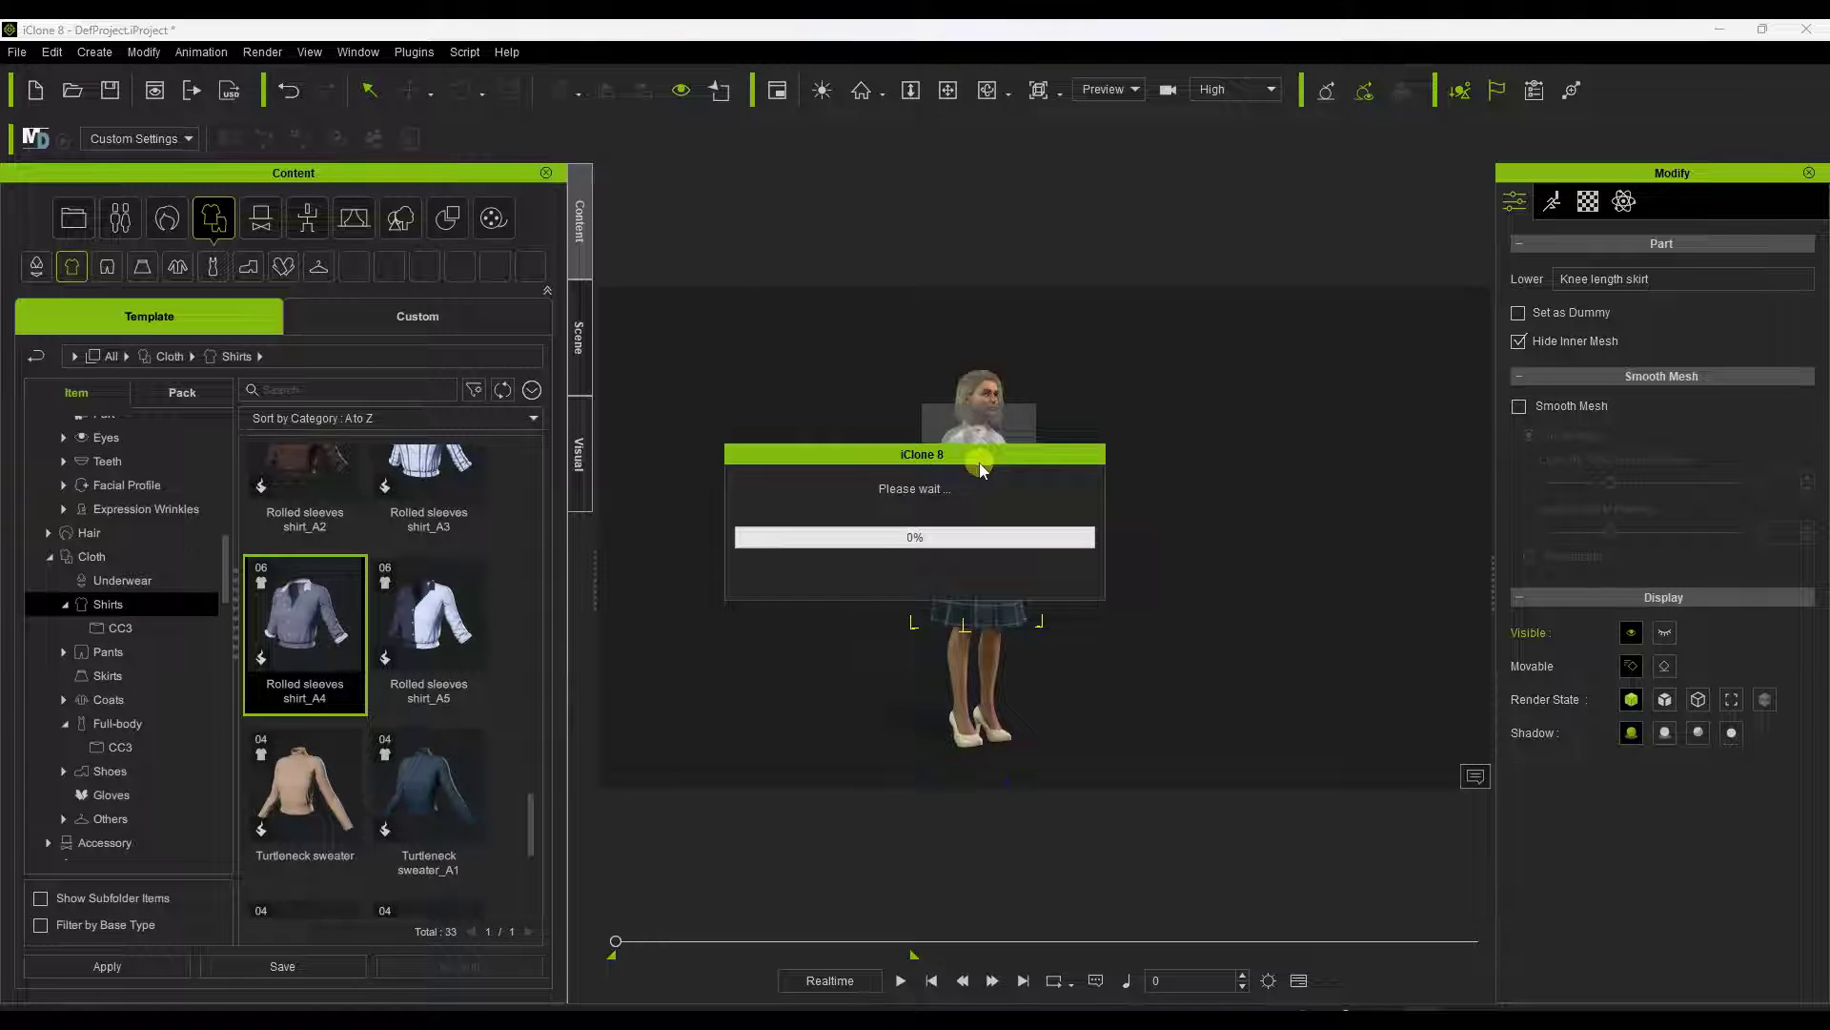
pyautogui.click(814, 580)
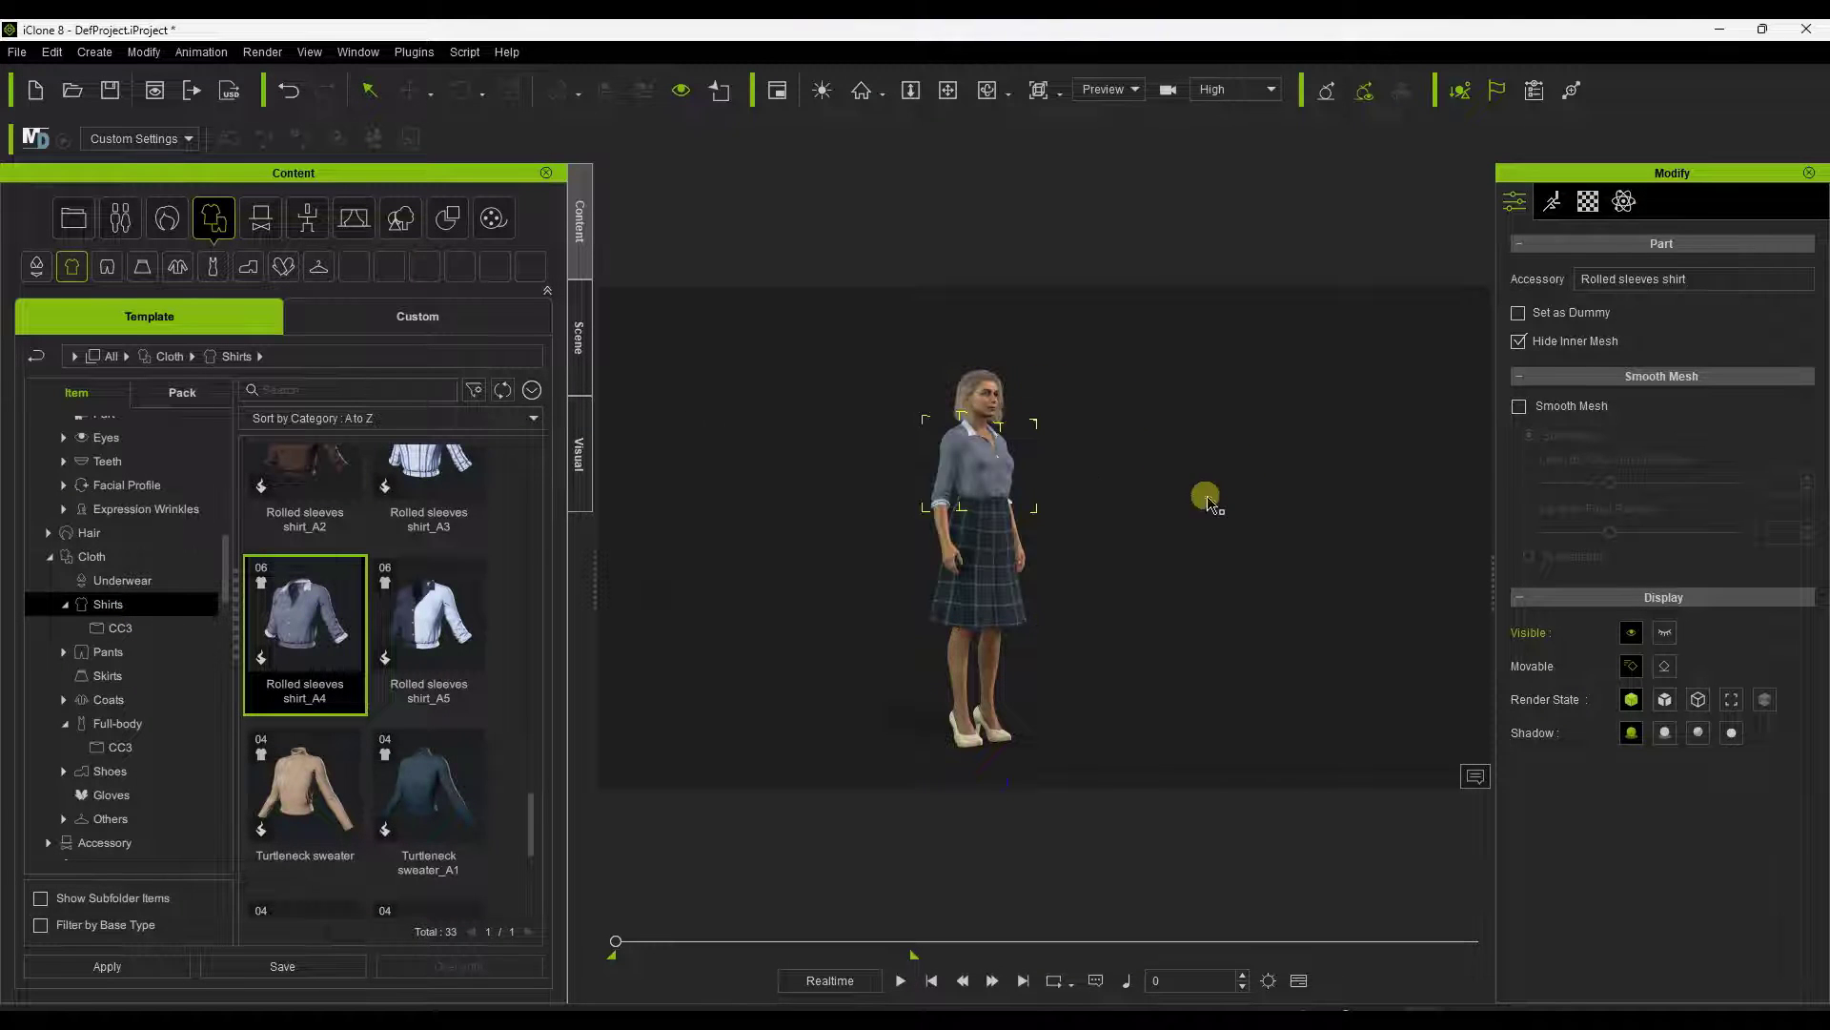
# Switch to the Motion Director workspace and show its character settings
pyautogui.moveTo(1107, 504); pyautogui.dragTo(939, 444, button='right')
pyautogui.click(358, 51)
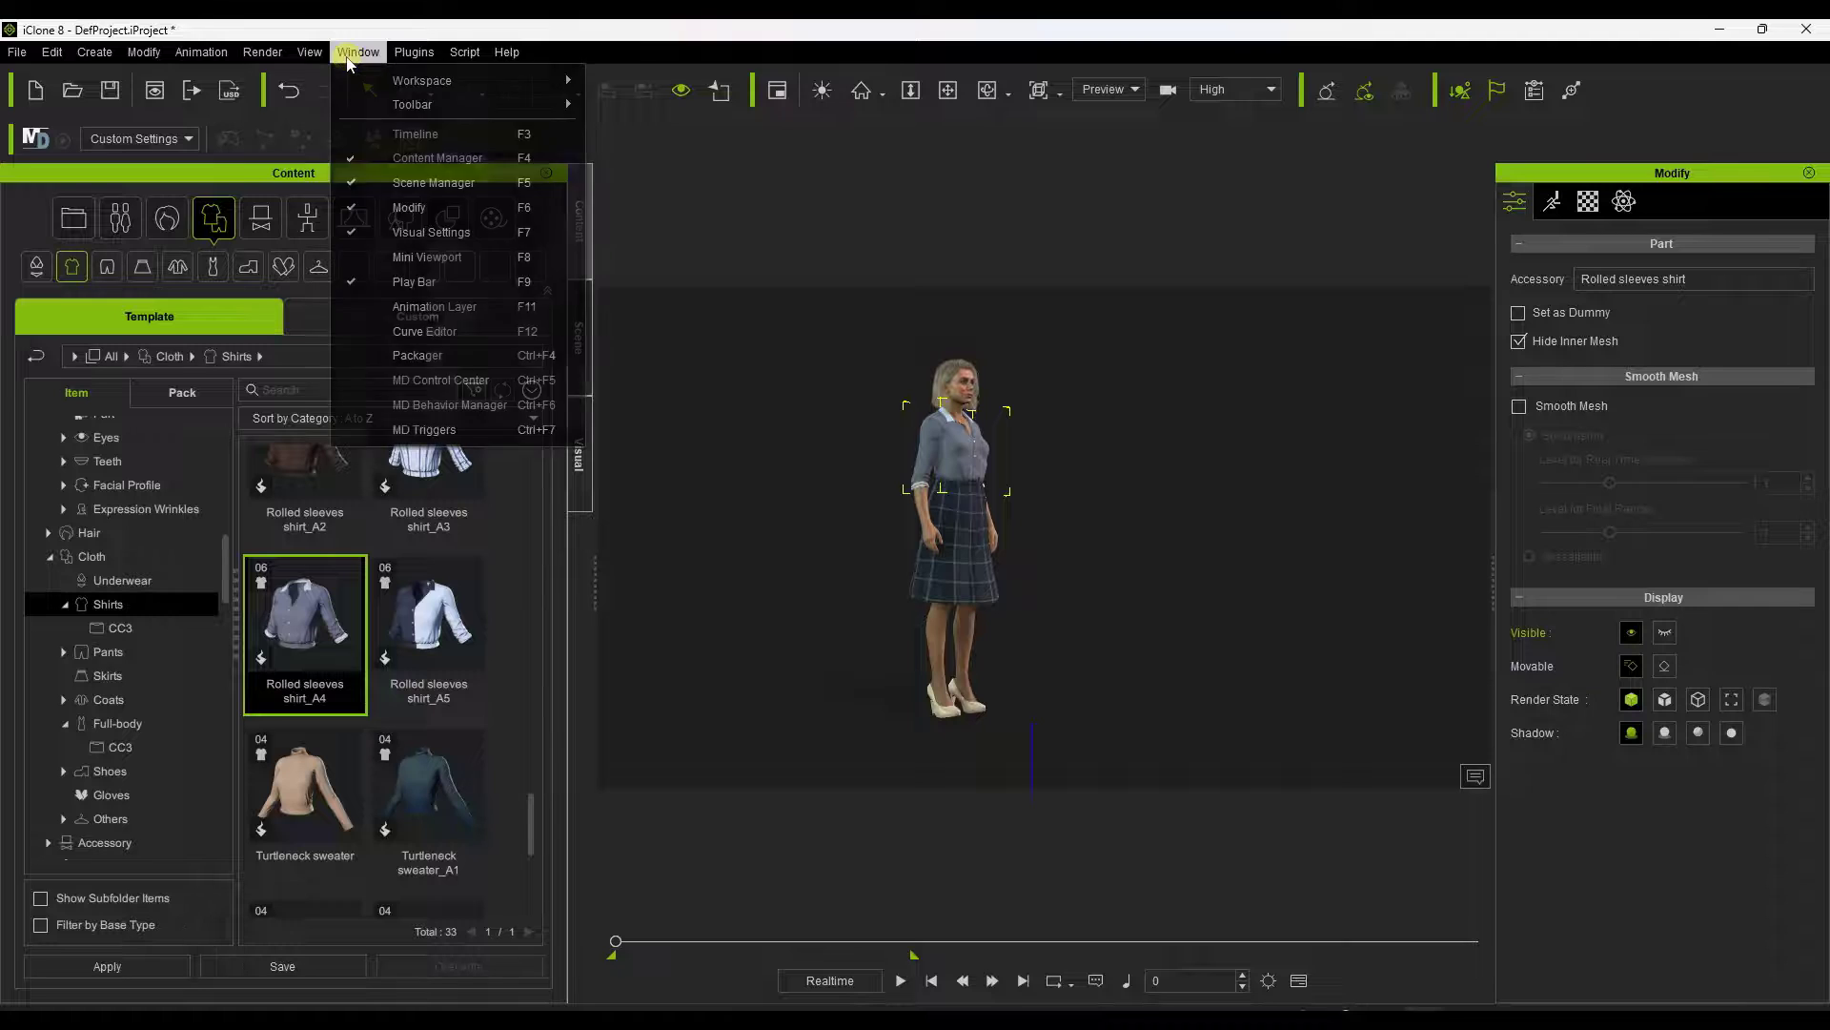
pyautogui.moveTo(438, 84)
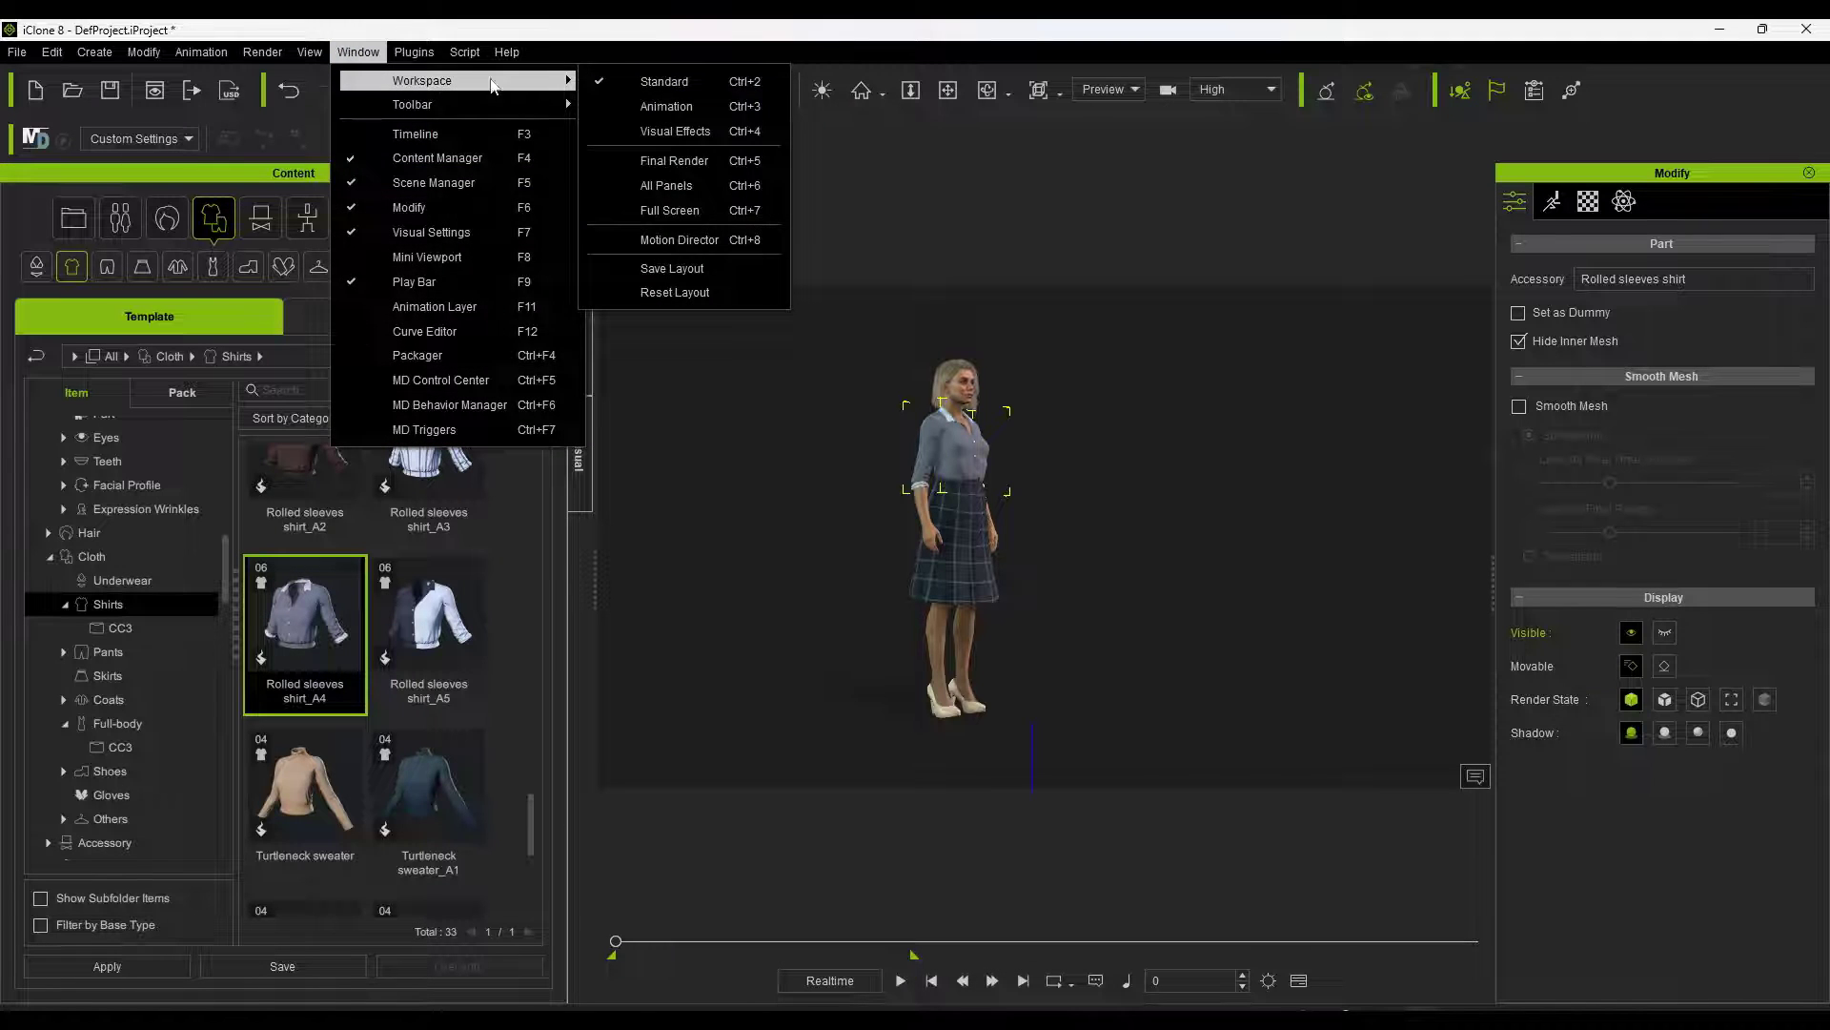
pyautogui.click(679, 239)
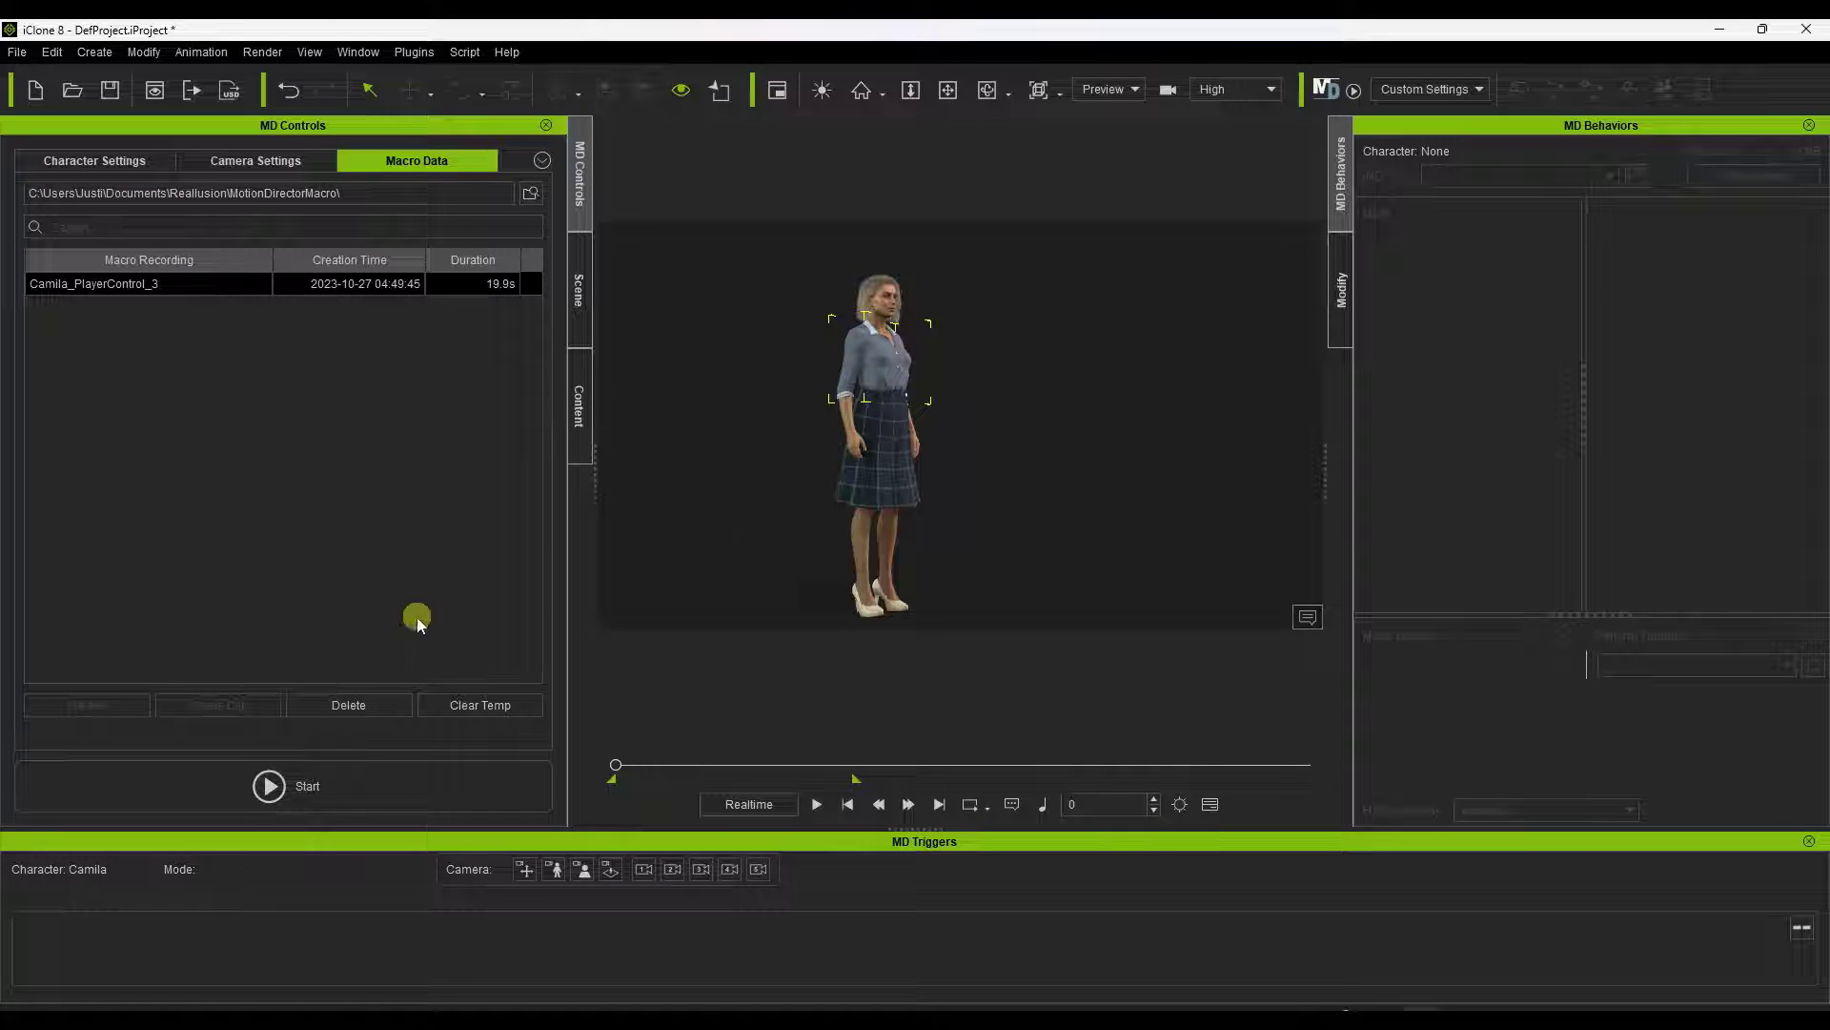
pyautogui.click(87, 171)
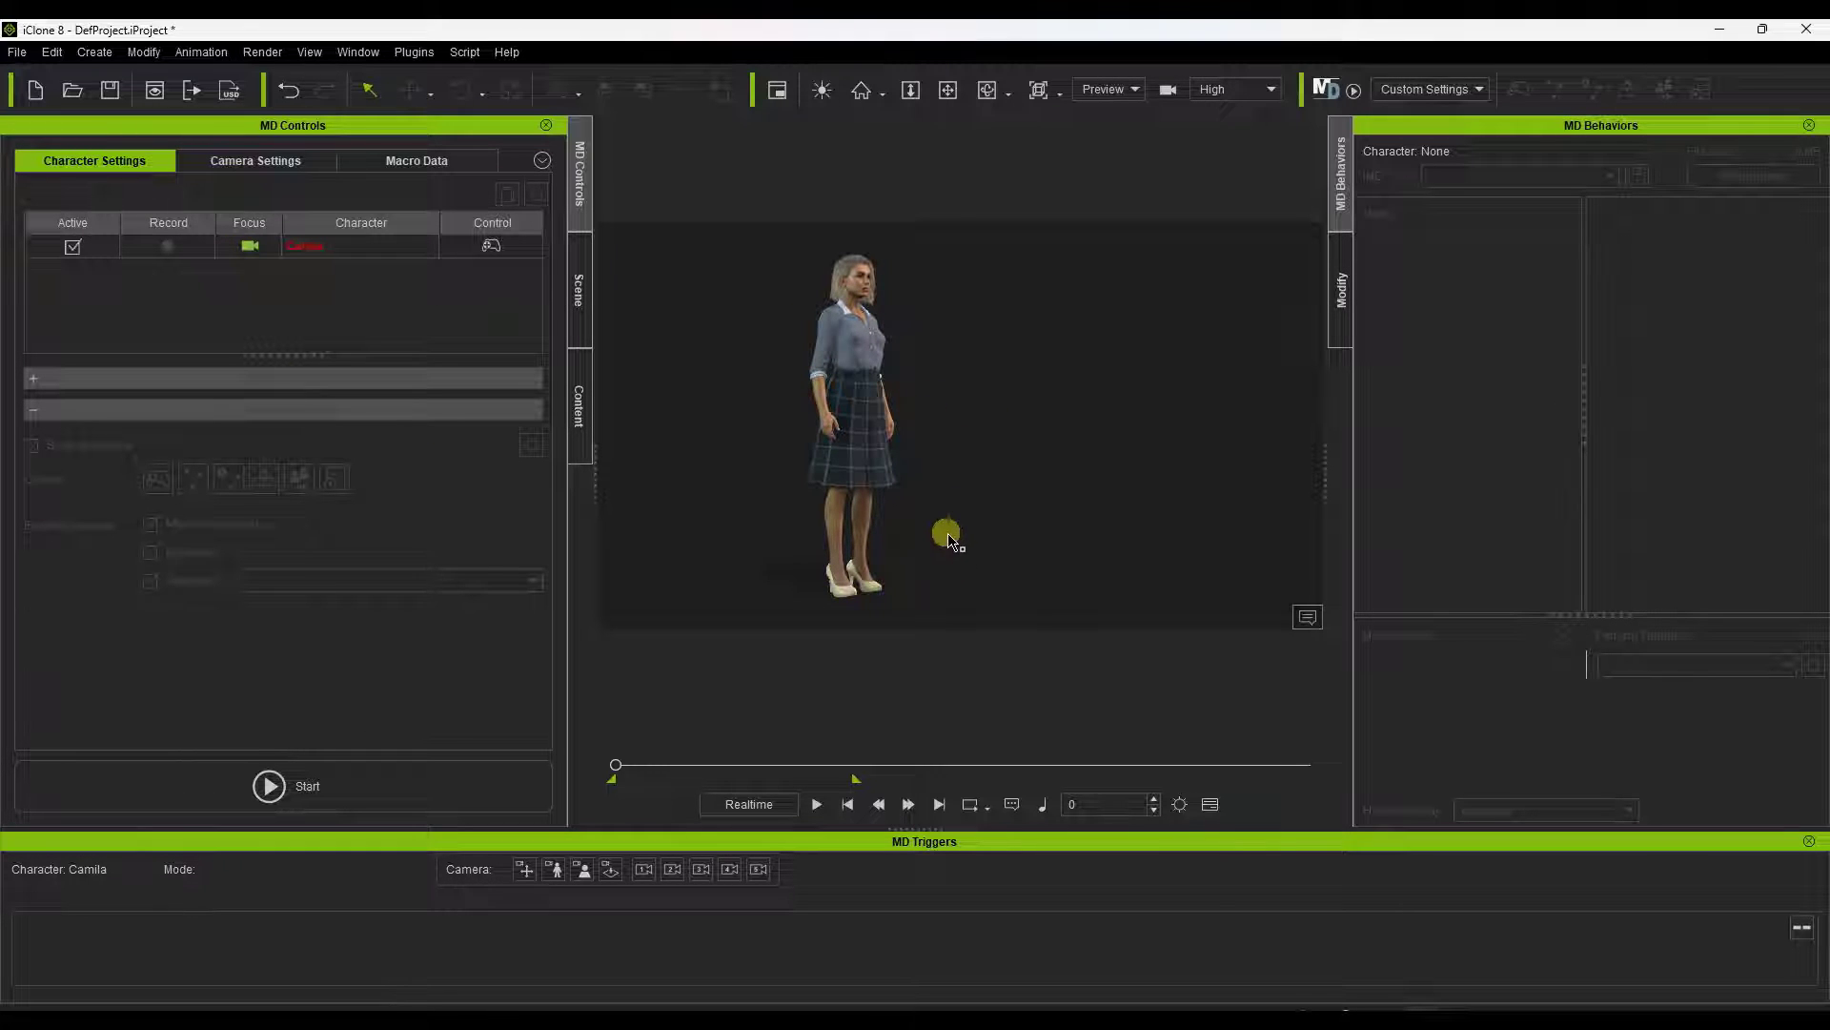
# Select Camila, start Motion Director for her and load the default Female MD data
pyautogui.click(853, 346)
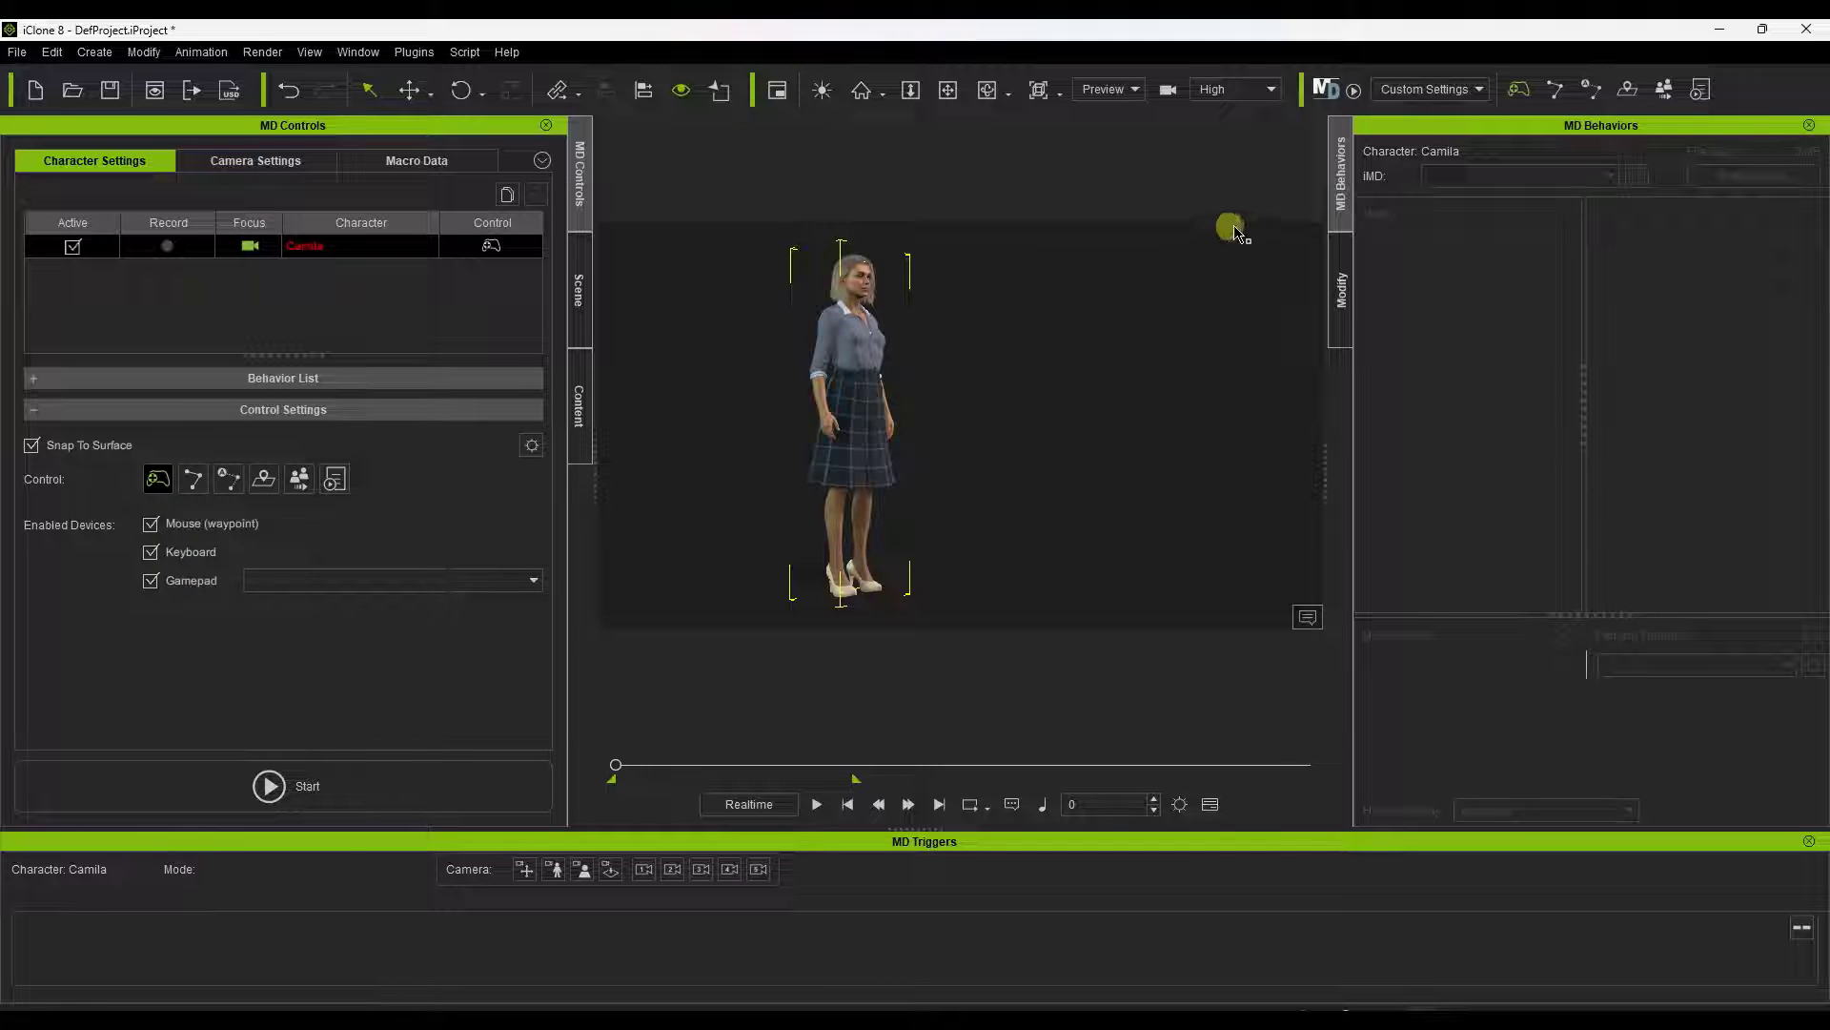
pyautogui.click(334, 799)
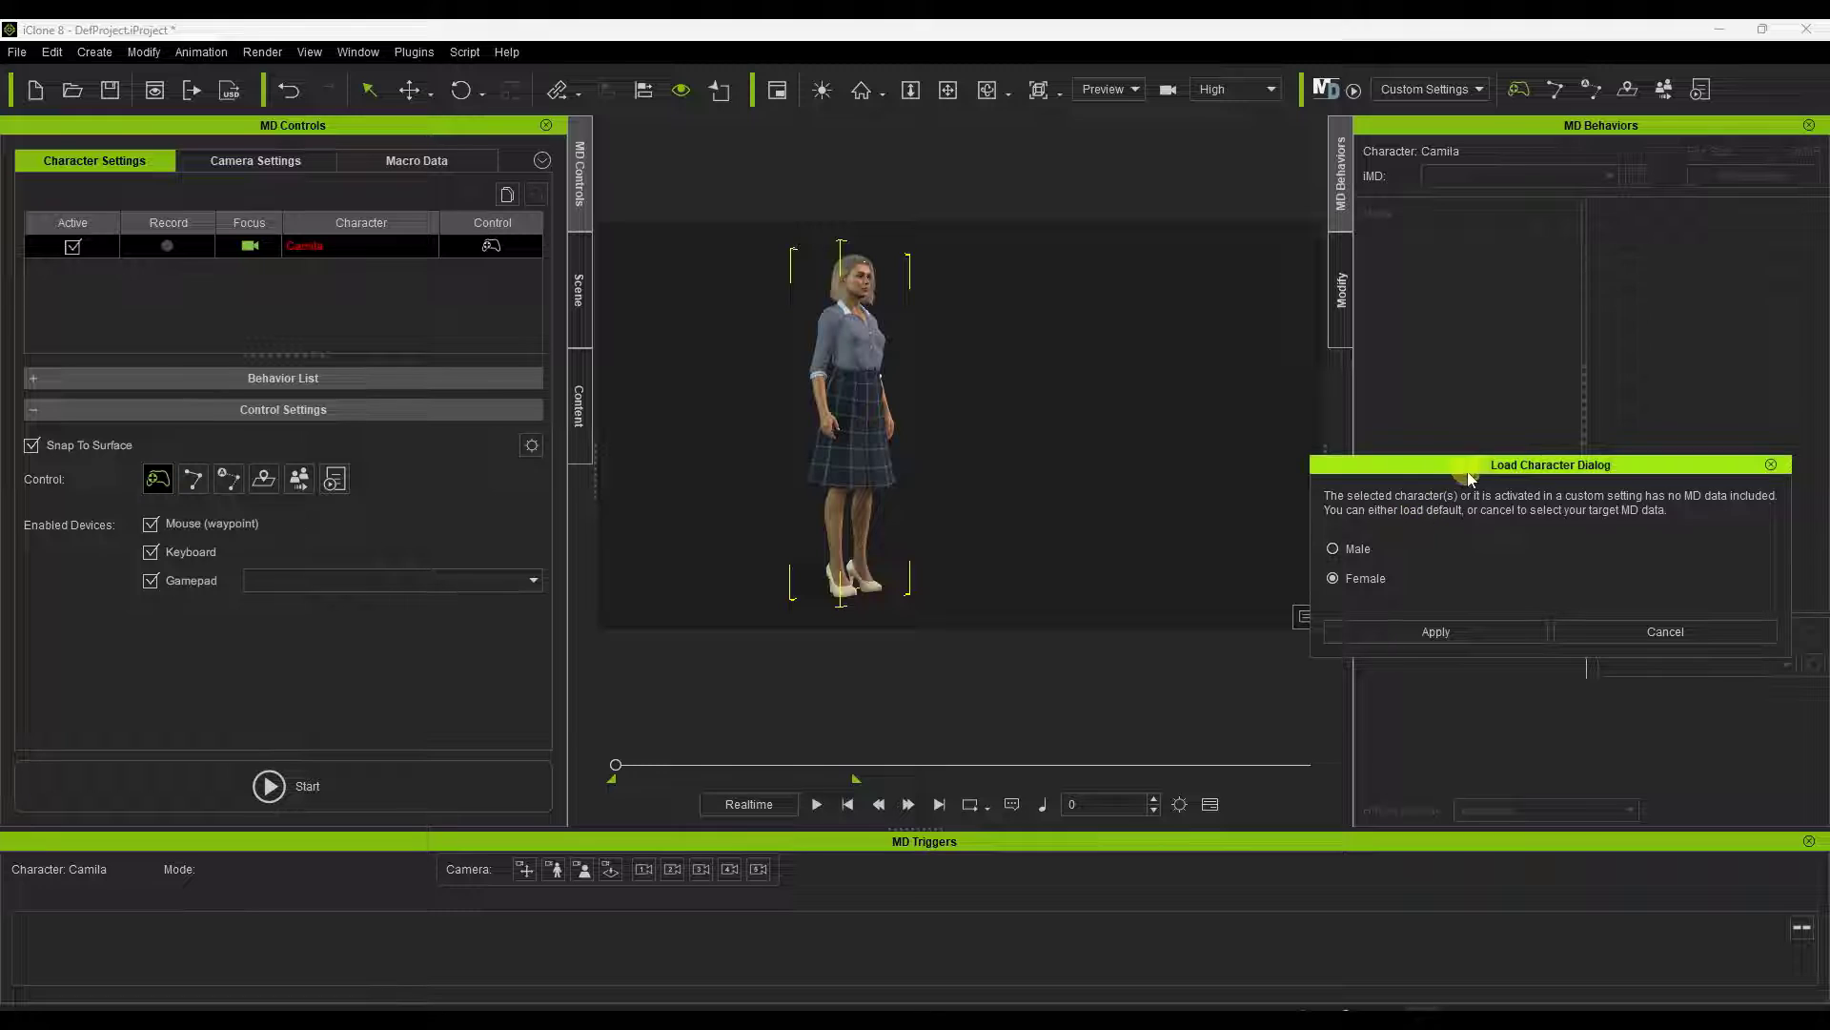
pyautogui.moveTo(1495, 469); pyautogui.dragTo(1179, 388)
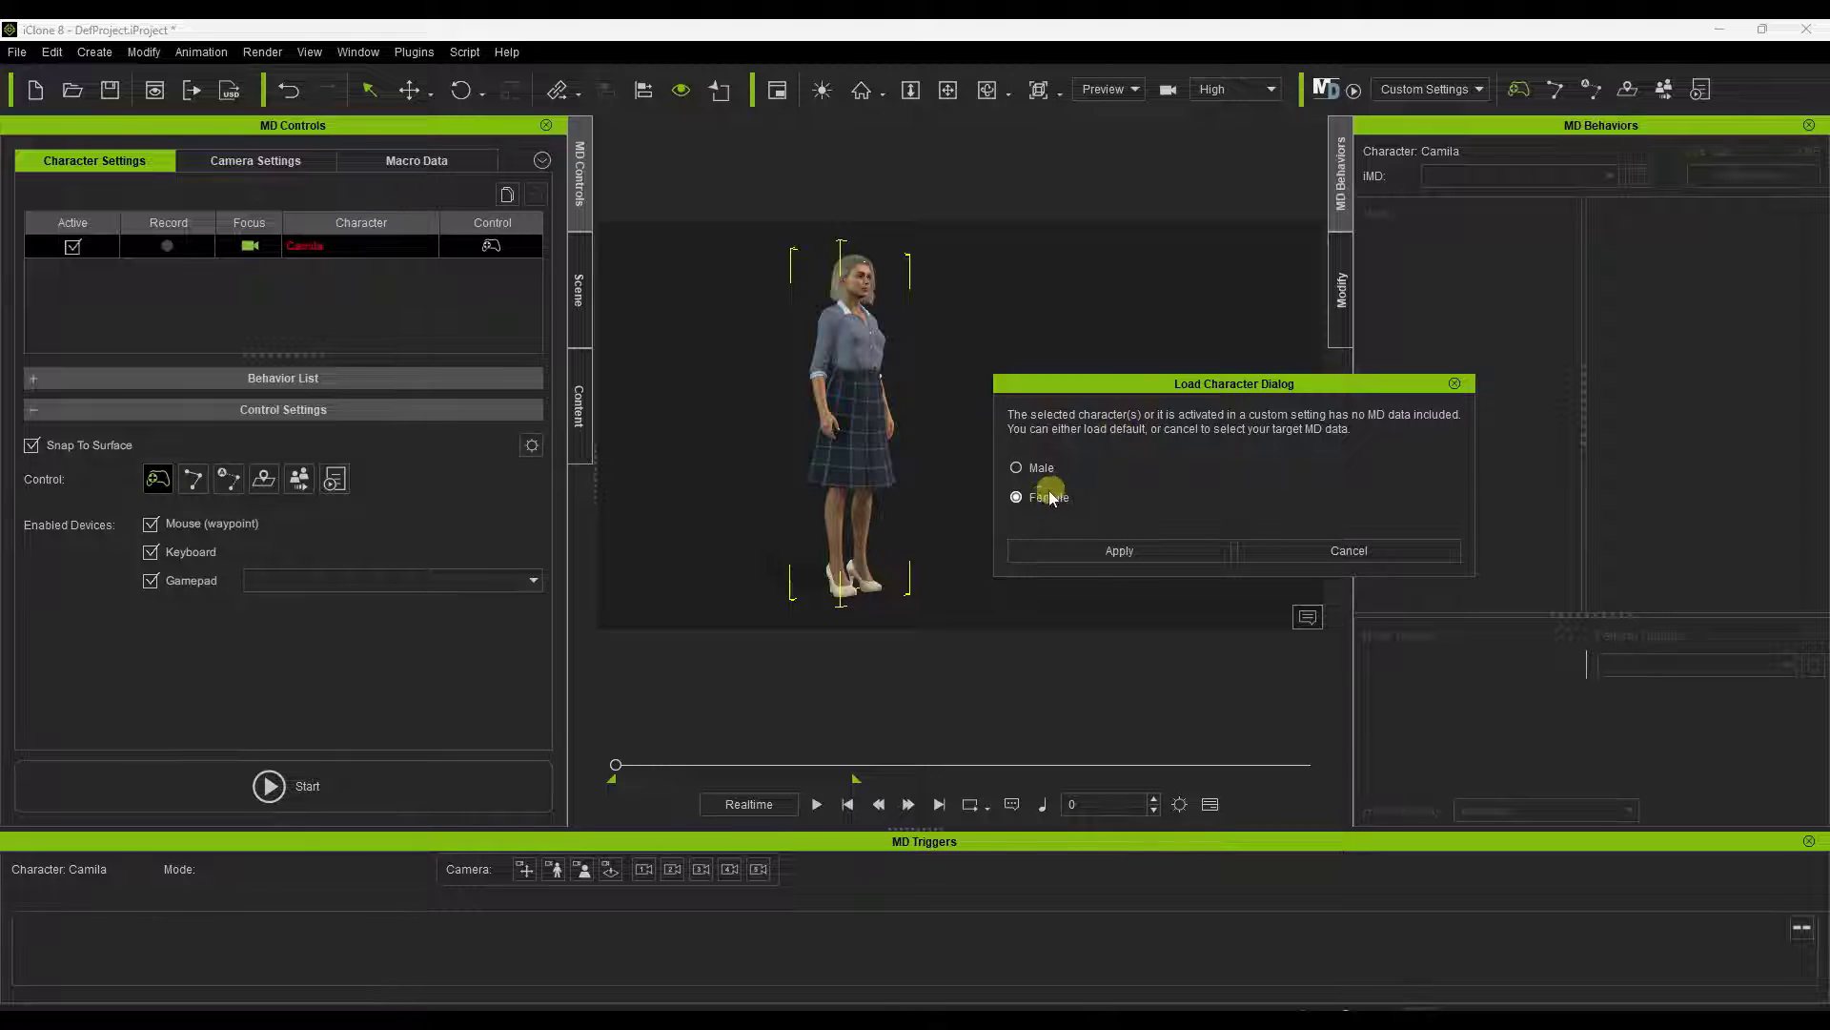
pyautogui.click(1120, 553)
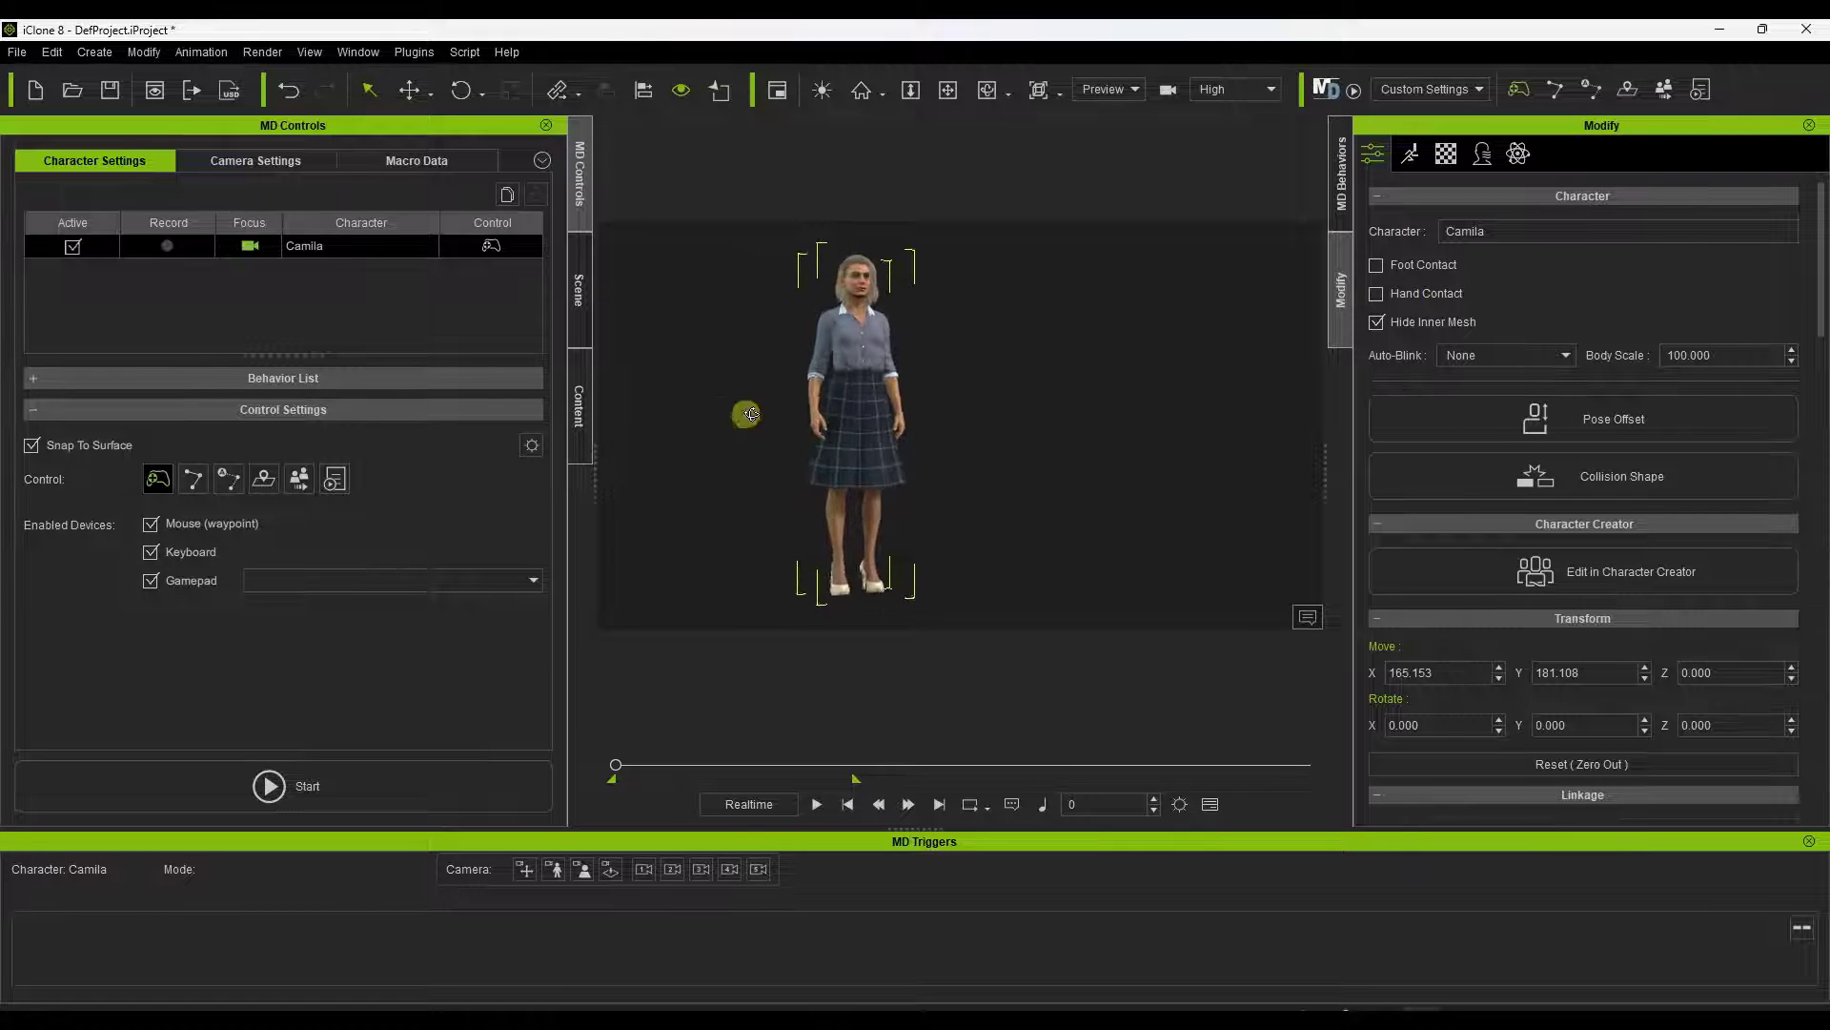
# Start Motion Director, walk Camila away and back in Casual-Walk mode, and stop the recording
pyautogui.click(307, 792)
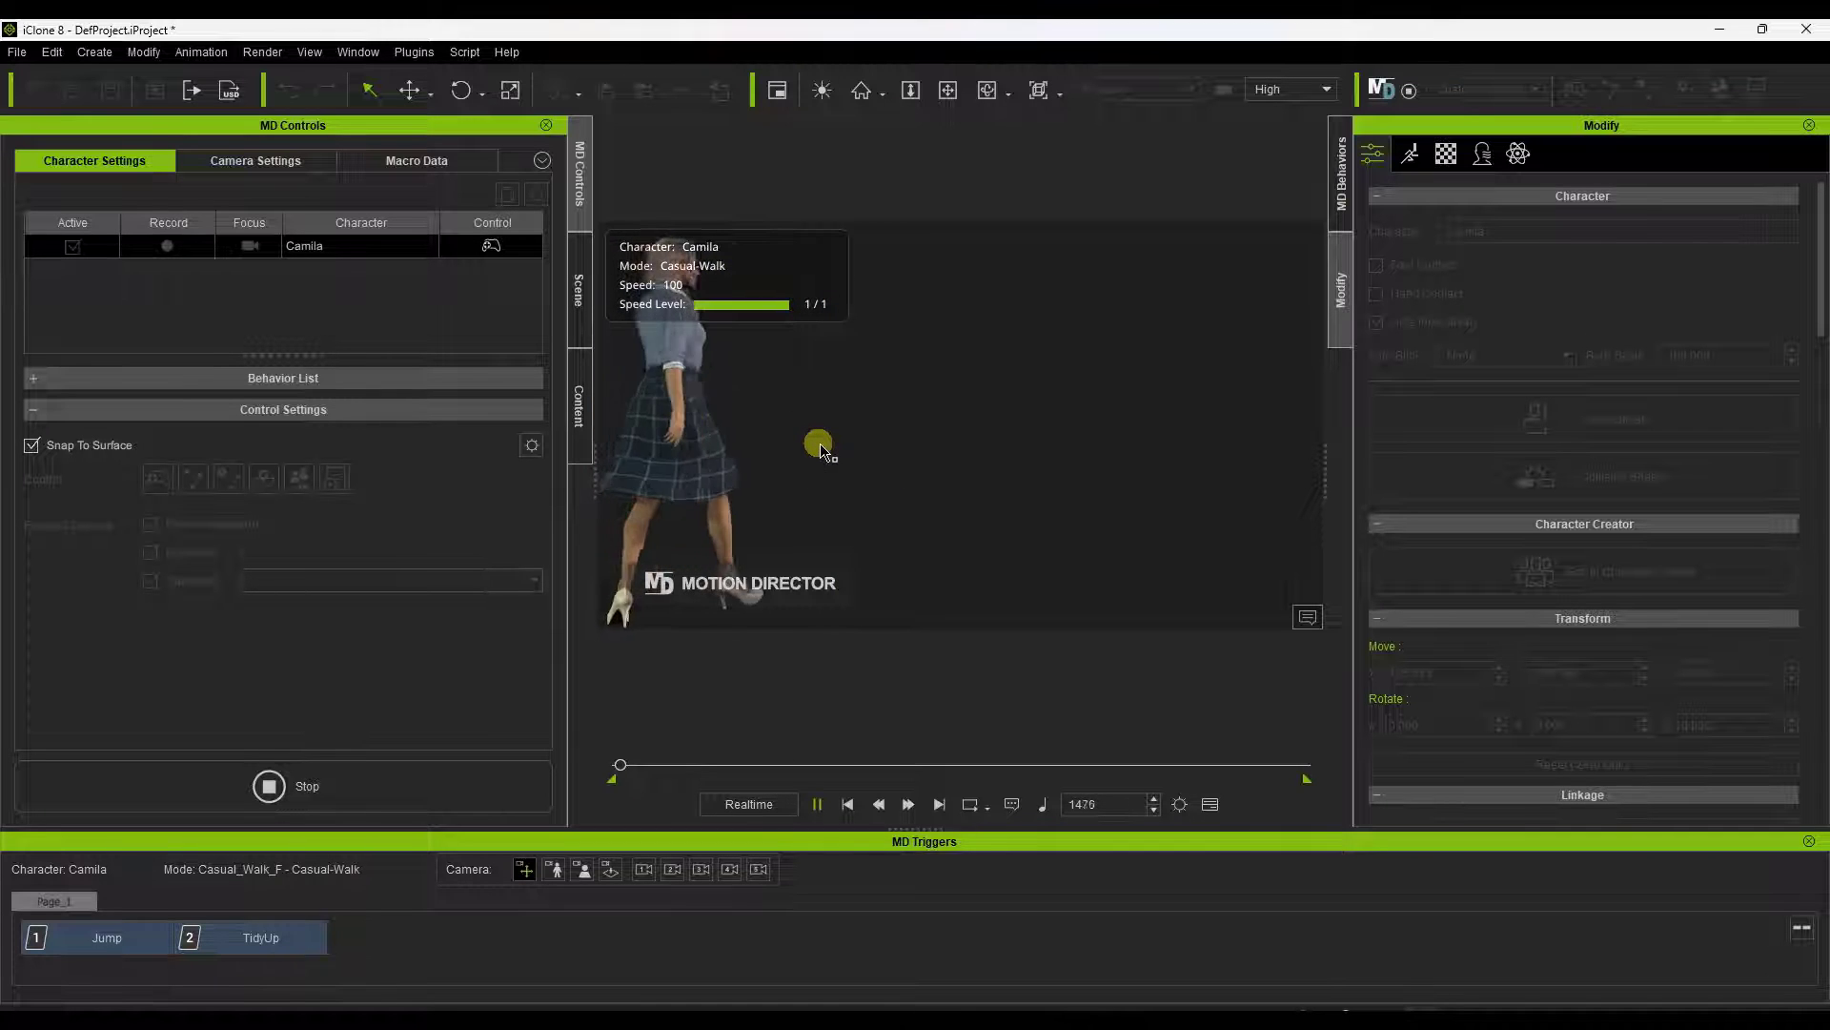
pyautogui.press('w')
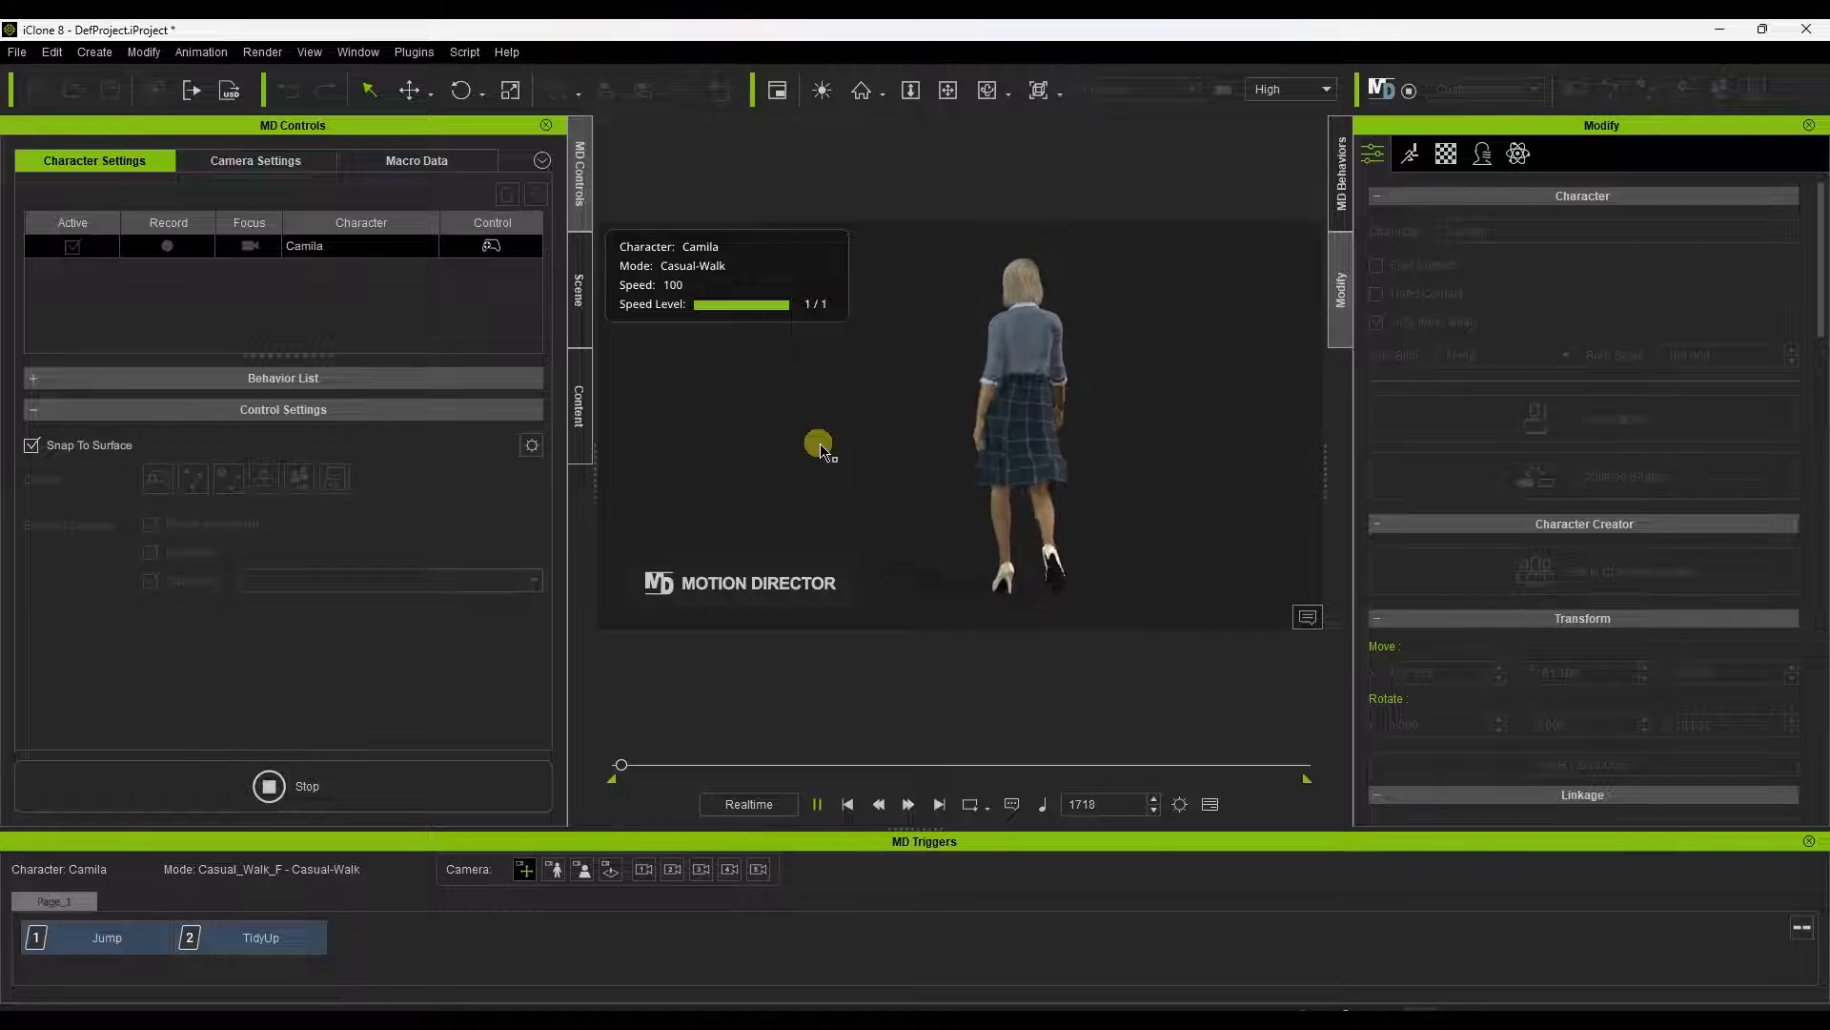
pyautogui.press('s')
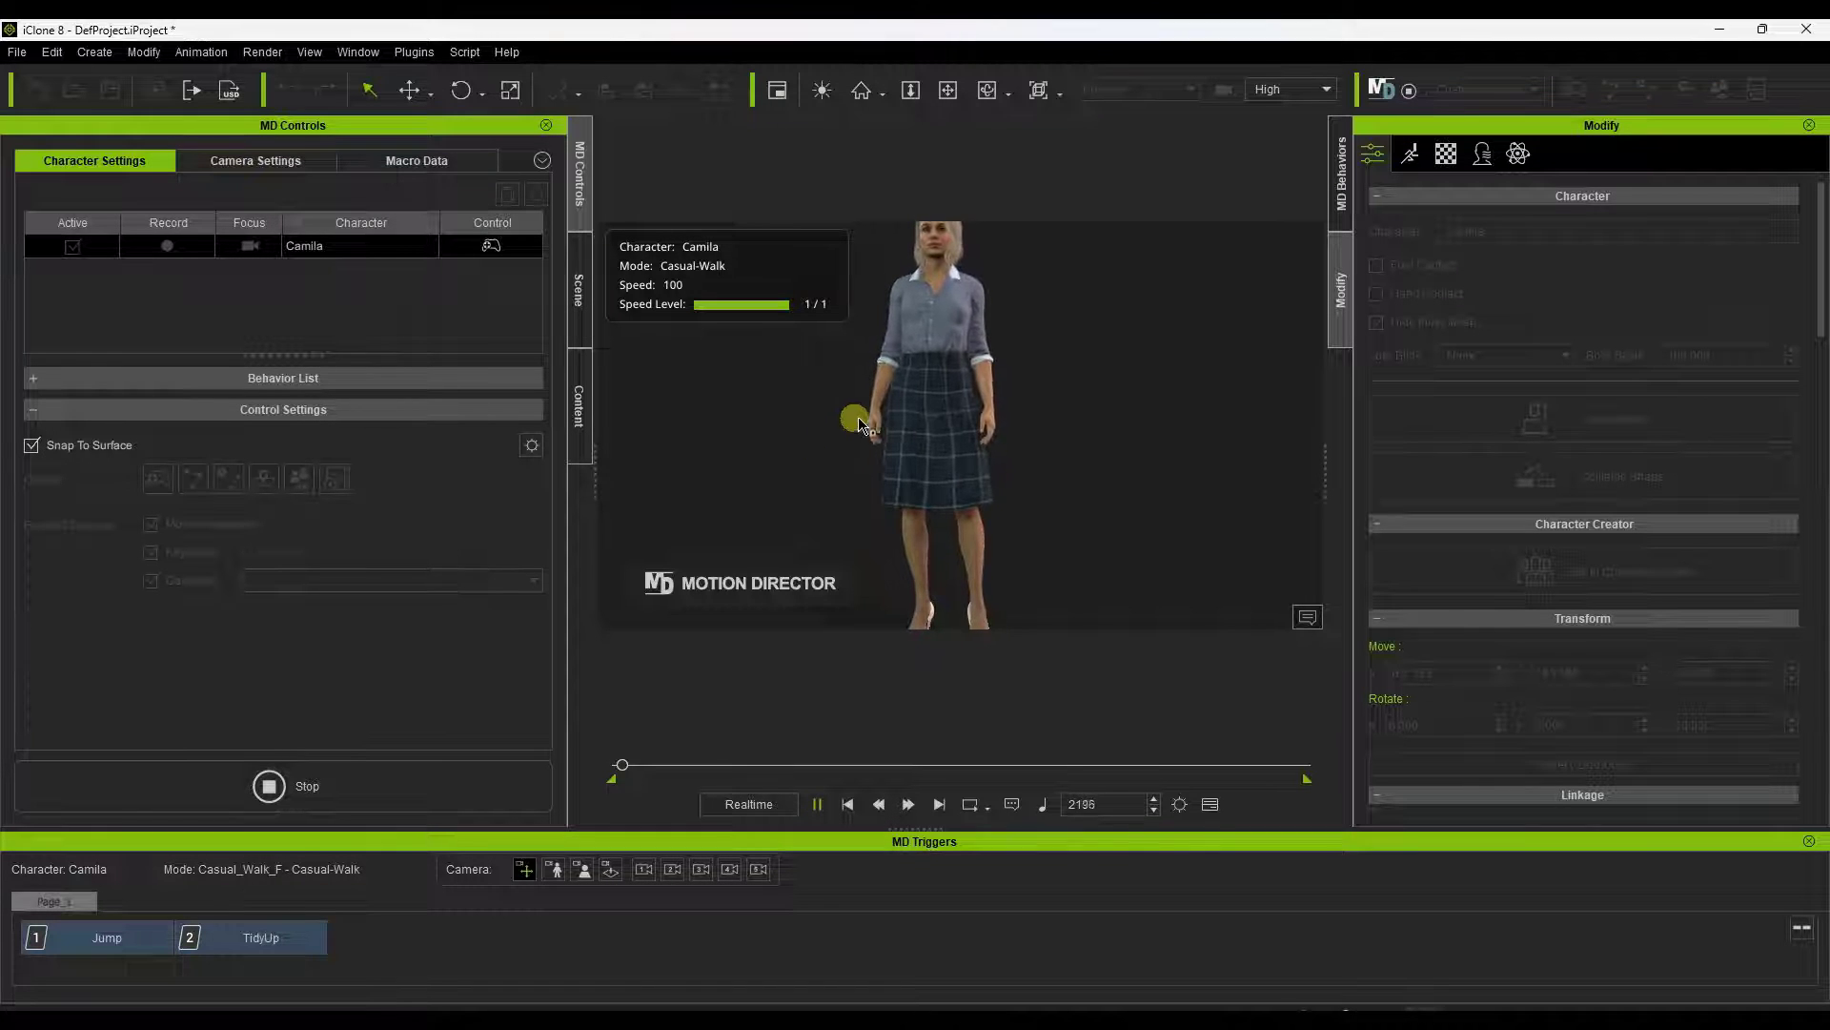
pyautogui.click(362, 797)
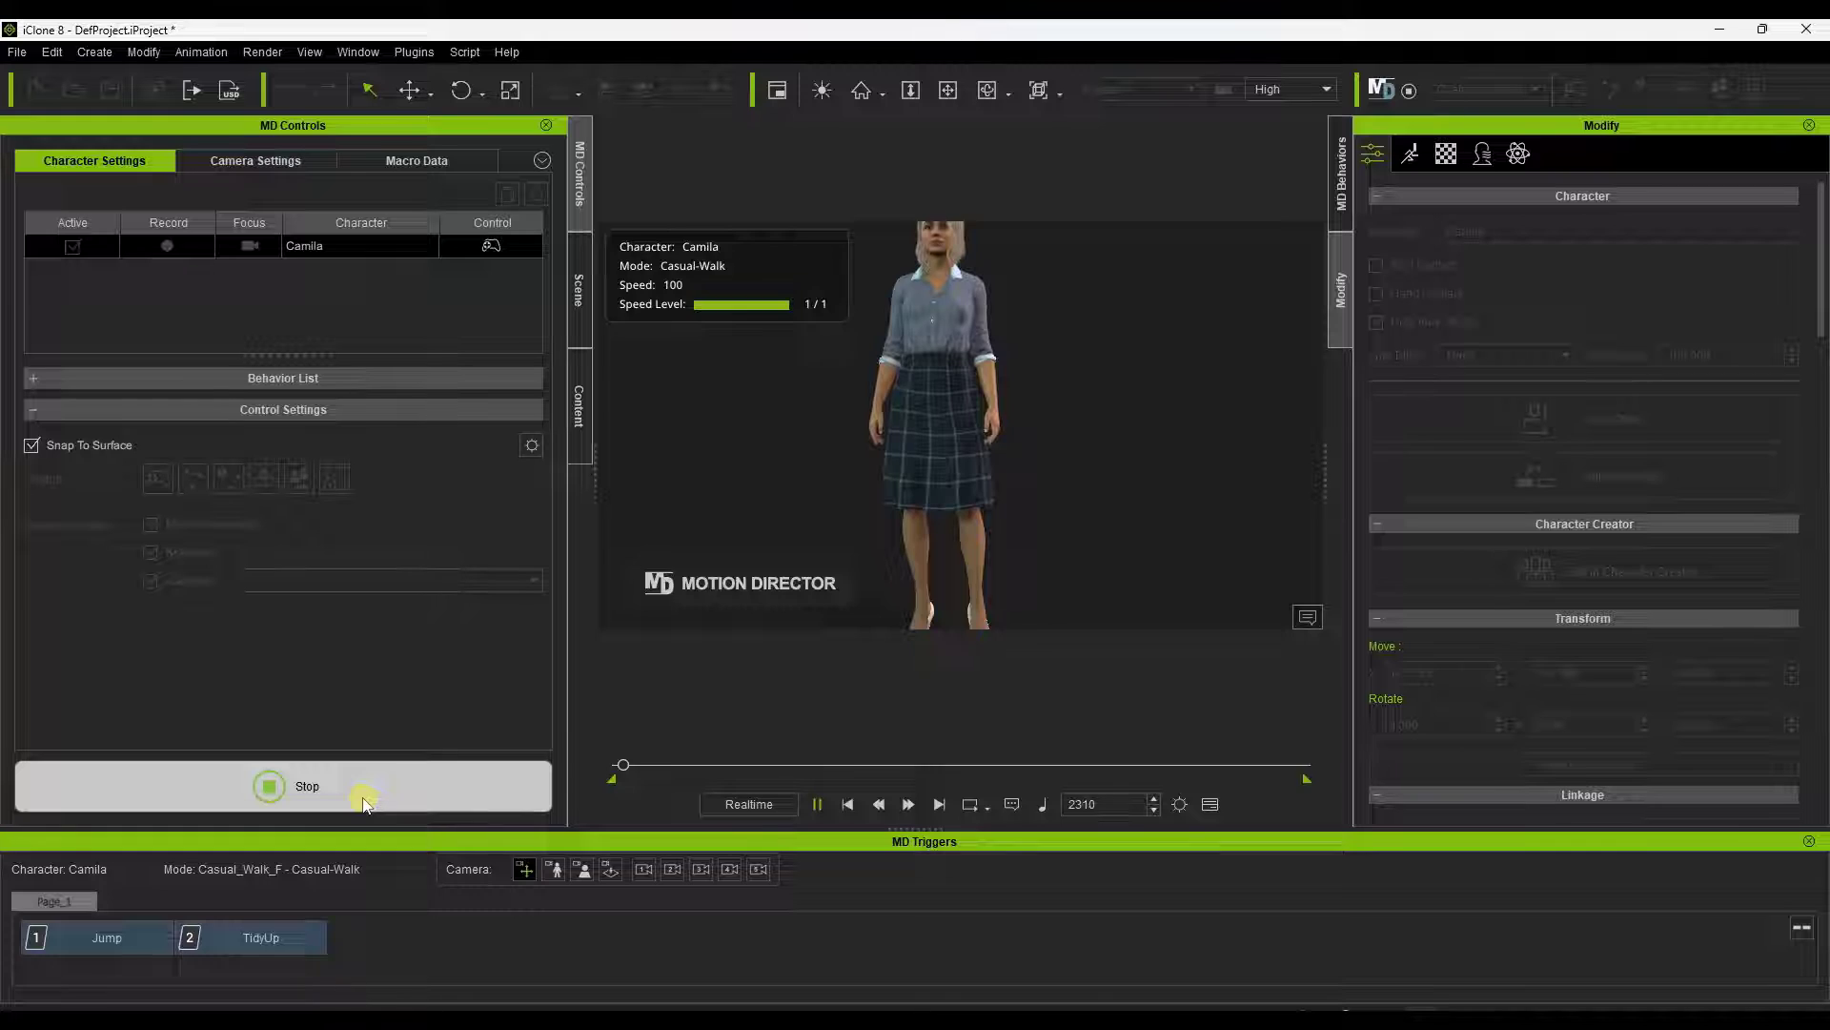
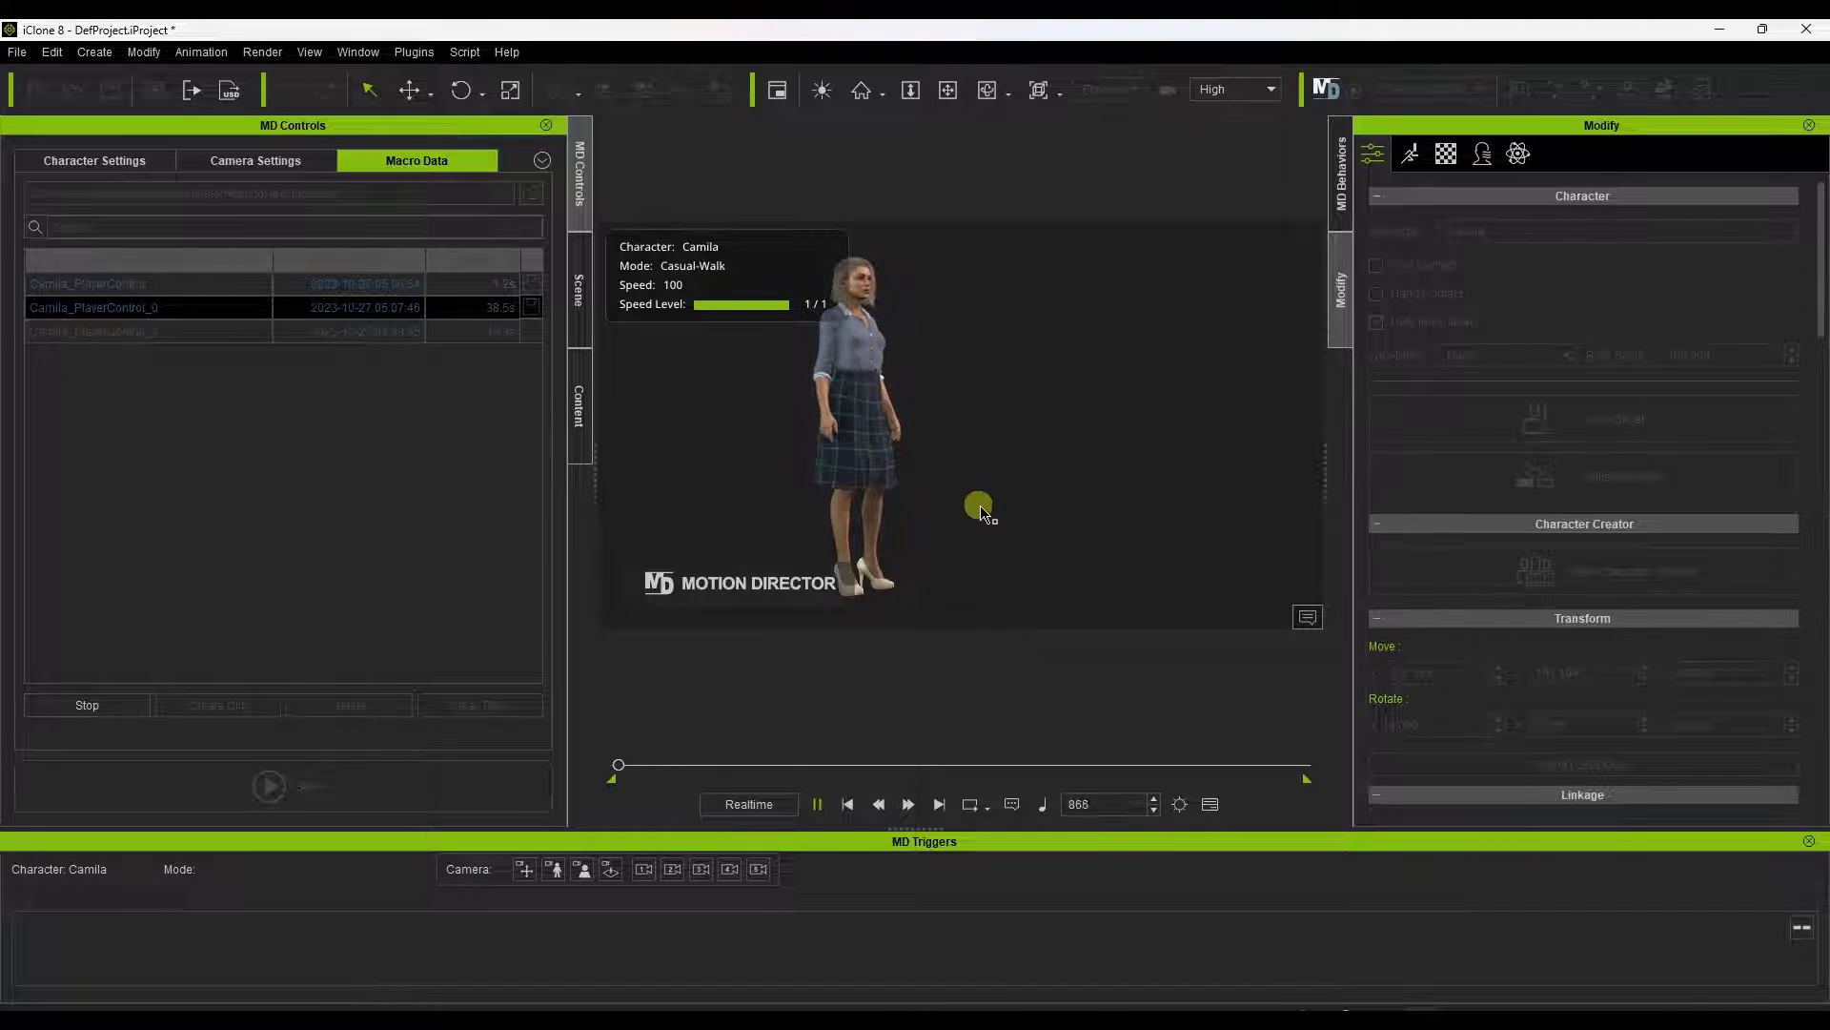
# Watch the preview of the Camila_PlayerControl_0 macro recording from several view angles and stop it
pyautogui.moveTo(865, 413)
pyautogui.mouseDown()
pyautogui.moveTo(890, 360)
pyautogui.moveTo(1091, 482)
pyautogui.moveTo(1083, 416)
pyautogui.moveTo(1192, 395)
pyautogui.moveTo(1091, 432)
pyautogui.moveTo(817, 715)
pyautogui.moveTo(995, 736)
pyautogui.mouseUp()
pyautogui.moveTo(899, 806)
pyautogui.mouseDown()
pyautogui.moveTo(969, 400)
pyautogui.moveTo(789, 400)
pyautogui.moveTo(782, 419)
pyautogui.moveTo(1042, 368)
pyautogui.moveTo(838, 359)
pyautogui.moveTo(1018, 523)
pyautogui.moveTo(1086, 380)
pyautogui.moveTo(1058, 396)
pyautogui.moveTo(867, 388)
pyautogui.moveTo(801, 458)
pyautogui.moveTo(895, 494)
pyautogui.moveTo(875, 531)
pyautogui.moveTo(940, 474)
pyautogui.moveTo(906, 490)
pyautogui.mouseUp()
pyautogui.click(88, 706)
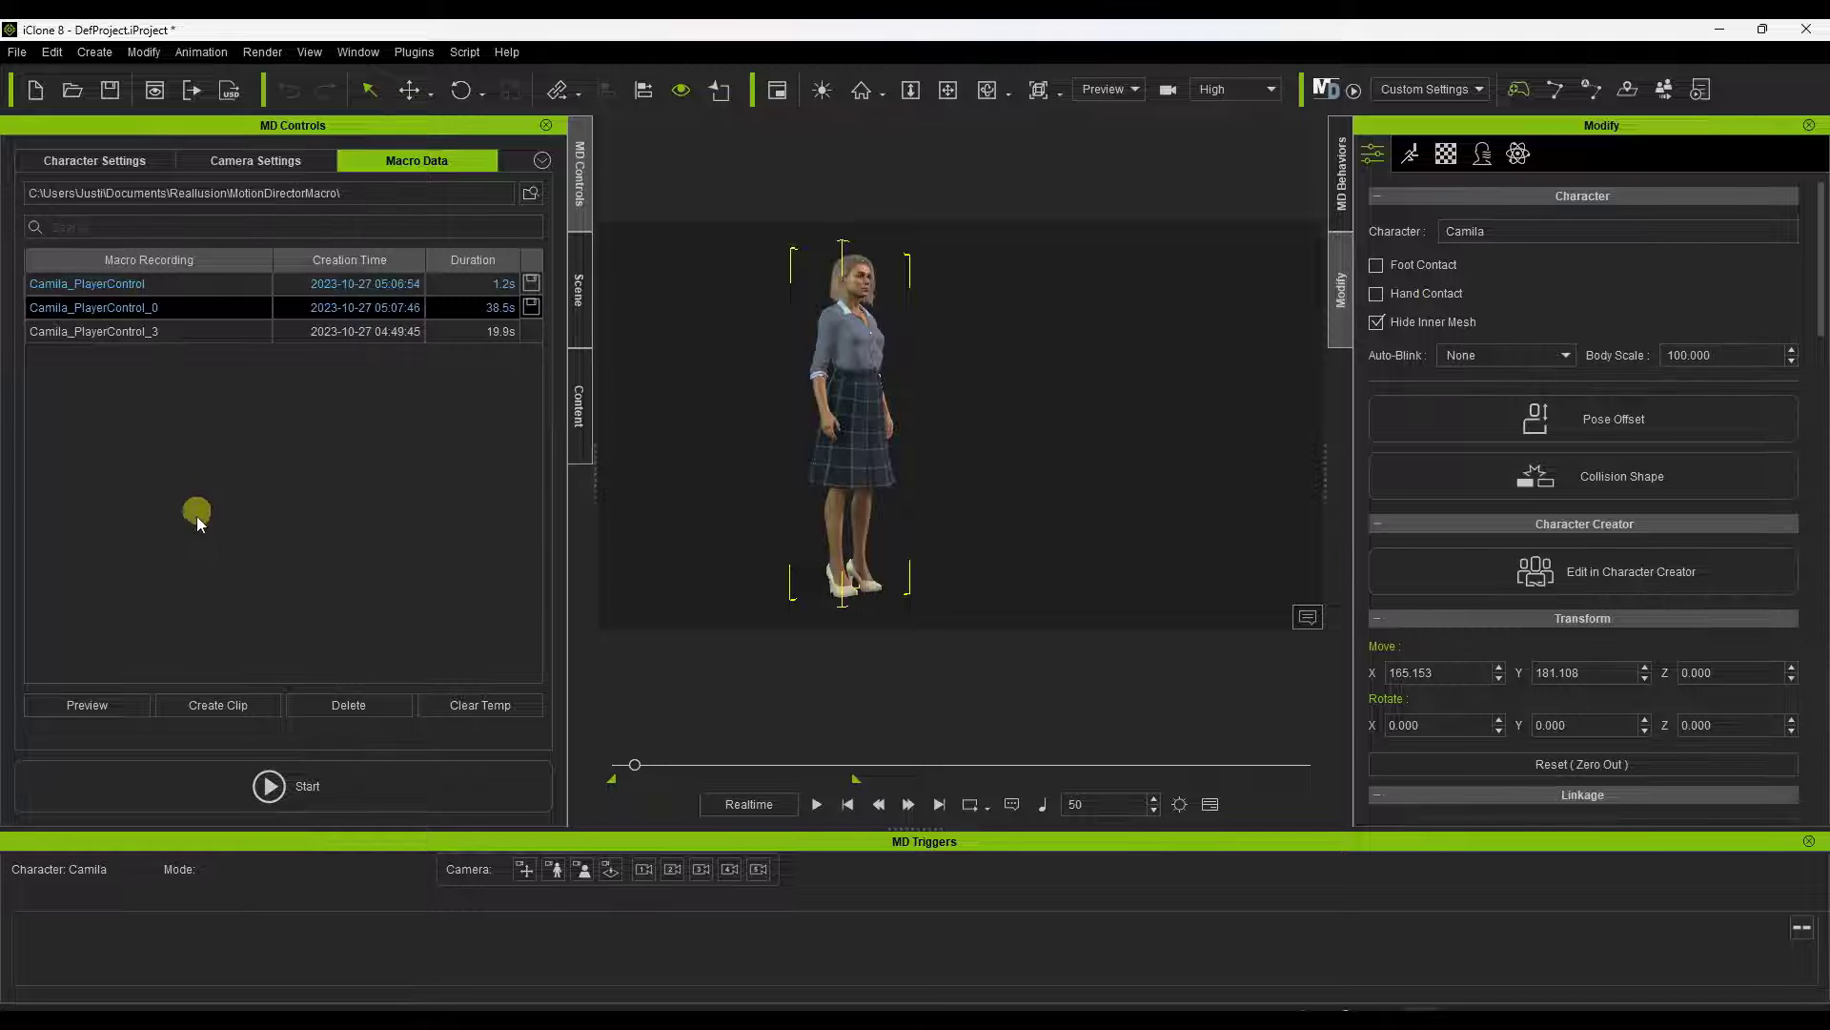
# Rename the Camila_PlayerControl_0 macro recording to Camilla_WalkingAround and create a motion clip from it
pyautogui.click(239, 715)
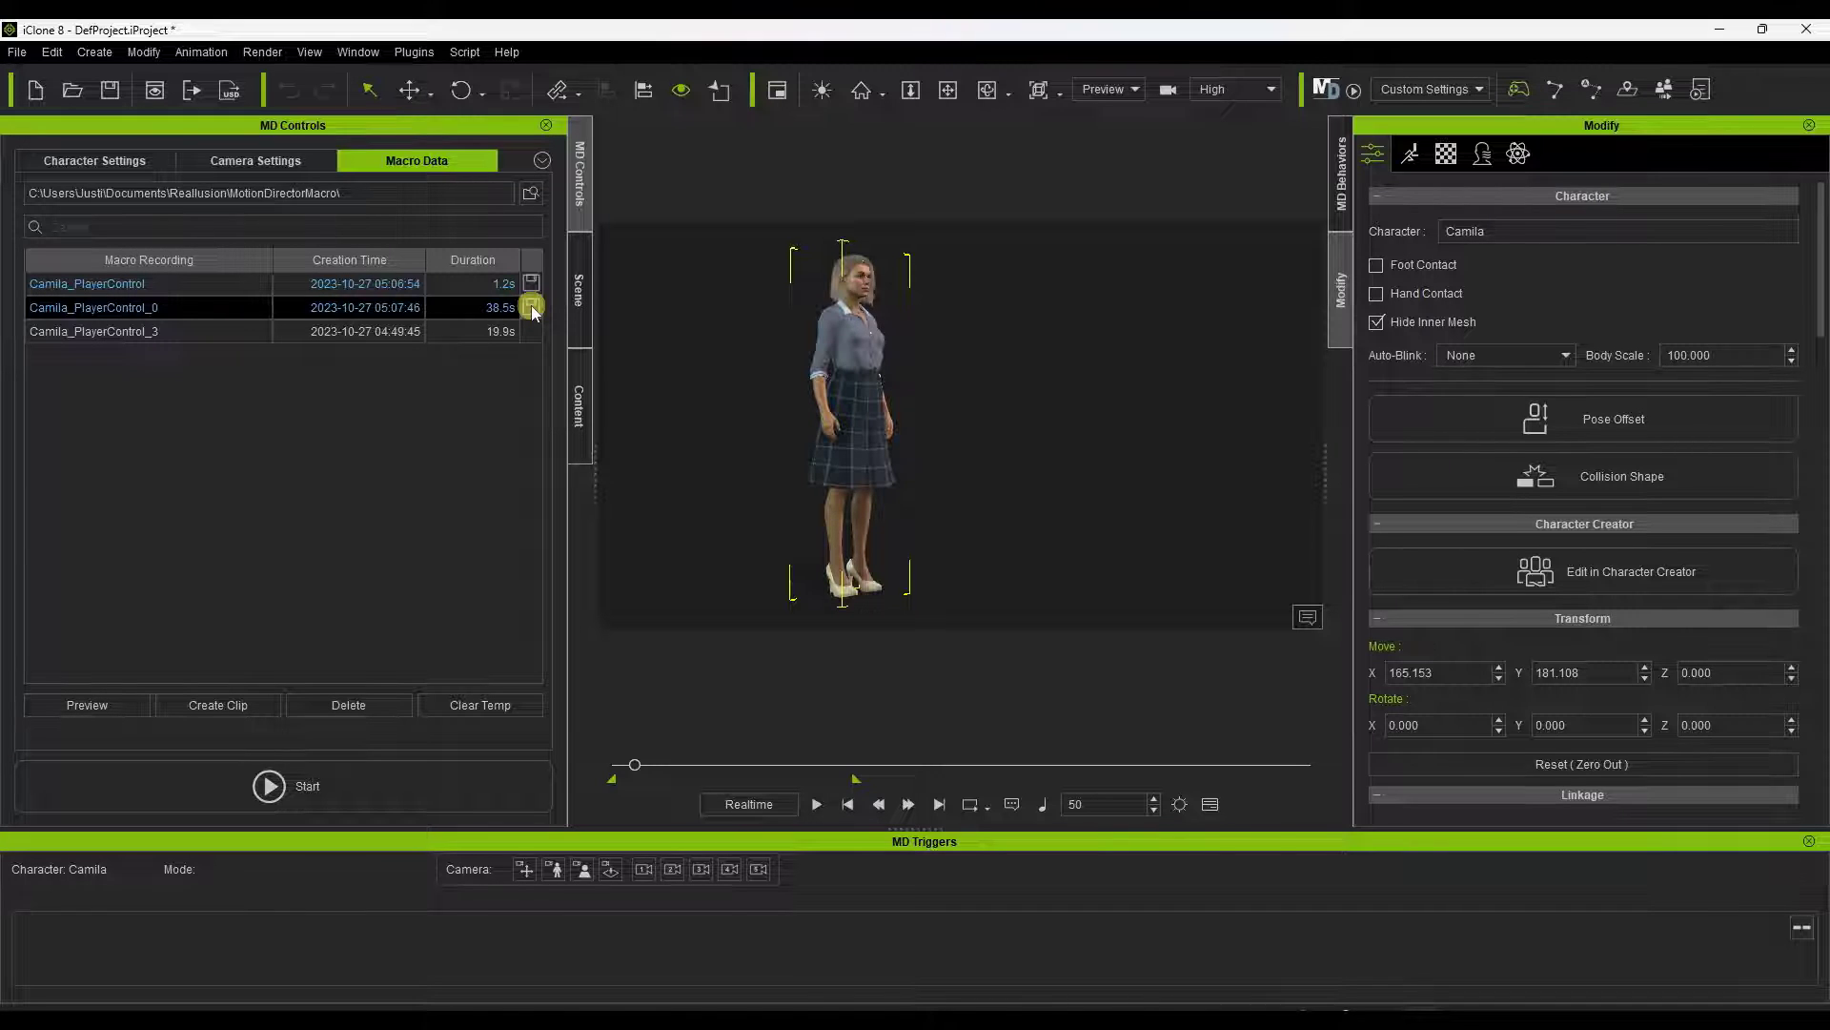
pyautogui.doubleClick(207, 311)
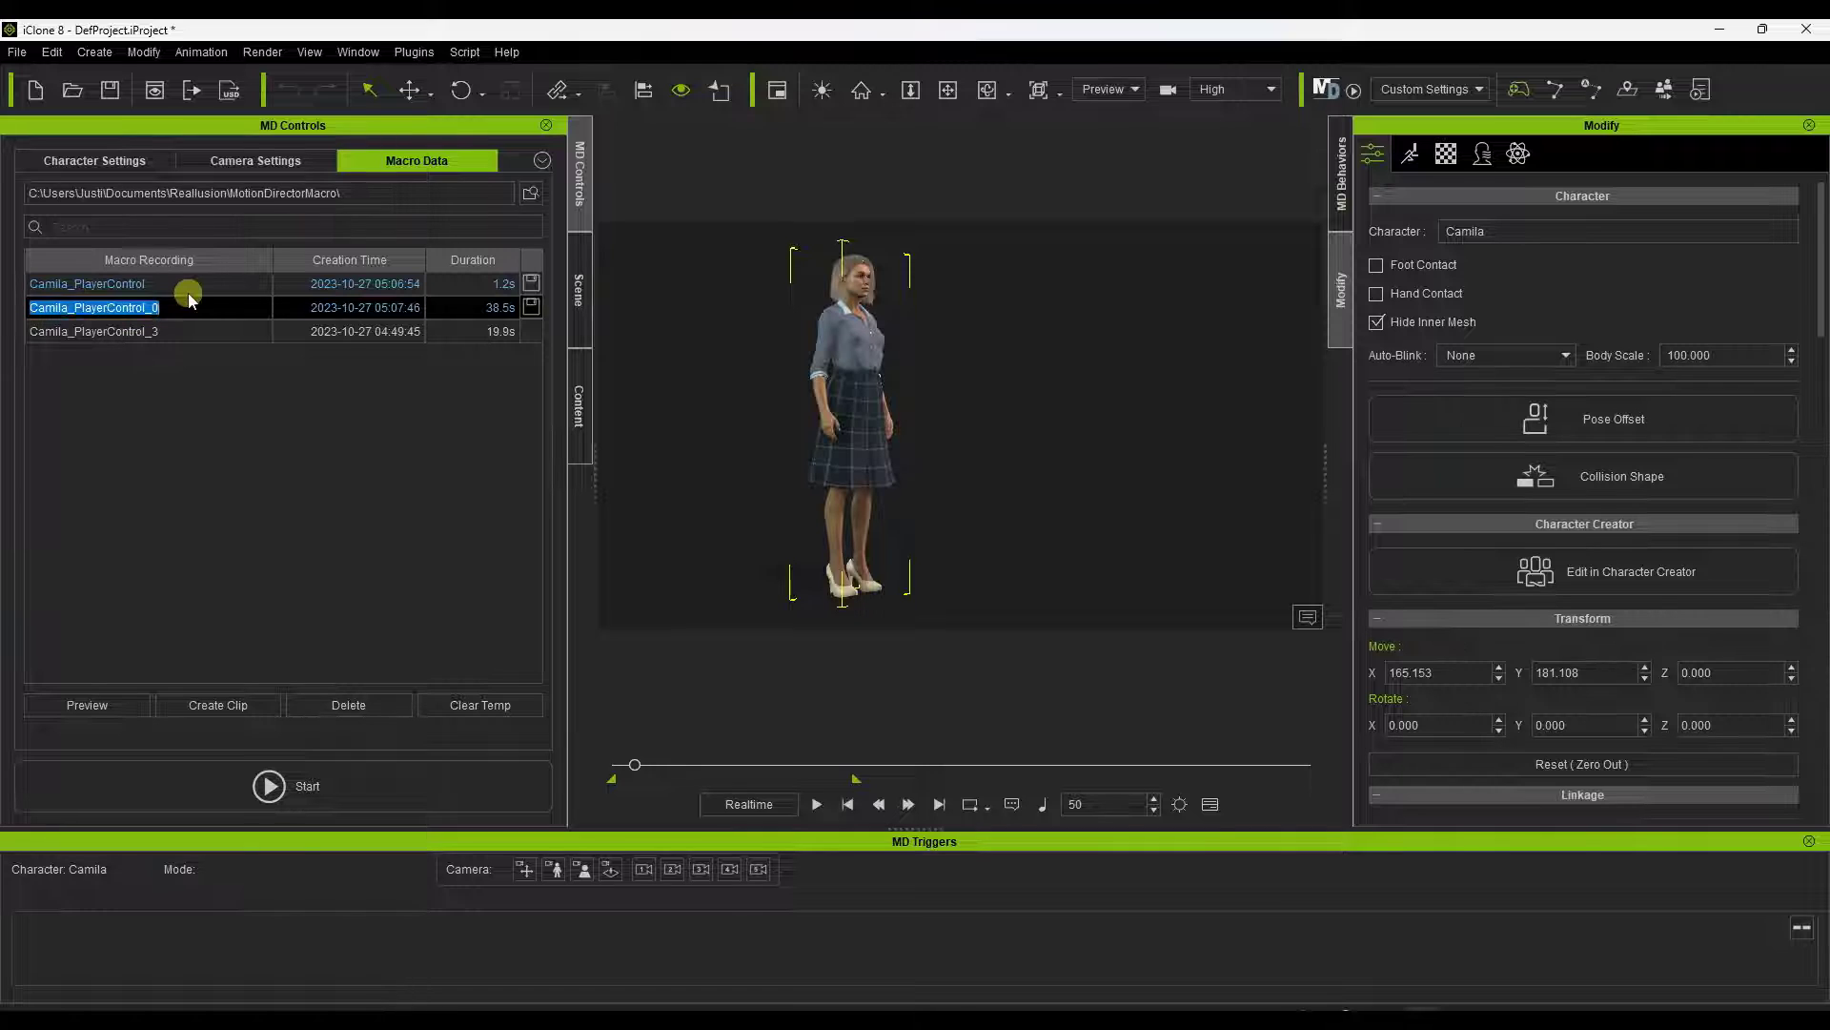
pyautogui.write('Camilla')
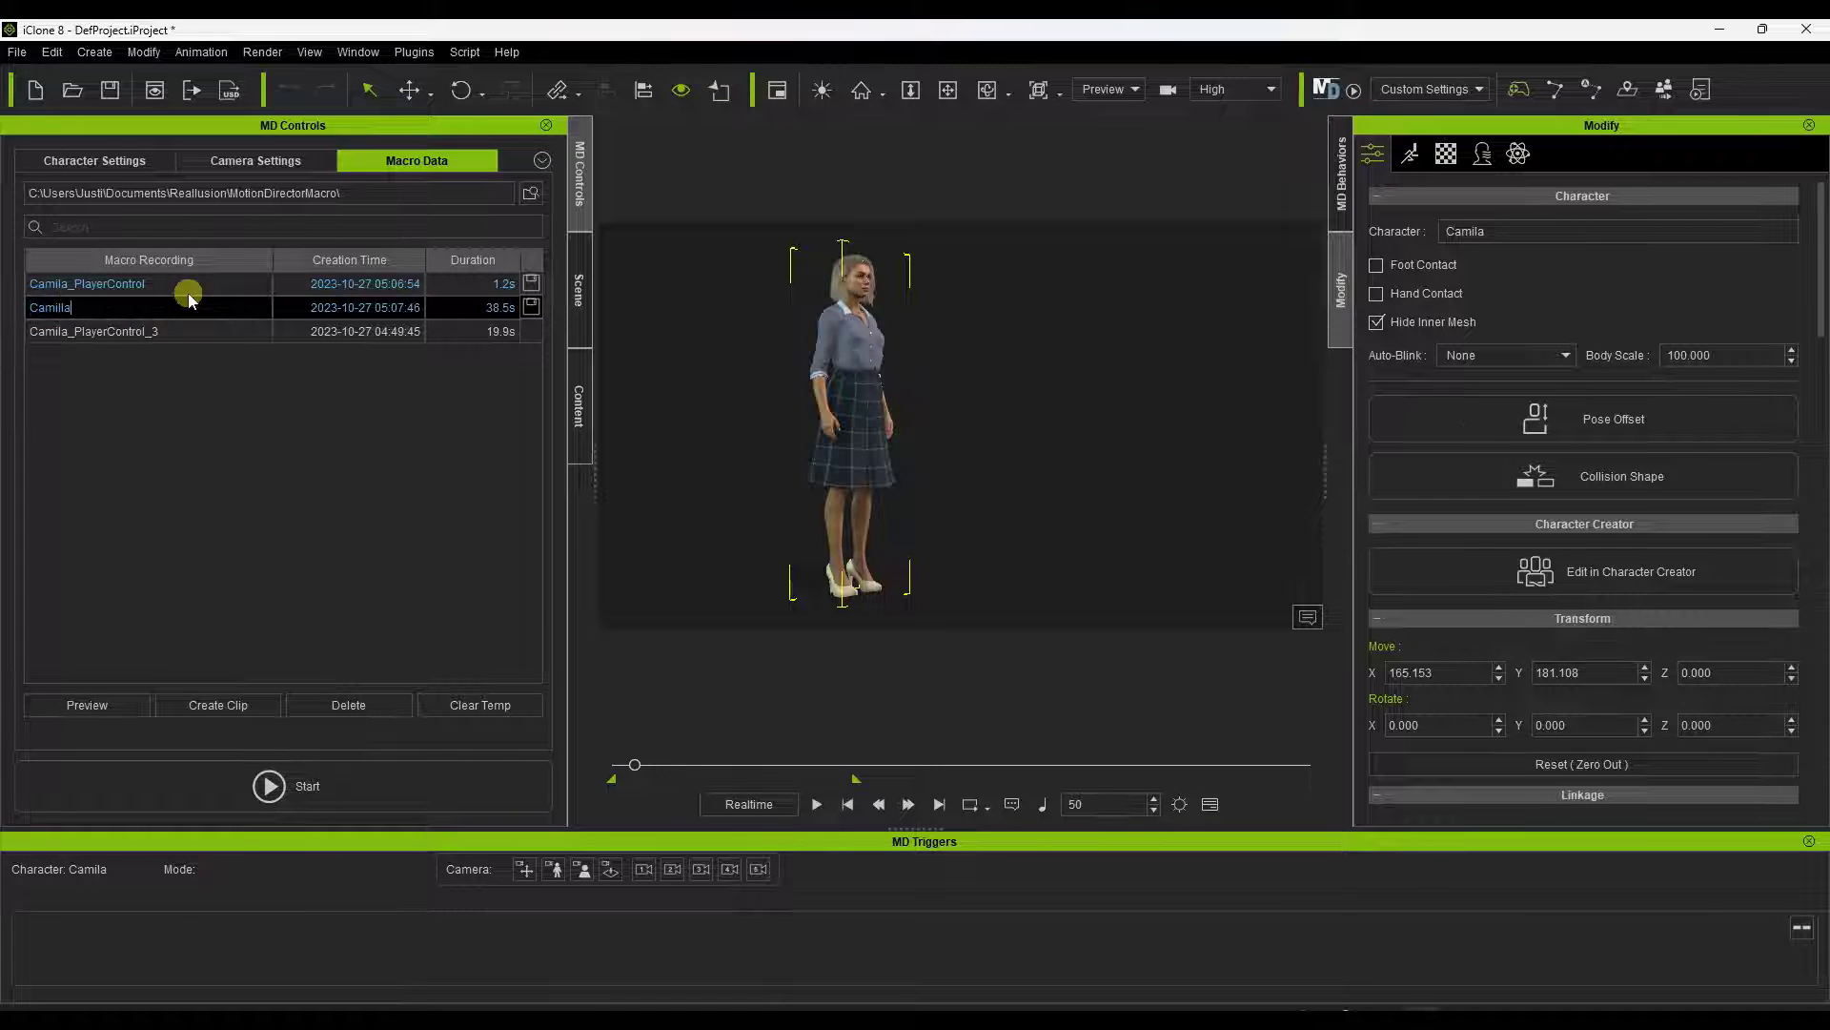
pyautogui.write('_WalkingAround')
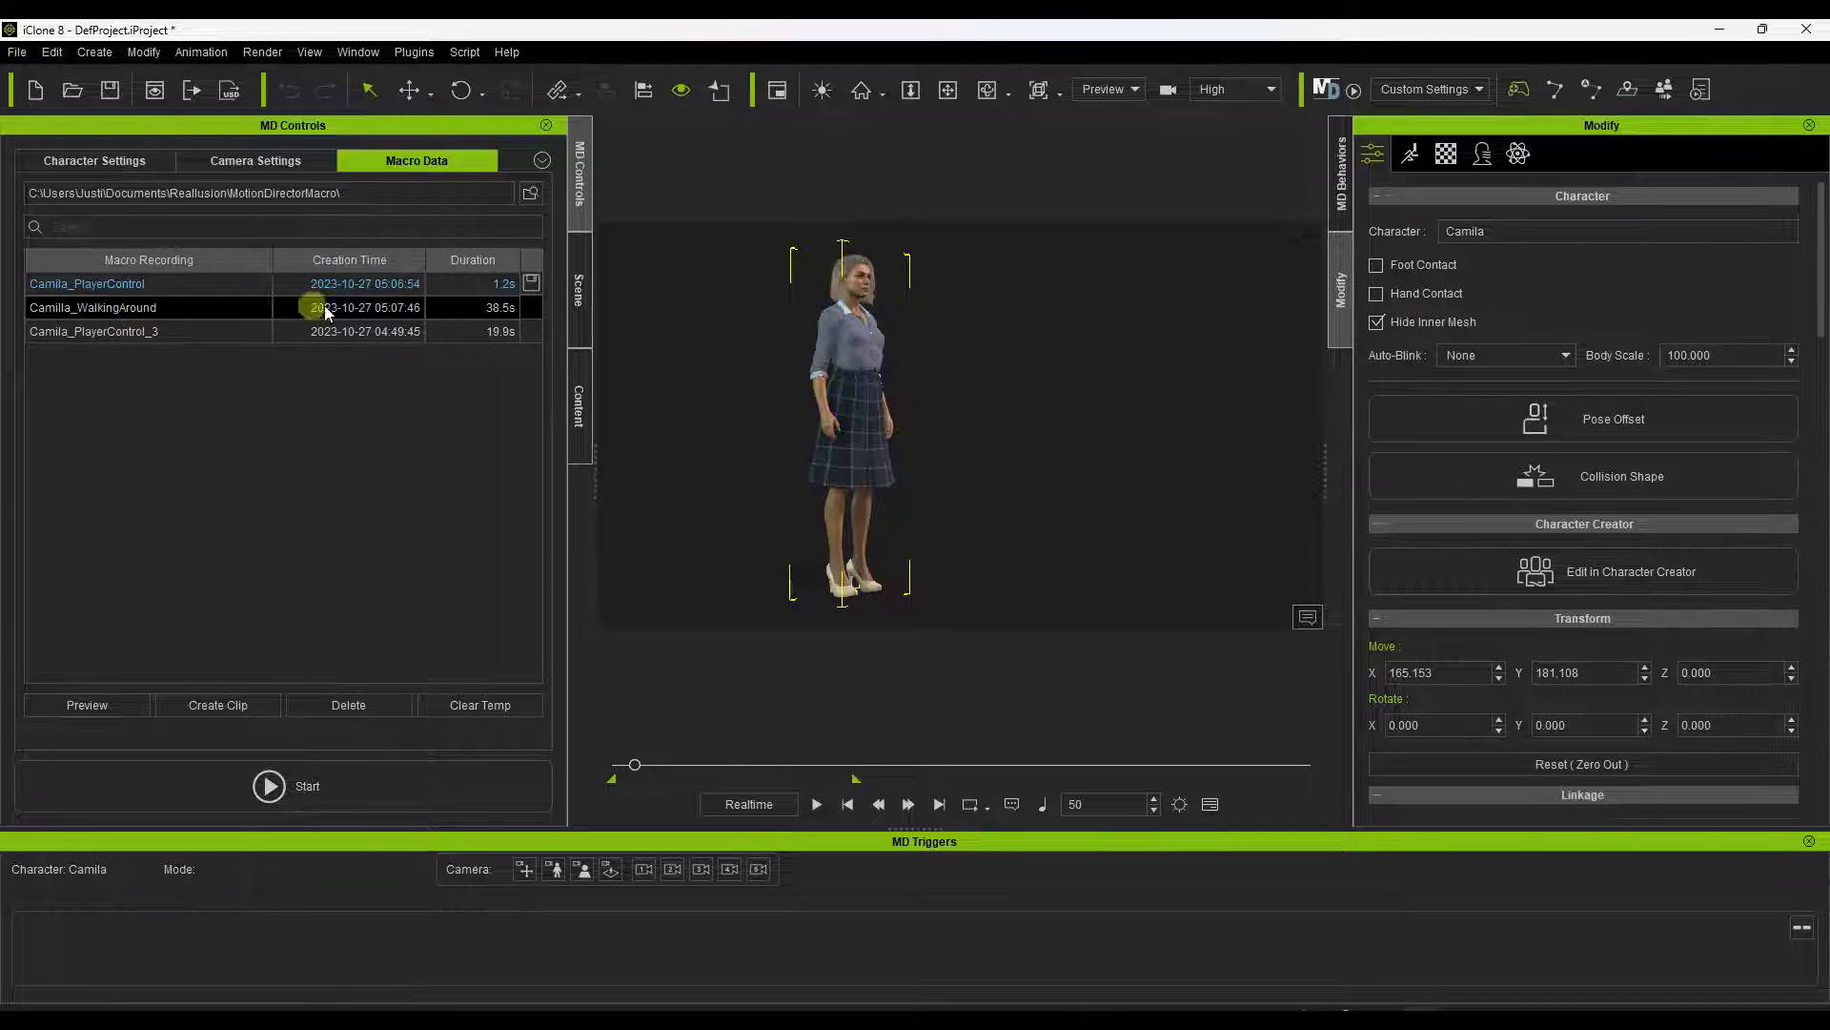
pyautogui.click(211, 710)
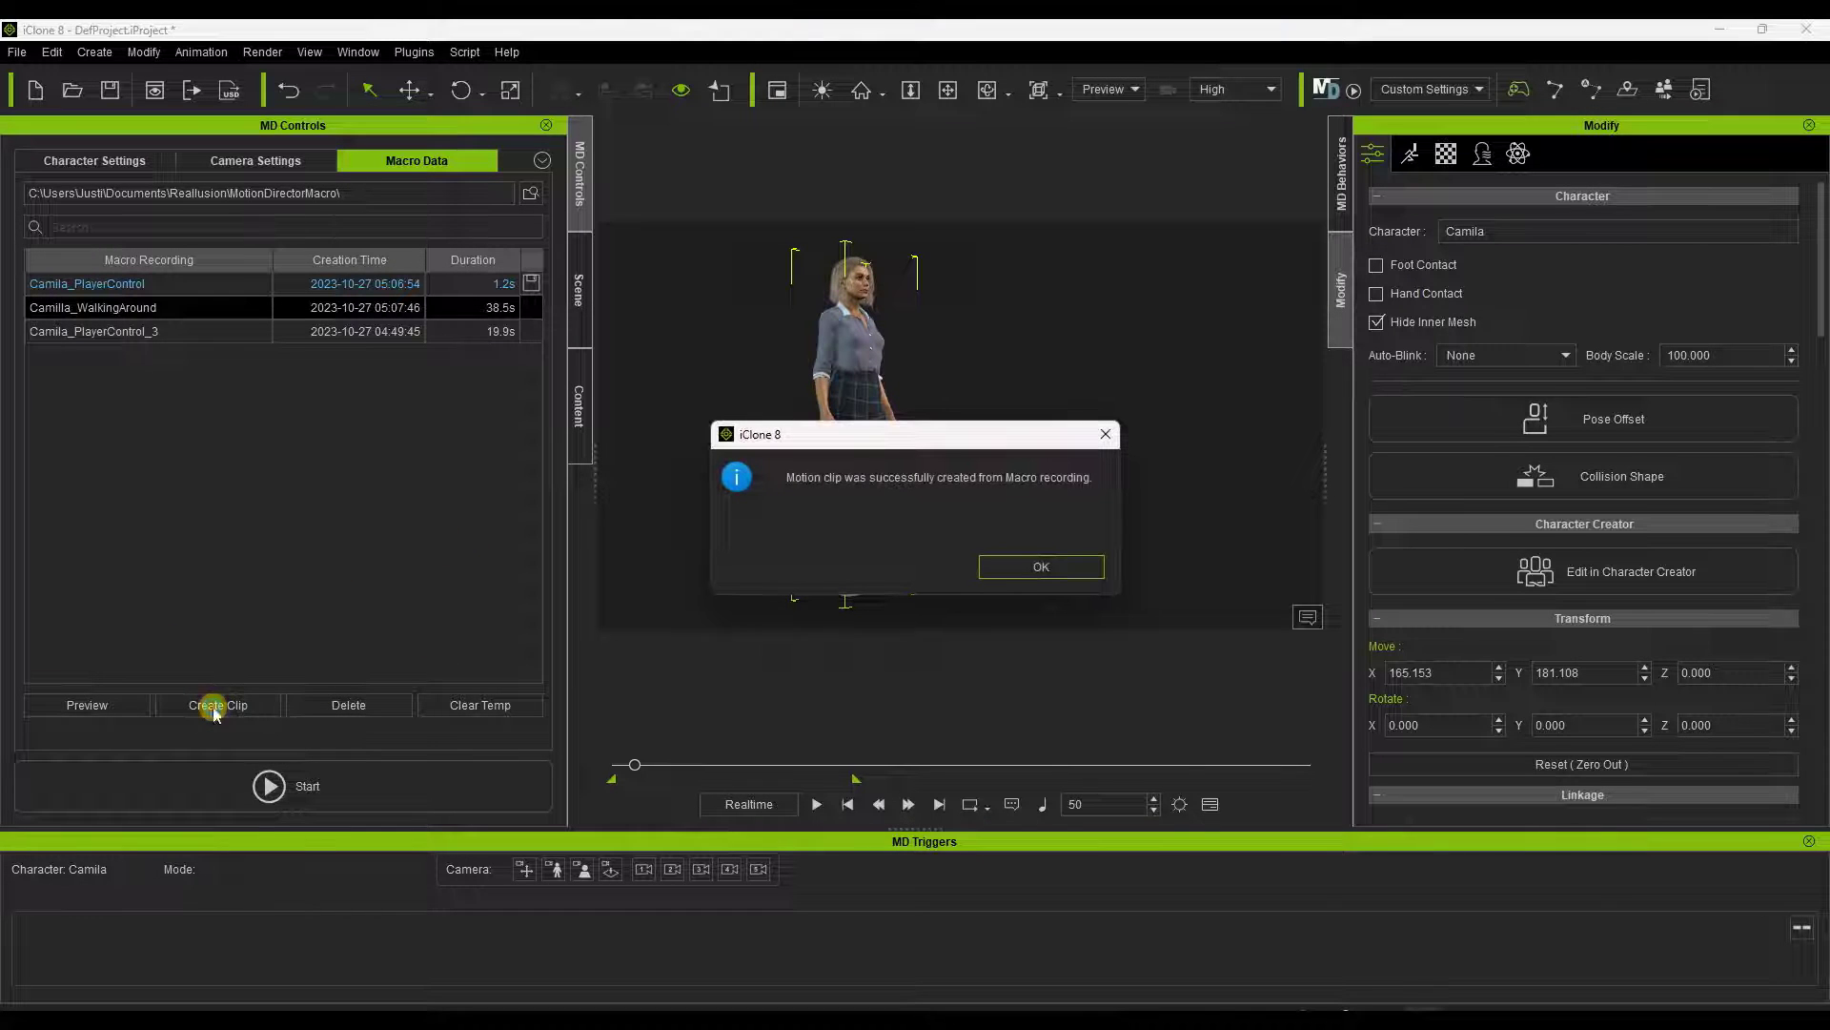
pyautogui.click(1037, 569)
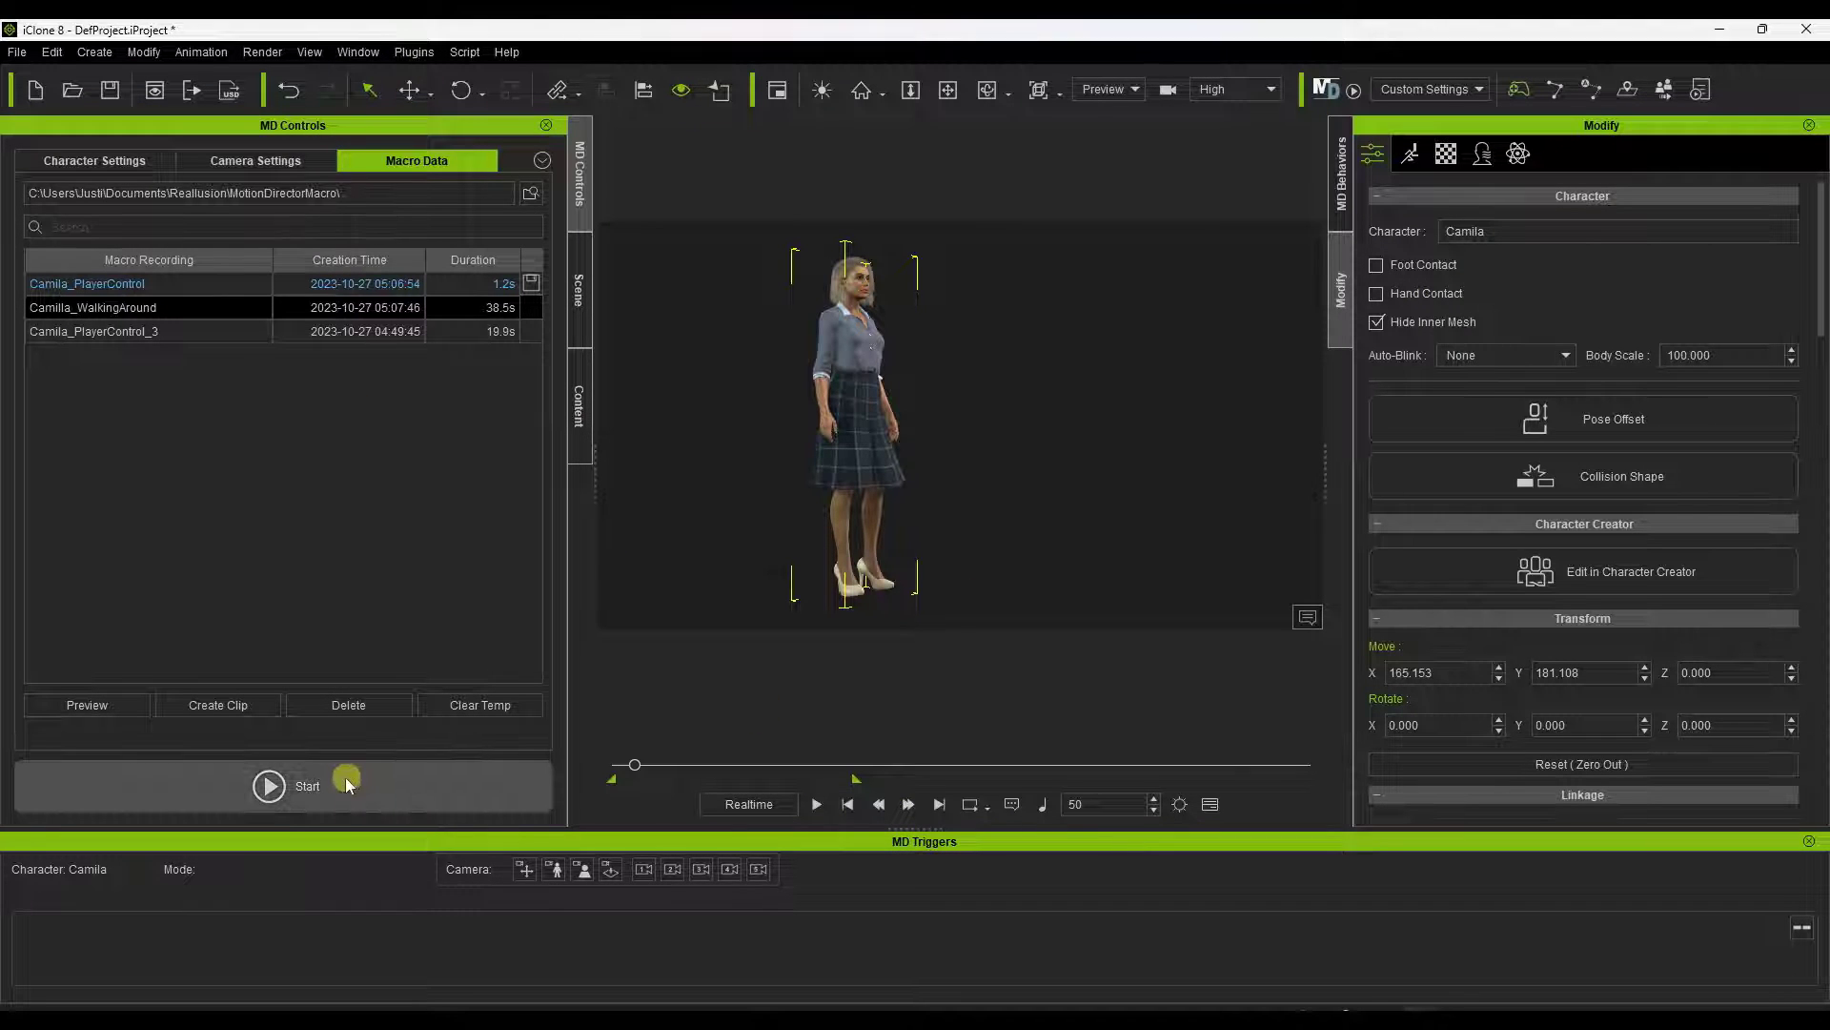
# Show the Timeline and move the Motion Director clip to the start of Camila's Motion track
pyautogui.click(358, 58)
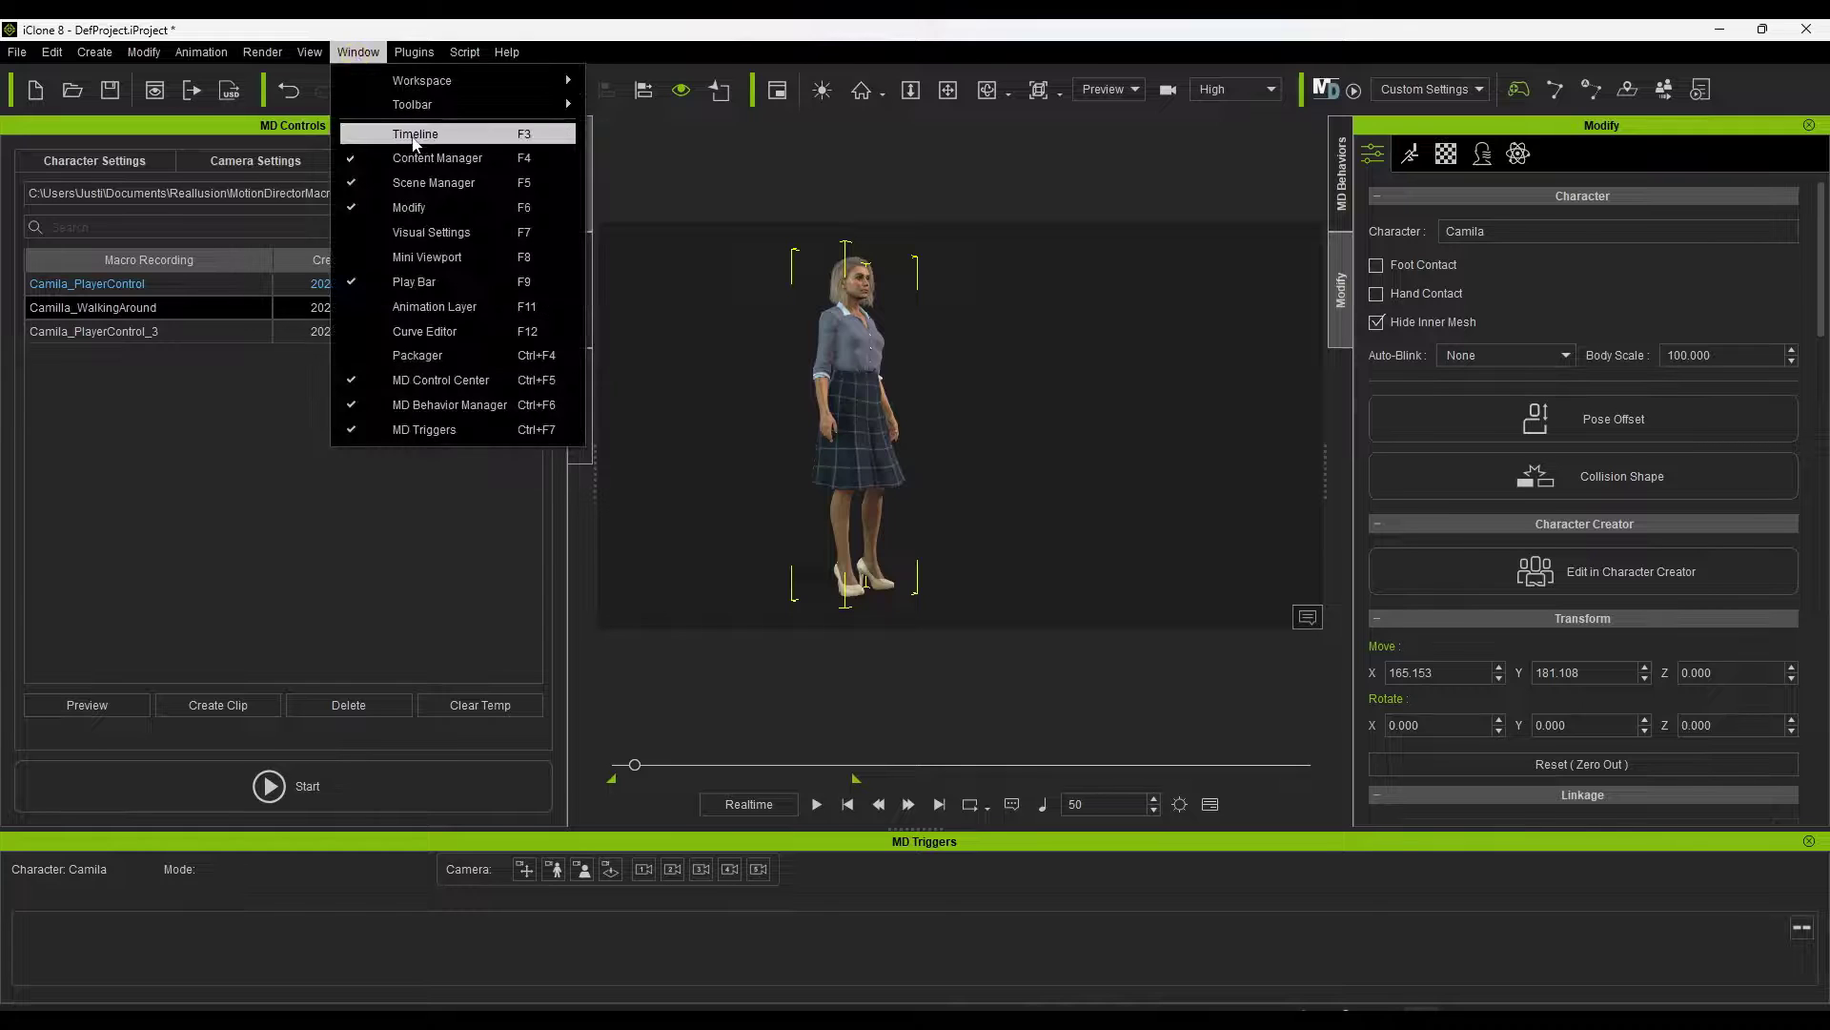
pyautogui.click(425, 183)
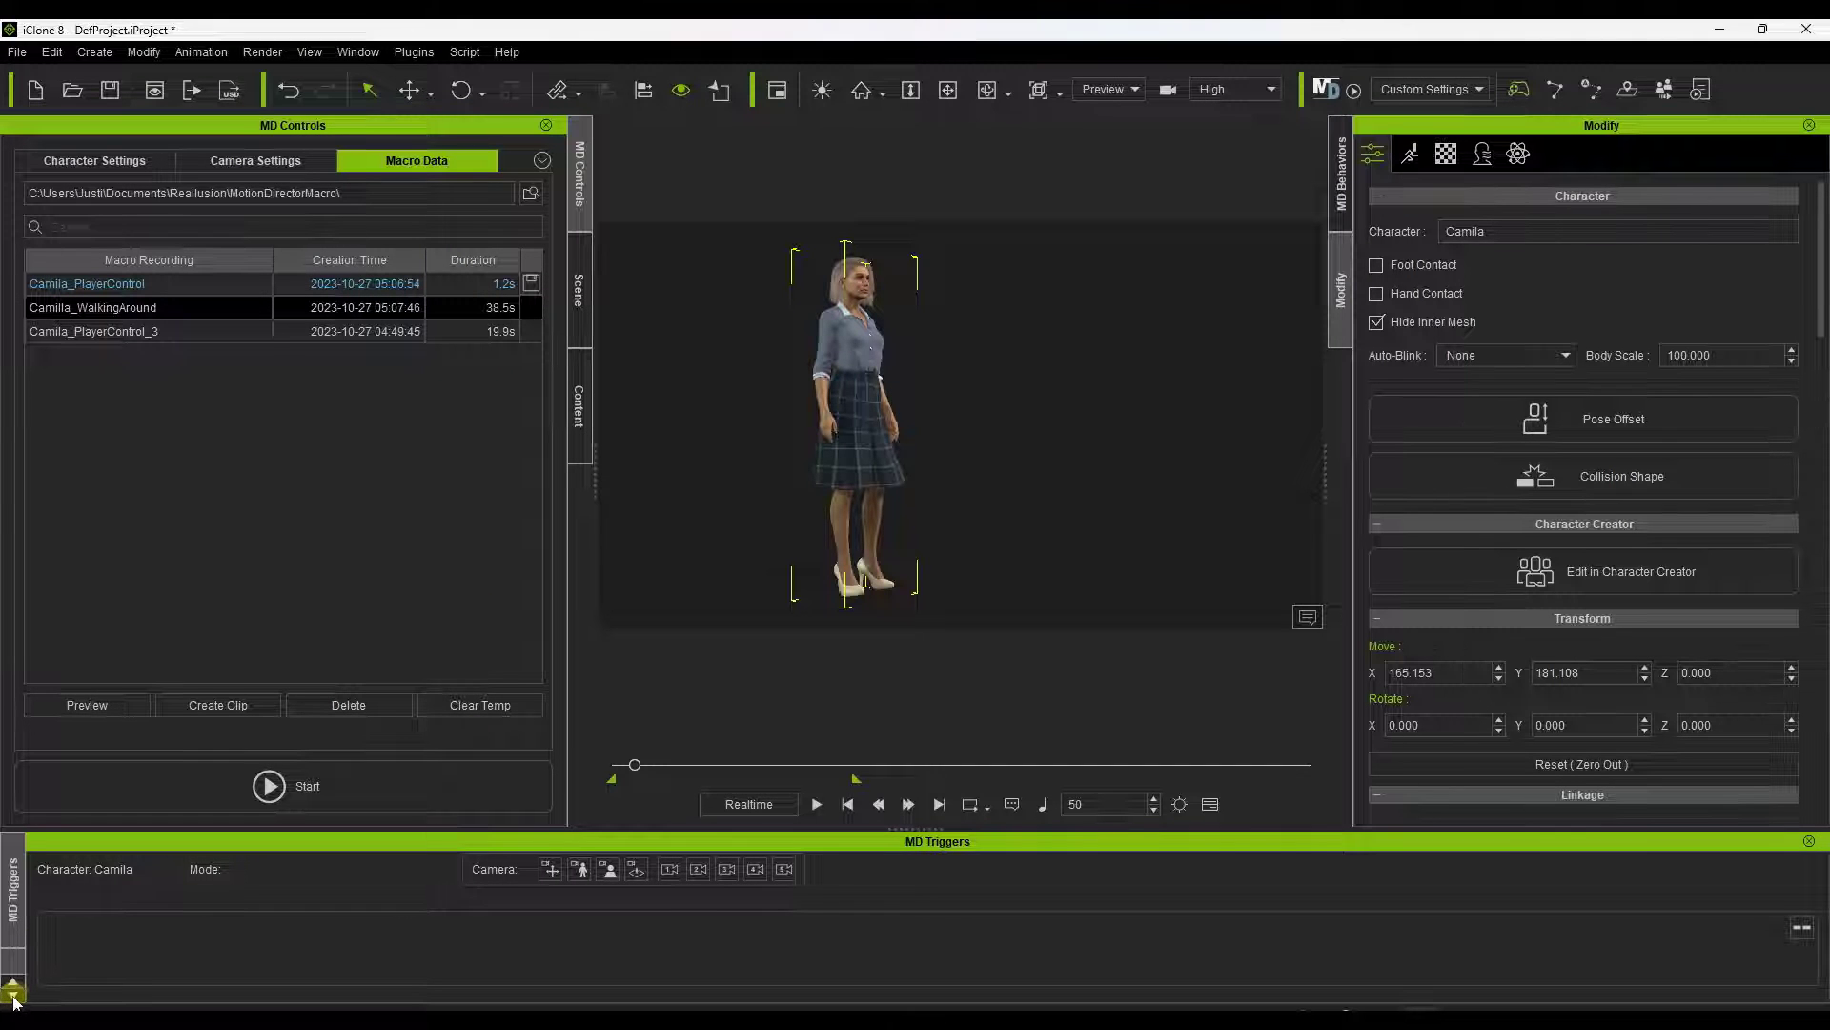
pyautogui.click(11, 939)
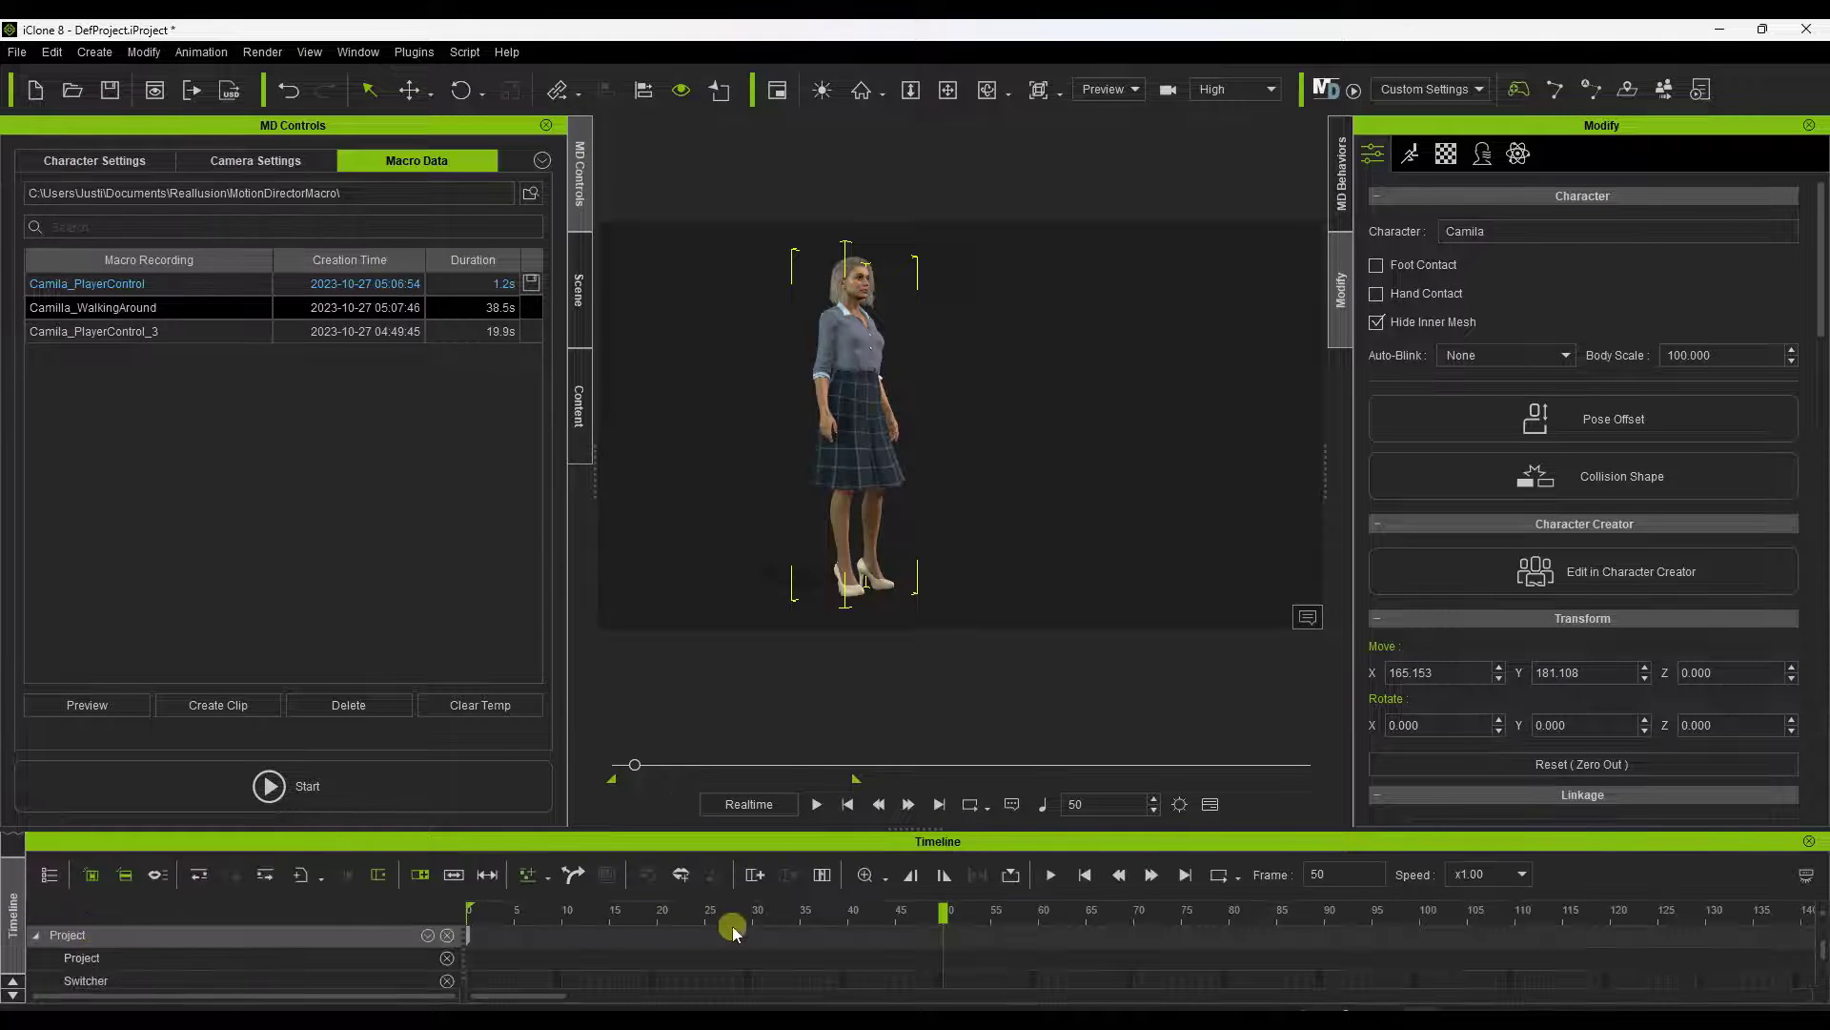
pyautogui.scroll(-3, 815, 943)
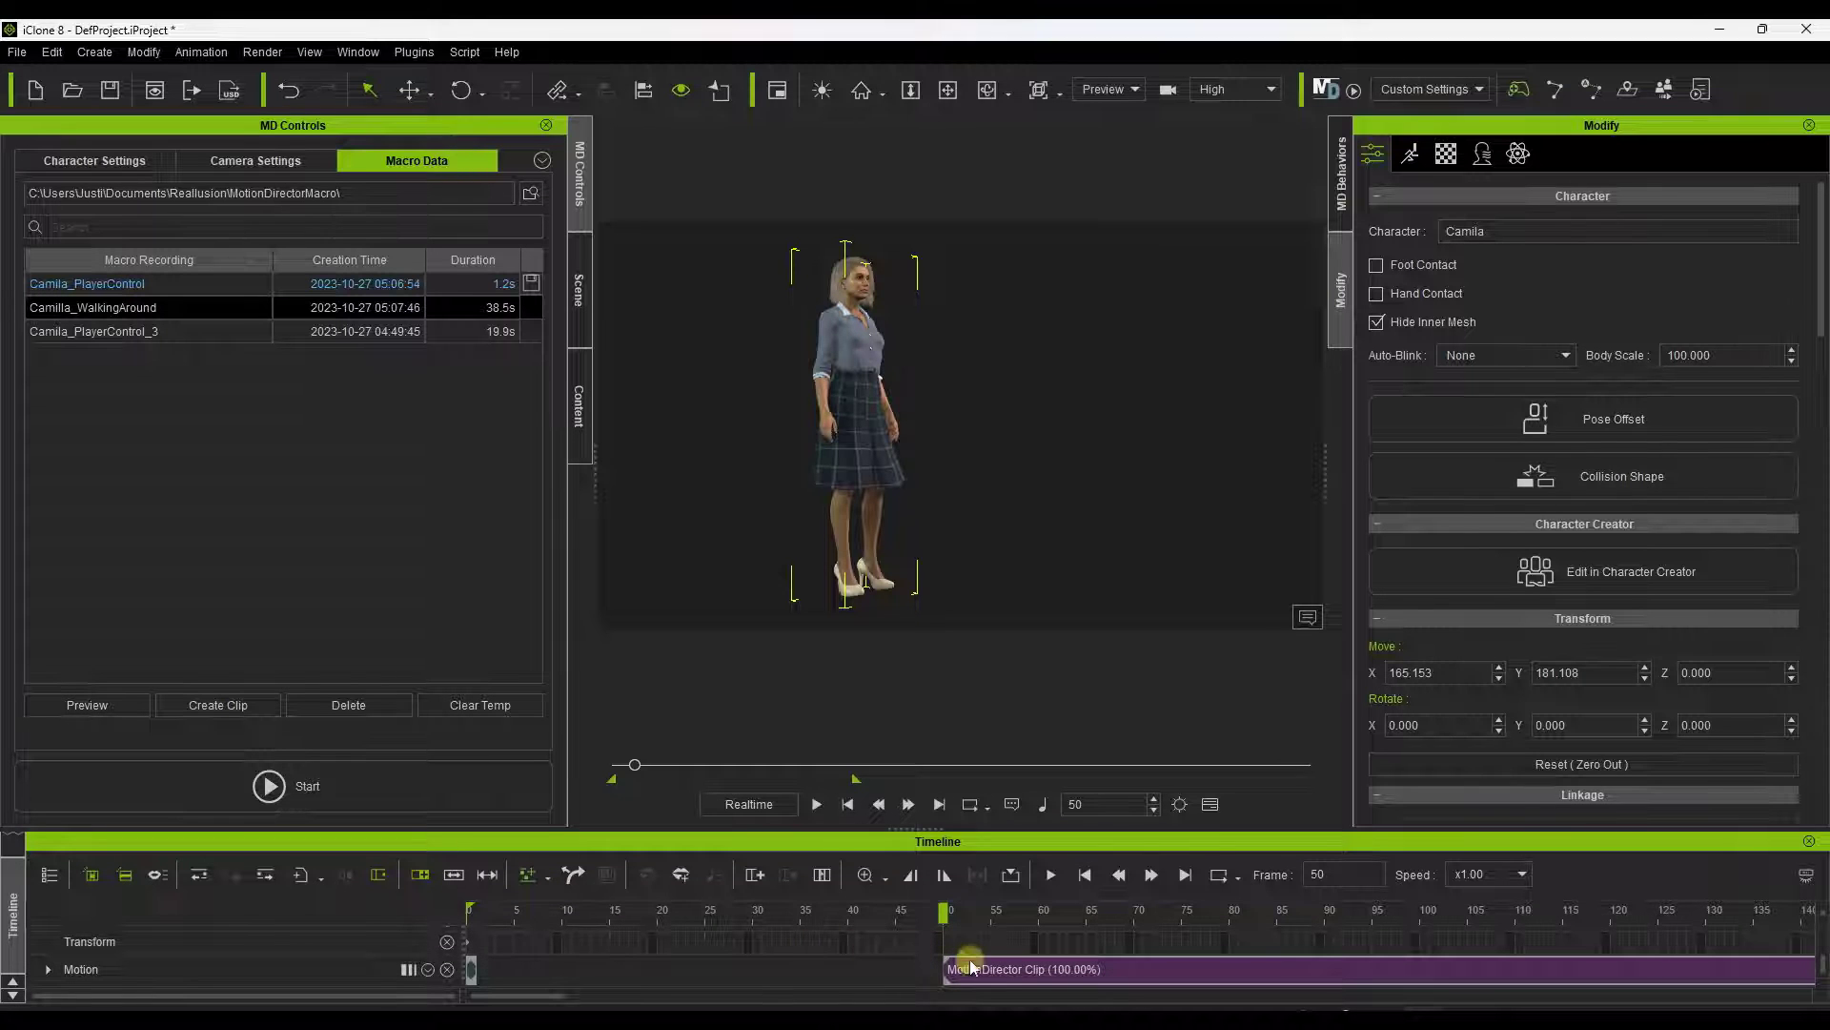
pyautogui.moveTo(1004, 976); pyautogui.dragTo(528, 975)
# Break the Motion Director clip at frame 889, removing the part before it, and move the remainder to frame 0
pyautogui.moveTo(799, 913); pyautogui.dragTo(1386, 924)
pyautogui.moveTo(1565, 925); pyautogui.dragTo(1471, 968)
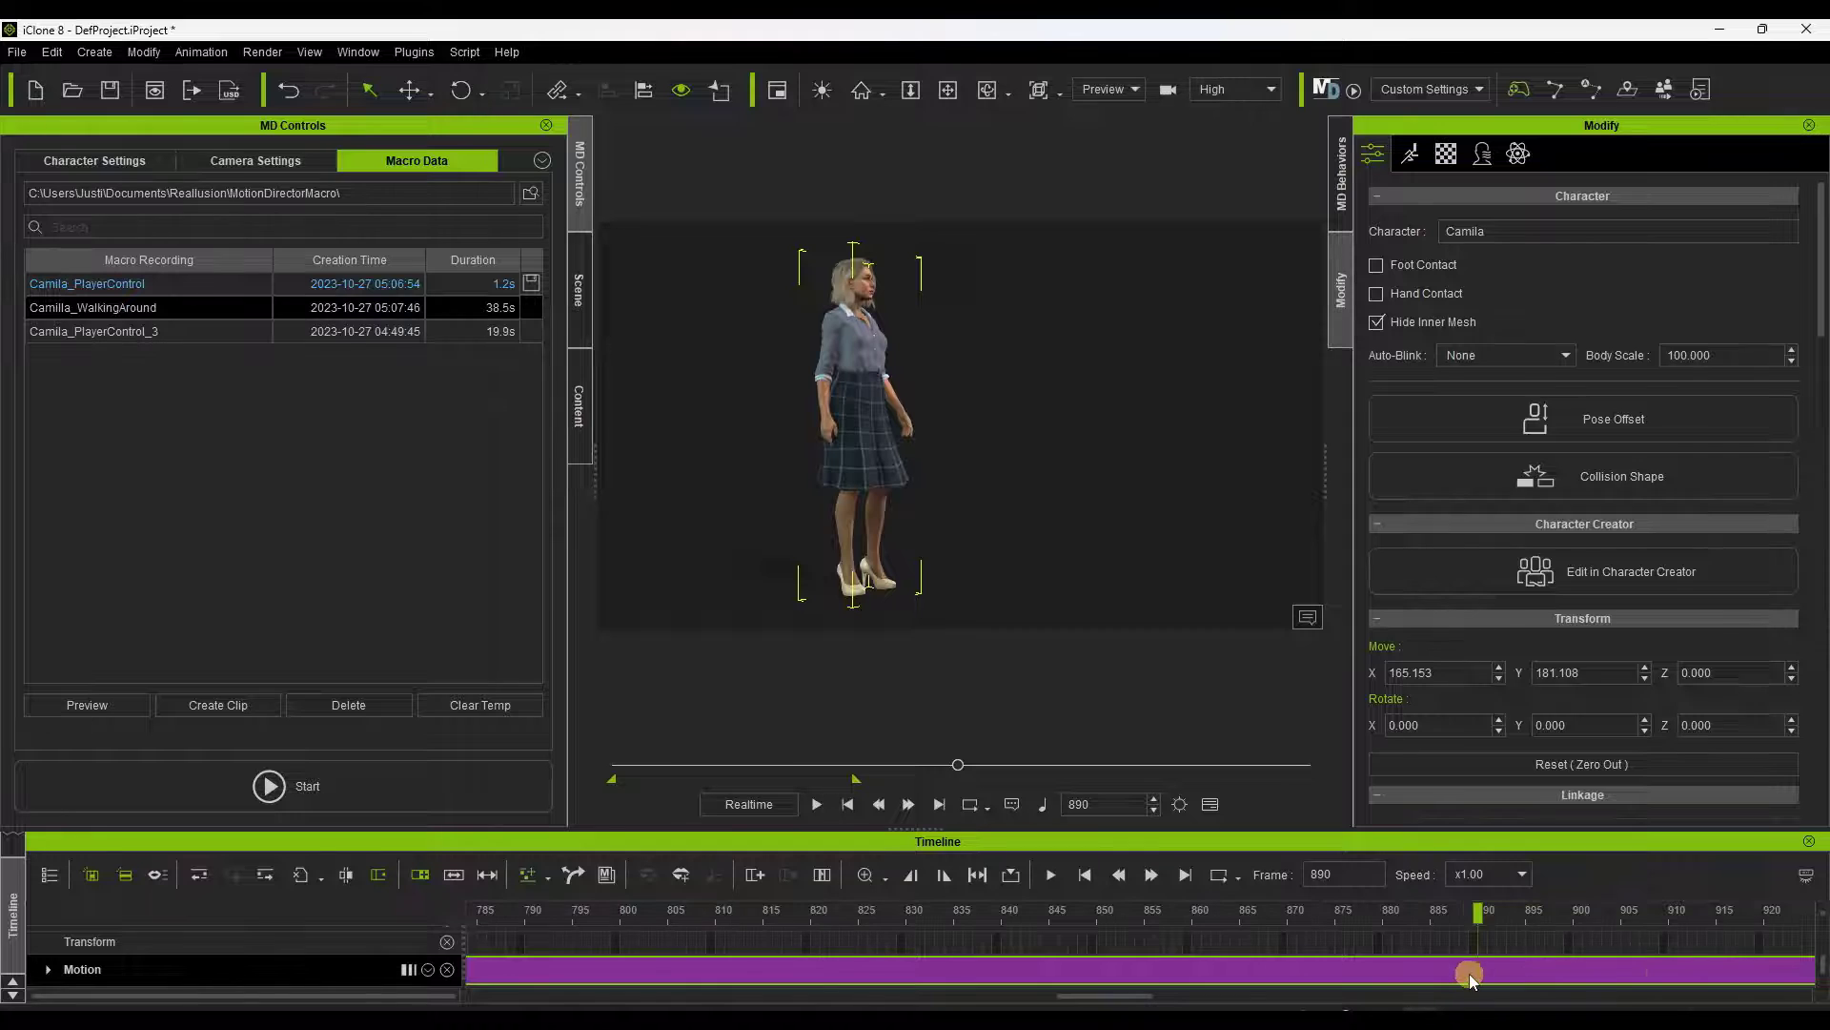
pyautogui.rightClick(1468, 974)
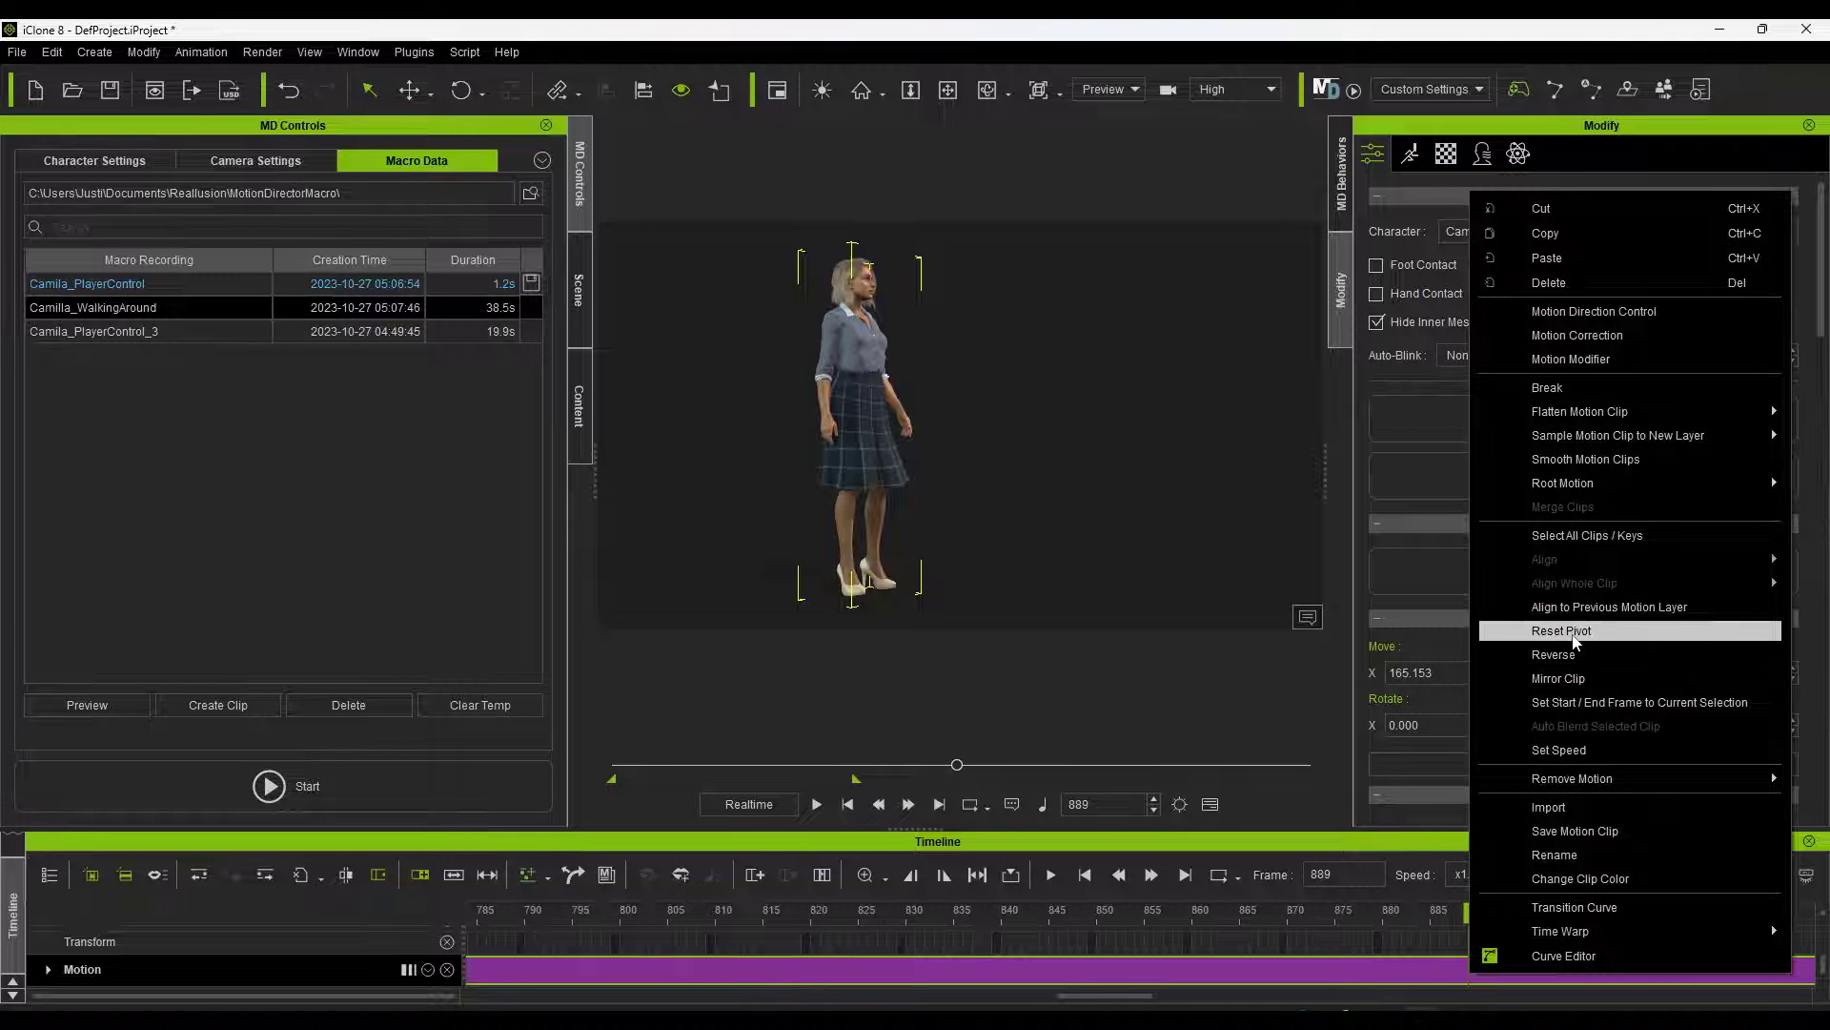
pyautogui.click(1583, 387)
pyautogui.click(1430, 969)
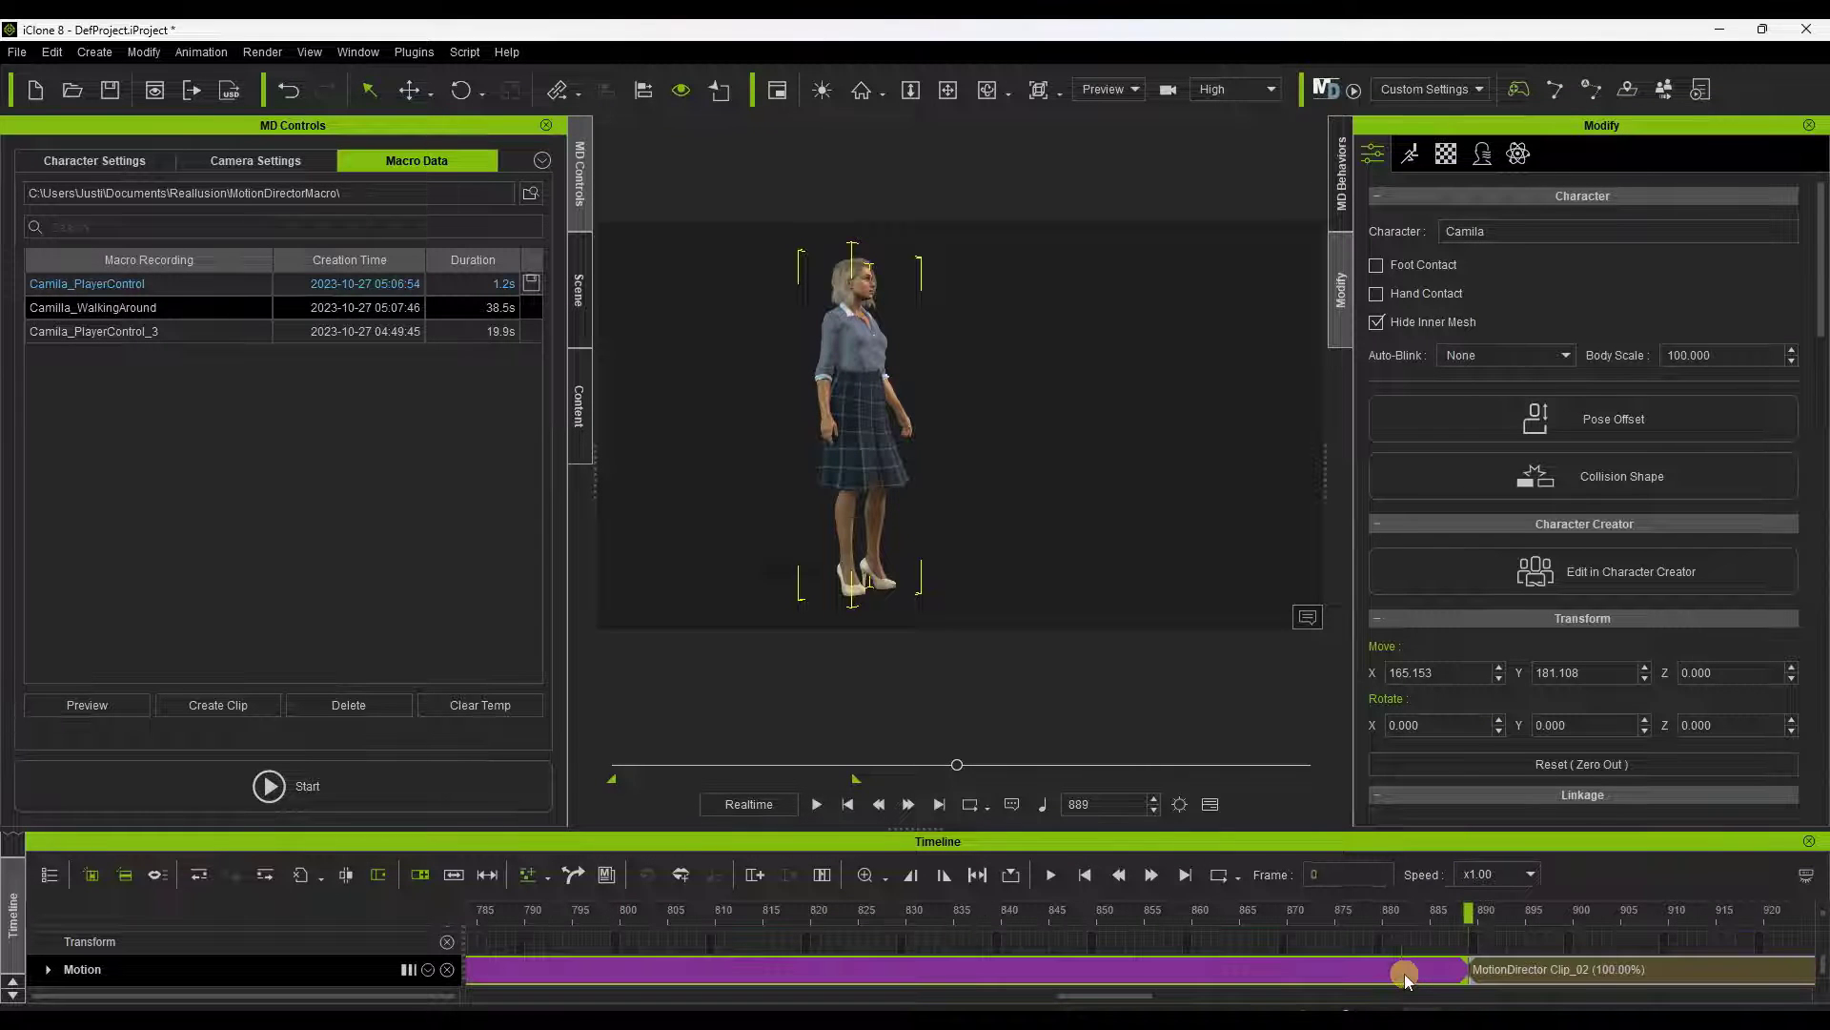
pyautogui.press('Delete')
pyautogui.moveTo(1490, 977); pyautogui.dragTo(279, 990)
pyautogui.click(649, 877)
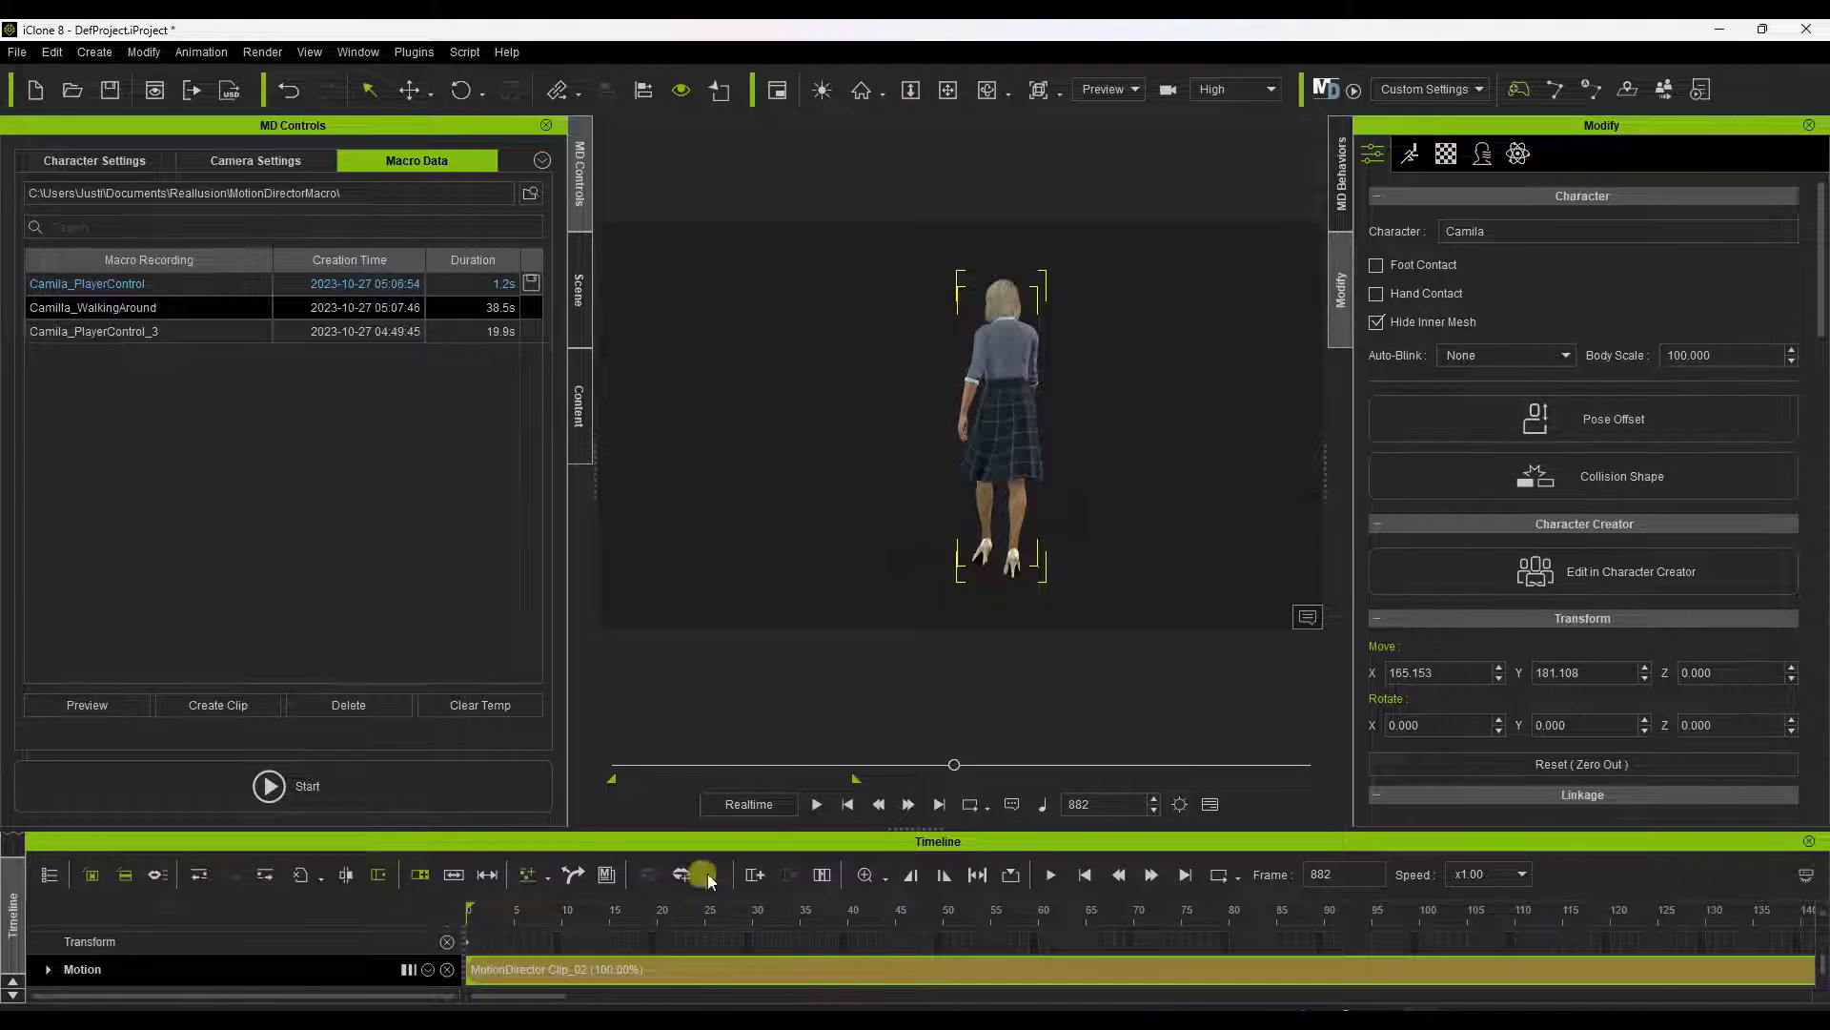
pyautogui.click(913, 875)
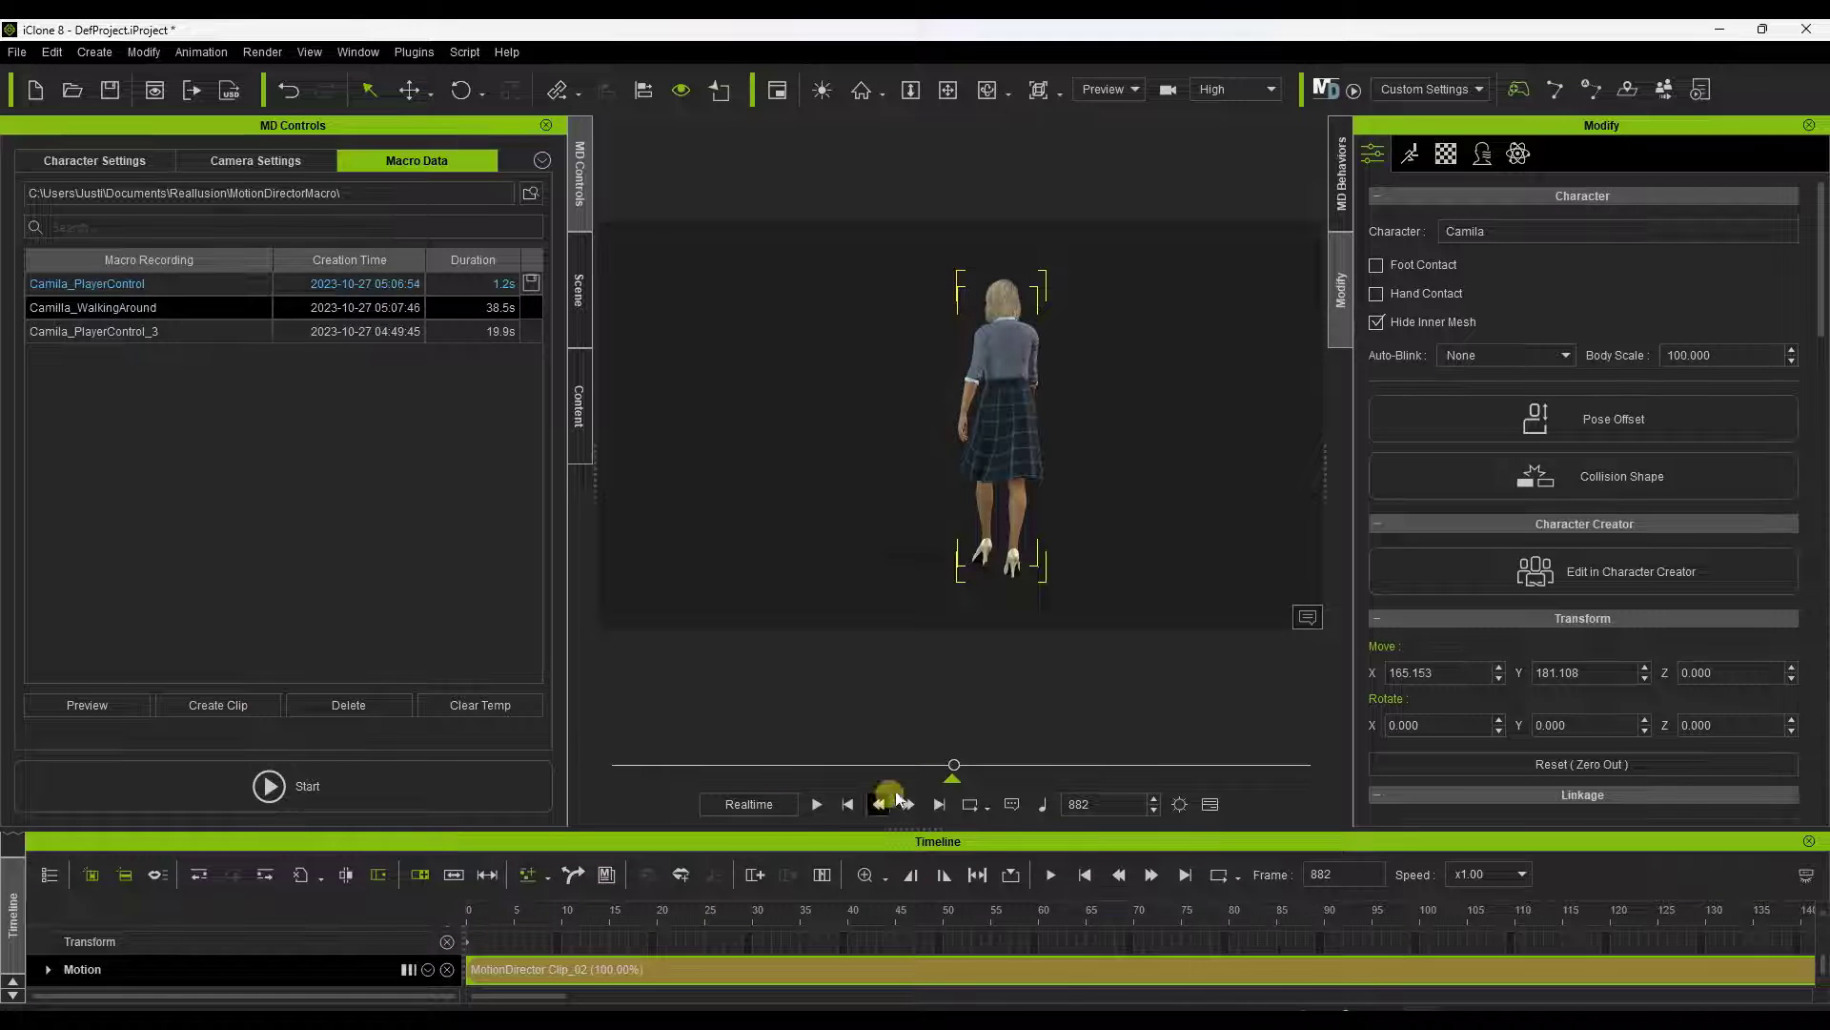
pyautogui.moveTo(955, 768); pyautogui.dragTo(607, 774)
pyautogui.click(820, 805)
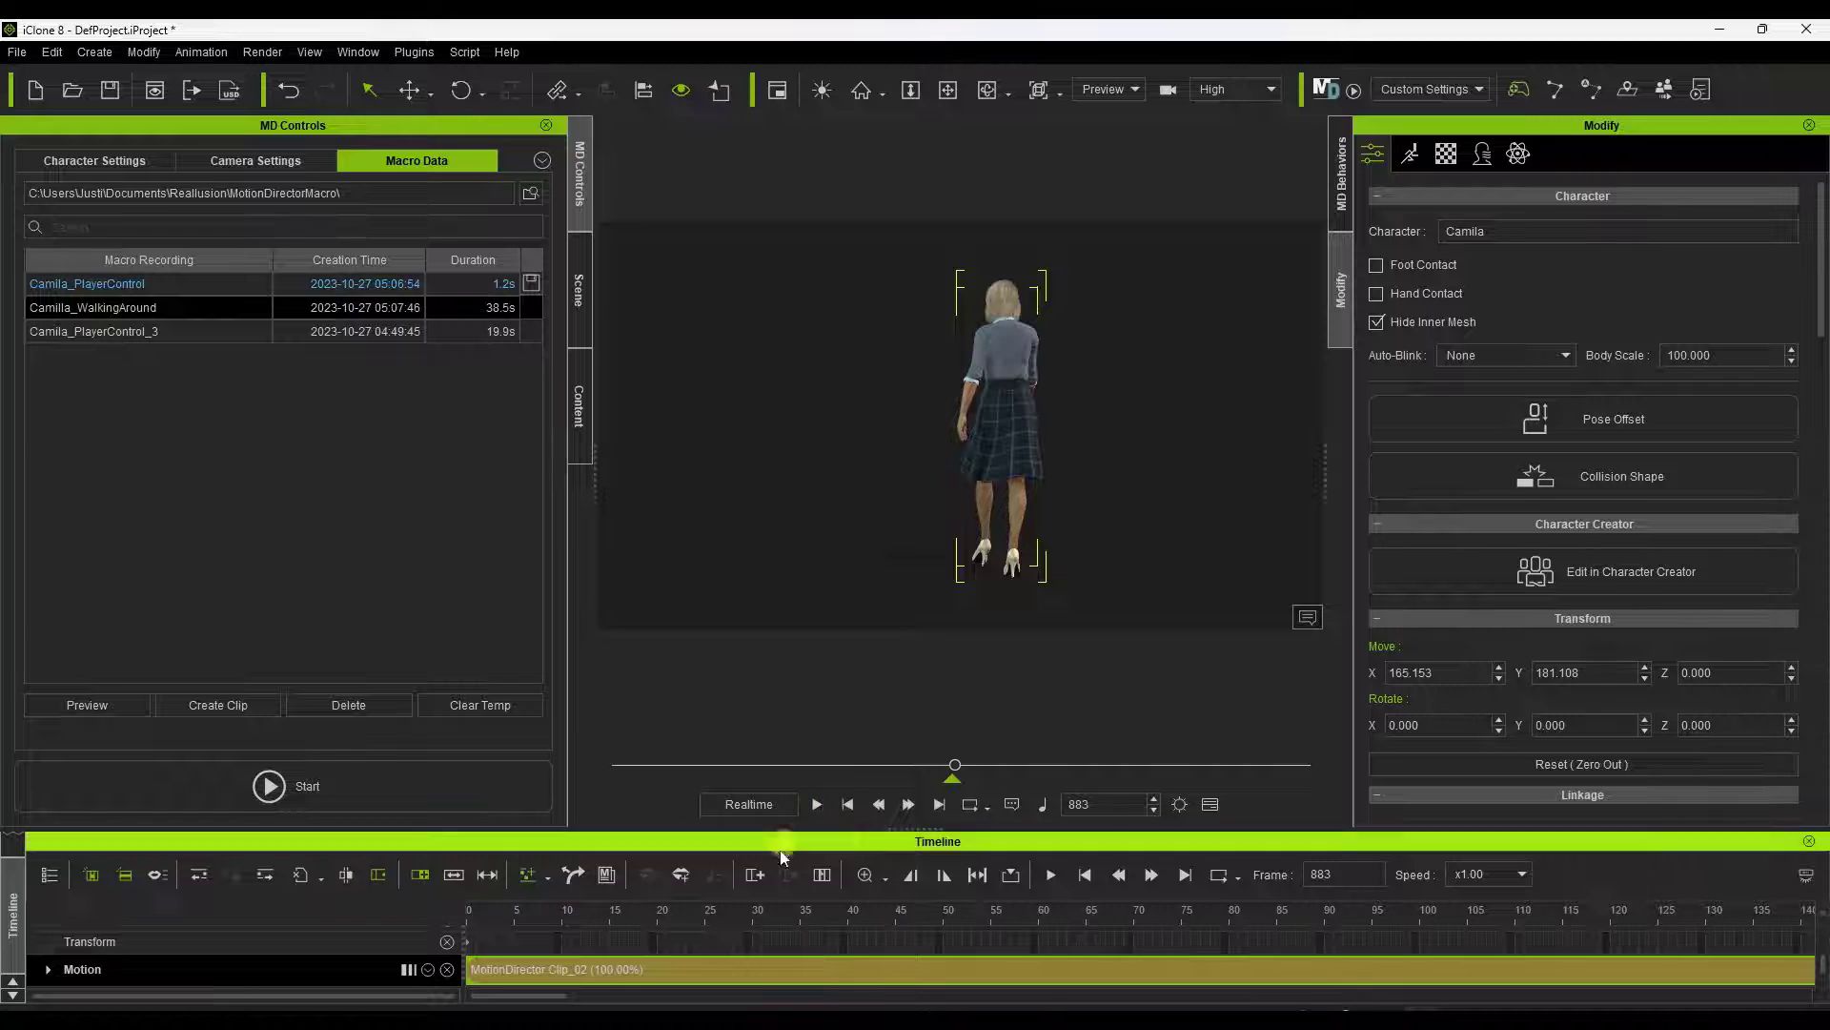
# Set the playback range to run from frame 0 to frame 1270, covering Camila's full walk
pyautogui.click(482, 913)
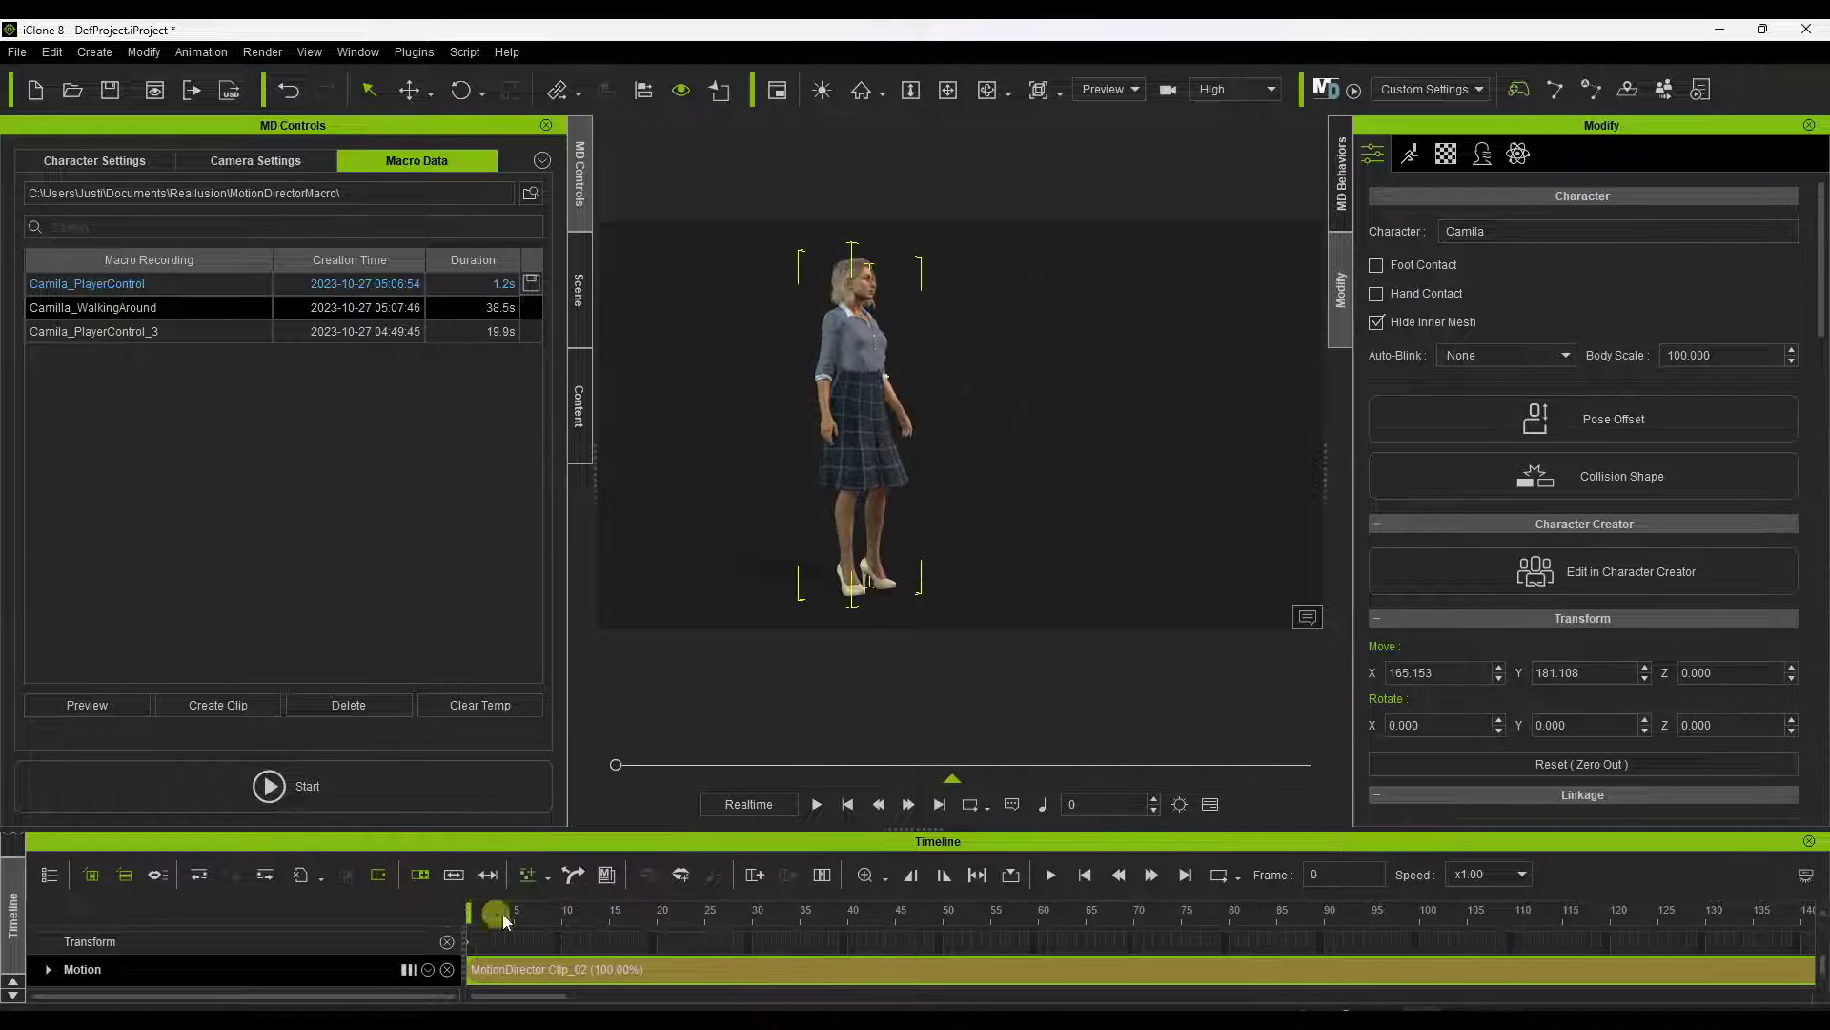
pyautogui.click(913, 874)
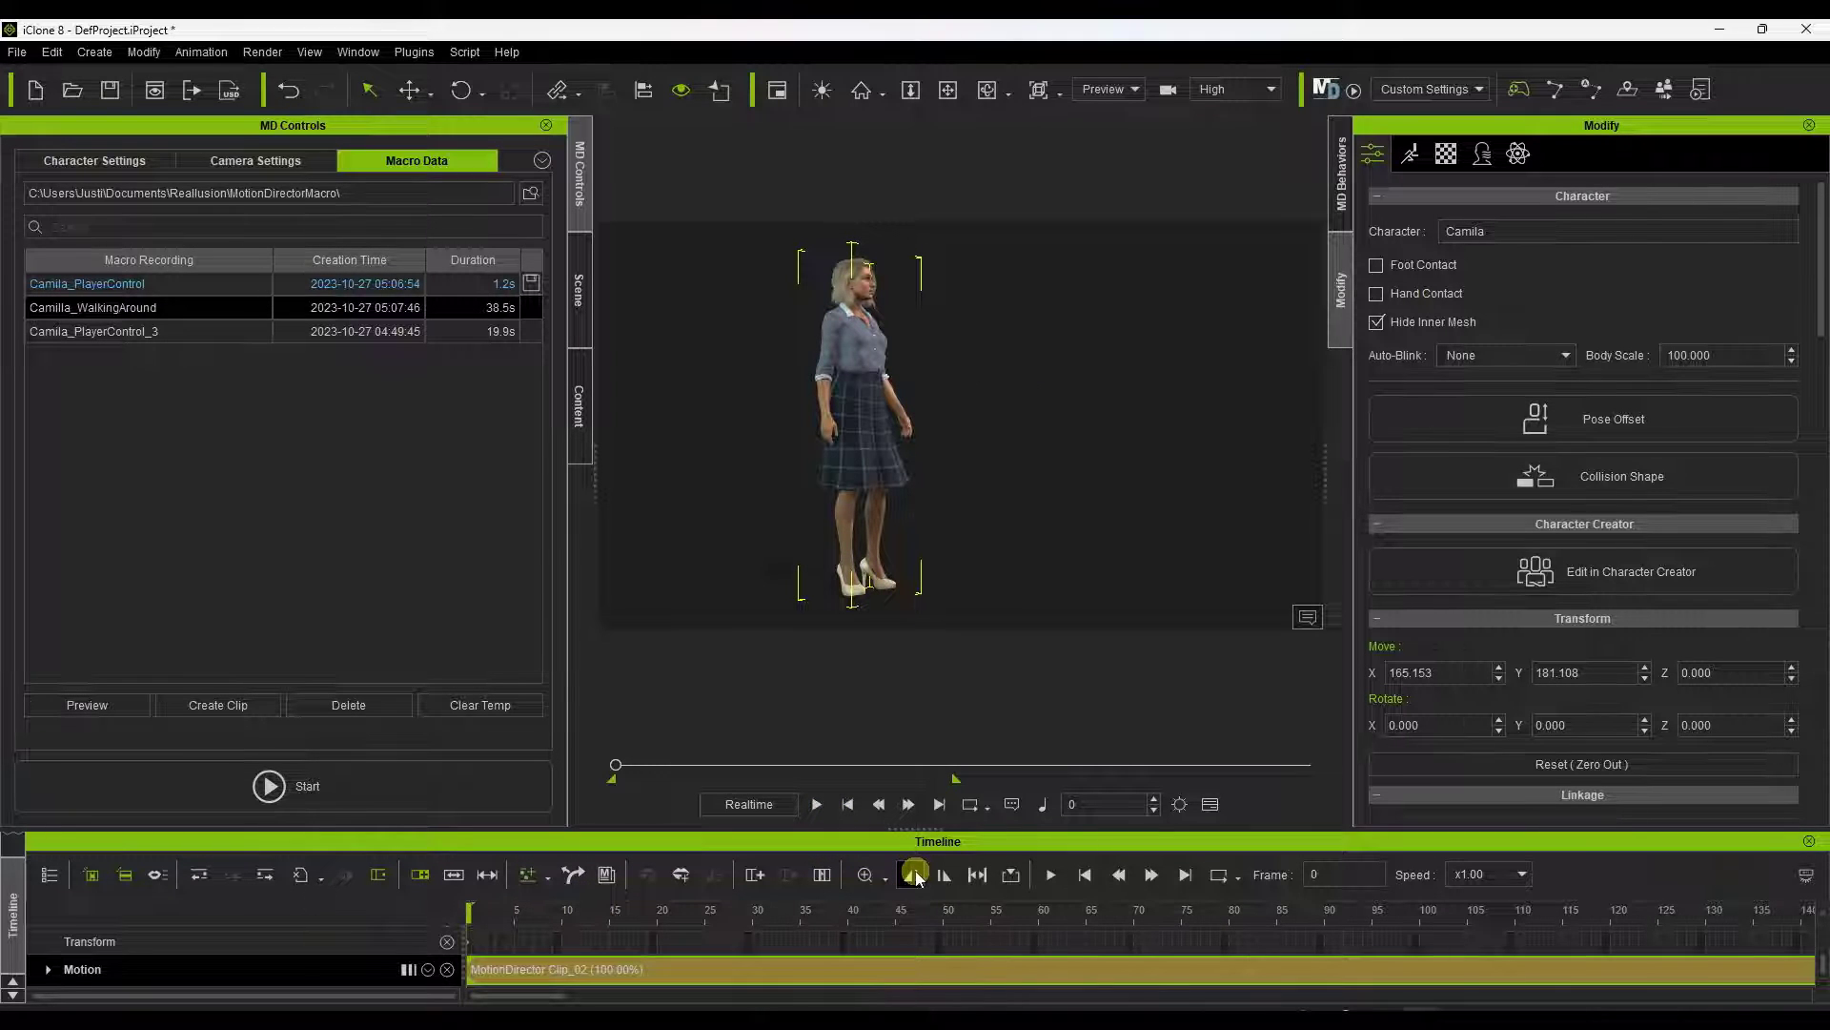
pyautogui.click(816, 805)
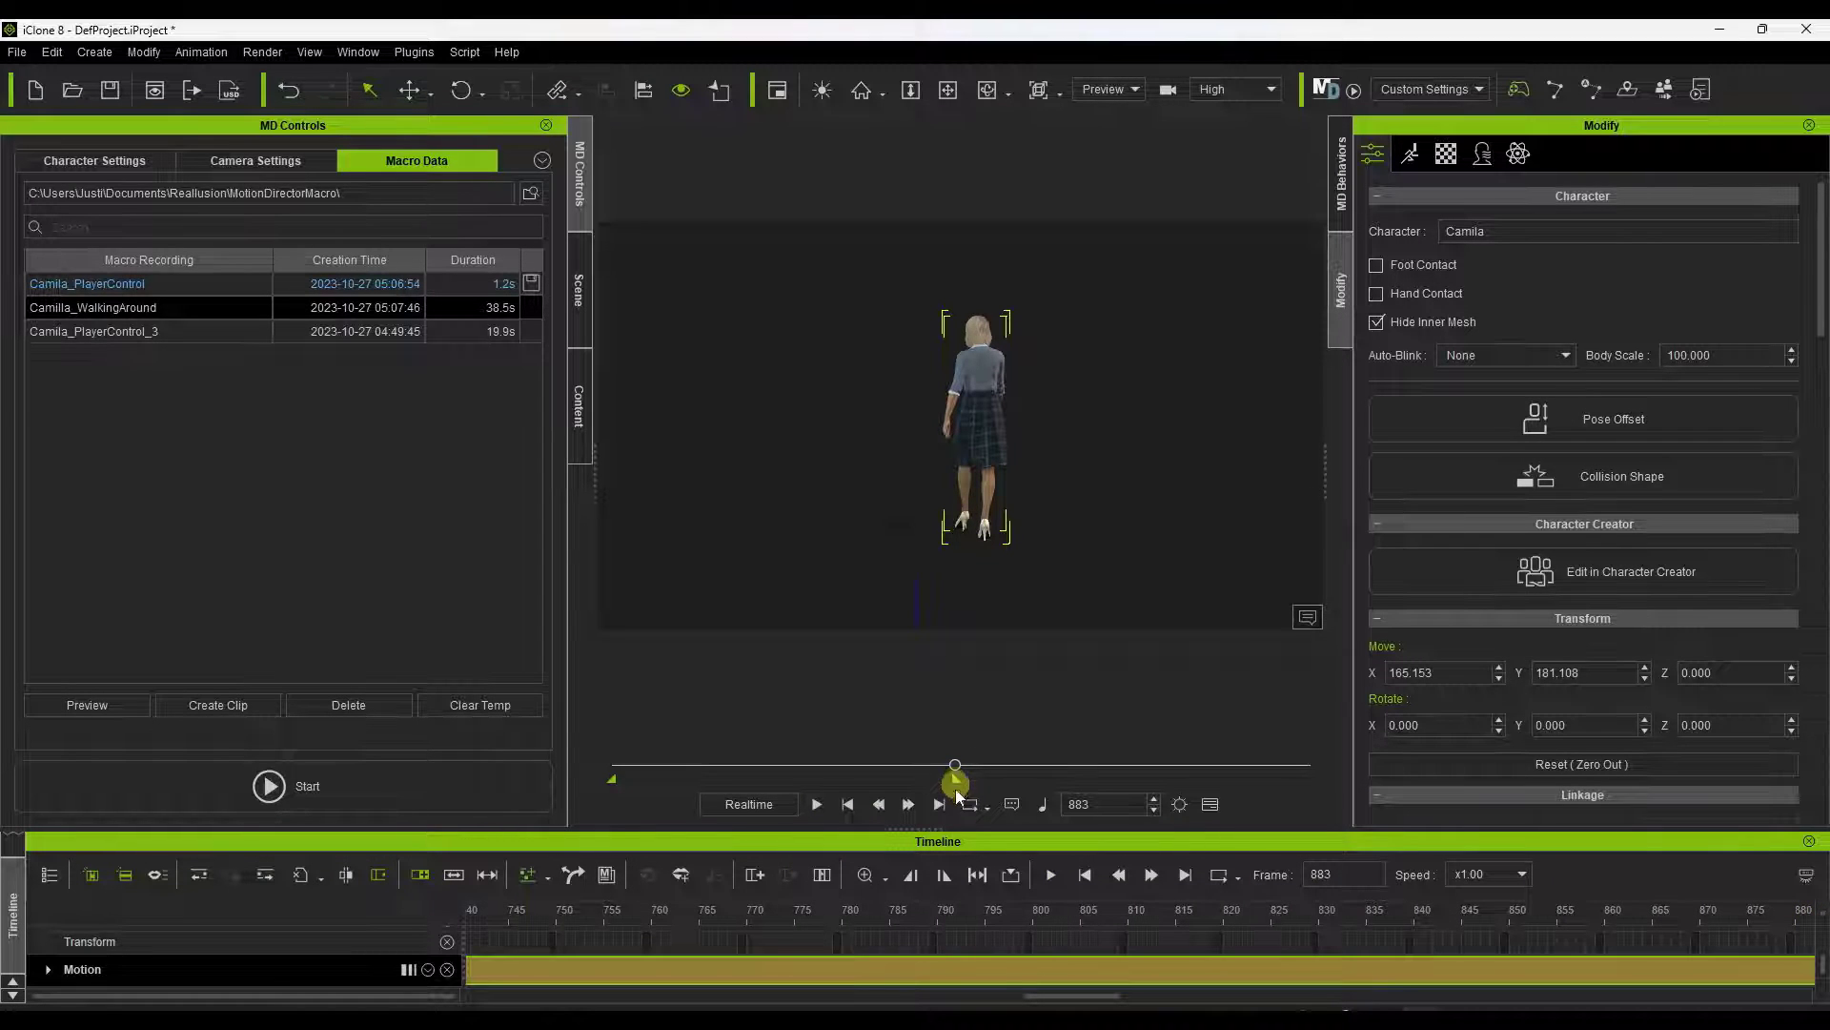
pyautogui.moveTo(1008, 930); pyautogui.dragTo(1031, 962)
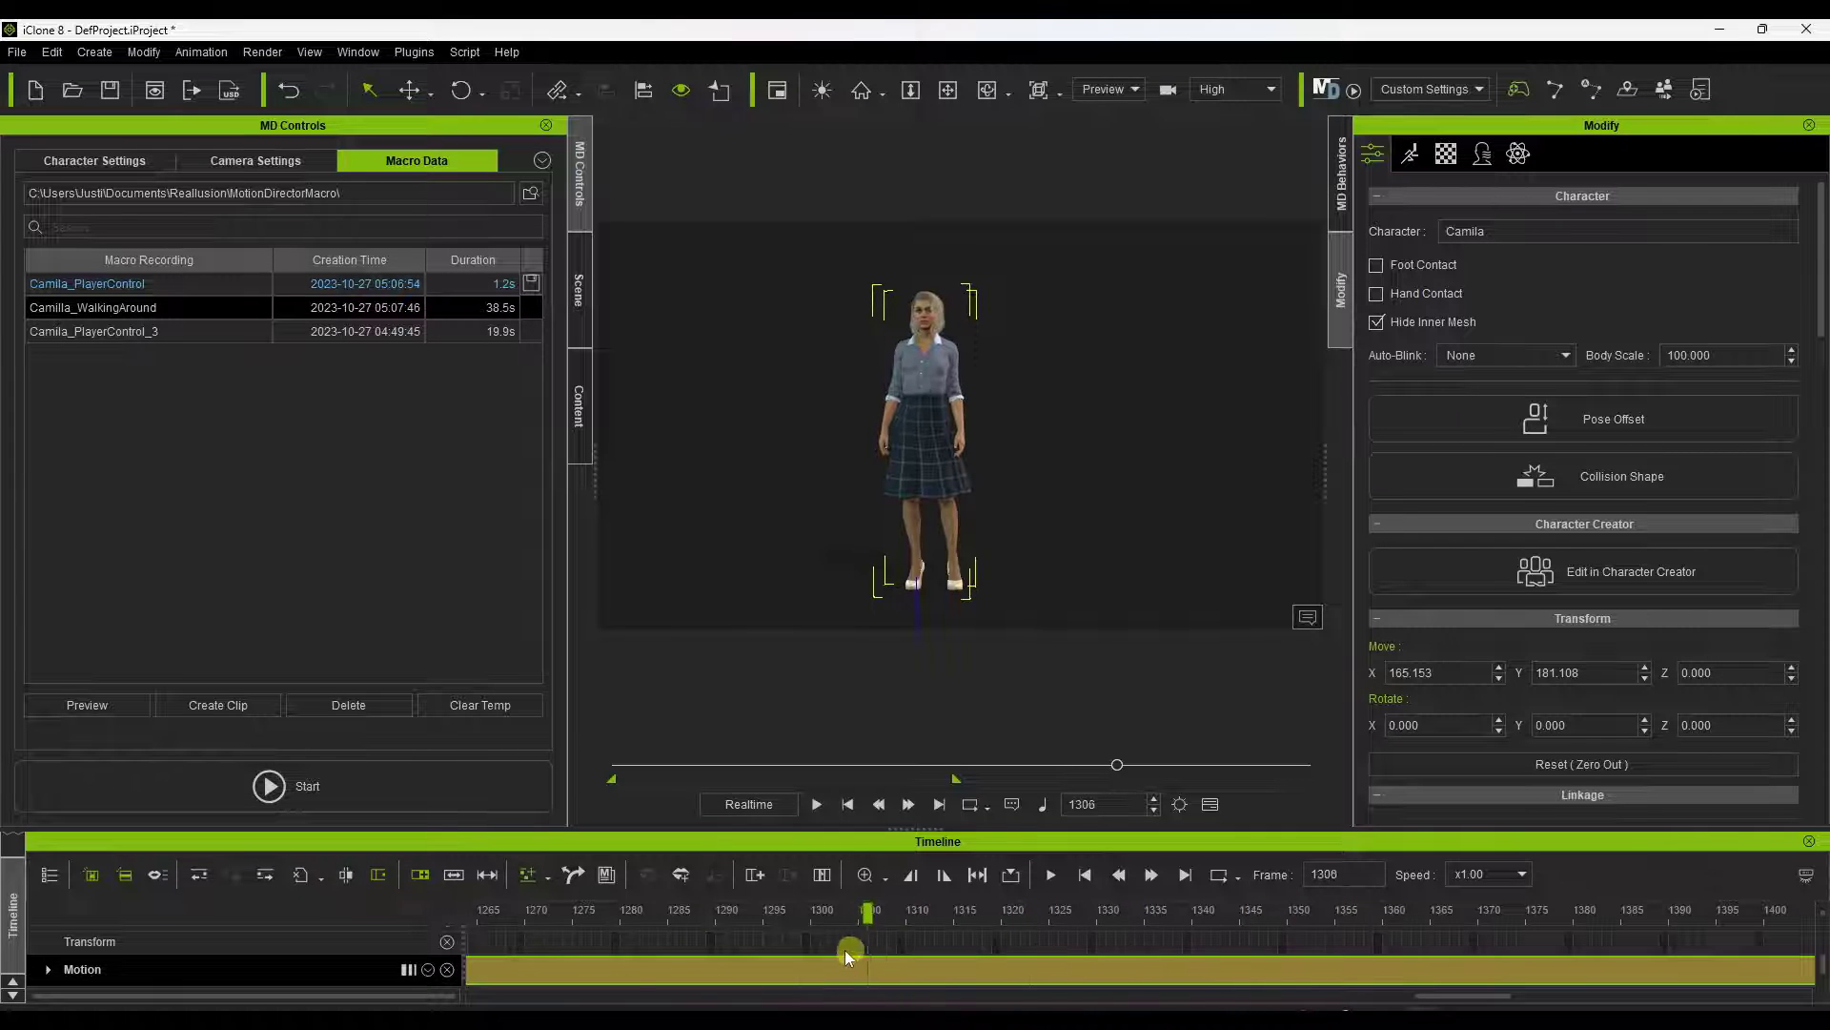
pyautogui.moveTo(644, 947)
pyautogui.mouseDown()
pyautogui.moveTo(465, 951)
pyautogui.moveTo(633, 952)
pyautogui.mouseUp()
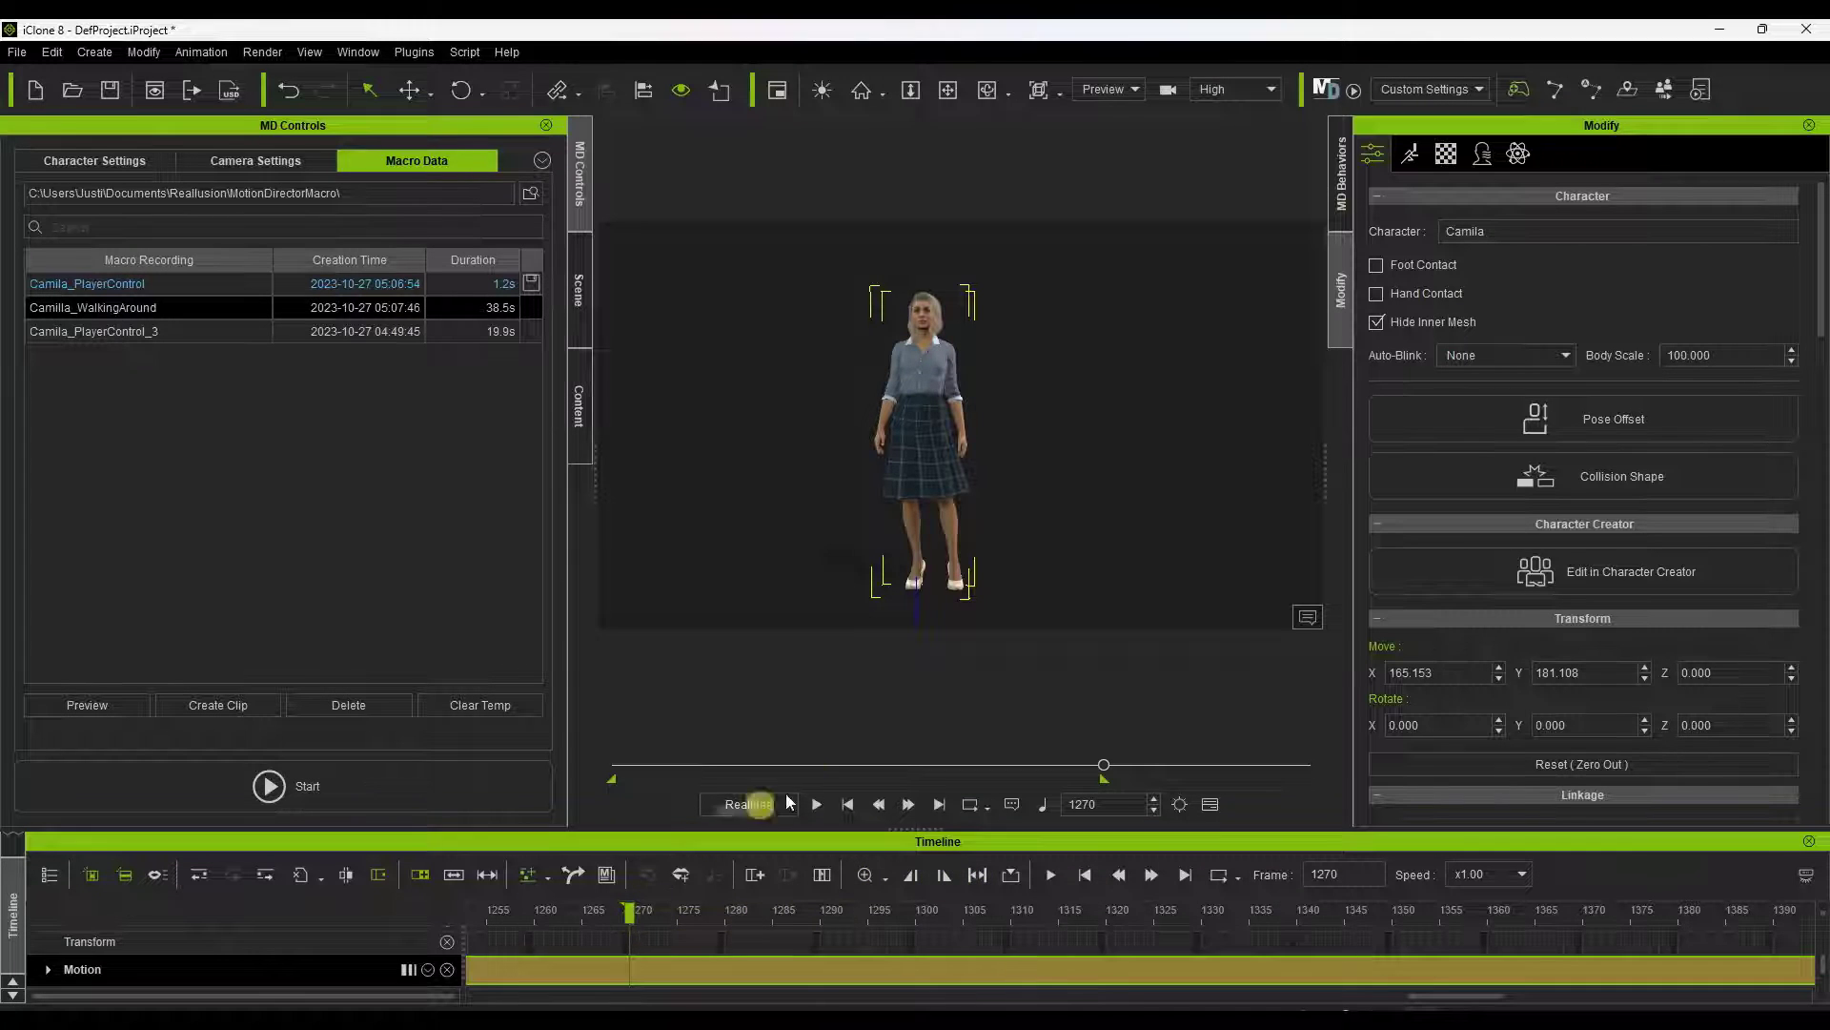
# Play the marked range from the start and scrub ahead to frame 1198 to review the walk
pyautogui.moveTo(1106, 768); pyautogui.dragTo(599, 784)
pyautogui.click(818, 804)
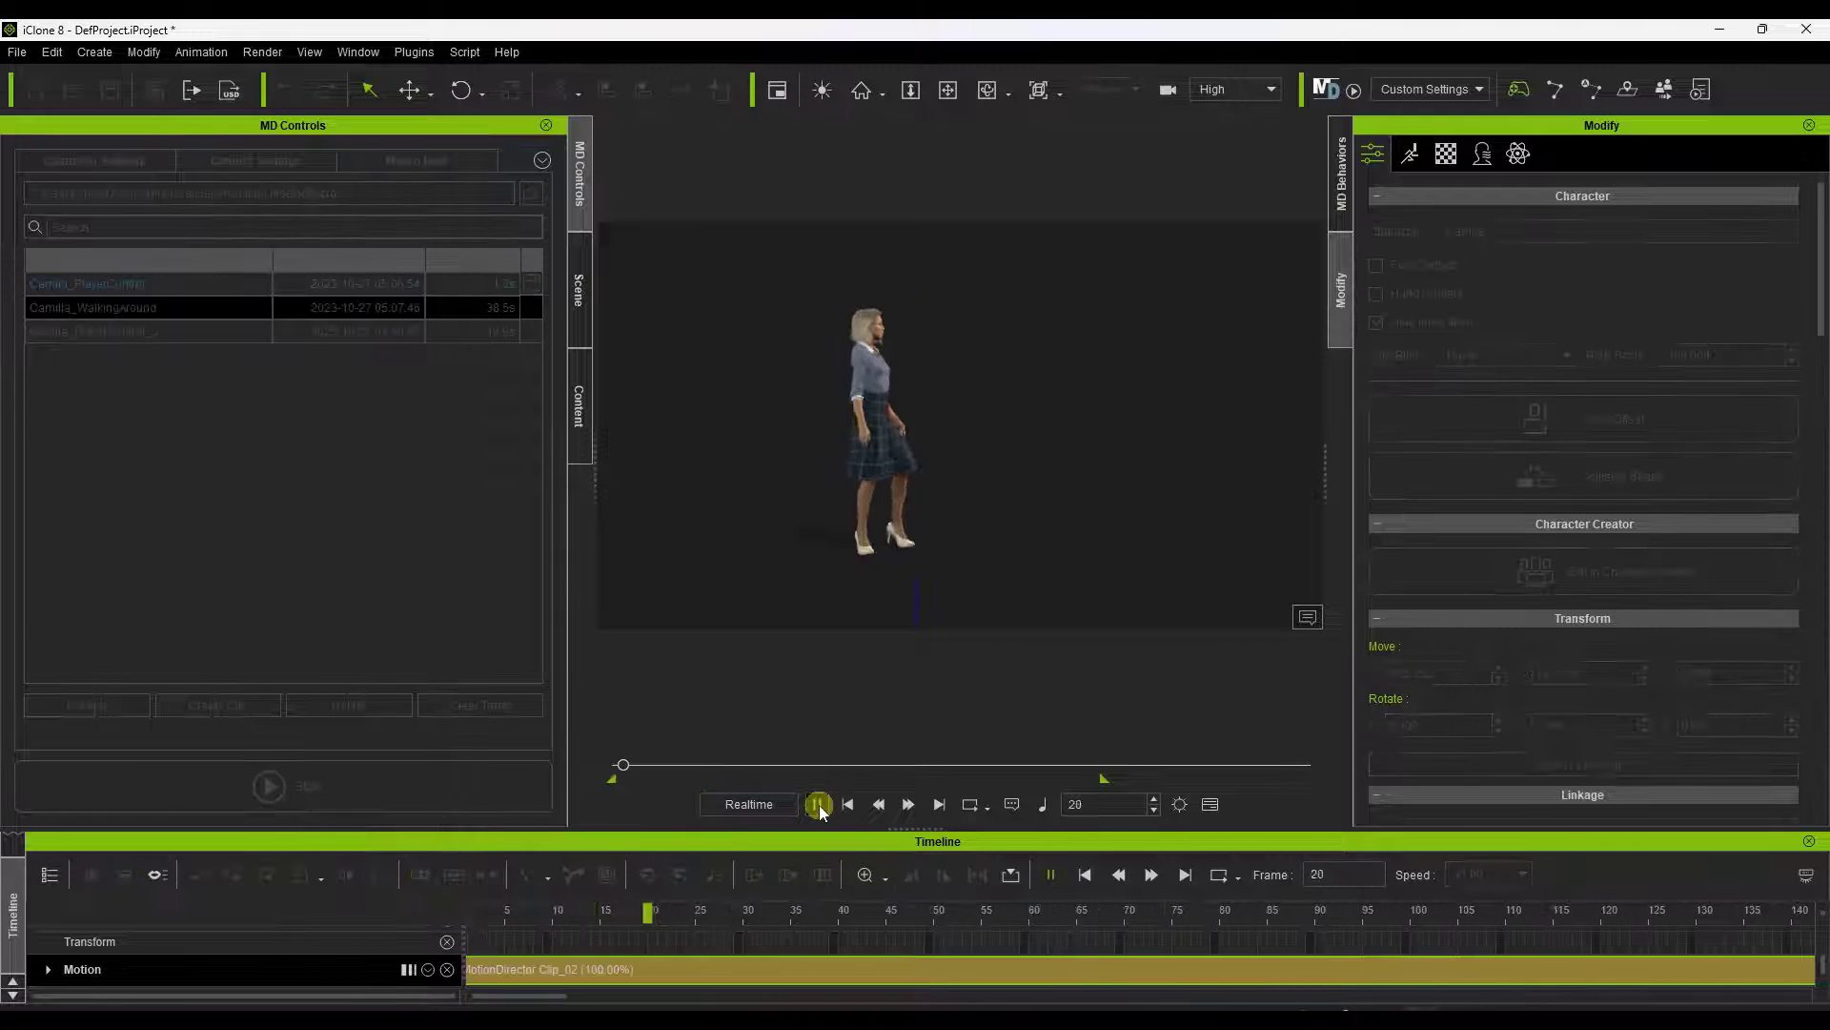
pyautogui.click(818, 804)
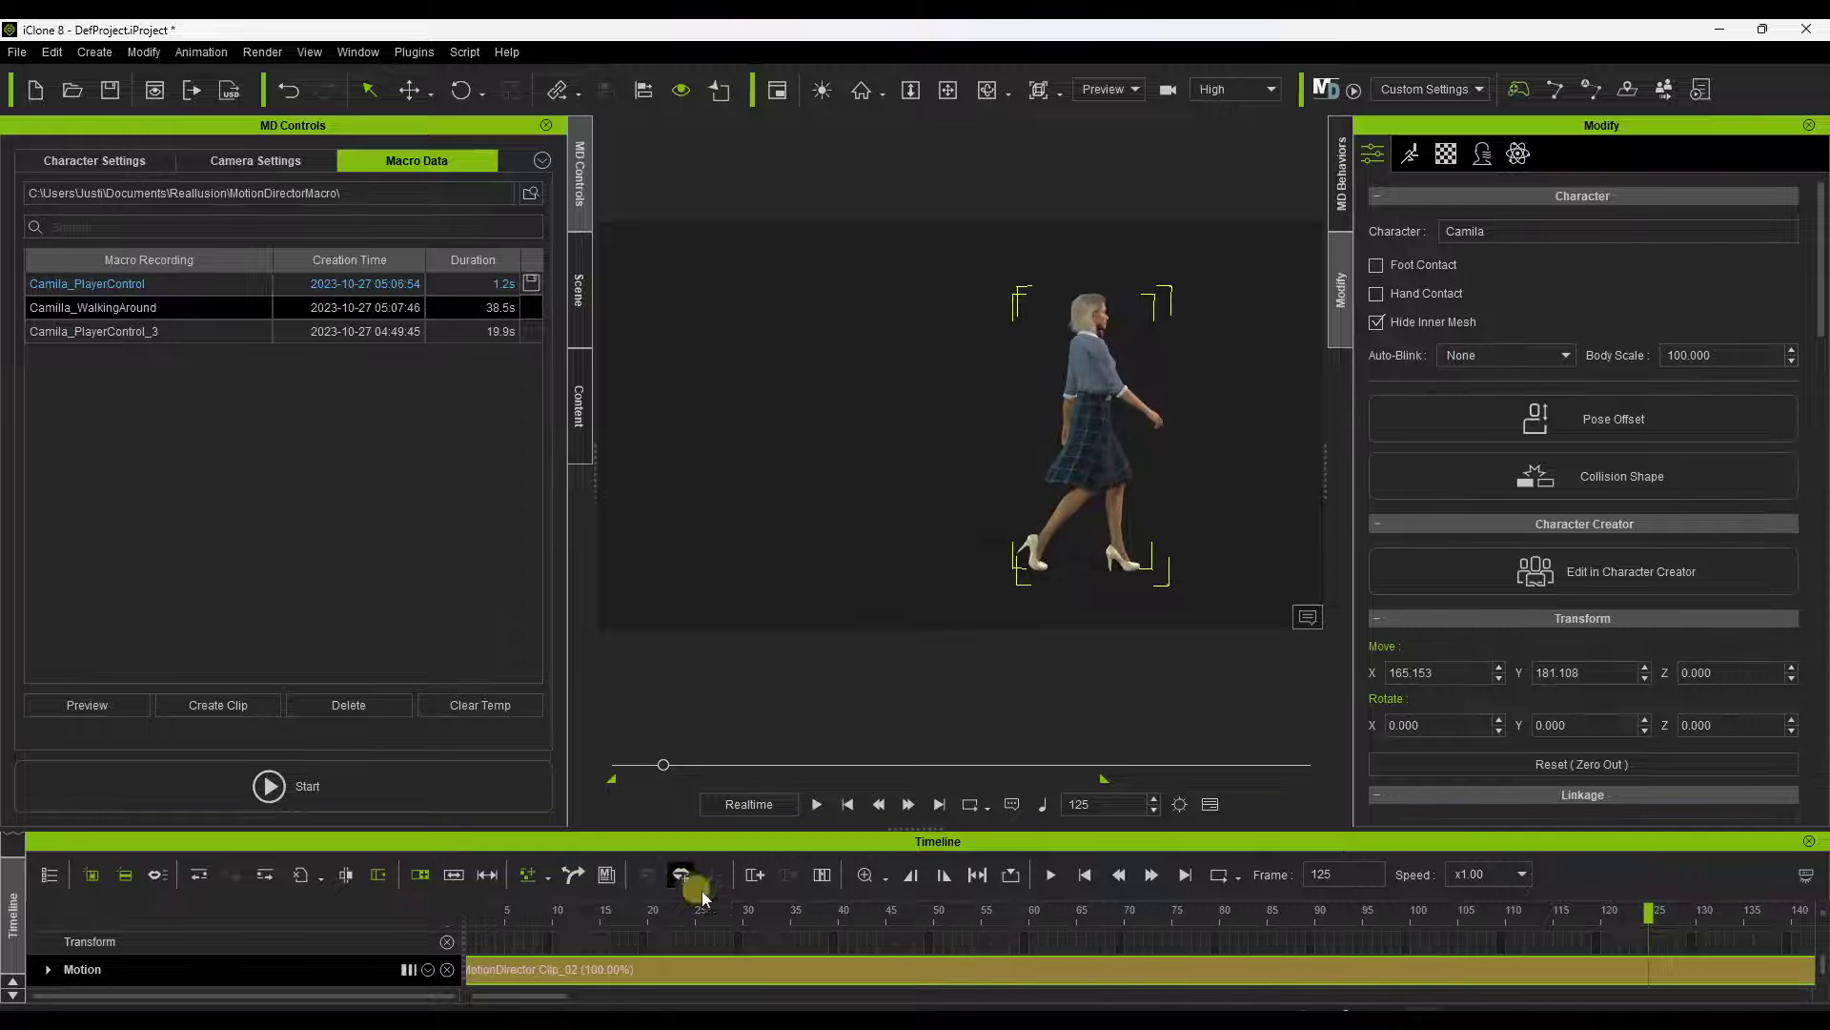
pyautogui.moveTo(788, 758); pyautogui.dragTo(1075, 781)
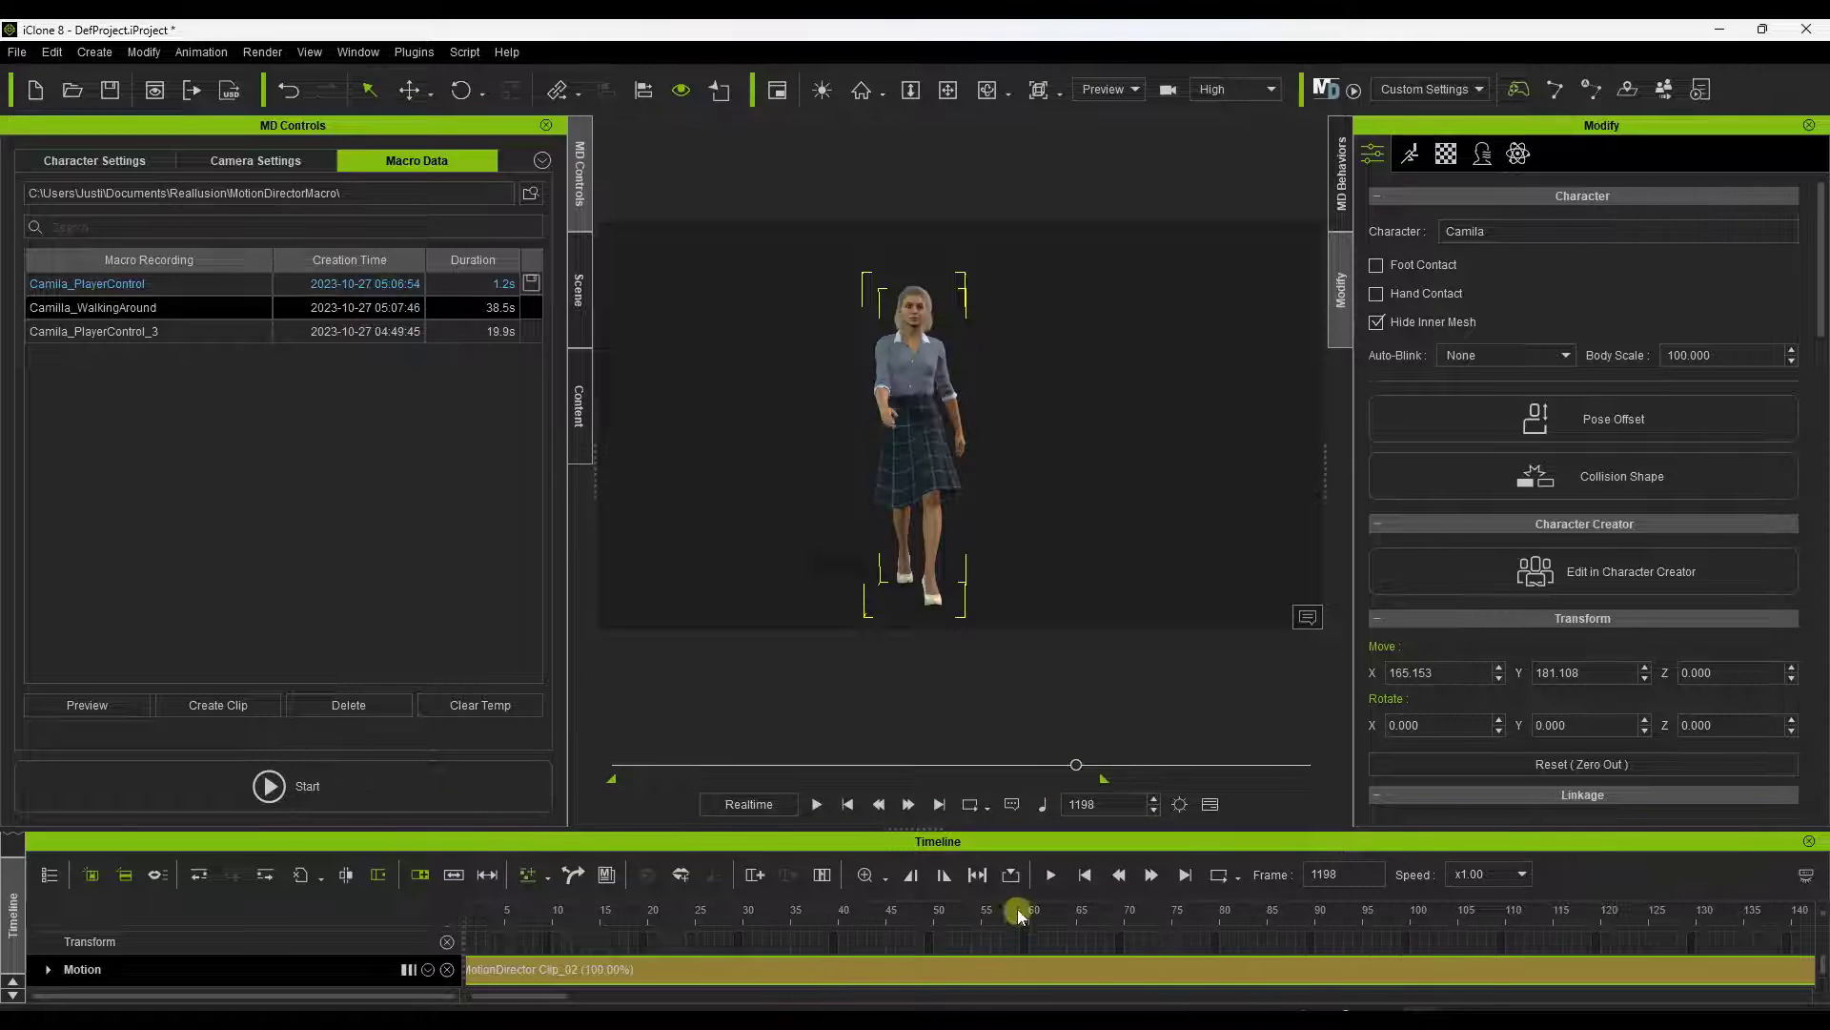
# Open the video render settings and set the output frame size to HD 1080p (1920x1080)
pyautogui.click(262, 54)
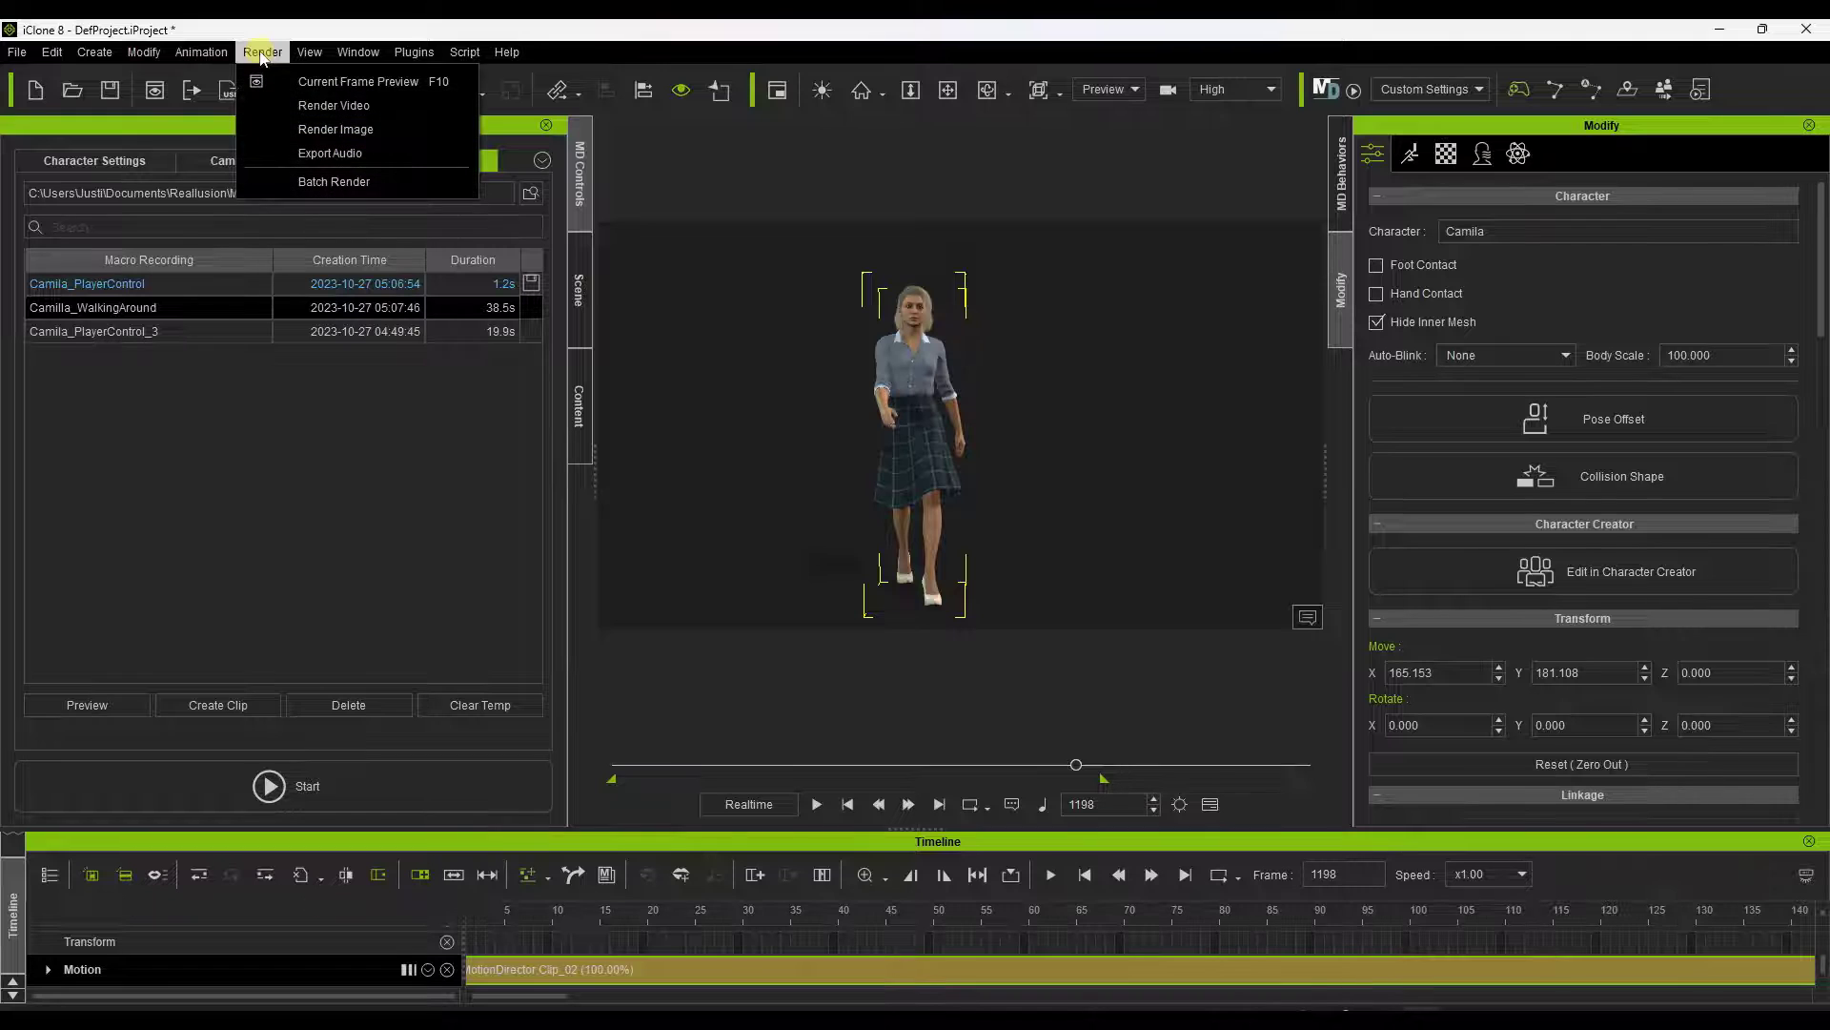
pyautogui.click(311, 107)
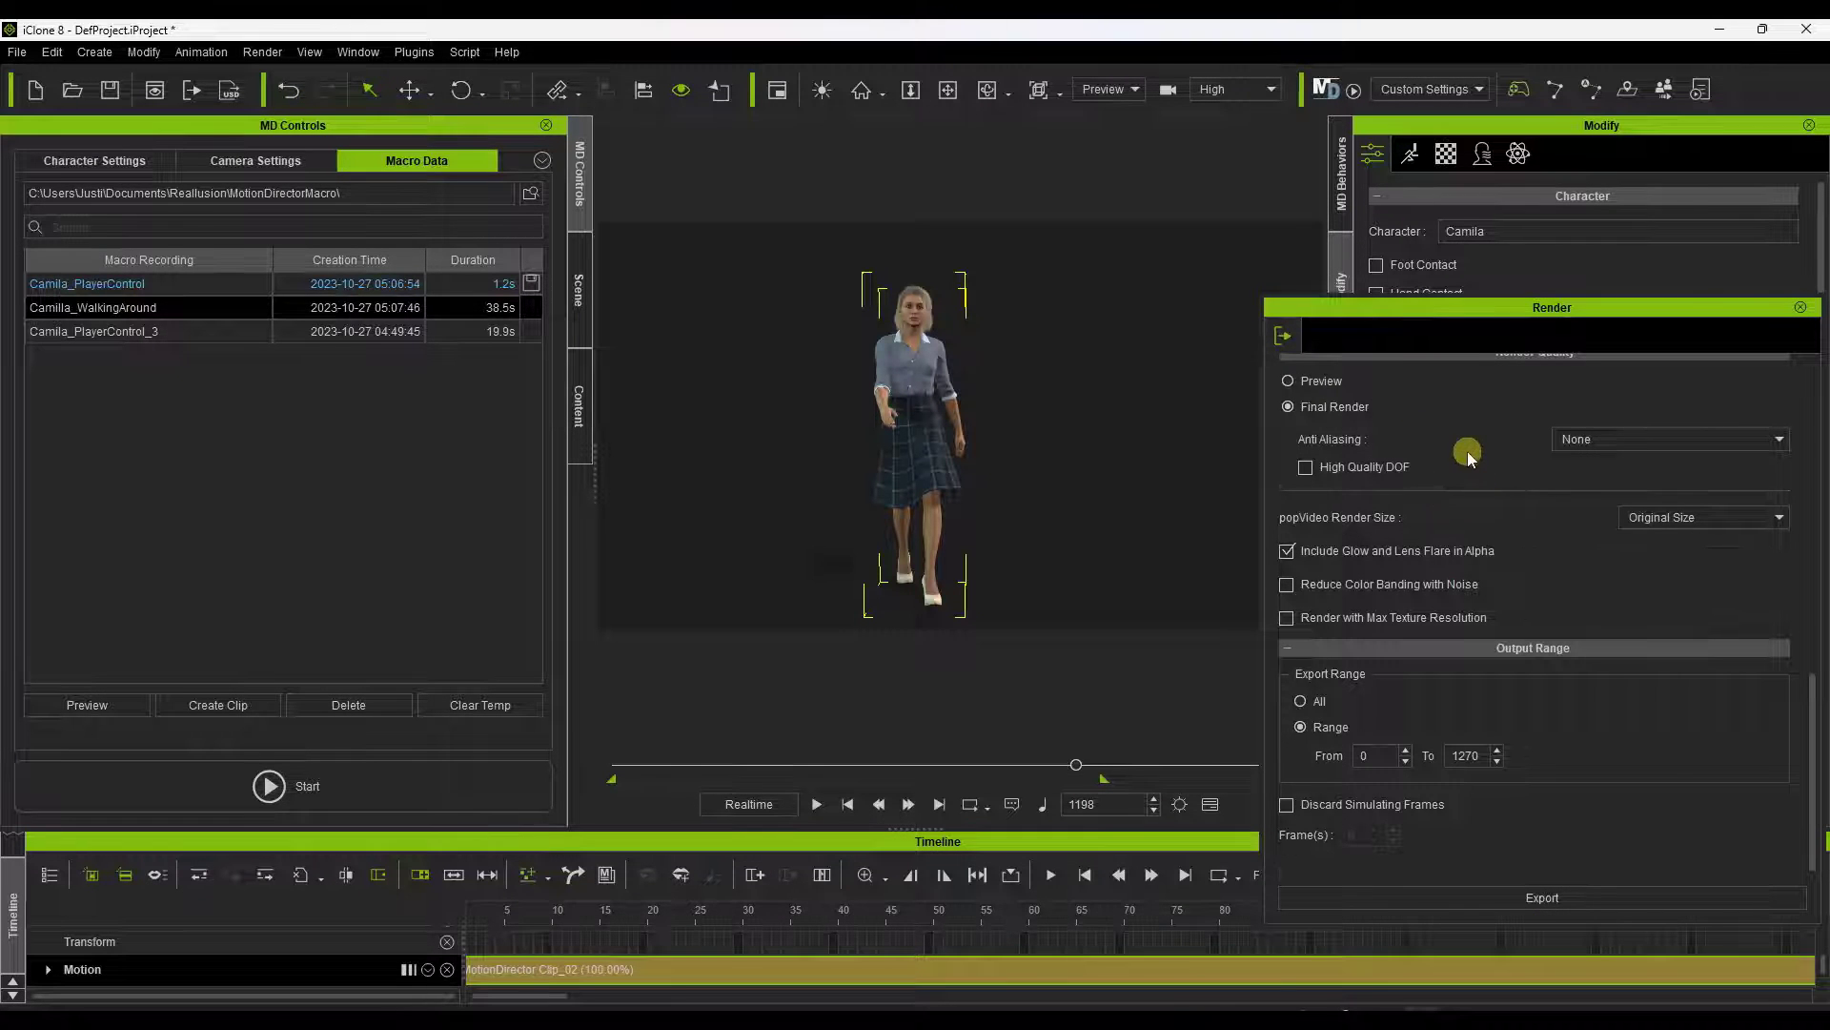
pyautogui.scroll(8, 1467, 450)
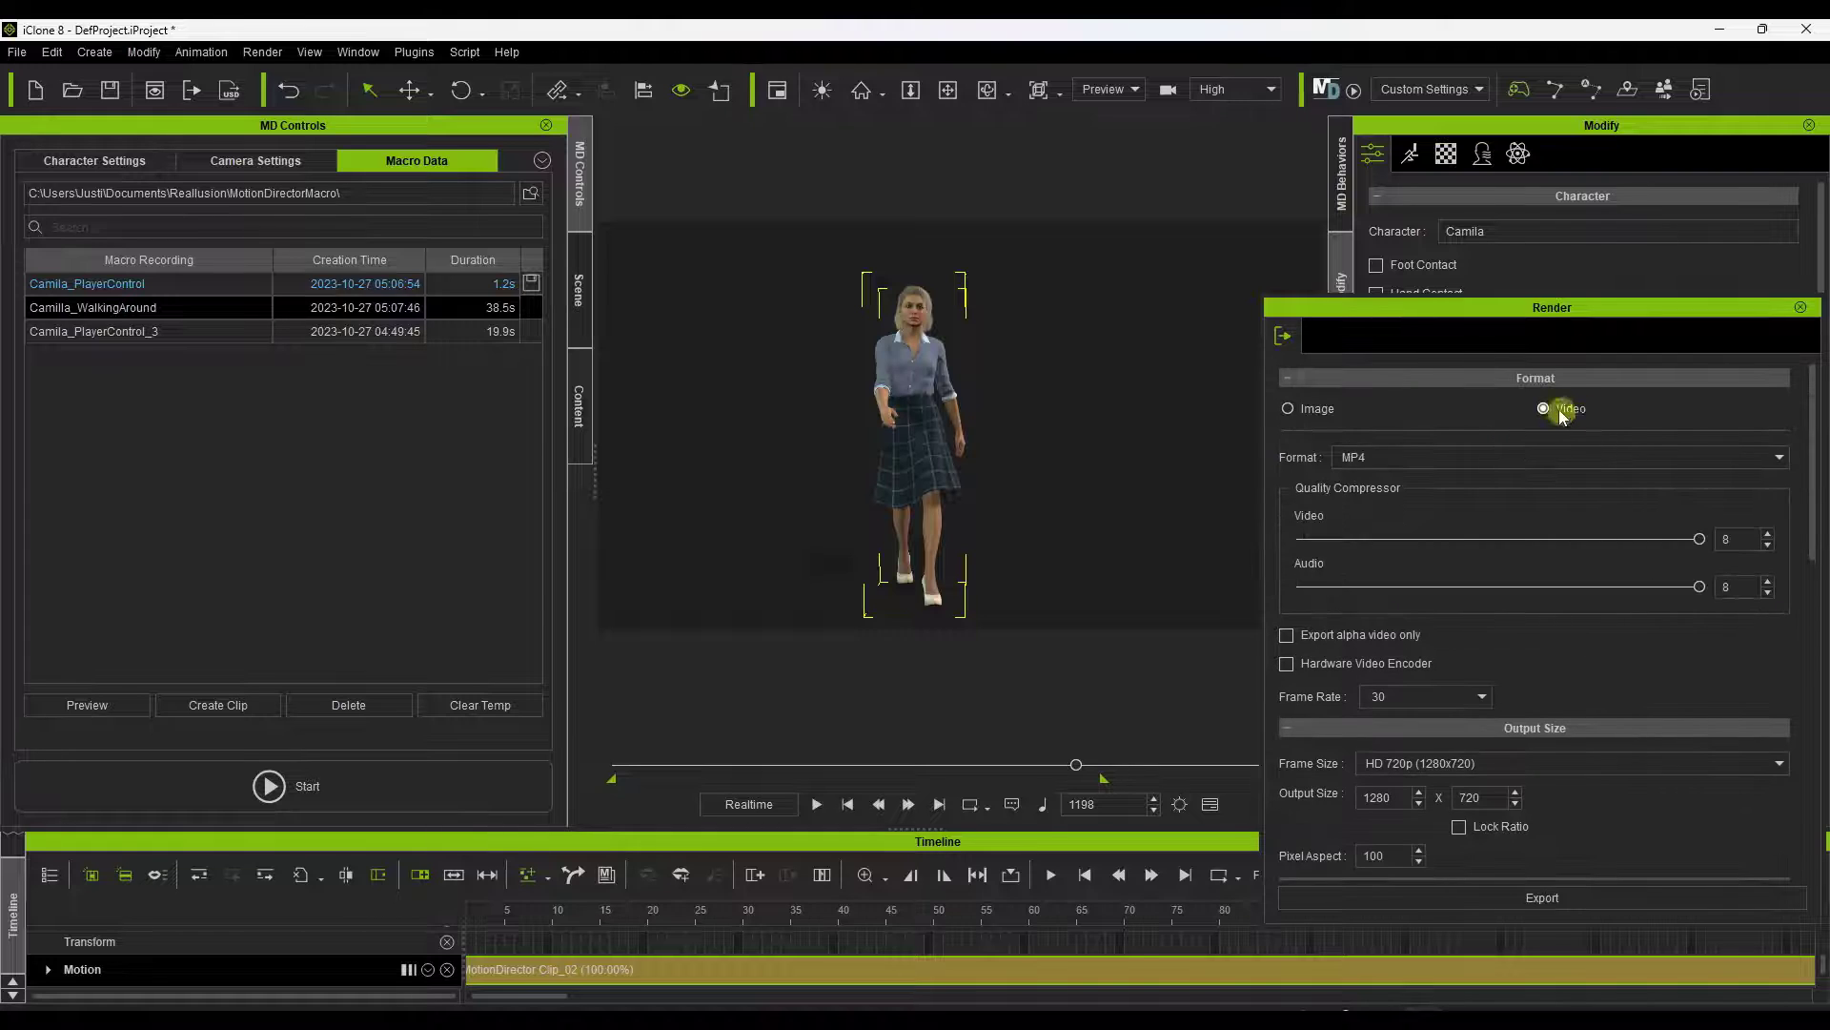
pyautogui.scroll(-5, 1526, 515)
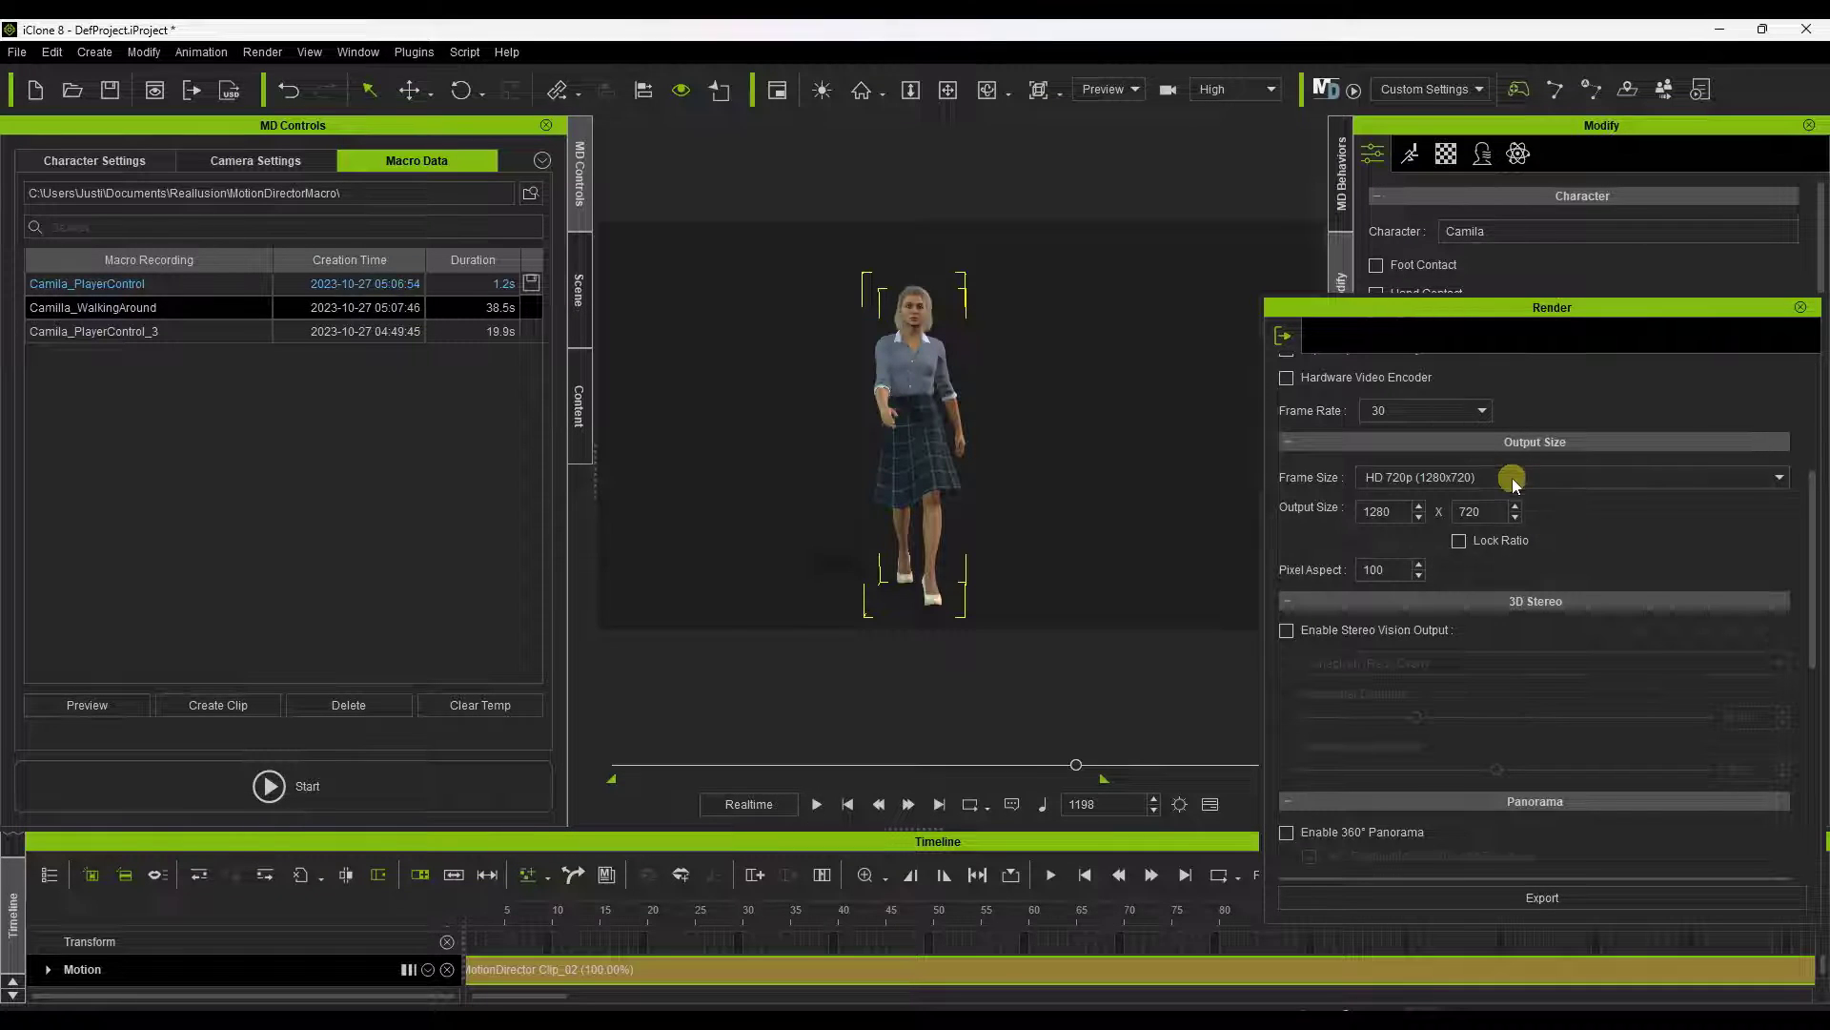
pyautogui.click(1511, 482)
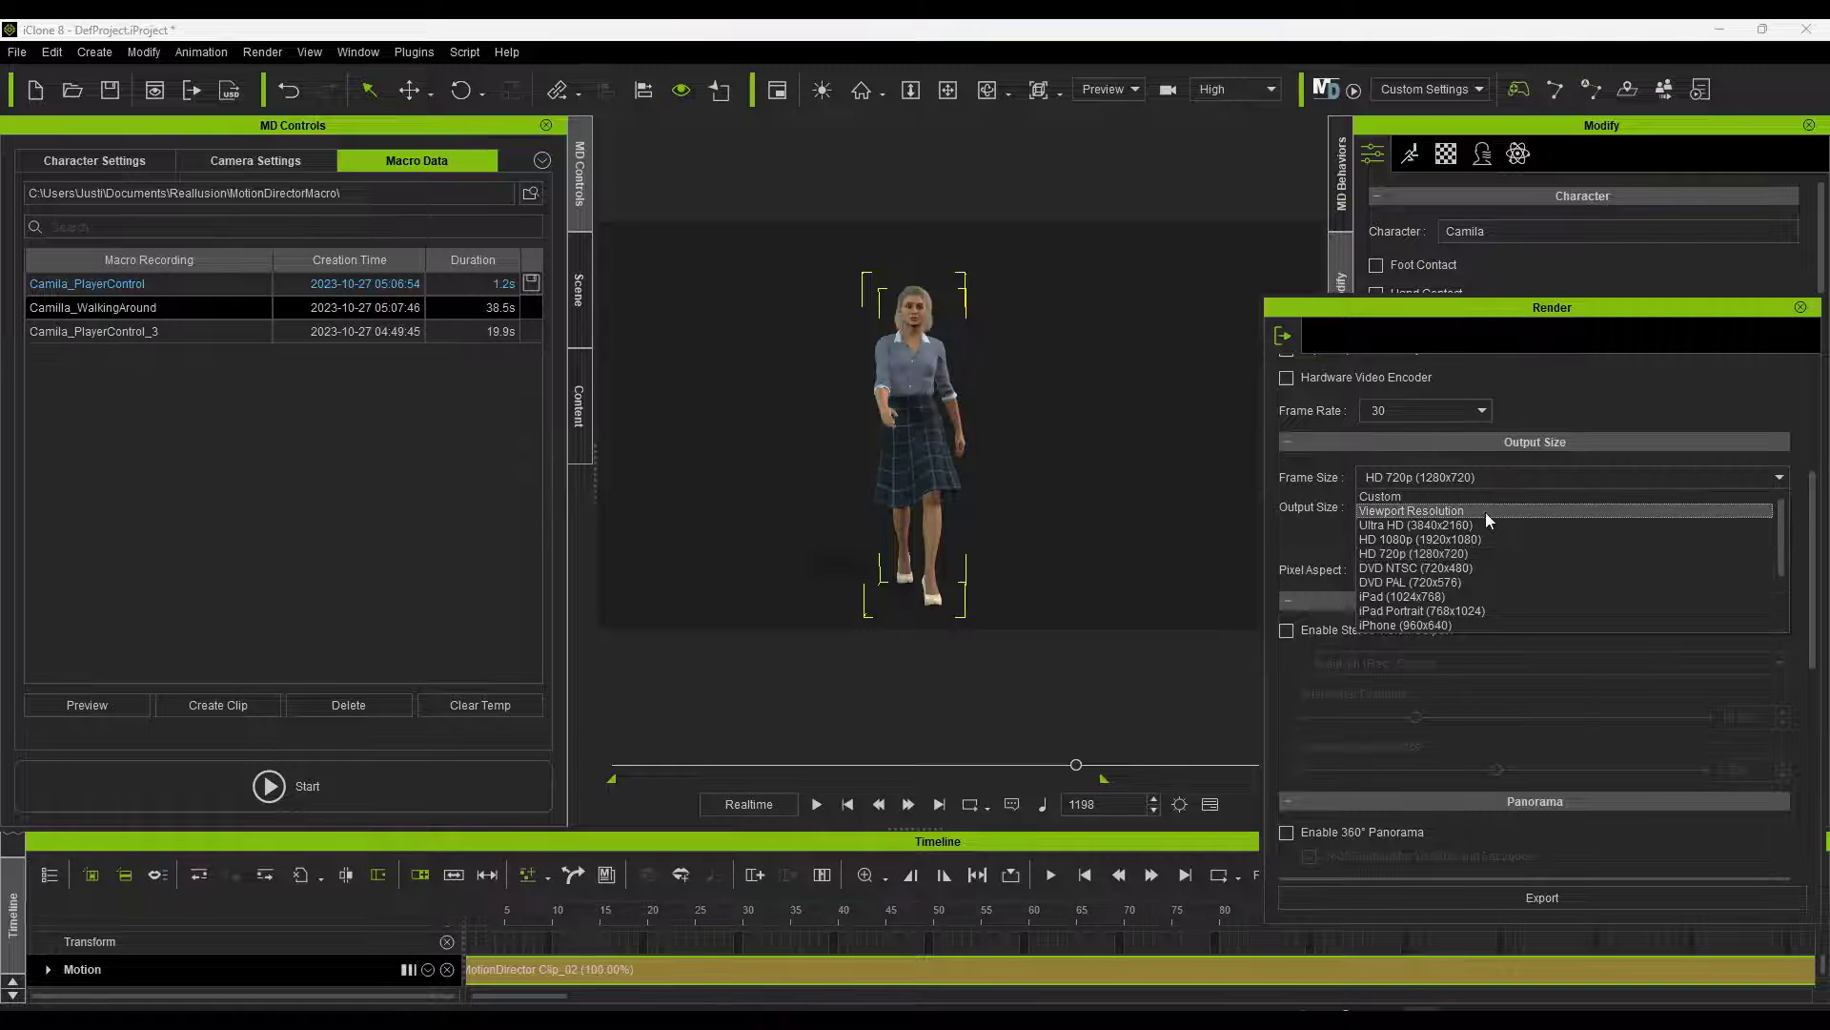
pyautogui.click(1474, 540)
pyautogui.scroll(-1, 1622, 538)
pyautogui.scroll(1, 1618, 532)
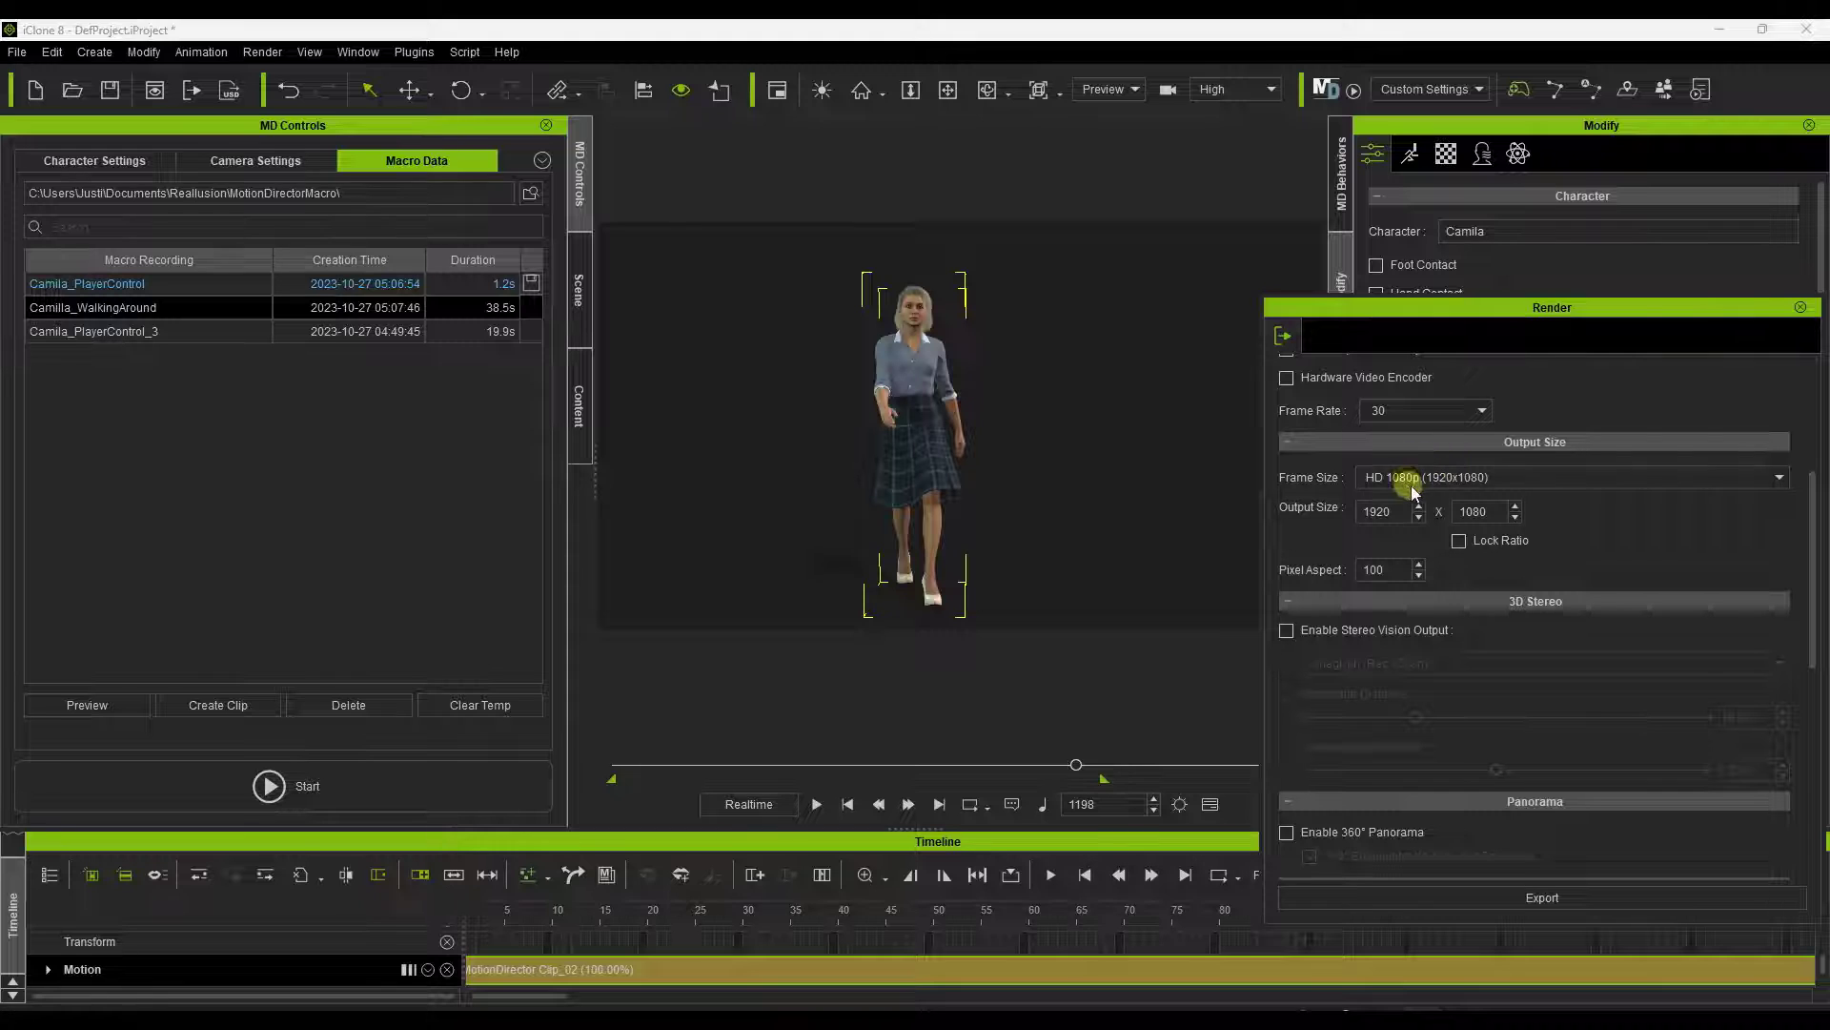
# Set the final render's anti-aliasing to High (3 x 3)
pyautogui.scroll(-8, 1495, 520)
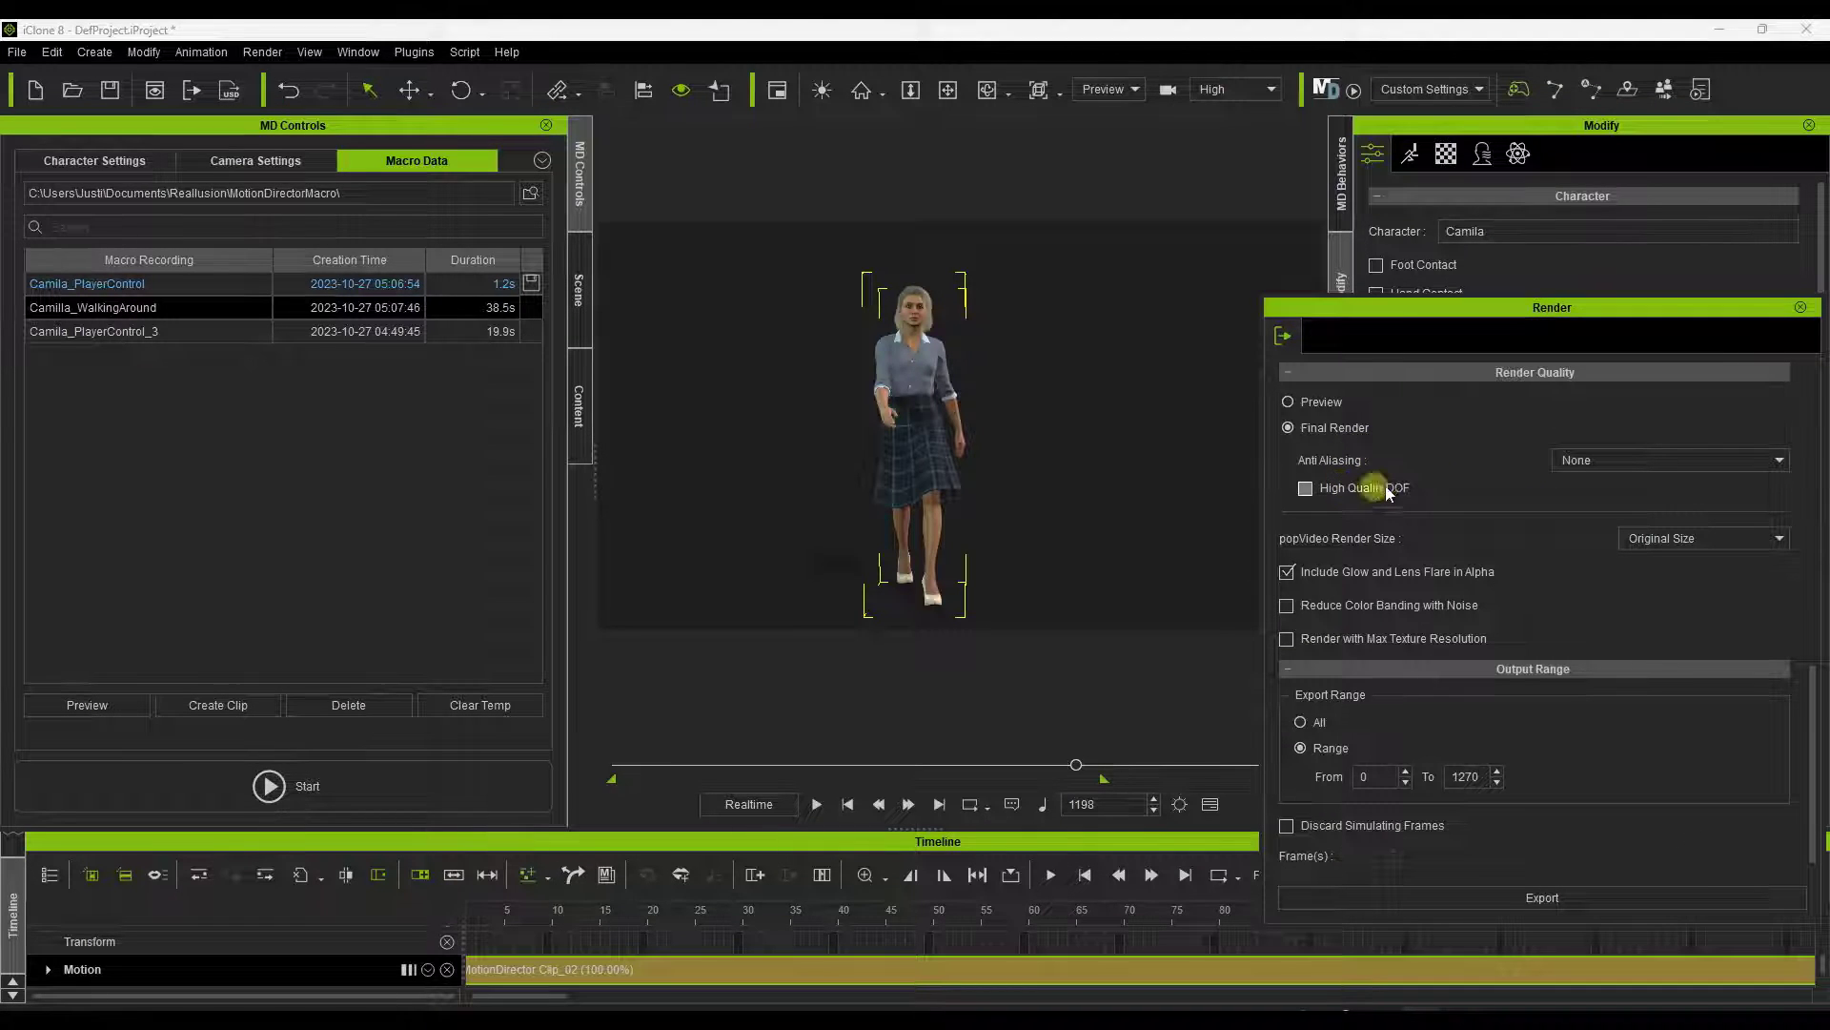
pyautogui.click(1608, 464)
pyautogui.click(1604, 521)
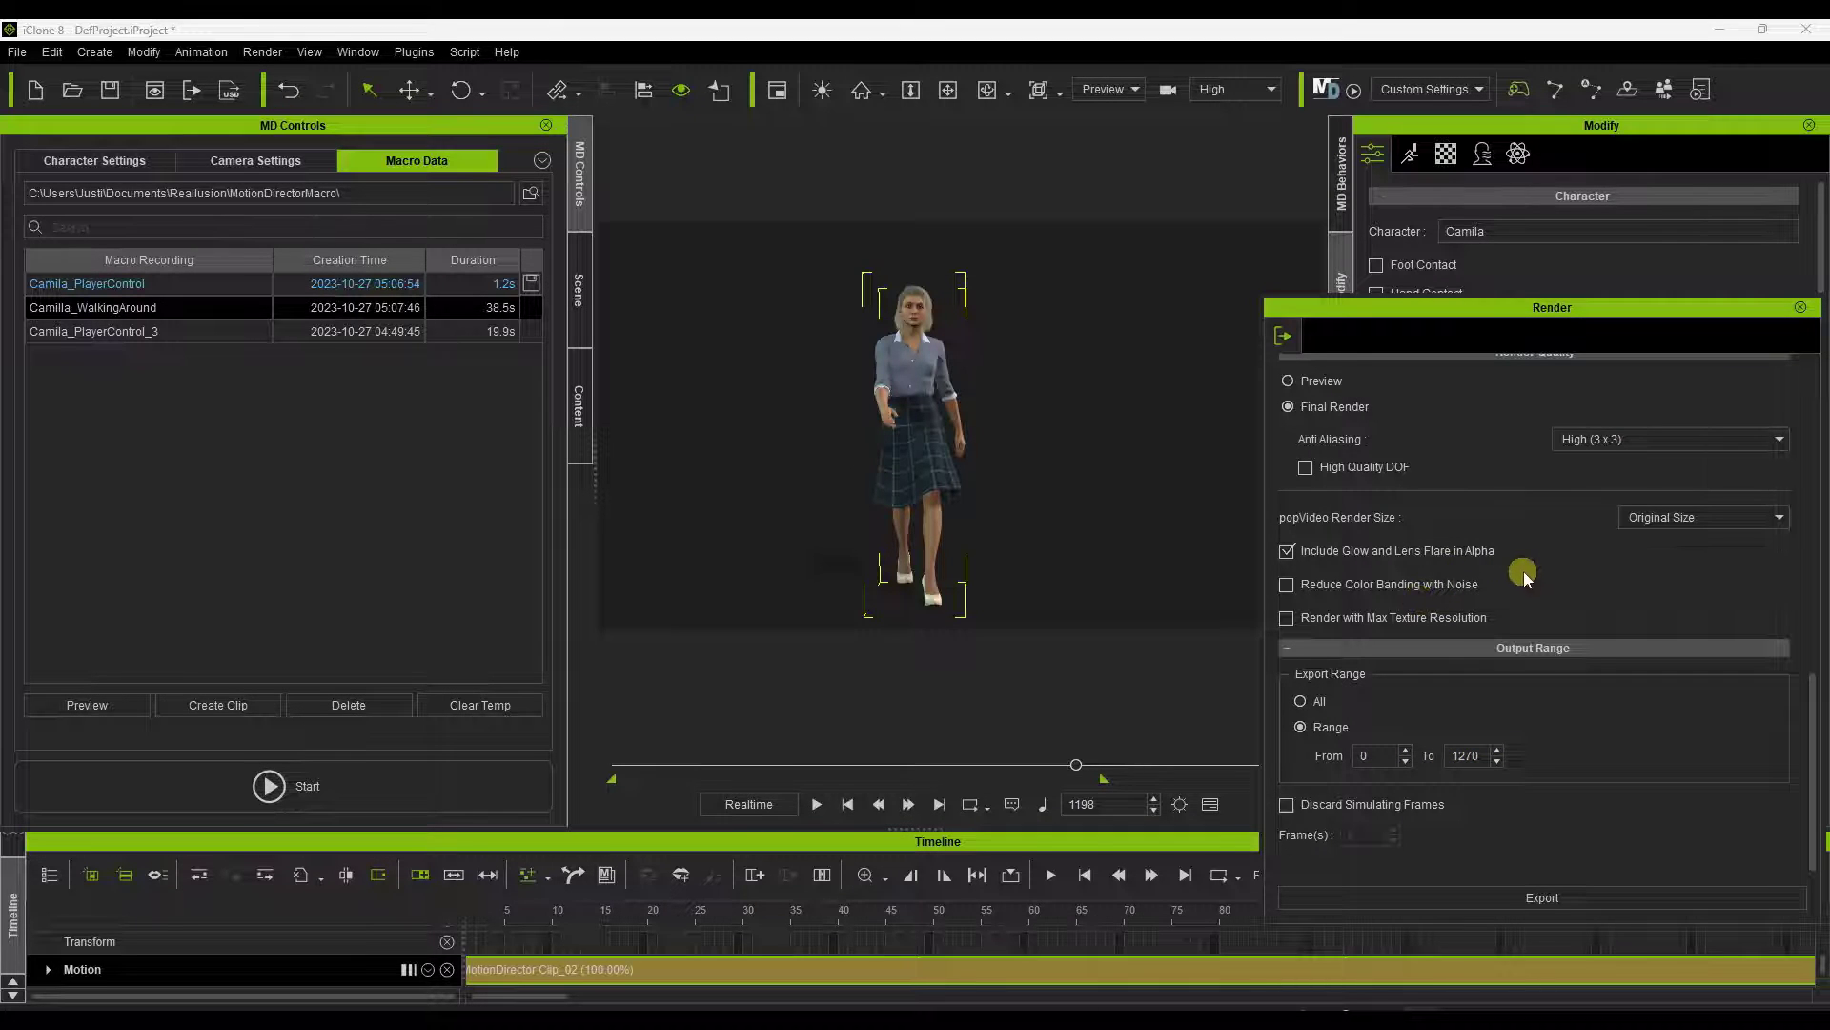
# Export the range as an MP4 video named Camilla Walking and open the finished file in Media Player
pyautogui.click(1542, 897)
pyautogui.click(1193, 763)
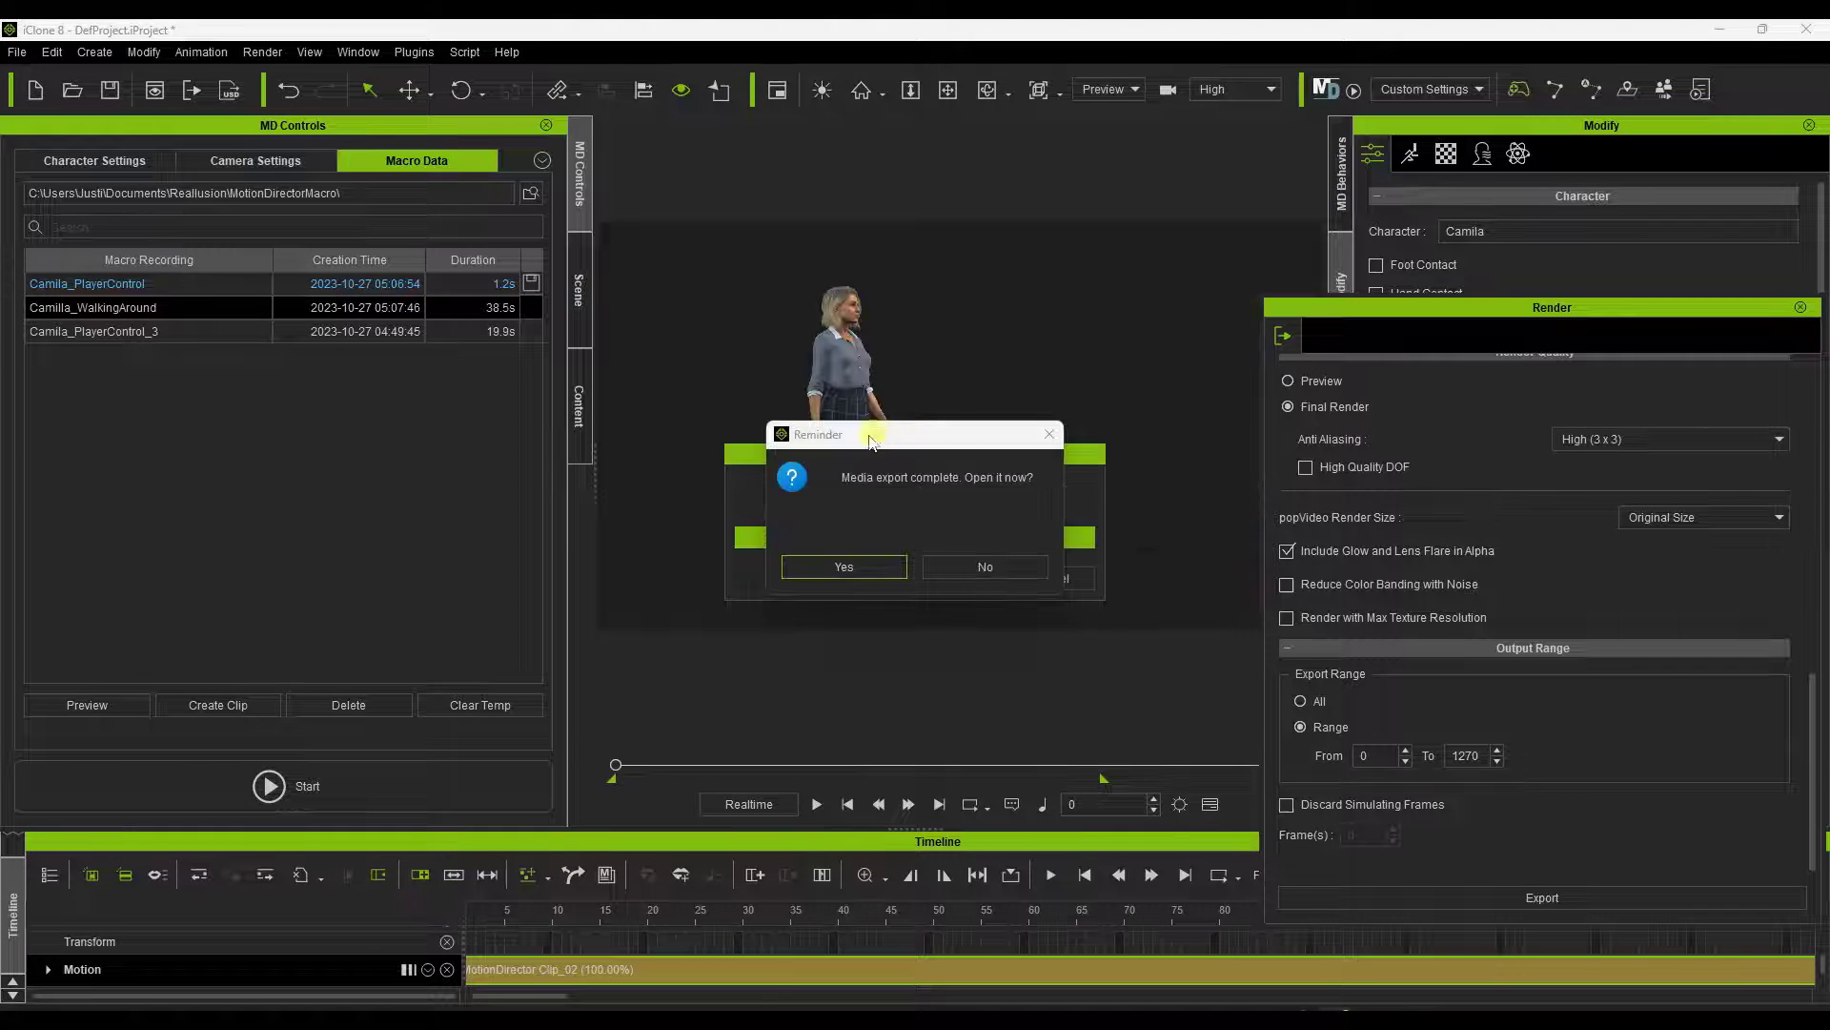
pyautogui.click(841, 567)
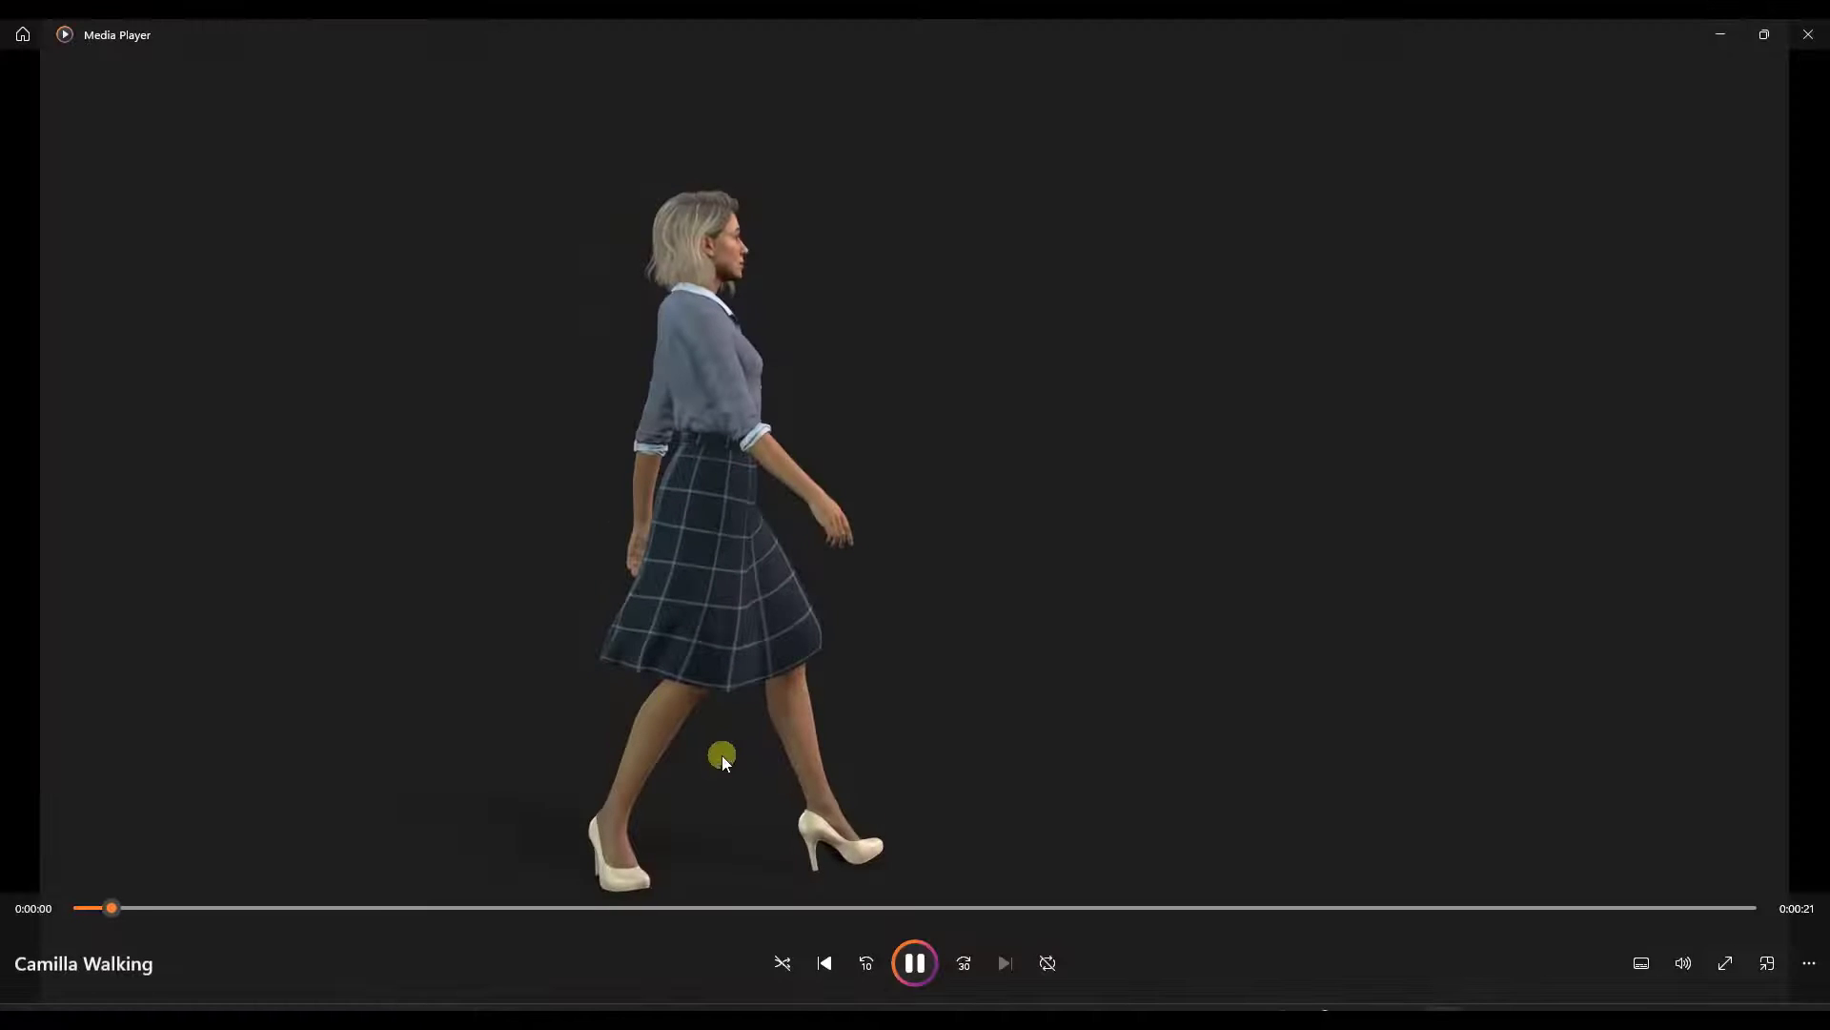